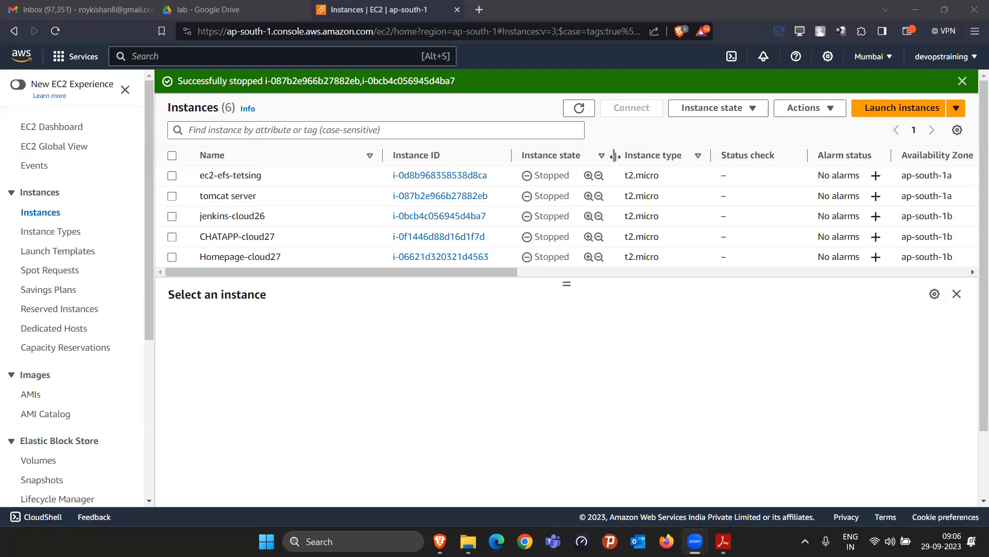
# Terminate the CHATAPP-cloud27, Homepage-cloud27 and searchapp-cloud27 instances
pyautogui.moveTo(568, 283); pyautogui.dragTo(561, 307)
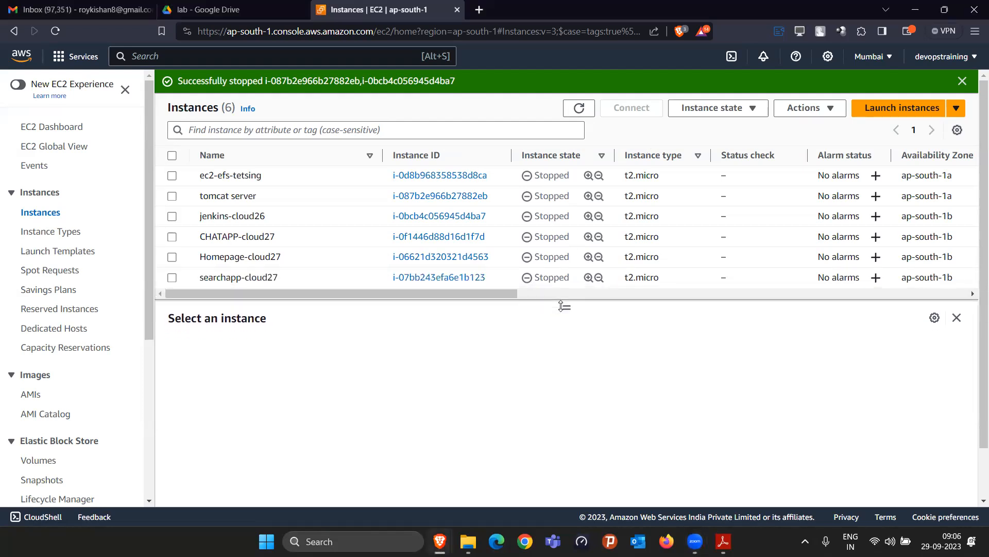
pyautogui.click(962, 81)
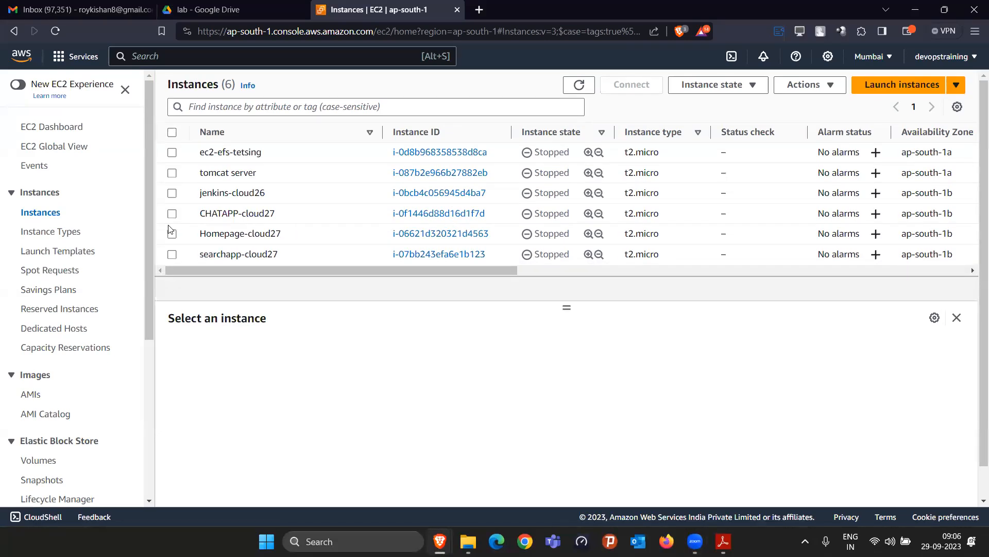
pyautogui.click(171, 213)
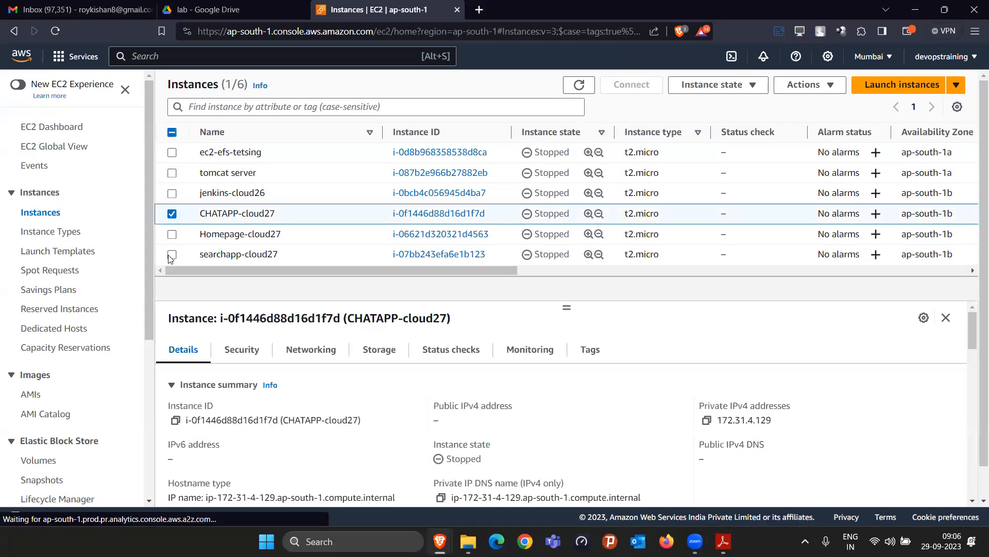
pyautogui.click(171, 233)
pyautogui.click(339, 249)
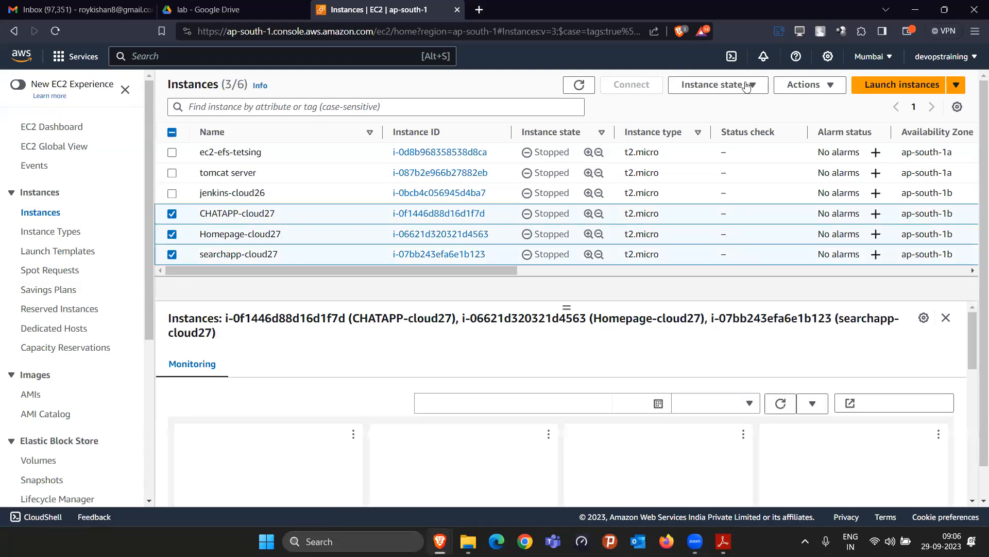
pyautogui.click(716, 85)
pyautogui.click(720, 182)
pyautogui.click(784, 404)
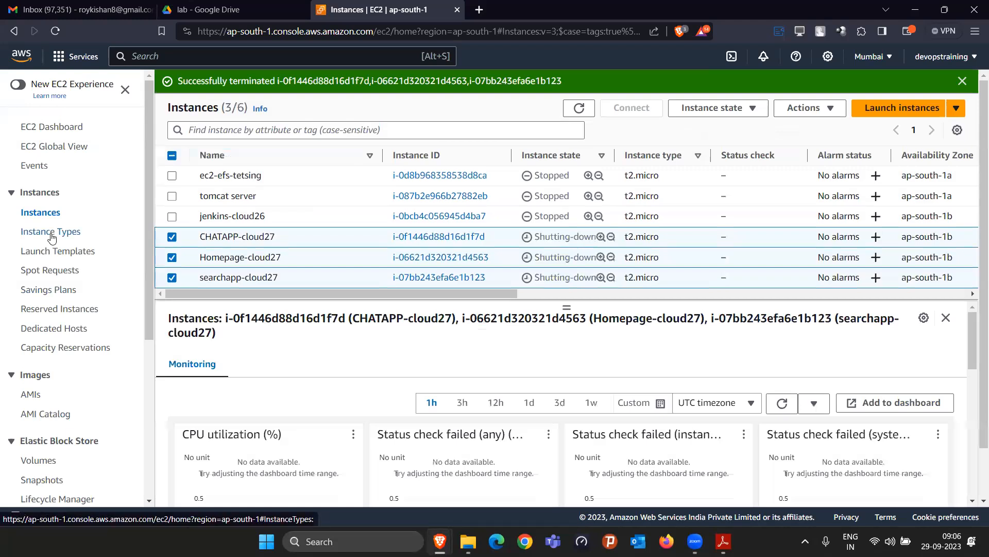
# Go to the Load Balancers page from the sidebar
pyautogui.scroll(-2, 63, 420)
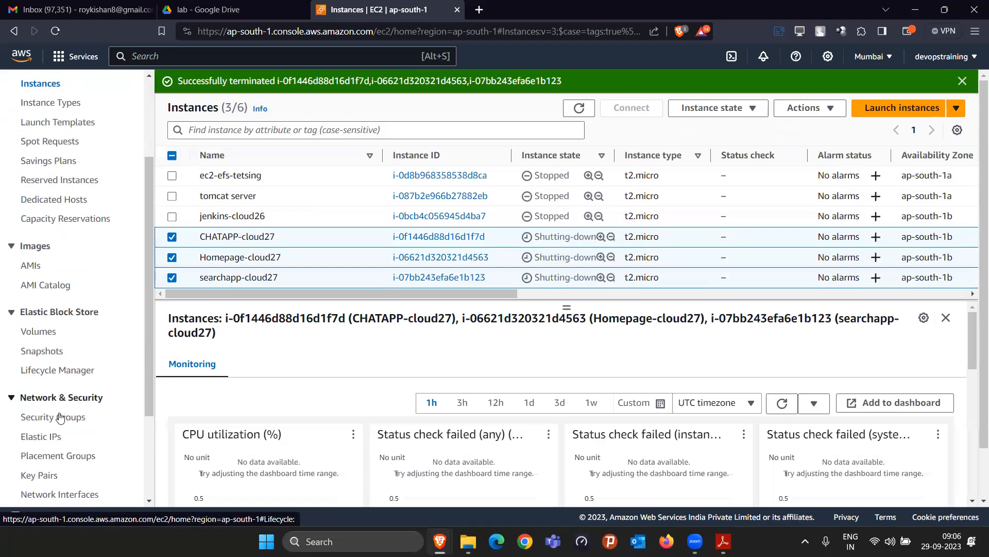
pyautogui.scroll(-2, 60, 458)
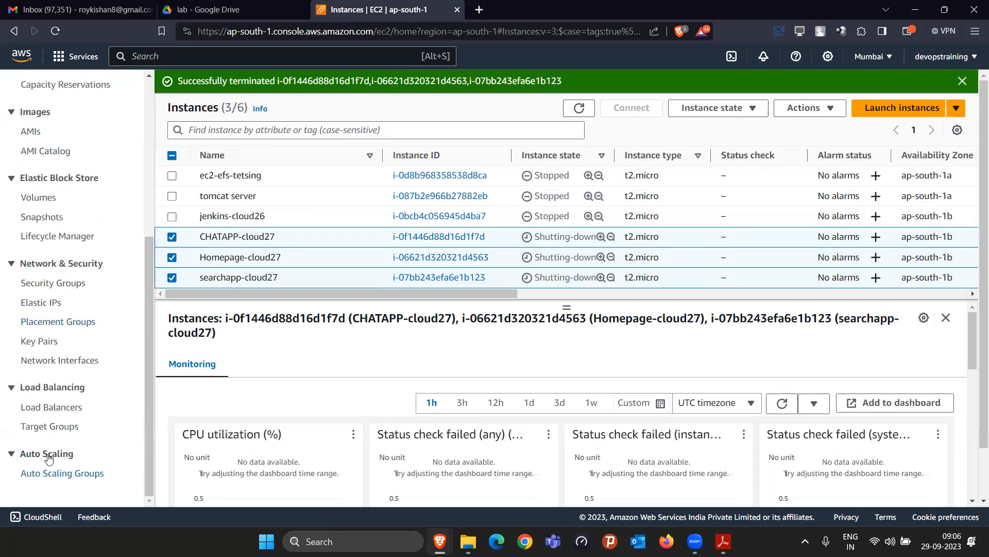
pyautogui.click(30, 411)
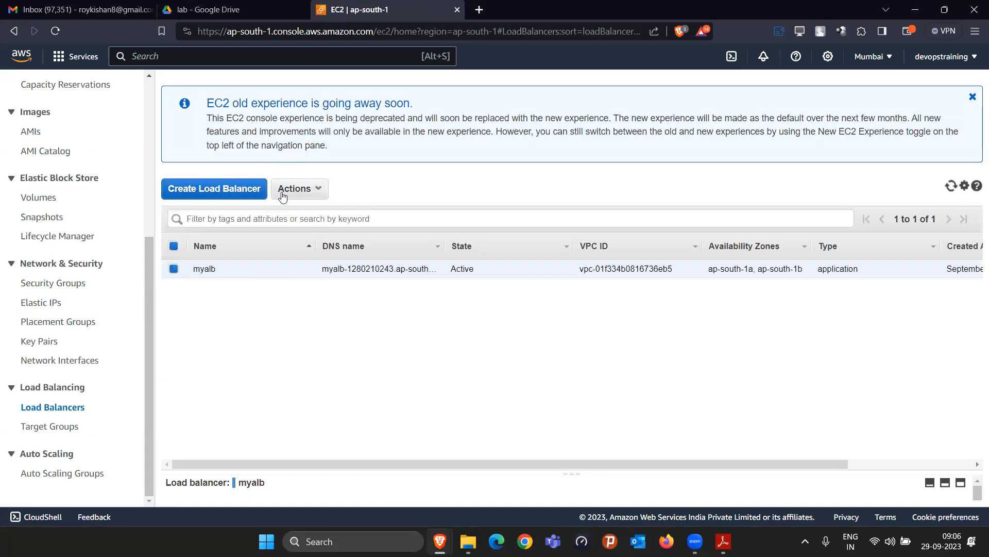
# Delete the myalb load balancer
pyautogui.click(297, 189)
pyautogui.click(299, 318)
pyautogui.click(656, 334)
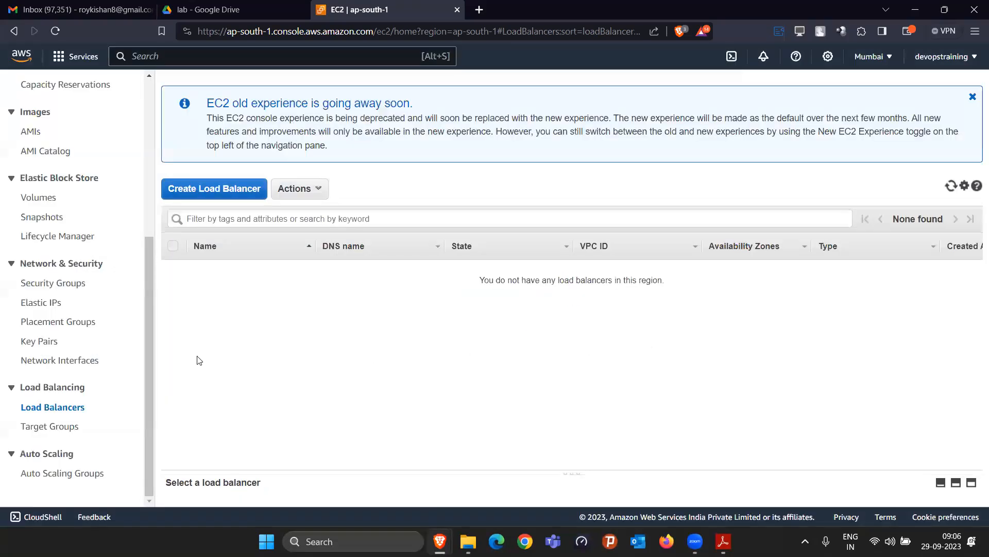
# Delete the chattg, hometg and searchtg target groups
pyautogui.click(42, 430)
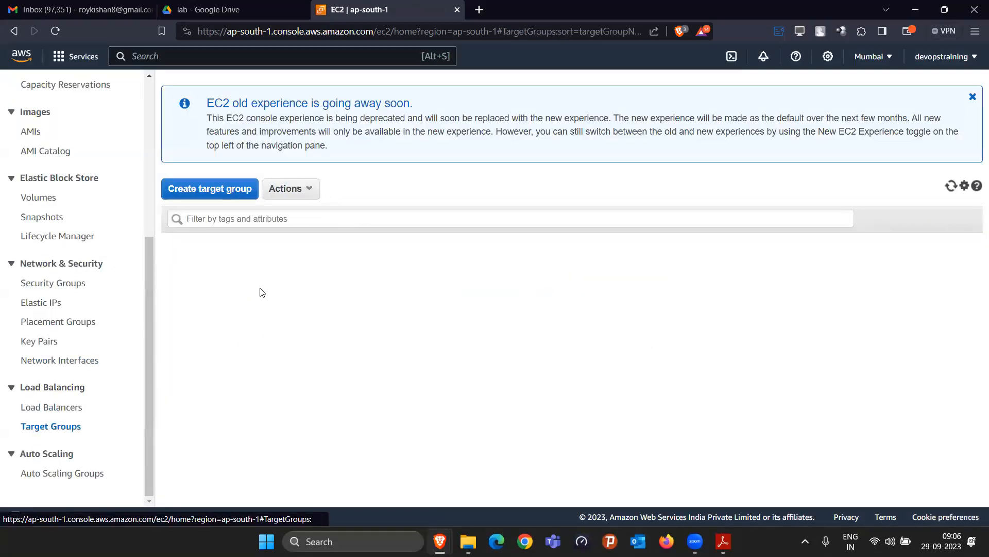
pyautogui.click(175, 269)
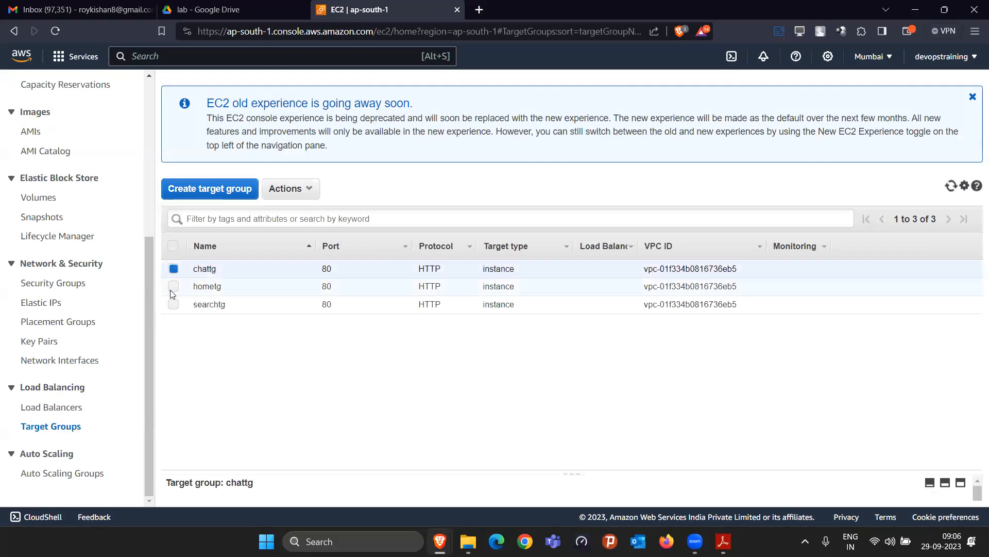
pyautogui.click(173, 288)
pyautogui.click(173, 305)
pyautogui.click(293, 195)
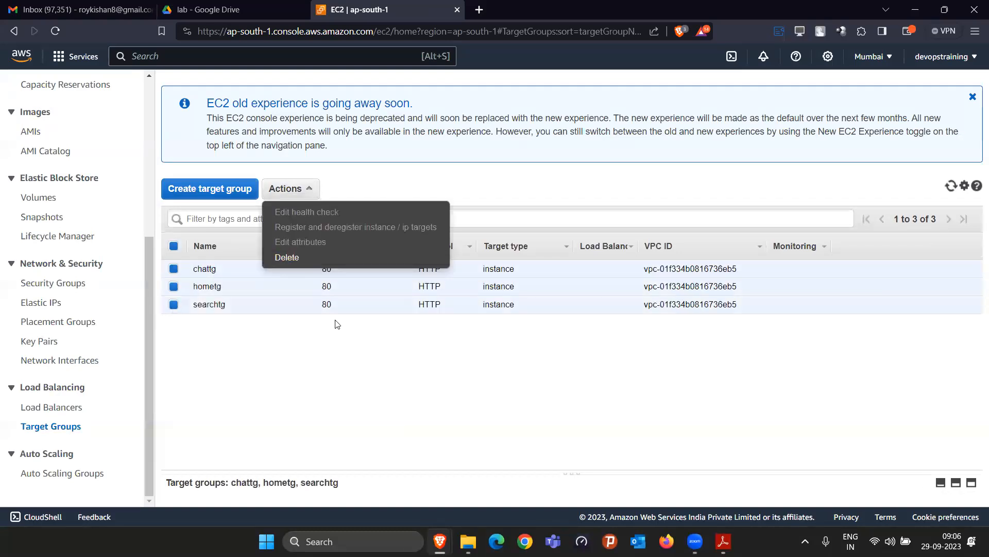
pyautogui.click(331, 260)
pyautogui.click(664, 348)
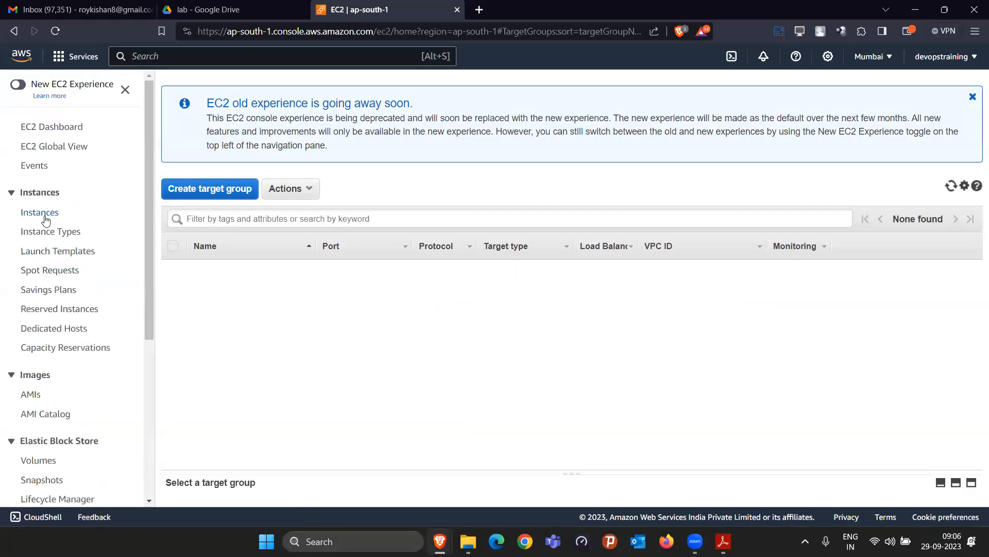
# Return to the Instances list and dismiss the termination success message
pyautogui.click(45, 212)
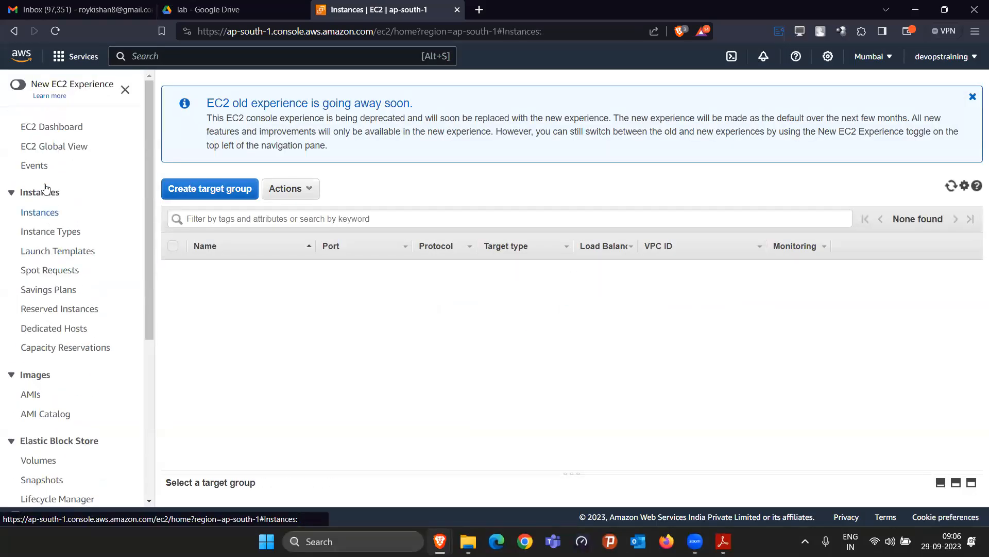
pyautogui.click(579, 108)
pyautogui.click(962, 81)
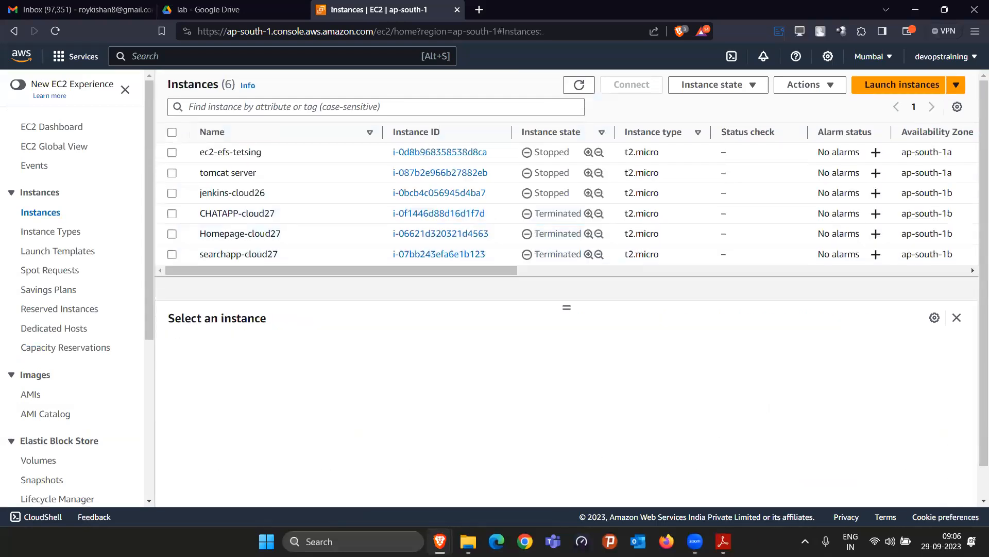
# Launch Notepad and clear out the old note text
pyautogui.press('super')
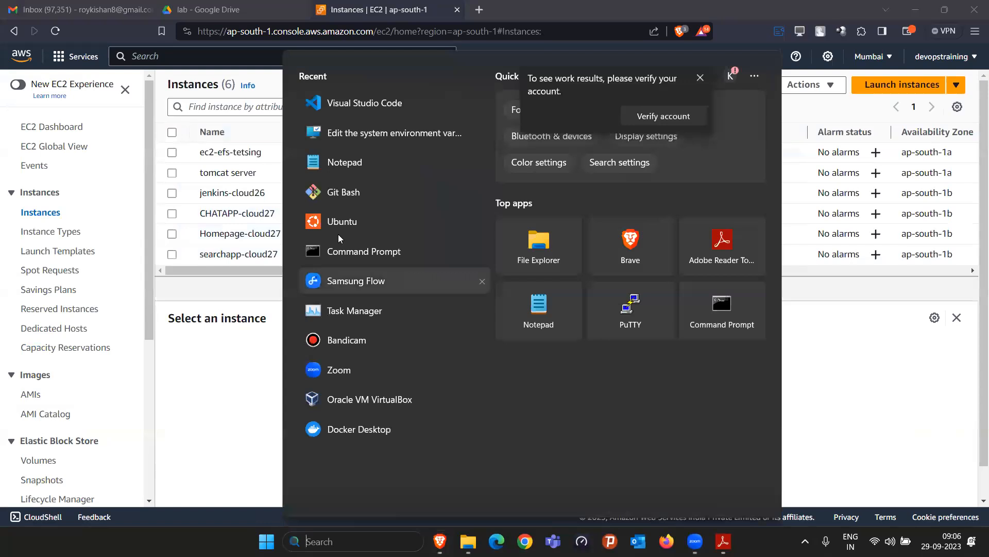
pyautogui.press('super')
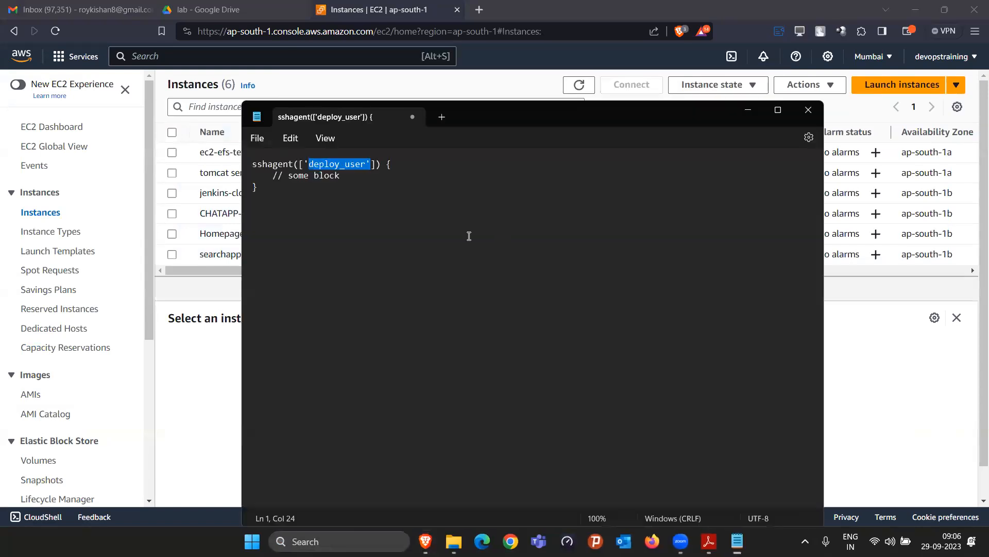
pyautogui.click(439, 231)
pyautogui.hotkey('ctrl', 'a')
pyautogui.press('BackSpace')
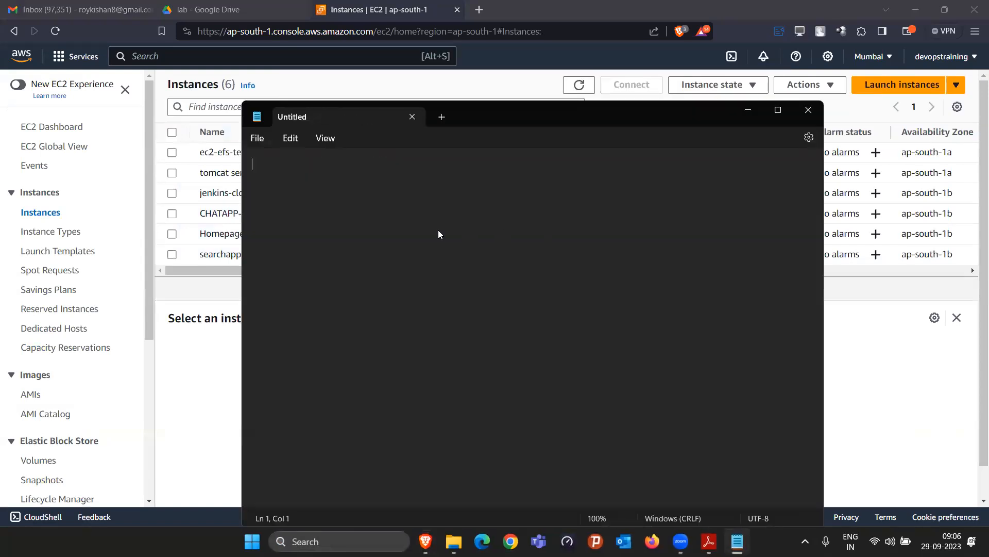
# Type the first line 'webserver1 - 1000 req'
pyautogui.write('webserver')
pyautogui.press('BackSpace')
pyautogui.write('-')
pyautogui.write('1')
pyautogui.write('1000')
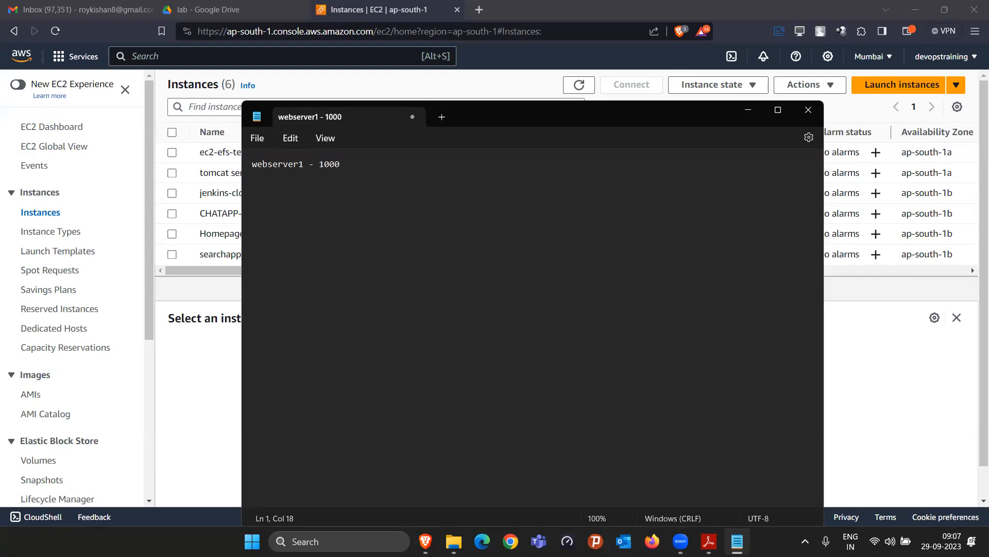
pyautogui.write(' req')
pyautogui.press('Return')
pyautogui.press('Return')
# Add lines webserver2 through webserver5 and 'load balancer:- 5 webserver'
pyautogui.write('webserver2')
pyautogui.press('Return')
pyautogui.write('webserver3 webserver')
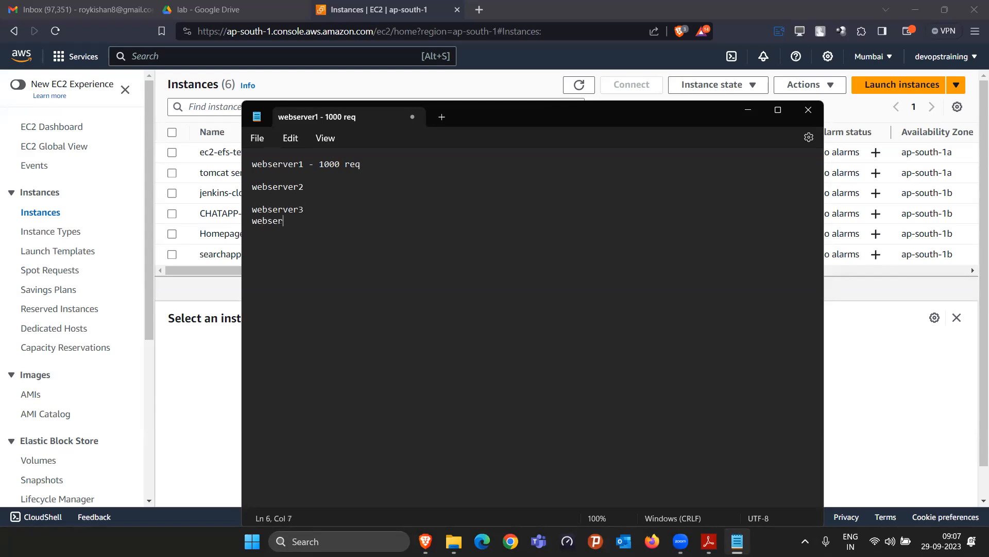
pyautogui.write('4 ')
pyautogui.write('webserver4')
pyautogui.write('5')
pyautogui.press('BackSpace')
pyautogui.press('BackSpace')
pyautogui.write('5')
pyautogui.press('Return')
pyautogui.press('Return')
pyautogui.press('Return')
pyautogui.press('Return')
pyautogui.press('Return')
pyautogui.write('1oad')
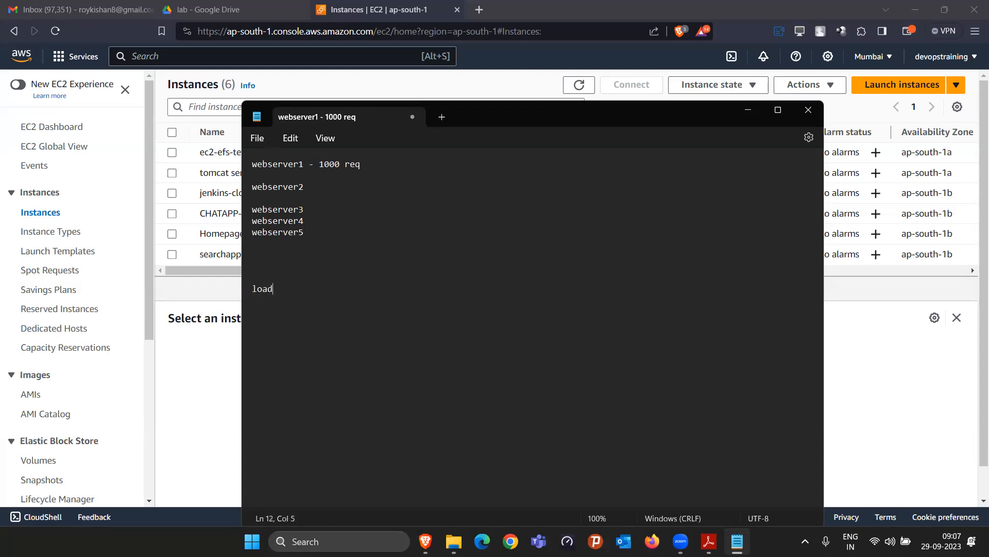
pyautogui.write(' balancer:- 5 webserver')
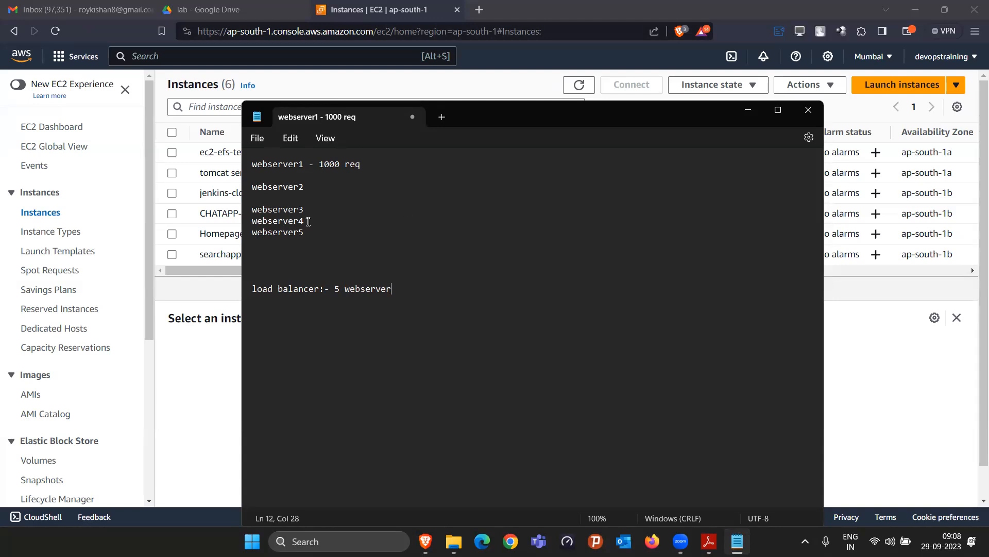
pyautogui.moveTo(306, 233); pyautogui.dragTo(249, 164)
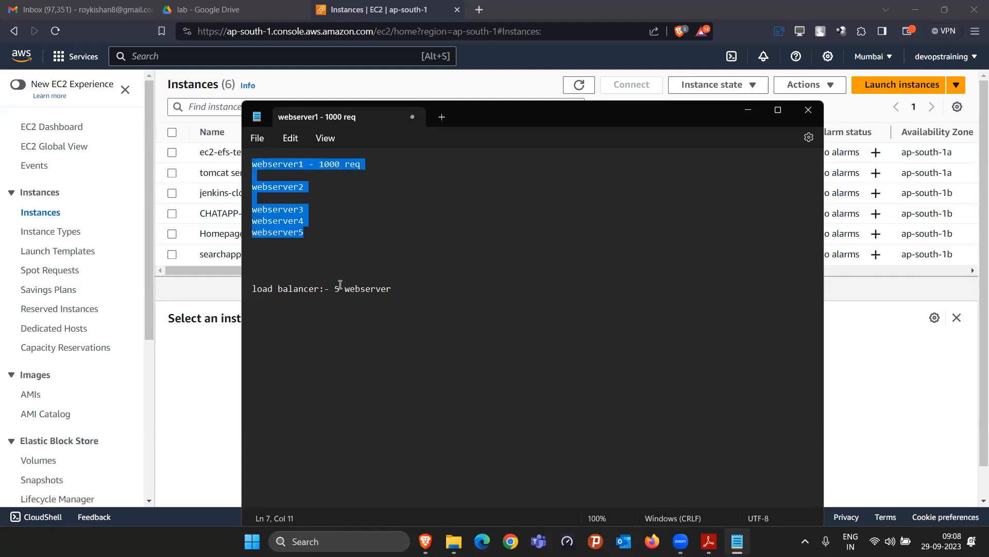
pyautogui.click(396, 201)
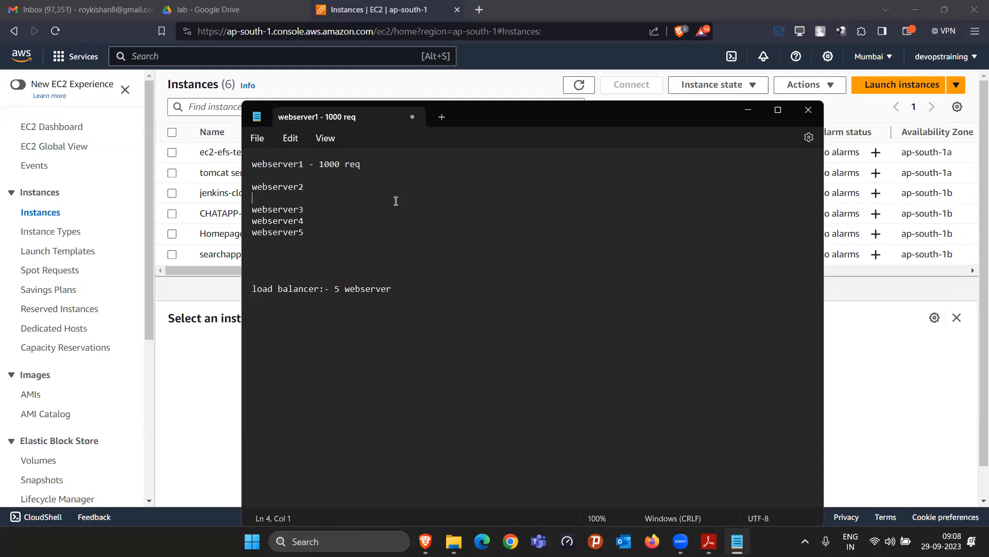
pyautogui.moveTo(320, 241); pyautogui.dragTo(247, 169)
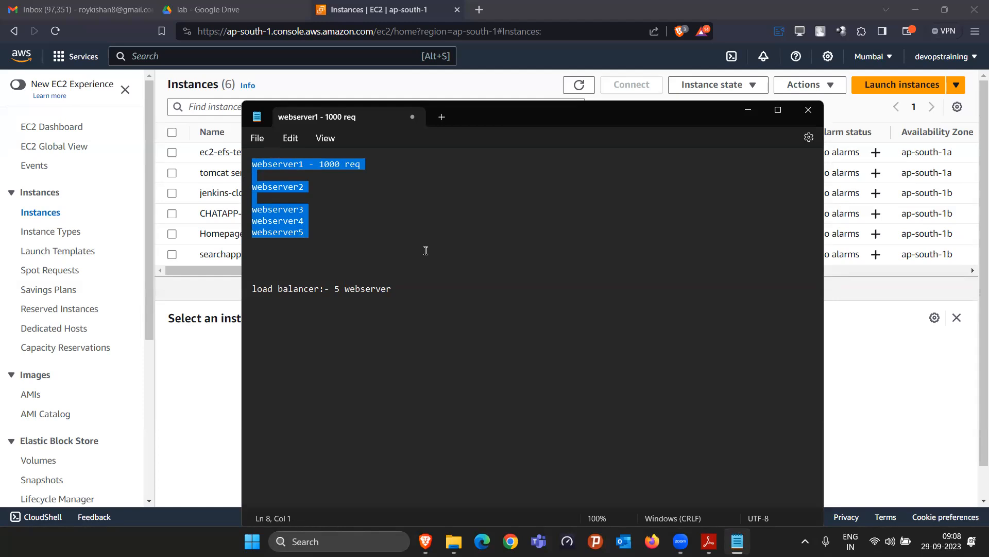
pyautogui.click(322, 265)
pyautogui.moveTo(317, 241); pyautogui.dragTo(249, 164)
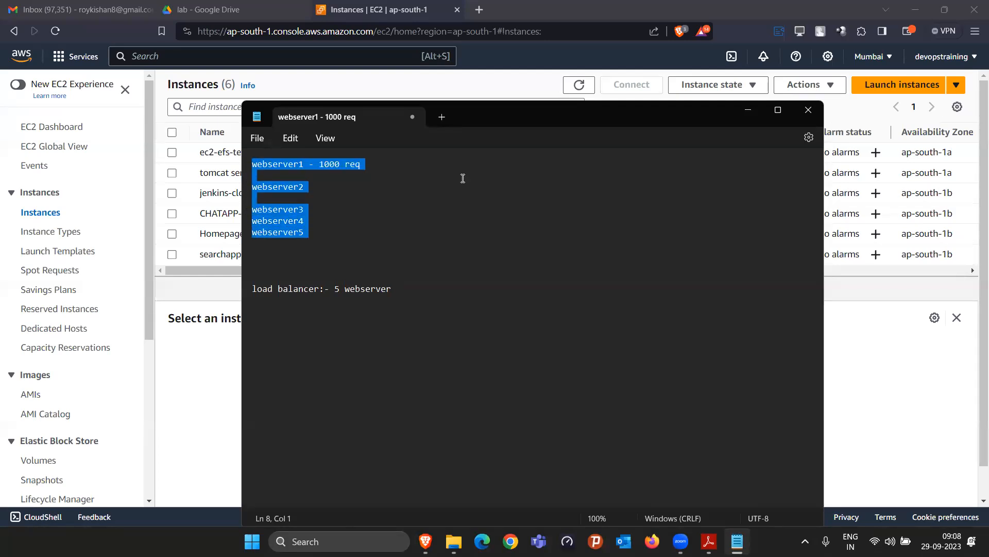
pyautogui.click(312, 222)
pyautogui.click(364, 164)
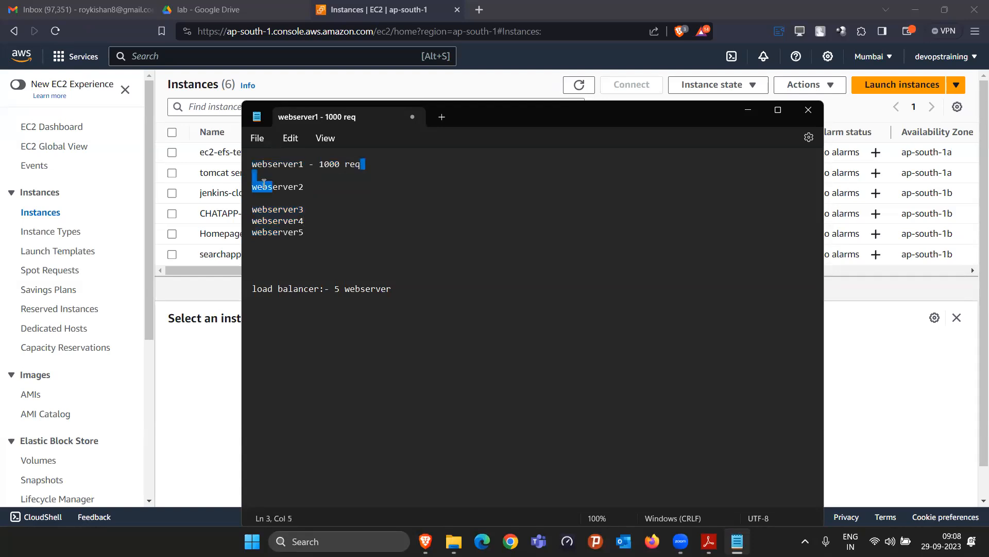
pyautogui.tripleClick(254, 169)
pyautogui.moveTo(312, 232); pyautogui.dragTo(251, 187)
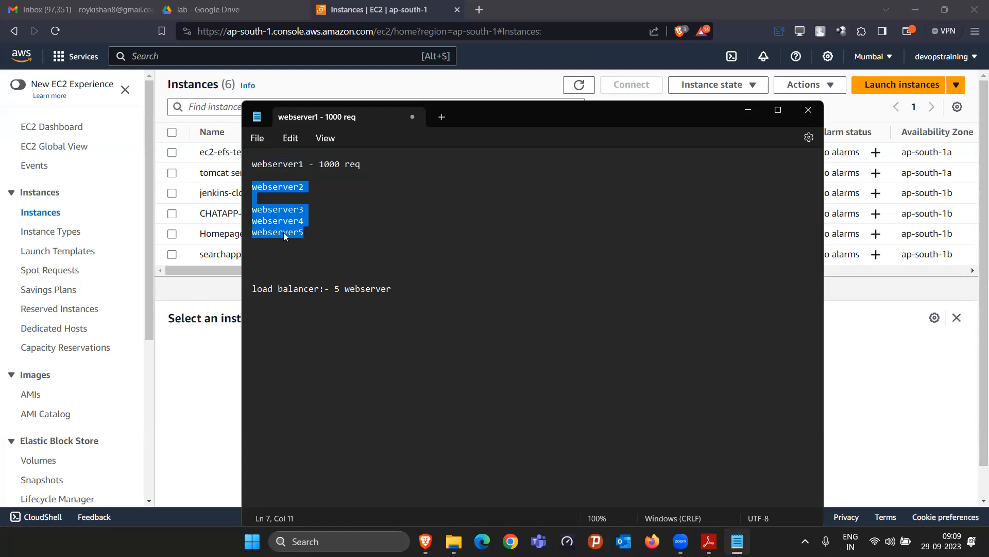
pyautogui.click(190, 401)
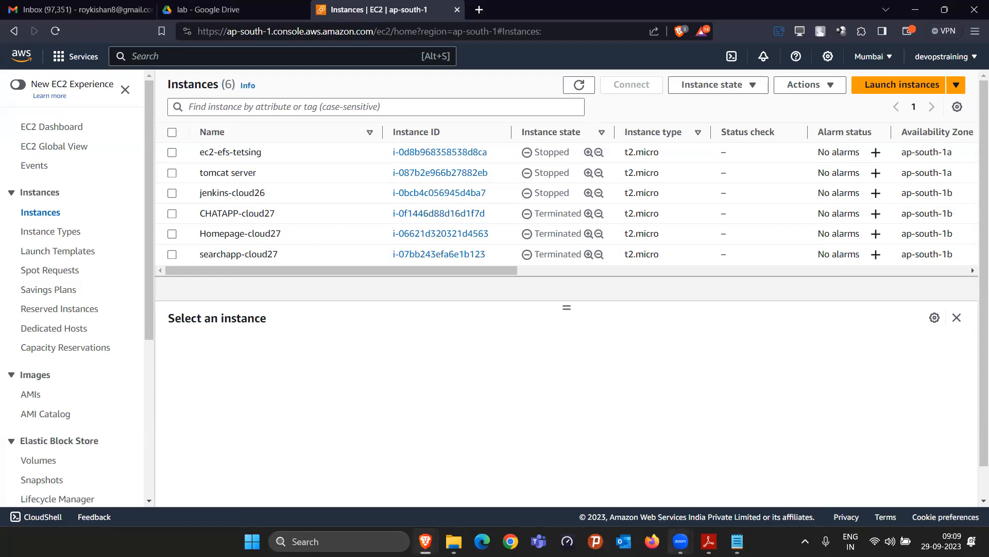
pyautogui.moveTo(709, 541)
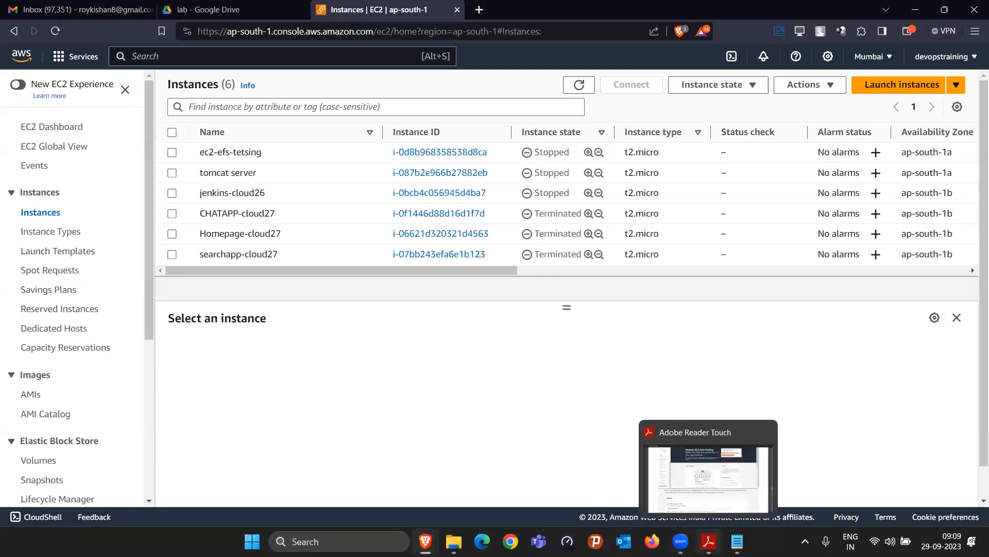
pyautogui.click(738, 541)
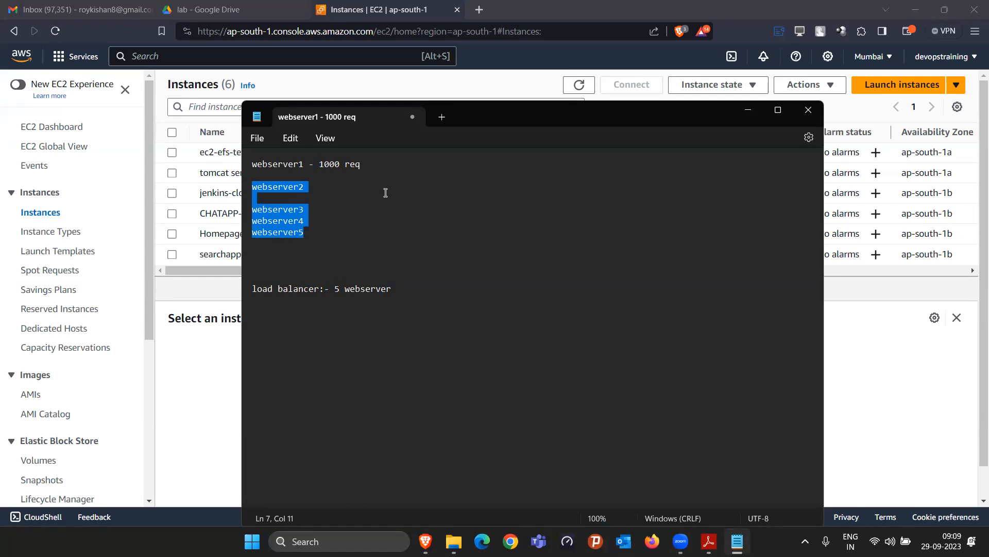
pyautogui.click(343, 255)
# Add webserver1 and webserver2 lines, each with 1000 capacity, below the load balancer line
pyautogui.click(426, 289)
pyautogui.press('Return')
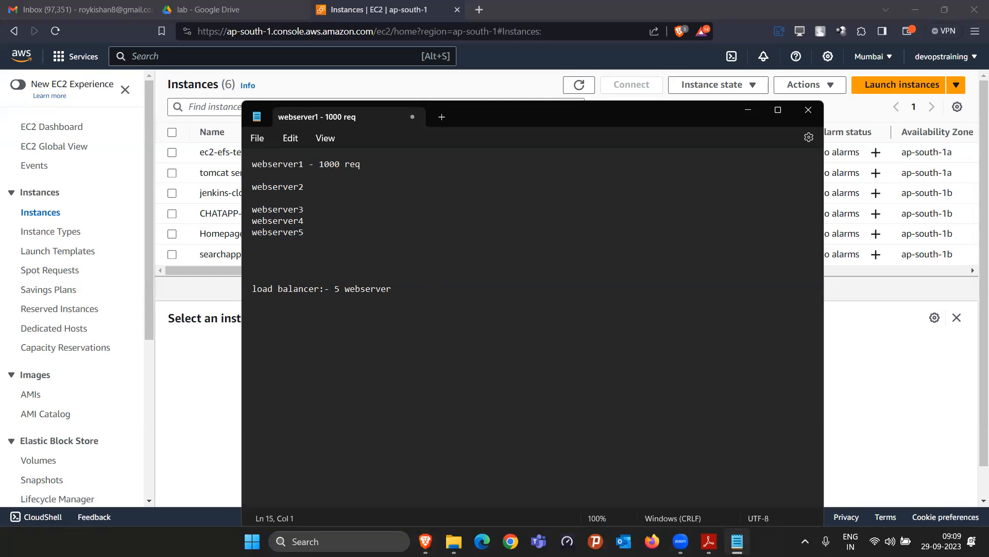
pyautogui.write('webserver1-')
pyautogui.press('BackSpace')
pyautogui.press('BackSpace')
pyautogui.write('2')
pyautogui.press('BackSpace')
pyautogui.write('1')
pyautogui.press('Return')
pyautogui.write('webserver2 1000- 1')
pyautogui.press('BackSpace')
pyautogui.press('BackSpace')
pyautogui.write('000')
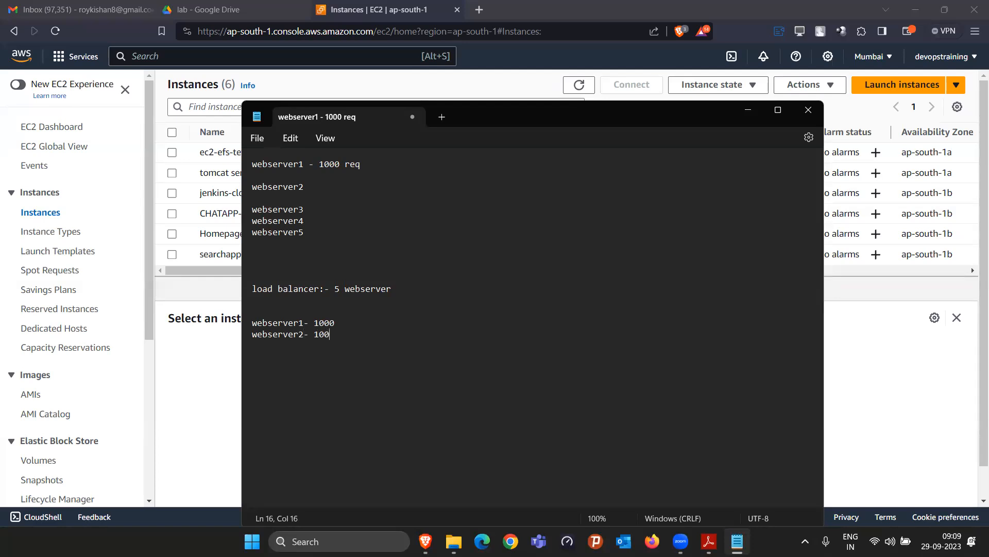
# Insert 'total load:- 500 req' above them and give each webserver '- 250 req - 25%'
pyautogui.click(335, 323)
pyautogui.press('Return')
pyautogui.press('Return')
pyautogui.press('Up')
pyautogui.write('total ')
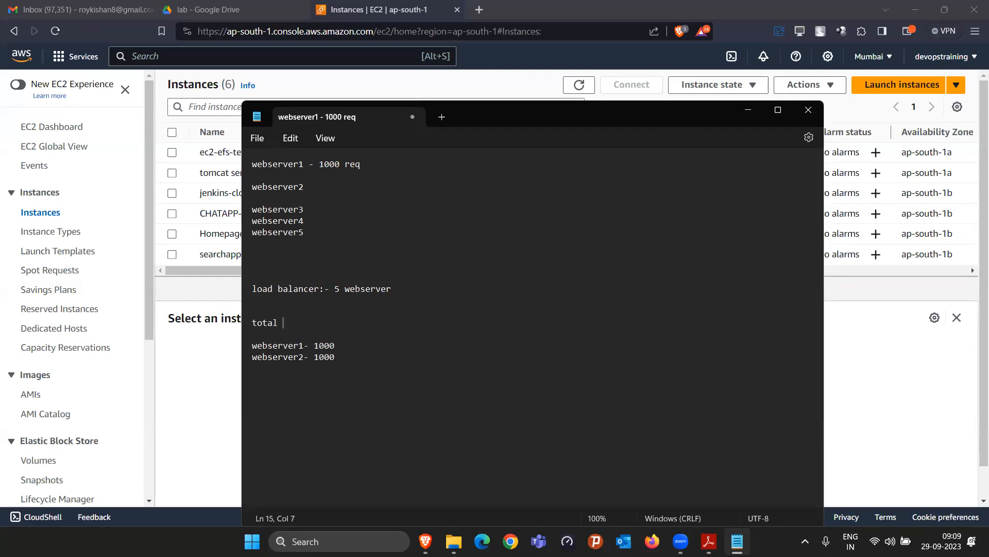
pyautogui.write('load:- 500 req')
pyautogui.press('Down')
pyautogui.write('- 250 req')
pyautogui.press('Down')
pyautogui.write('- 250 r')
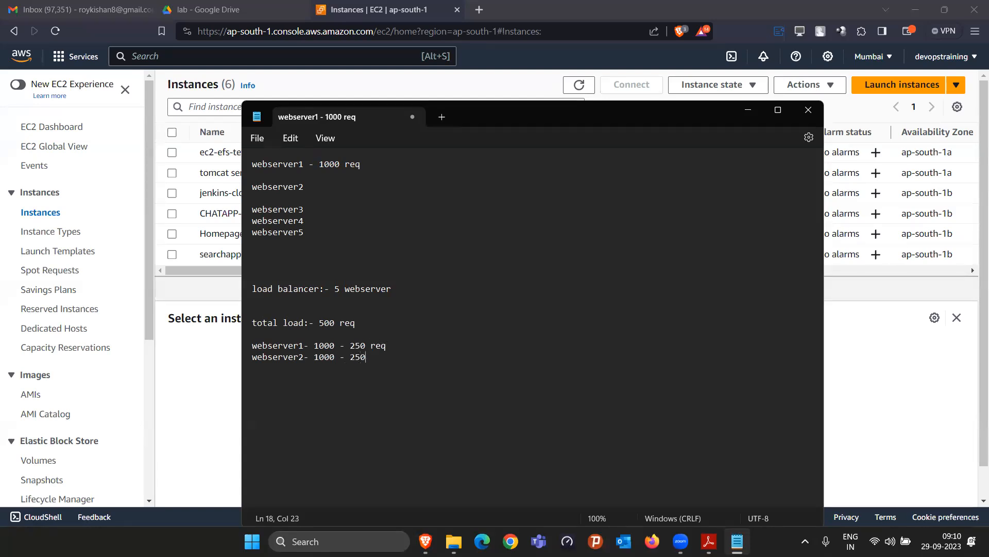
pyautogui.write('eq - 25%')
pyautogui.write('- 25%')
# Append '+ 1500 - 100%' to total load and '- 100%' to the webserver lines, then launch Task Manager
pyautogui.moveTo(319, 323); pyautogui.dragTo(334, 322)
pyautogui.click(374, 323)
pyautogui.write('+ 1500 - 100%')
pyautogui.press('Down')
pyautogui.write('- 100')
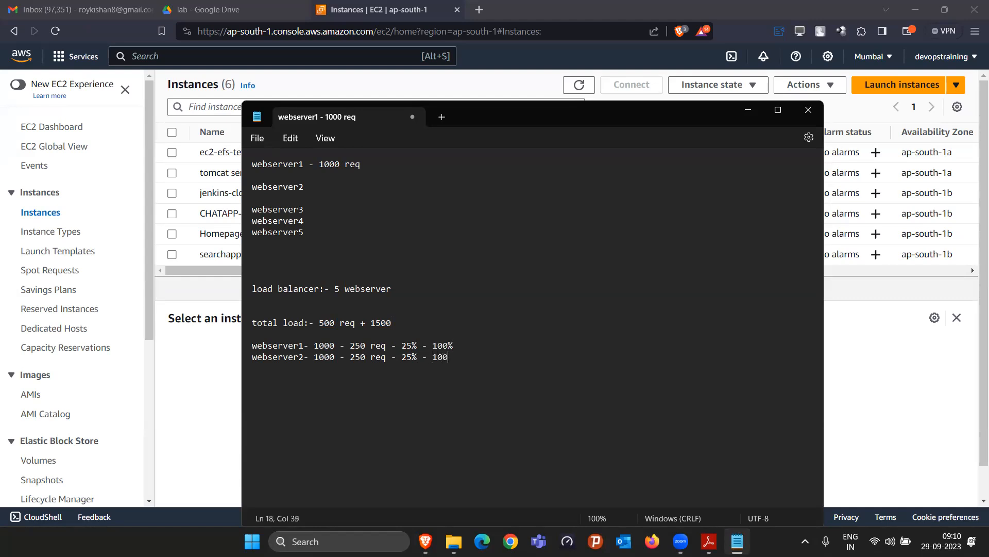
pyautogui.write('%')
pyautogui.click(356, 538)
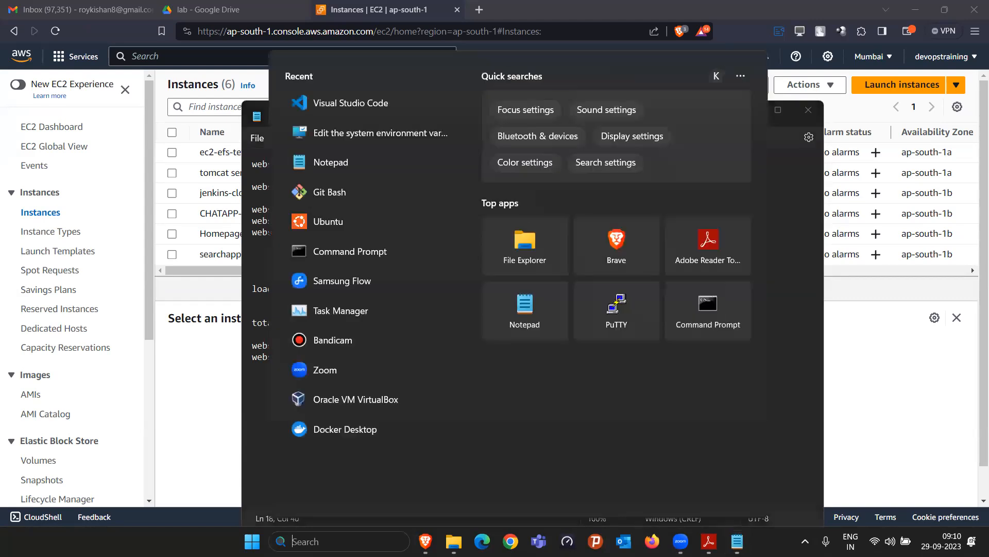
pyautogui.click(370, 305)
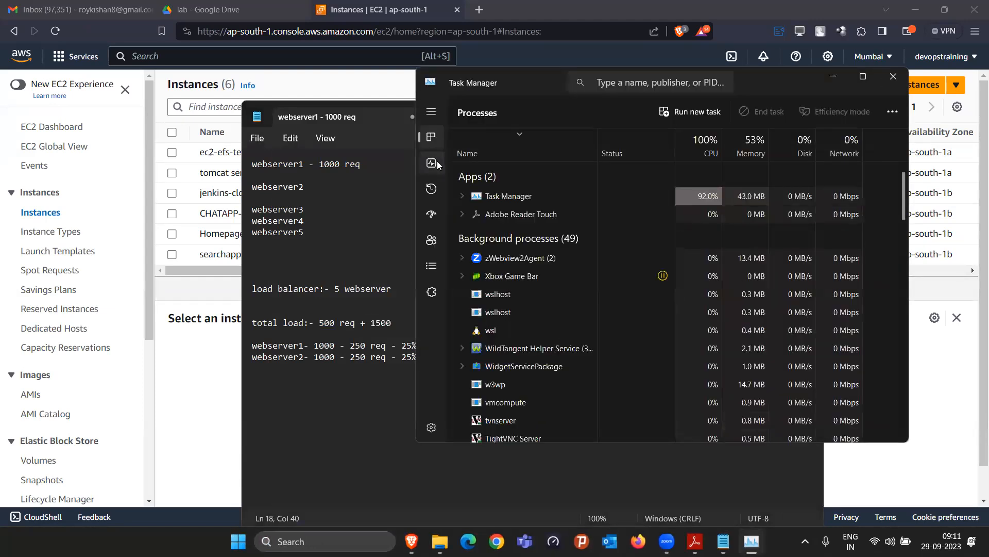
# Check memory use of 9.6/17.9 GB on the Performance page, then return to the Notepad note
pyautogui.click(436, 162)
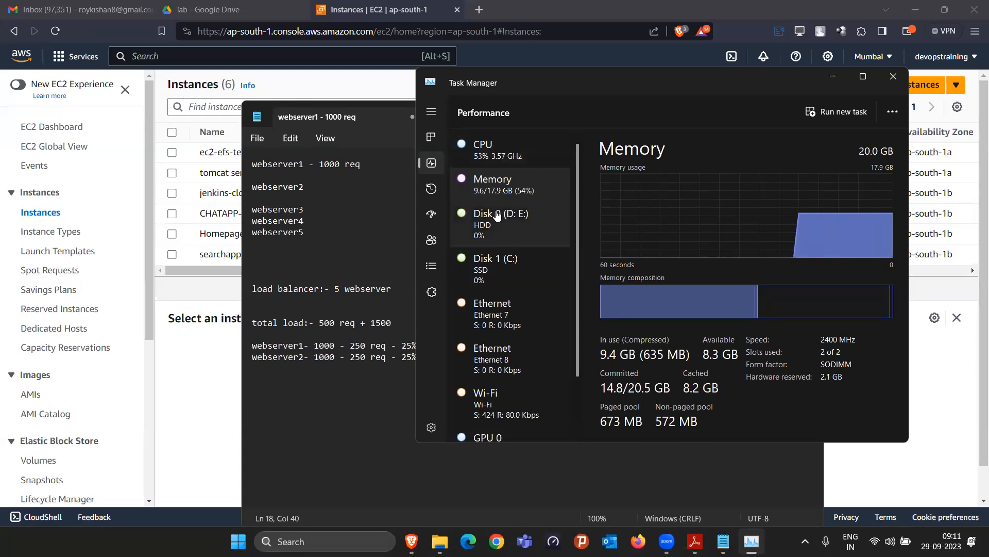
pyautogui.click(373, 341)
pyautogui.moveTo(430, 346); pyautogui.dragTo(454, 346)
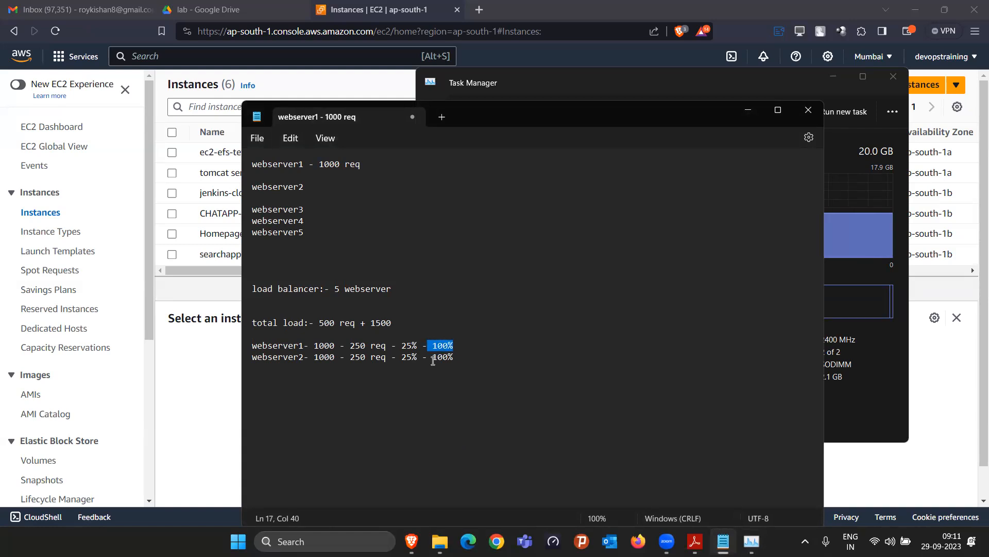
# Add the line 'autoscaling:- 70%' below the webserver2 line
pyautogui.moveTo(267, 346); pyautogui.dragTo(334, 347)
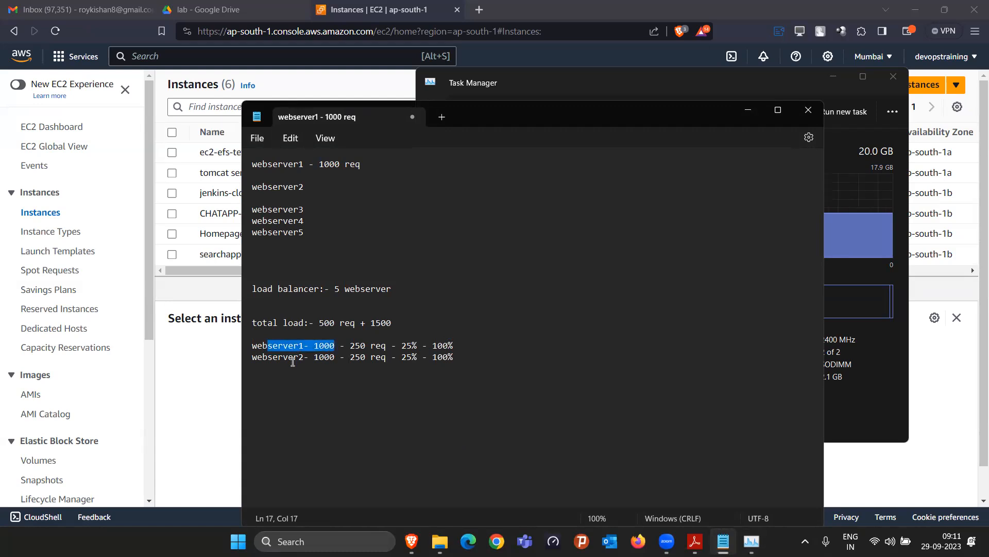
pyautogui.click(465, 357)
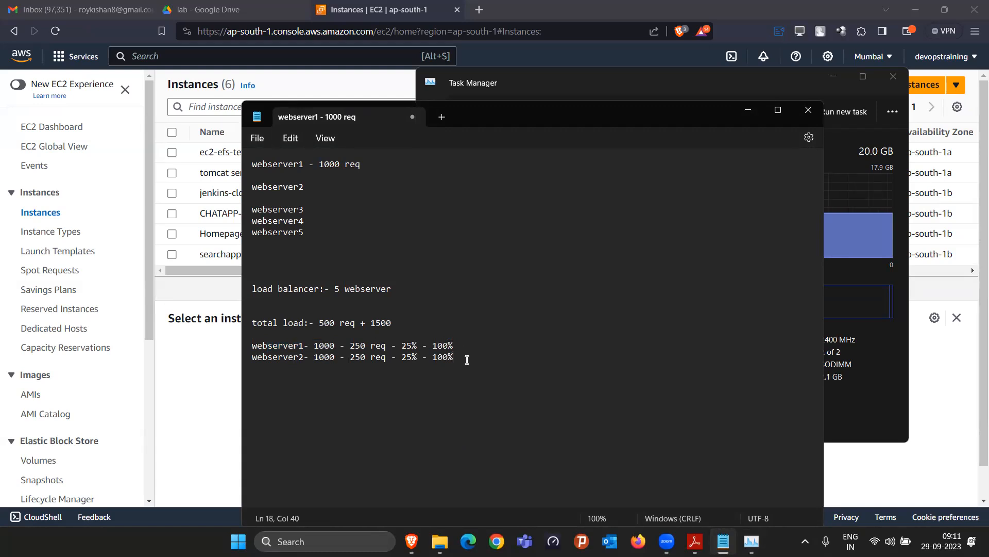
pyautogui.press('Return')
pyautogui.press('Return')
pyautogui.press('Return')
pyautogui.write('autoscaling')
pyautogui.write(':- 70%')
# Change the total load line to read 1500 req
pyautogui.press('BackSpace')
pyautogui.press('BackSpace')
pyautogui.press('BackSpace')
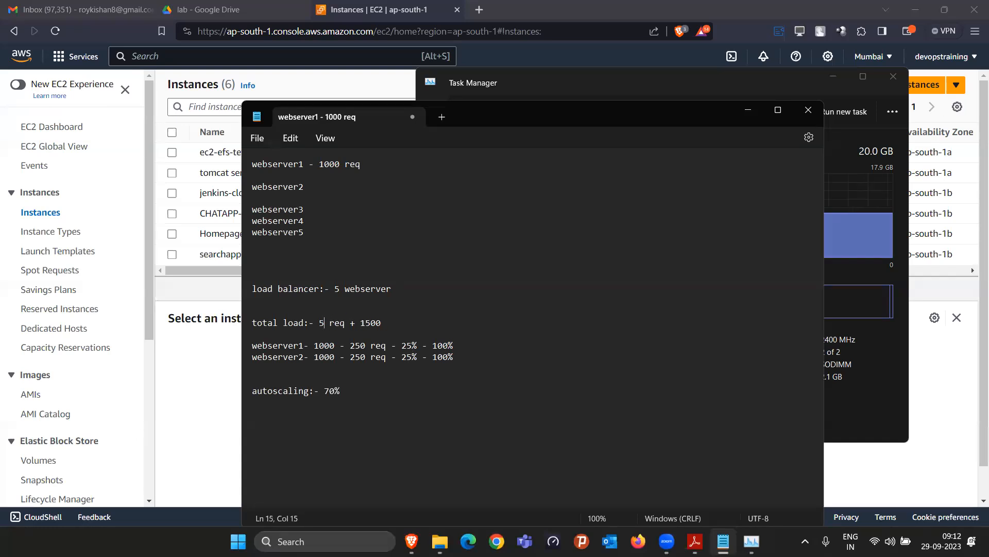
pyautogui.write('1500')
pyautogui.click(406, 322)
pyautogui.press('BackSpace')
pyautogui.press('BackSpace')
pyautogui.press('BackSpace')
pyautogui.press('BackSpace')
pyautogui.press('BackSpace')
pyautogui.press('BackSpace')
pyautogui.press('BackSpace')
# Change both webserver lines from 250 req - 25% to 750 req - 75%
pyautogui.click(407, 345)
pyautogui.press('BackSpace')
pyautogui.write('7')
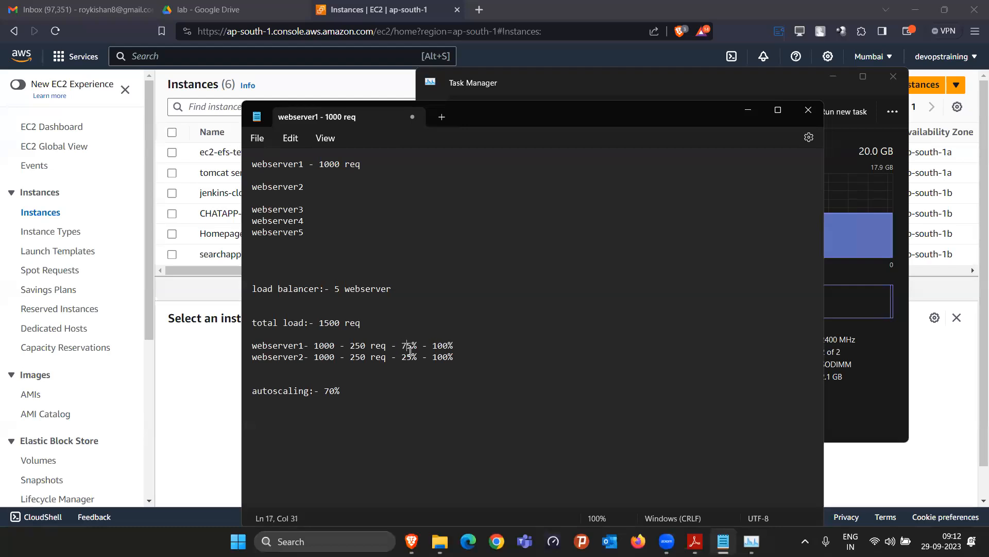
pyautogui.click(407, 356)
pyautogui.press('BackSpace')
pyautogui.write('7')
pyautogui.click(355, 345)
pyautogui.press('BackSpace')
pyautogui.write('7')
pyautogui.press('BackSpace')
pyautogui.write('7')
pyautogui.moveTo(309, 345); pyautogui.dragTo(259, 345)
pyautogui.click(410, 359)
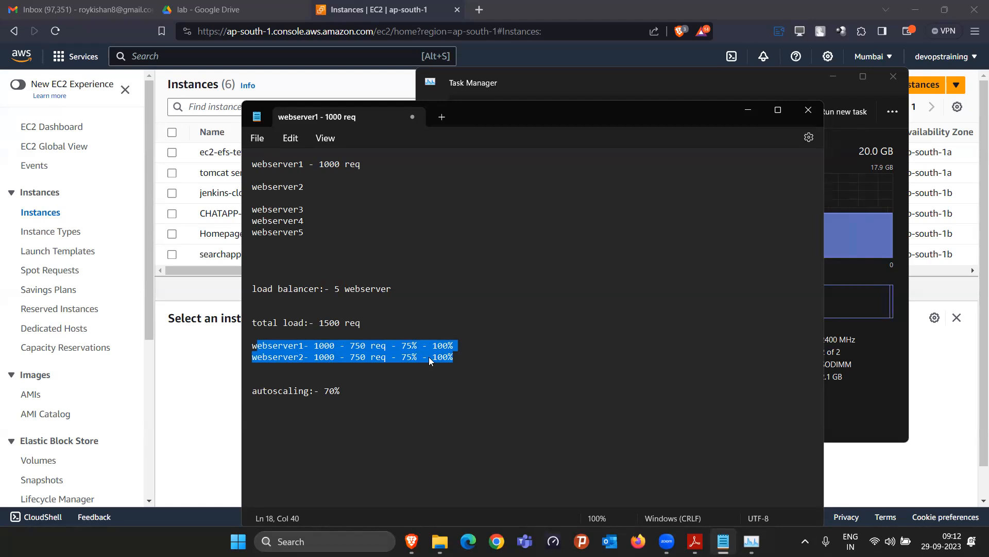
# Extend the autoscaling line to read '70% < 75%'
pyautogui.click(364, 393)
pyautogui.write('- 75')
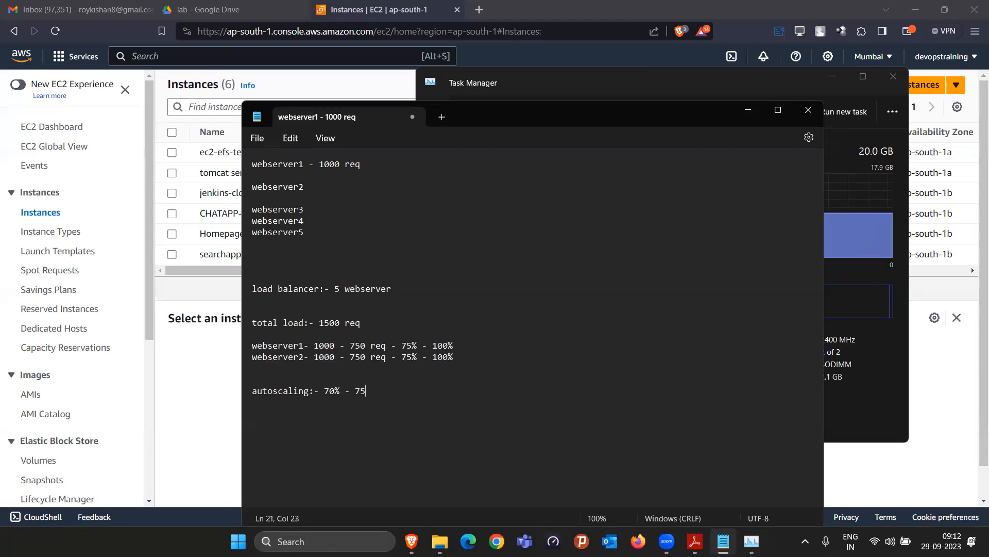
pyautogui.write('%')
pyautogui.press('BackSpace')
pyautogui.write('<')
pyautogui.moveTo(324, 390); pyautogui.dragTo(333, 391)
# Insert a 'webserver3- 1000 -' line below webserver2
pyautogui.click(471, 358)
pyautogui.press('Return')
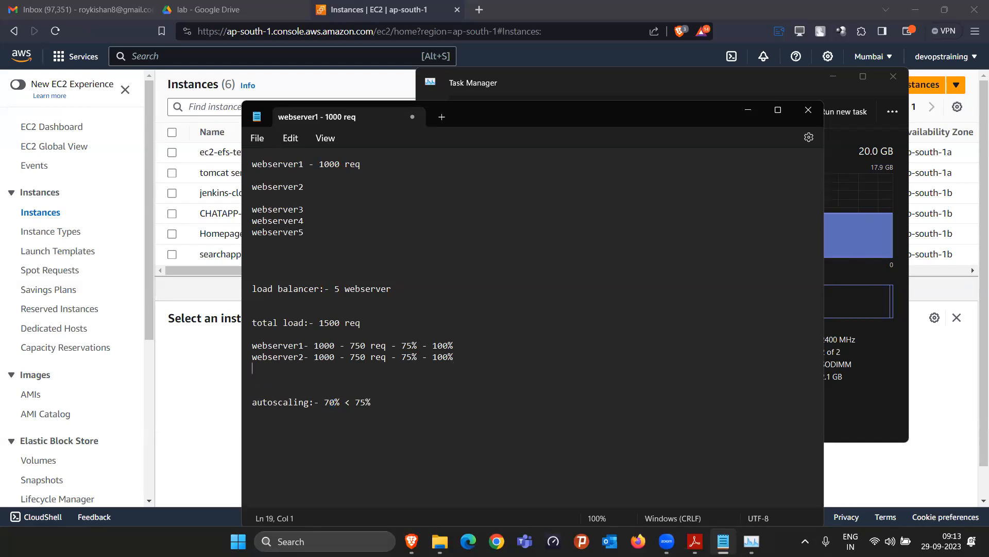
pyautogui.write('webserver3- 1000 -')
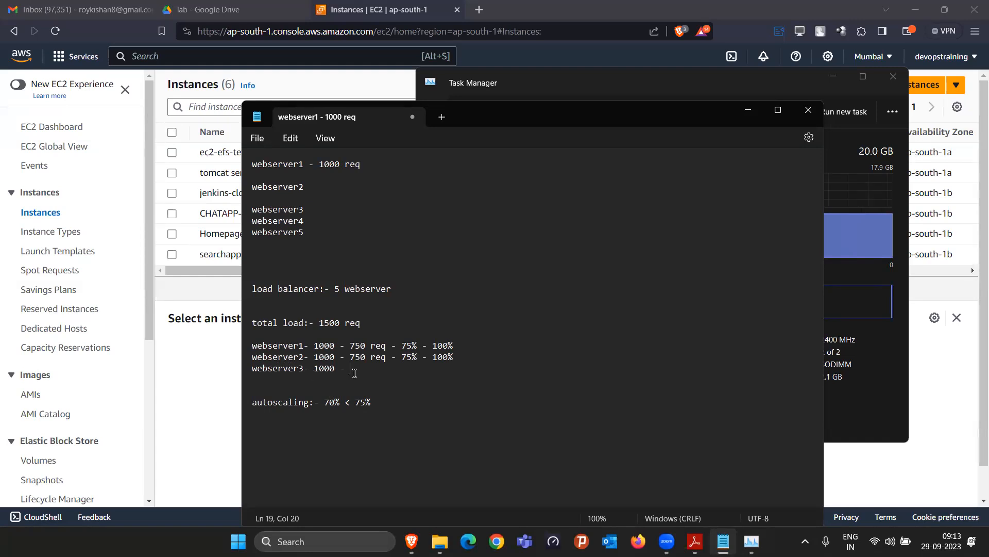
pyautogui.write('0')
pyautogui.tripleClick(250, 370)
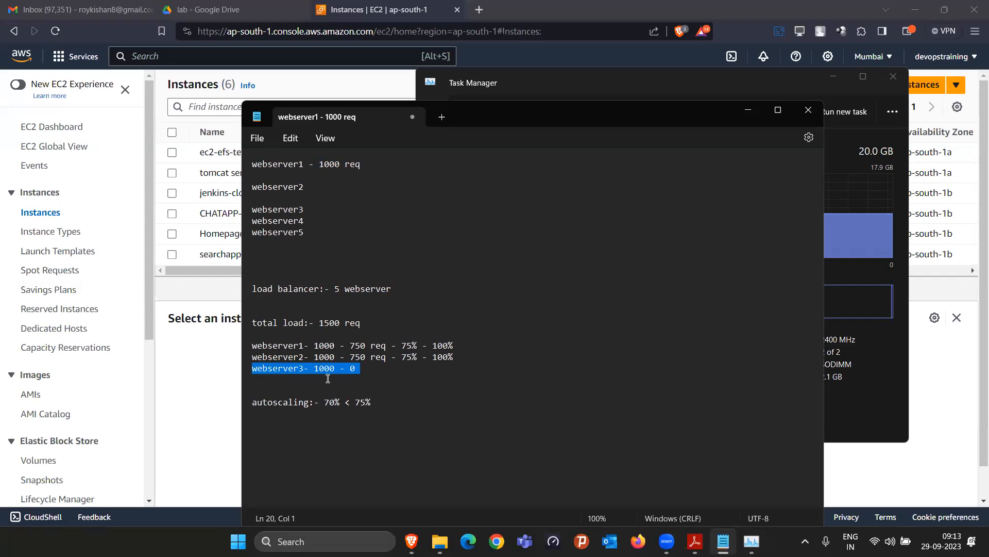
pyautogui.click(373, 374)
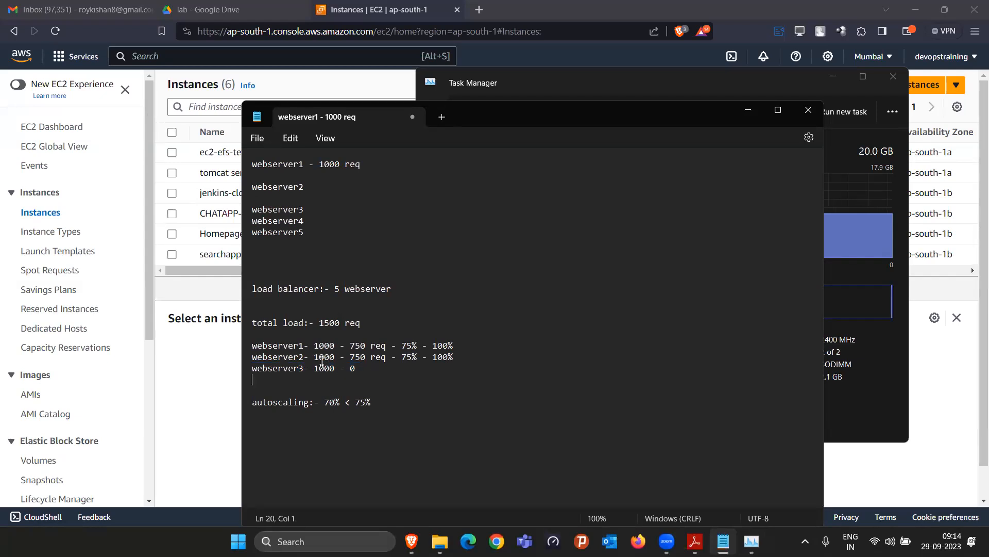
# Set the request count to 500 req on webserver1, webserver2 and webserver3
pyautogui.click(355, 344)
pyautogui.press('BackSpace')
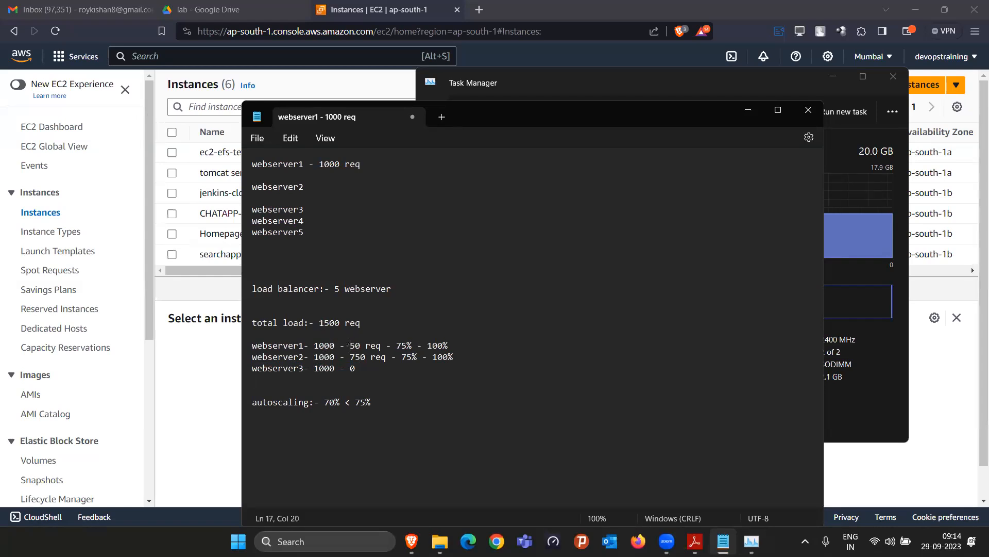
pyautogui.write('0')
pyautogui.press('Left')
pyautogui.press('Left')
pyautogui.press('BackSpace')
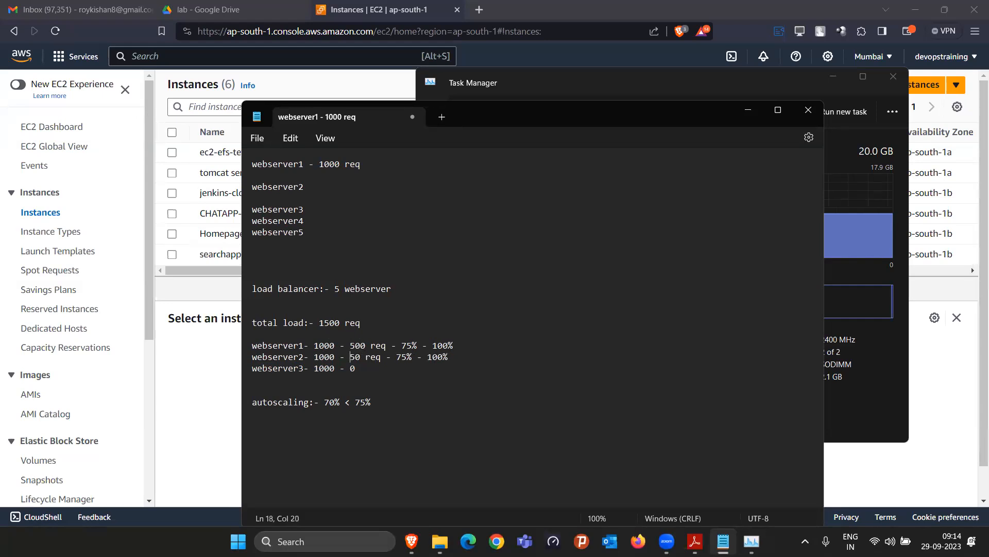
pyautogui.write('5')
pyautogui.press('BackSpace')
pyautogui.write('0')
pyautogui.press('BackSpace')
pyautogui.write('500 req')
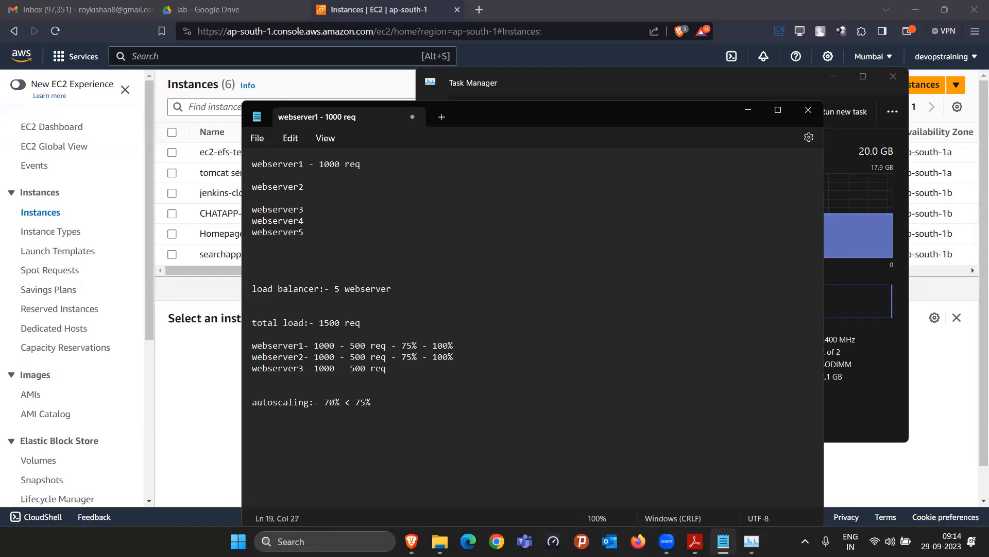
# Change webserver1 and webserver2 to 50% and end the webserver3 line with '- 50%'
pyautogui.press('Up')
pyautogui.press('Right')
pyautogui.press('Right')
pyautogui.press('BackSpace')
pyautogui.press('BackSpace')
pyautogui.write('50')
pyautogui.press('Down')
pyautogui.press('BackSpace')
pyautogui.press('BackSpace')
pyautogui.write('50')
pyautogui.press('Down')
pyautogui.write('- 50%')
# Rewrite the autoscaling line's threshold as '70% > 50%', replacing the old 75%
pyautogui.moveTo(440, 367); pyautogui.dragTo(345, 357)
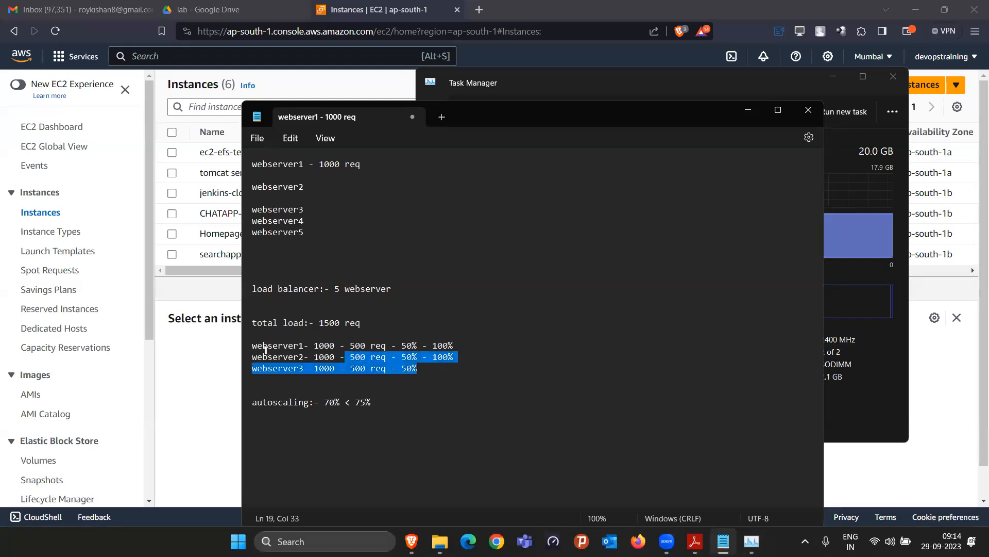
pyautogui.moveTo(265, 350); pyautogui.dragTo(264, 347)
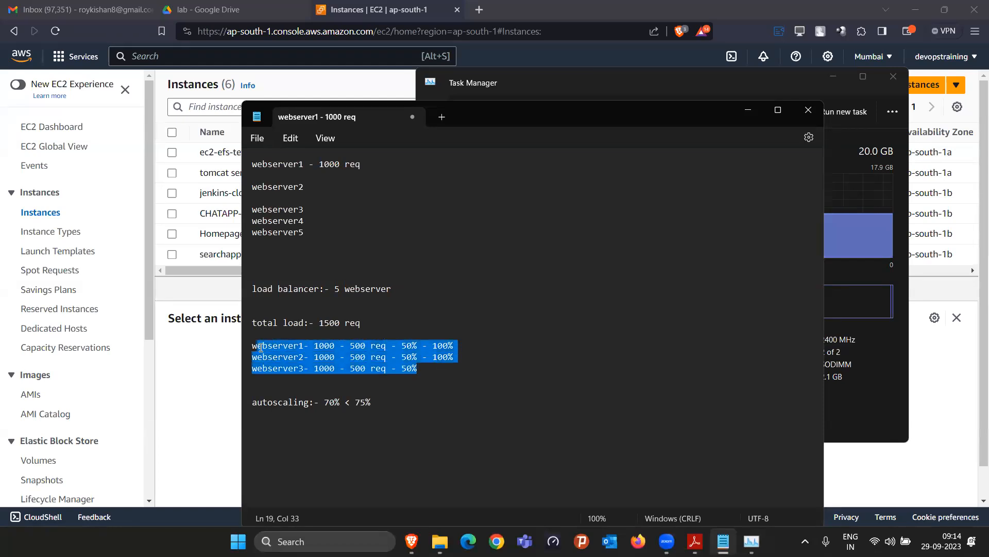
pyautogui.click(379, 405)
pyautogui.press('BackSpace')
pyautogui.press('BackSpace')
pyautogui.press('BackSpace')
pyautogui.write('<50')
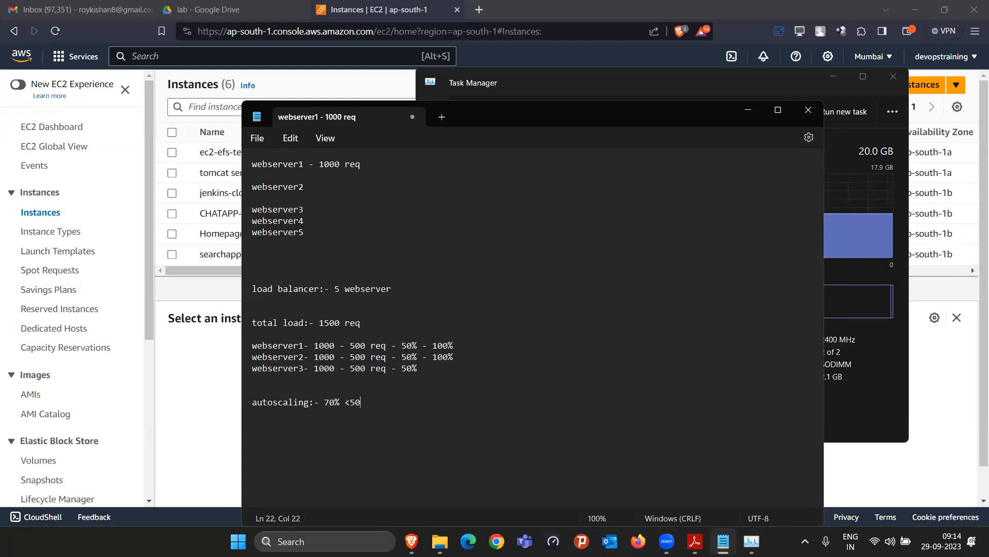
pyautogui.write('%')
pyautogui.click(350, 401)
pyautogui.press('BackSpace')
pyautogui.write('> 50%')
pyautogui.moveTo(340, 402); pyautogui.dragTo(326, 405)
# Change the total load from 1500 to 2400 req
pyautogui.click(328, 321)
pyautogui.press('BackSpace')
pyautogui.press('BackSpace')
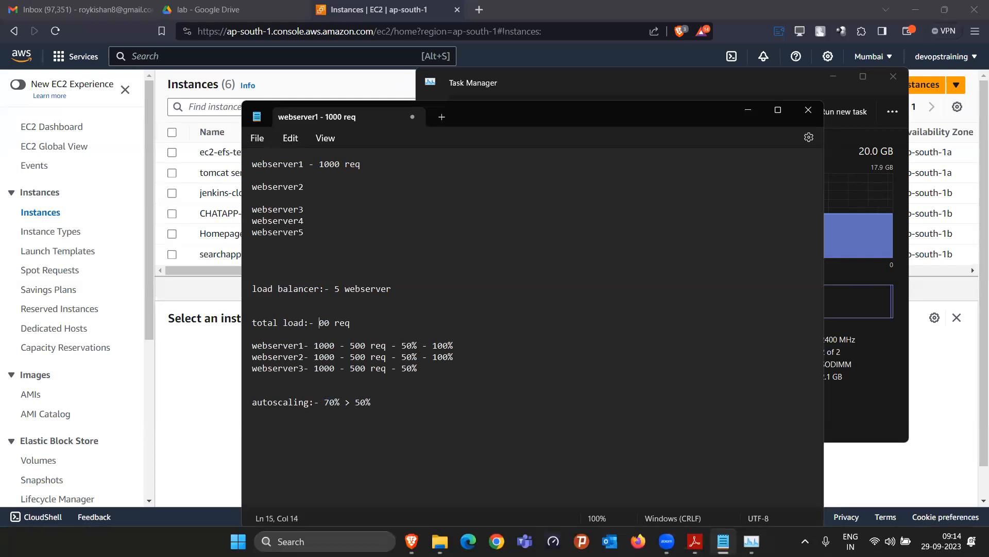
pyautogui.write('254')
pyautogui.press('BackSpace')
pyautogui.press('BackSpace')
pyautogui.write('4')
pyautogui.click(354, 344)
# Raise each of the three webservers from 500 req to 800 req
pyautogui.press('BackSpace')
pyautogui.write('8')
pyautogui.click(355, 356)
pyautogui.press('BackSpace')
pyautogui.write('8')
pyautogui.click(355, 368)
pyautogui.press('BackSpace')
pyautogui.write('8')
pyautogui.click(407, 345)
# Change the webserver percentages and the autoscaling target from 50% to 80%
pyautogui.press('BackSpace')
pyautogui.write('8')
pyautogui.click(407, 356)
pyautogui.click(407, 368)
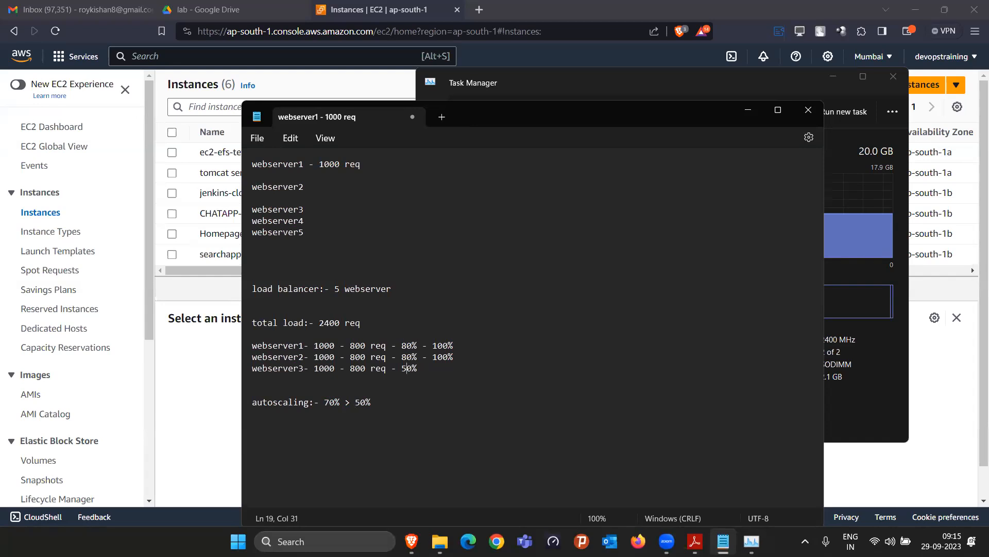
pyautogui.click(361, 402)
pyautogui.press('BackSpace')
pyautogui.write('8')
# Add a new line 'webserver4- 1000 -' below webserver3
pyautogui.click(440, 372)
pyautogui.press('Return')
pyautogui.write('we')
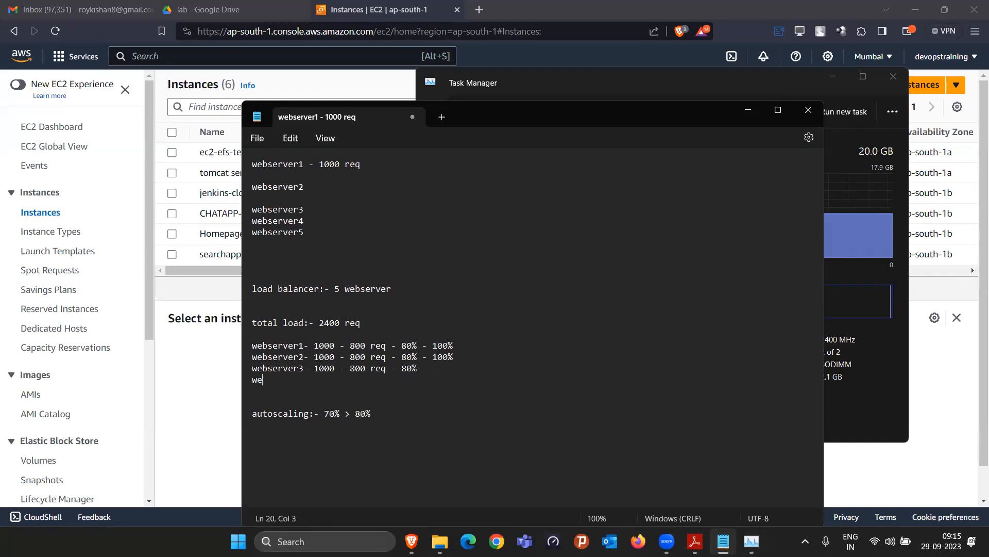
pyautogui.write('bserver4- 1000 -')
# Set webserver1 and webserver2 to 600 req and write webserver3 as '600 req- 60%'
pyautogui.click(356, 351)
pyautogui.press('Up')
pyautogui.press('BackSpace')
pyautogui.write('6')
pyautogui.press('Down')
pyautogui.press('BackSpace')
pyautogui.write('6')
pyautogui.press('Down')
pyautogui.press('Down')
pyautogui.write('600 re')
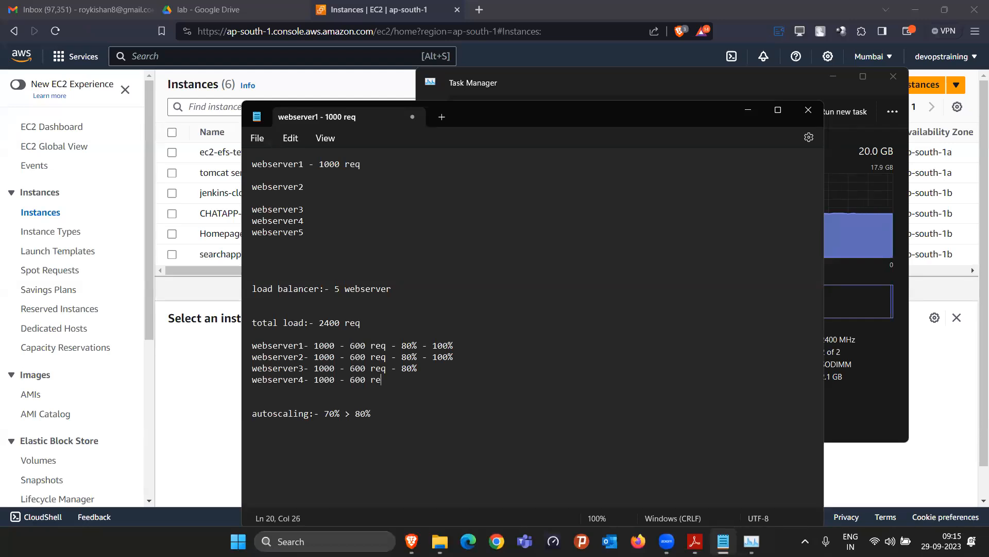
pyautogui.write('q- 60%')
# Change the webserver3, webserver2 and webserver1 percentages from 80% to 60%
pyautogui.press('Up')
pyautogui.press('Left')
pyautogui.press('BackSpace')
pyautogui.write('6')
pyautogui.press('Up')
pyautogui.press('BackSpace')
pyautogui.write('6')
pyautogui.press('Up')
pyautogui.press('BackSpace')
pyautogui.write('6')
# Change the autoscaling target to 70% > 60% and the total load to 200 req
pyautogui.click(358, 415)
pyautogui.press('BackSpace')
pyautogui.write('6')
pyautogui.click(325, 321)
pyautogui.press('BackSpace')
pyautogui.press('BackSpace')
pyautogui.write('2')
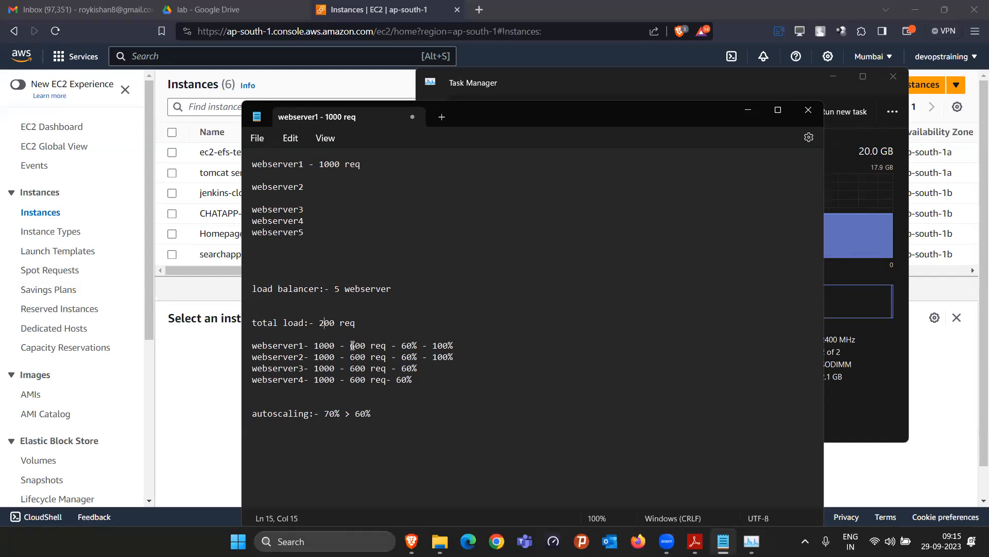
# Reduce each webserver's request count from 600 req to 50 req
pyautogui.press('BackSpace')
pyautogui.press('Delete')
pyautogui.write('5')
pyautogui.press('Down')
pyautogui.press('BackSpace')
pyautogui.press('BackSpace')
pyautogui.write('5')
pyautogui.press('Down')
pyautogui.press('BackSpace')
pyautogui.write('5')
pyautogui.press('Down')
# Change each webserver's percentage from 60% to 5% and select the webserver3 and webserver4 lines
pyautogui.press('BackSpace')
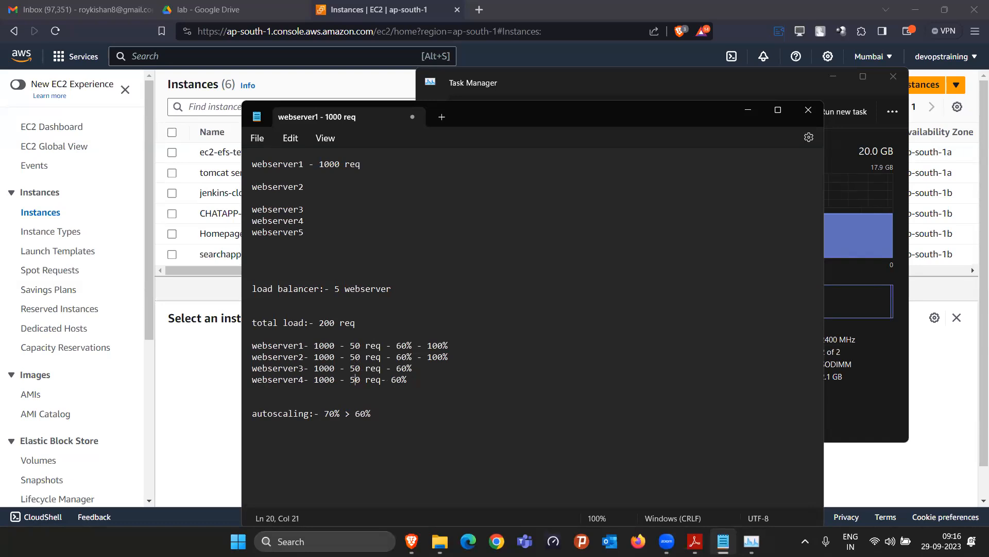
pyautogui.click(409, 346)
pyautogui.press('BackSpace')
pyautogui.press('BackSpace')
pyautogui.write('5')
pyautogui.press('BackSpace')
pyautogui.press('BackSpace')
pyautogui.write('5')
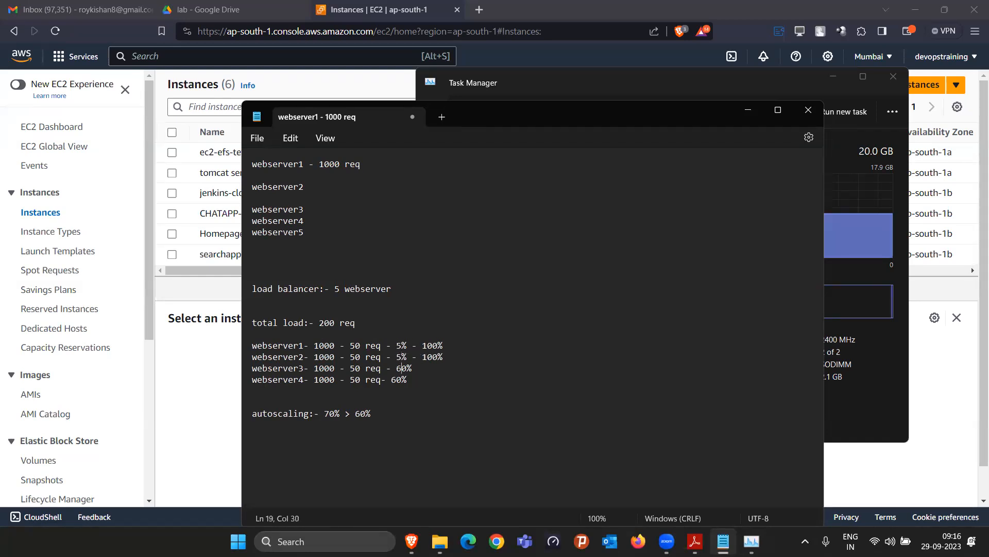
pyautogui.press('BackSpace')
pyautogui.press('BackSpace')
pyautogui.write('5')
pyautogui.click(406, 380)
pyautogui.press('BackSpace')
pyautogui.press('BackSpace')
pyautogui.write('5')
pyautogui.moveTo(410, 379); pyautogui.dragTo(250, 366)
# Remove the webserver3 and webserver4 lines and set both remaining webservers to 100 req - 10%
pyautogui.press('BackSpace')
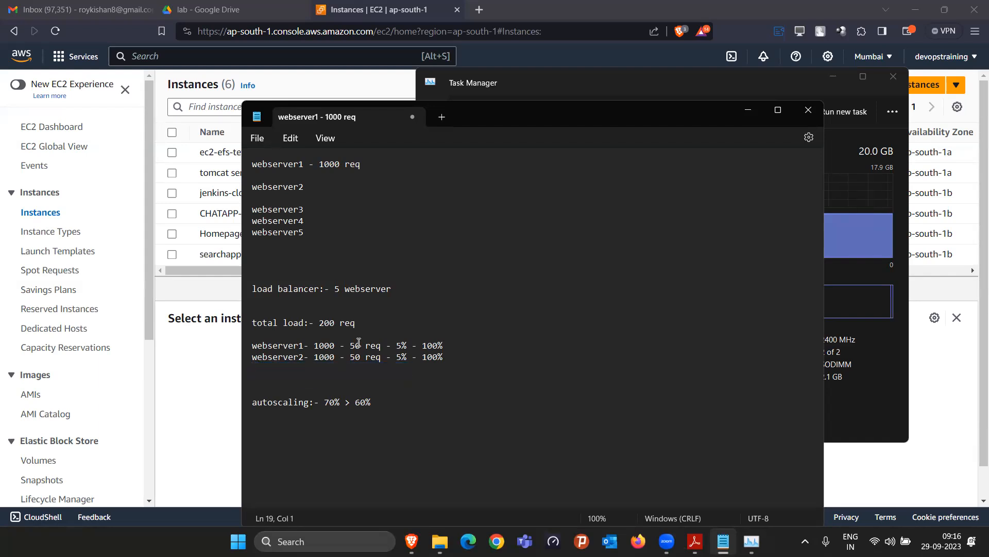
pyautogui.click(356, 345)
pyautogui.press('BackSpace')
pyautogui.write('10')
pyautogui.press('BackSpace')
pyautogui.press('BackSpace')
pyautogui.write('100')
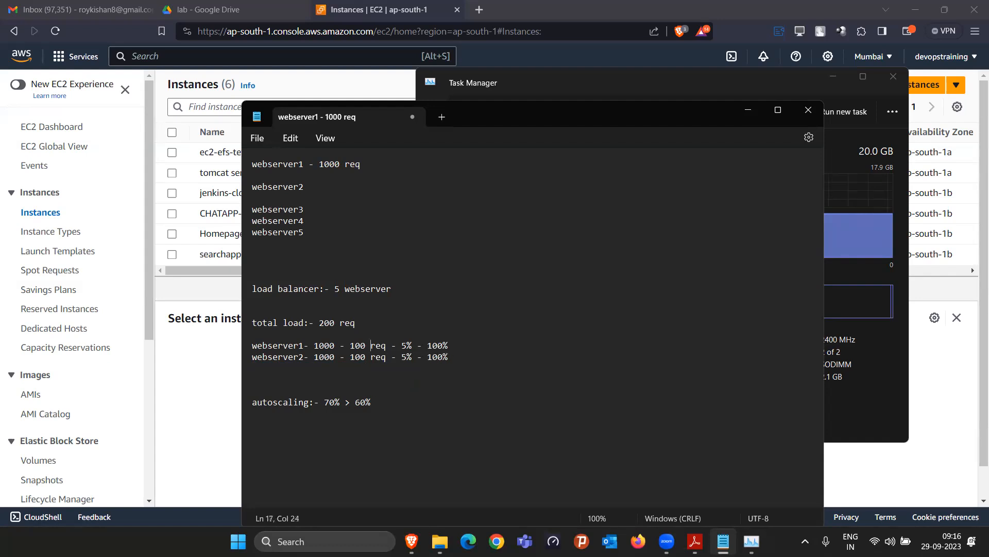
pyautogui.press('Delete')
pyautogui.write('10')
pyautogui.press('BackSpace')
pyautogui.write('10')
# Append ',,,, min-2 . max -10' to the autoscaling line and trim the total load's leading 2
pyautogui.click(387, 401)
pyautogui.write(',,,, mi')
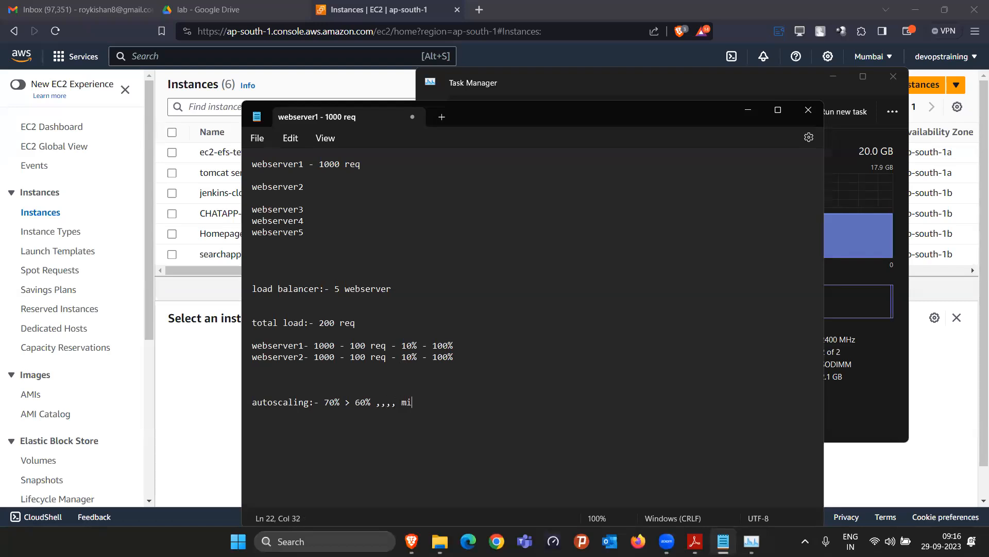
pyautogui.write('n- . max,')
pyautogui.write('0')
pyautogui.press('Left')
pyautogui.press('Left')
pyautogui.press('Left')
pyautogui.write('1')
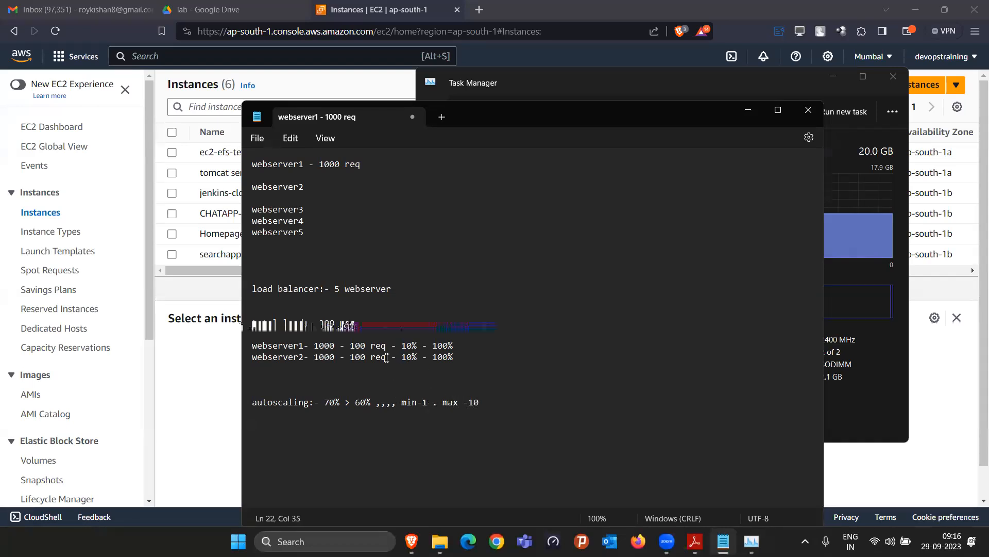
pyautogui.press('BackSpace')
pyautogui.write('2')
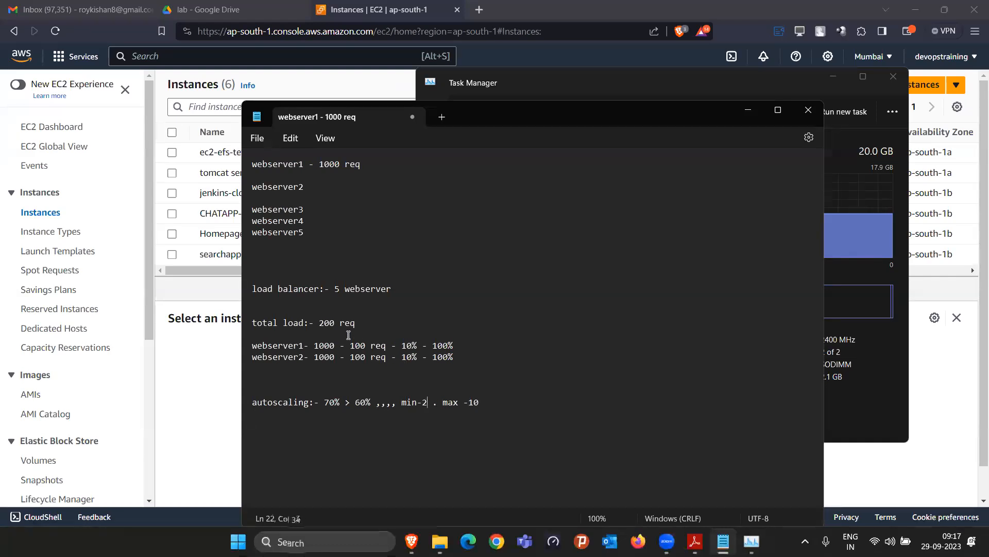
pyautogui.click(325, 322)
pyautogui.press('BackSpace')
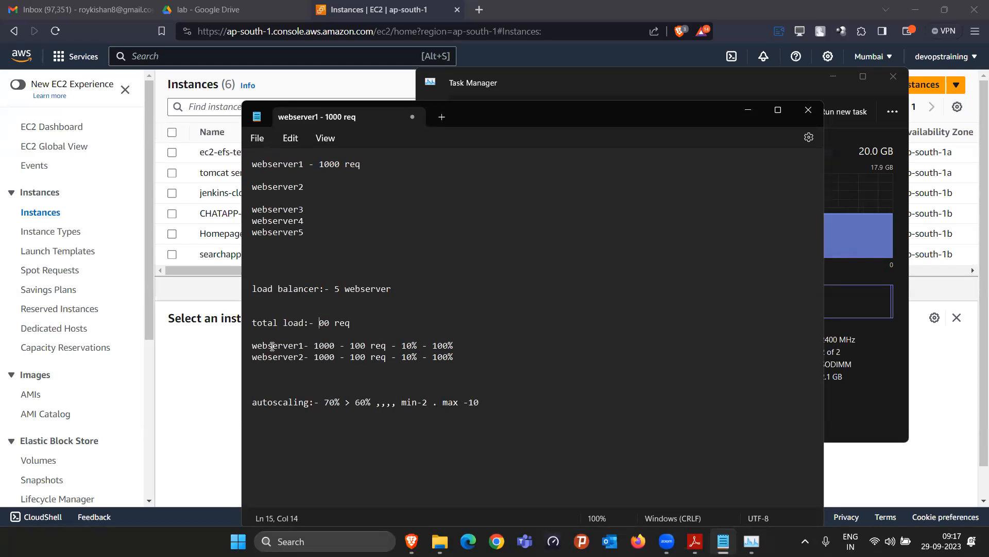
pyautogui.moveTo(252, 342); pyautogui.dragTo(422, 363)
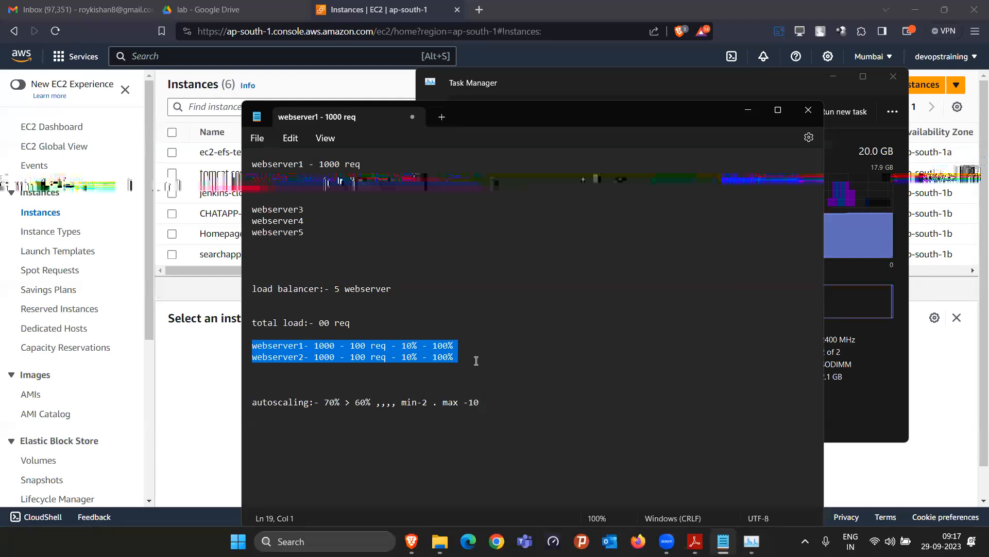
pyautogui.moveTo(325, 403); pyautogui.dragTo(371, 403)
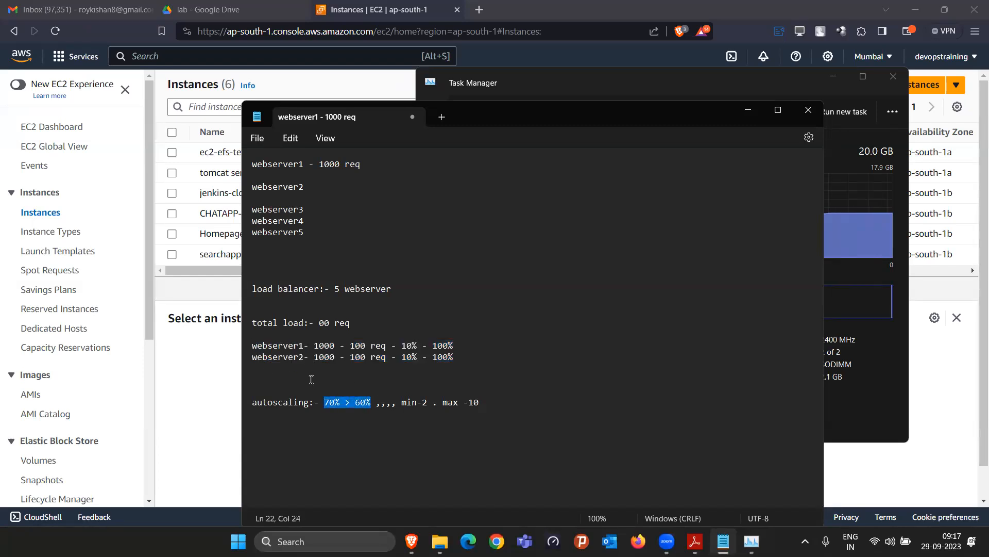
pyautogui.moveTo(408, 403); pyautogui.dragTo(474, 403)
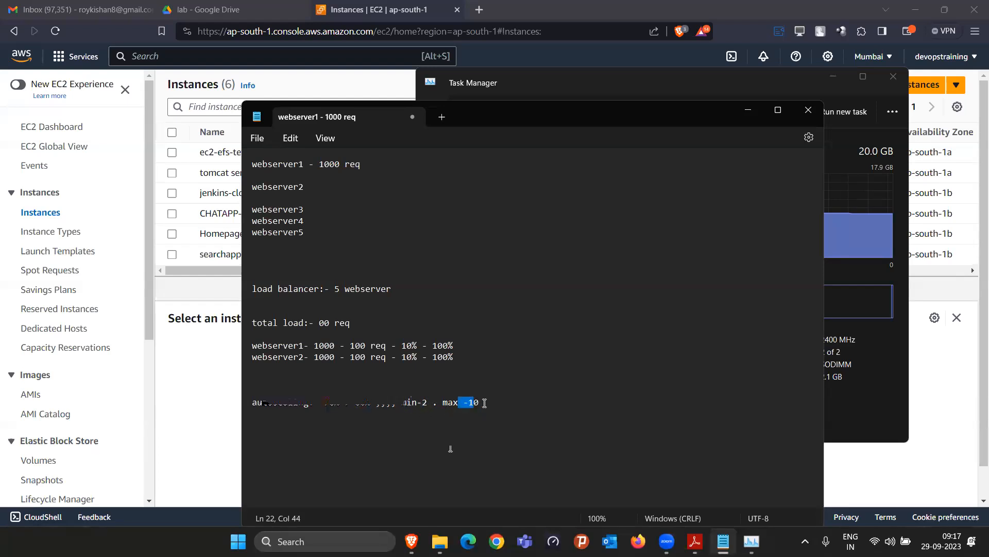
pyautogui.moveTo(492, 402); pyautogui.dragTo(456, 401)
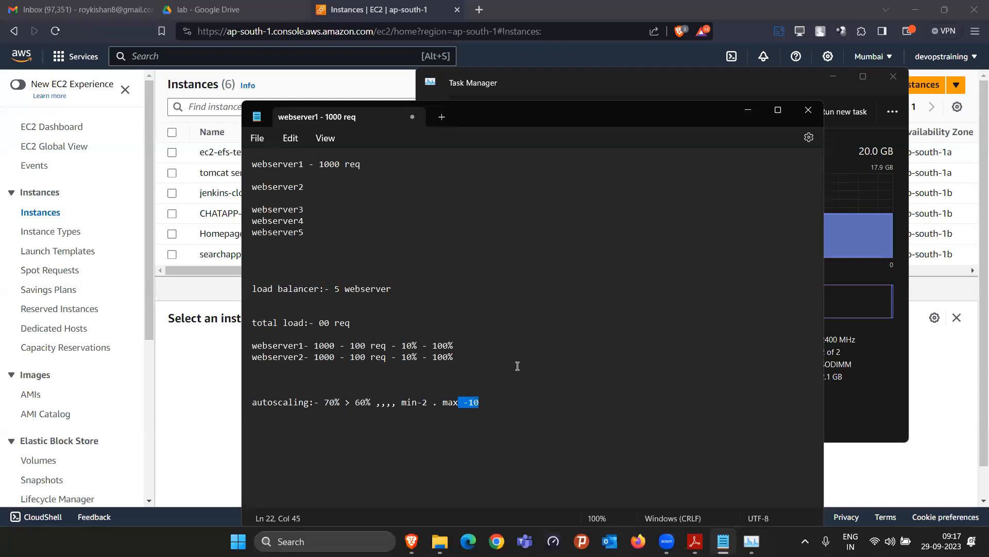
pyautogui.click(486, 403)
# Change the autoscaling maximum to -15, then minimize Notepad and Task Manager
pyautogui.write('5')
pyautogui.moveTo(490, 404); pyautogui.dragTo(253, 317)
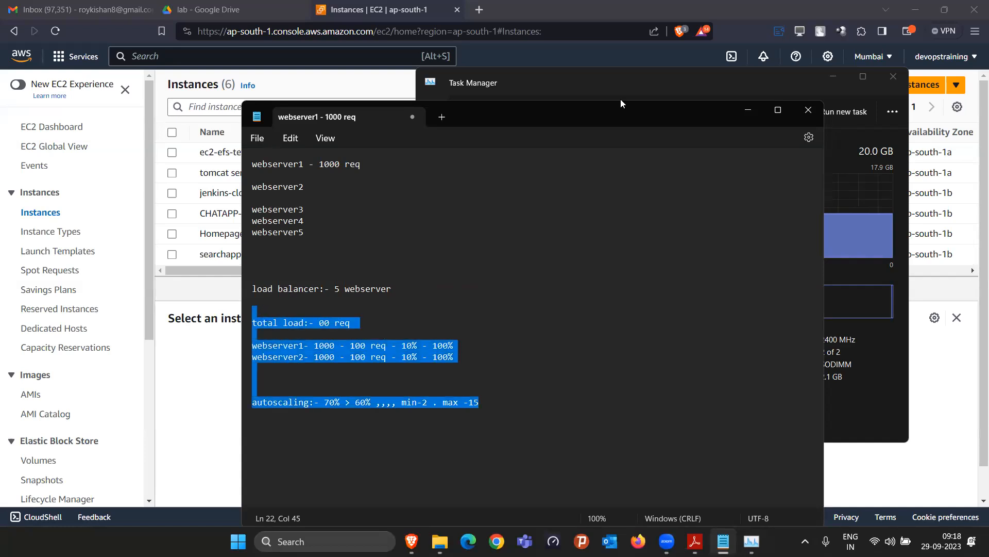
pyautogui.click(748, 112)
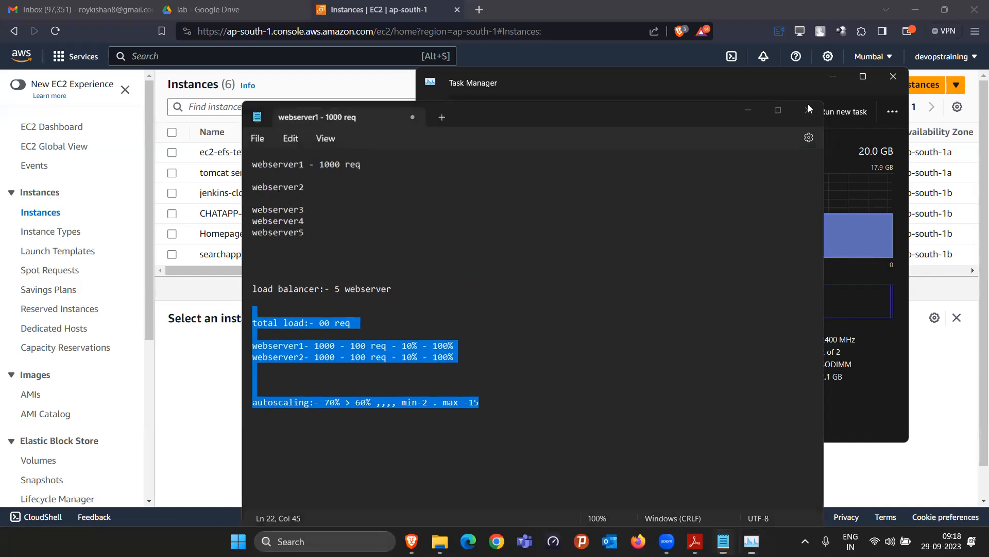
pyautogui.click(833, 77)
pyautogui.scroll(-5, 89, 385)
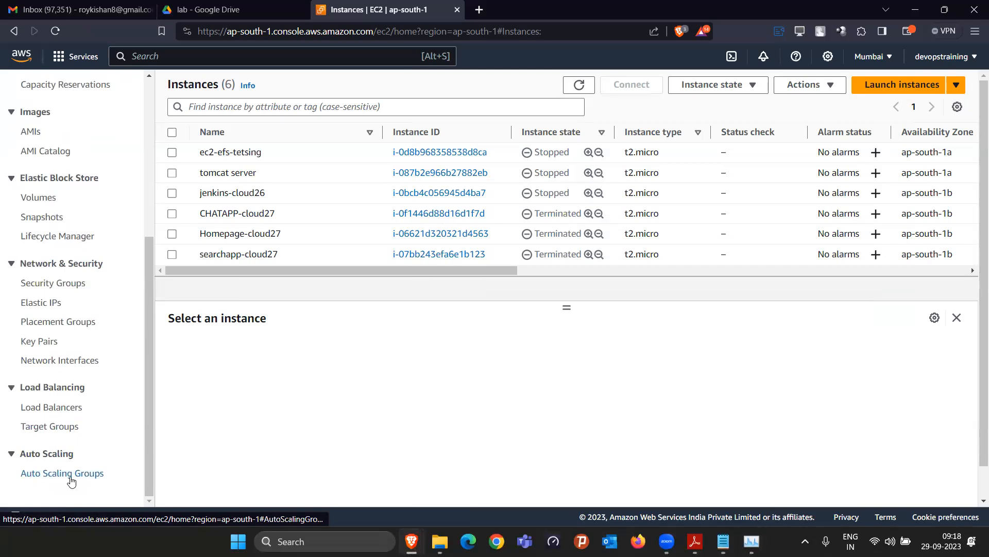
# Open Auto Scaling groups, skim the lab PDF in Adobe Reader, then bring up File Explorer
pyautogui.click(72, 479)
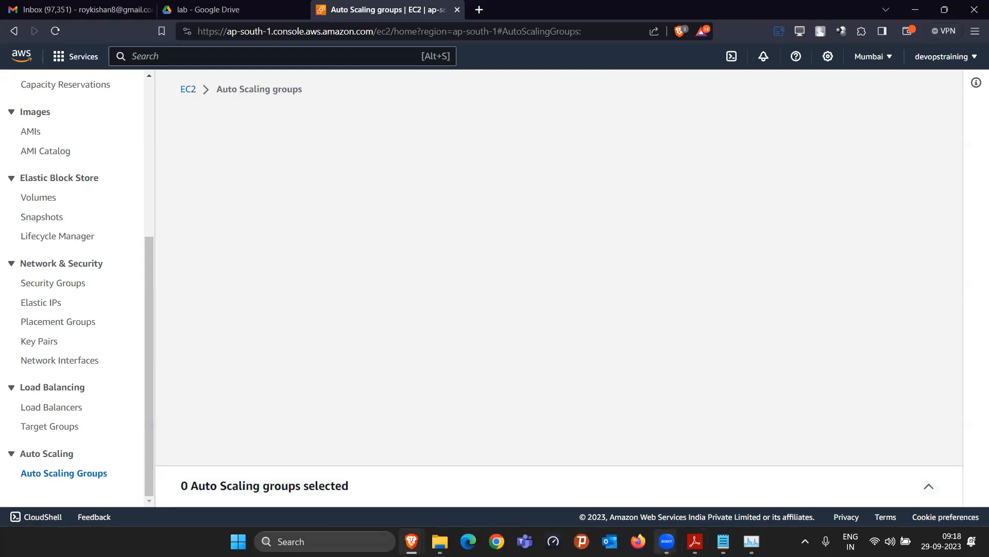
pyautogui.click(695, 541)
pyautogui.scroll(-12, 586, 386)
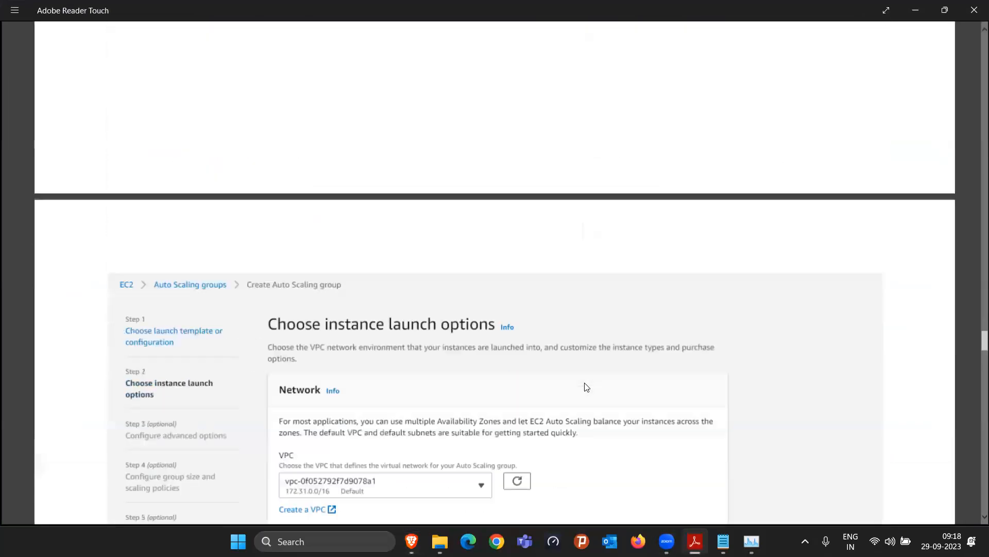
pyautogui.scroll(-15, 586, 386)
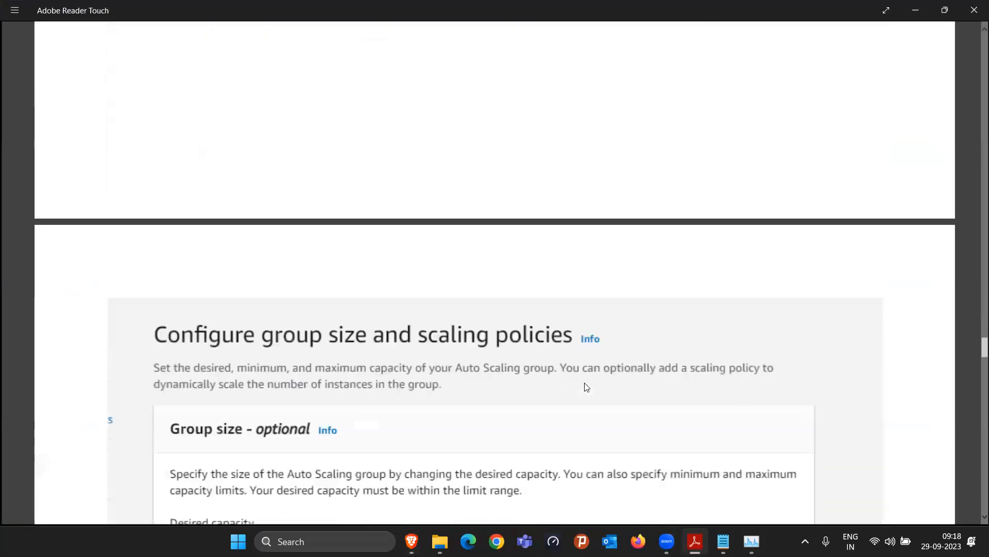
pyautogui.scroll(-15, 586, 386)
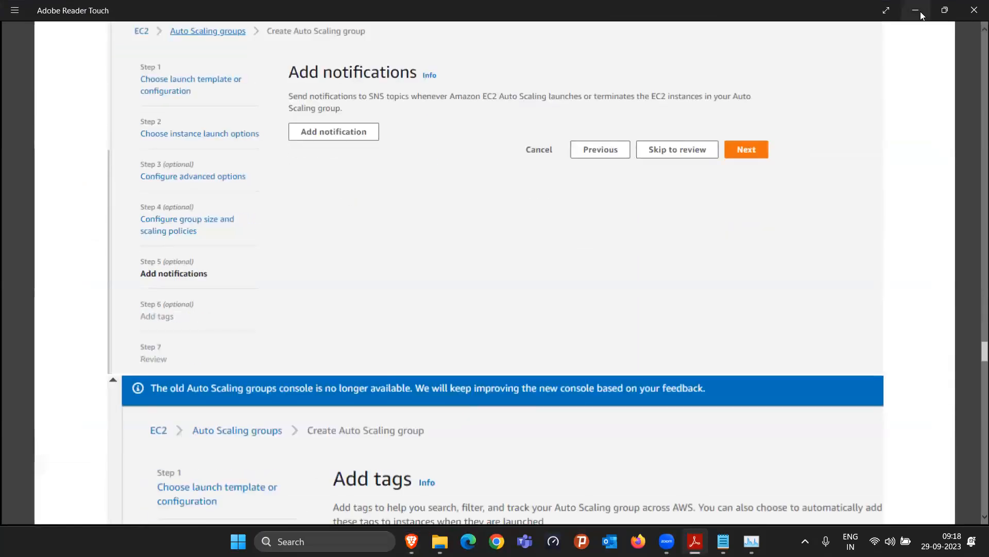
pyautogui.click(920, 12)
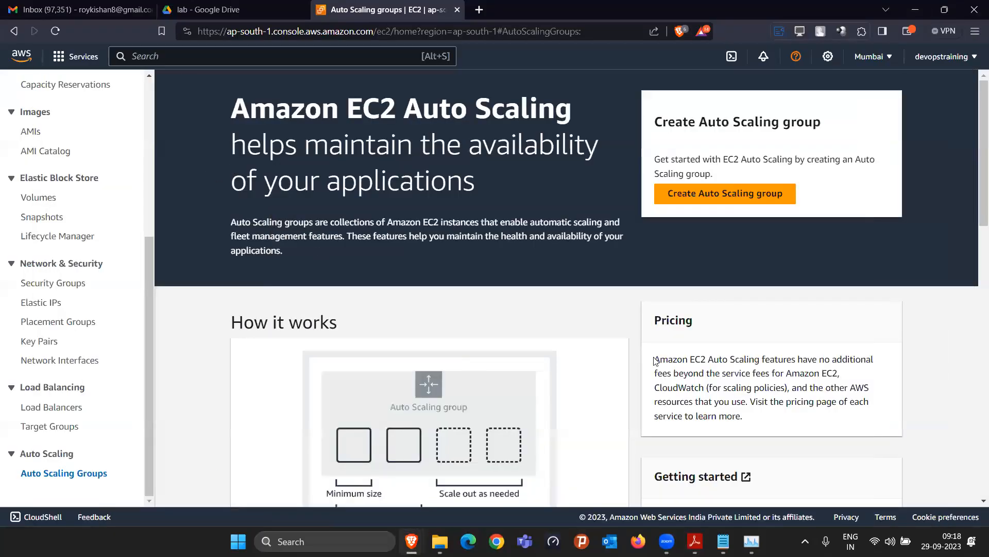
pyautogui.click(440, 541)
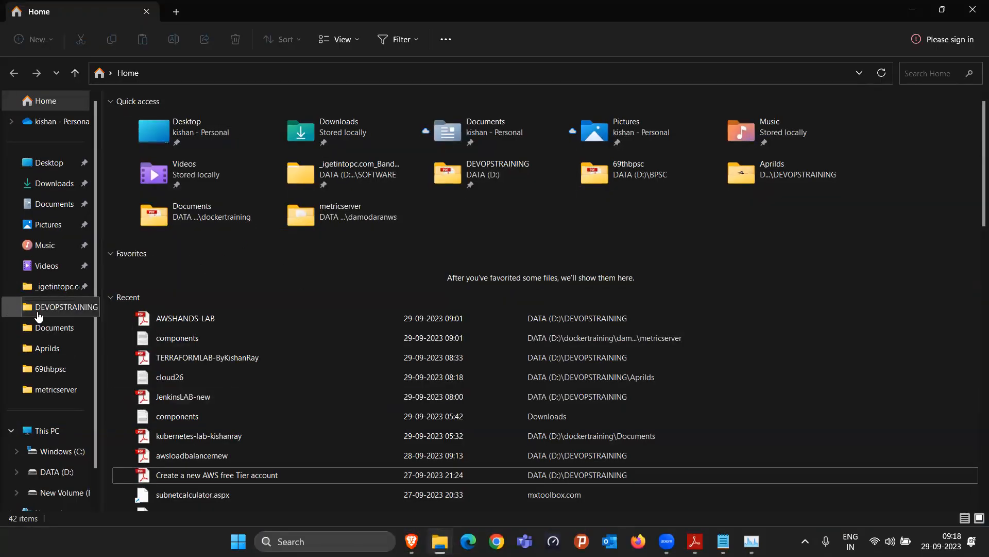
# Browse the files in the DEVOPSTRAINING folder on DATA (D:)
pyautogui.click(39, 312)
pyautogui.scroll(-5, 252, 390)
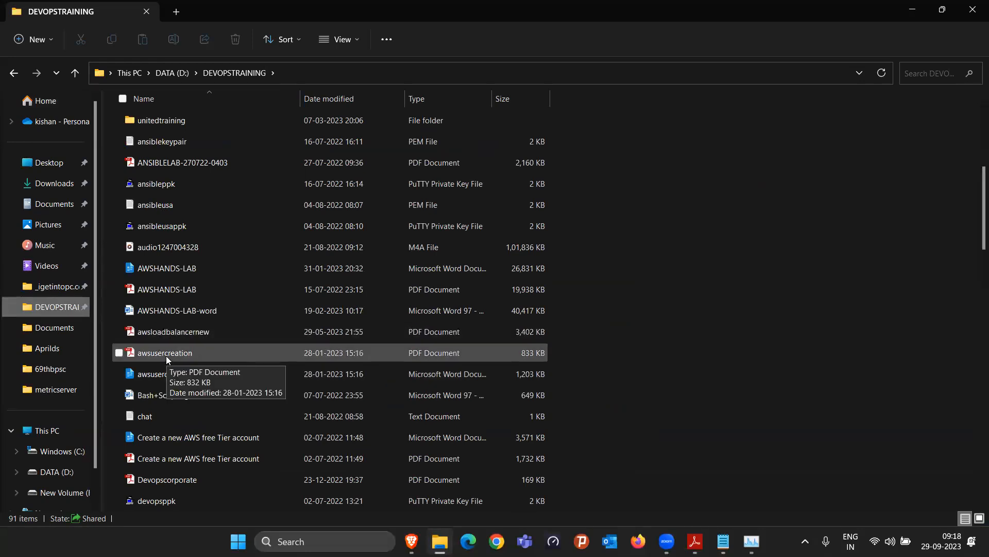
pyautogui.scroll(-3, 179, 426)
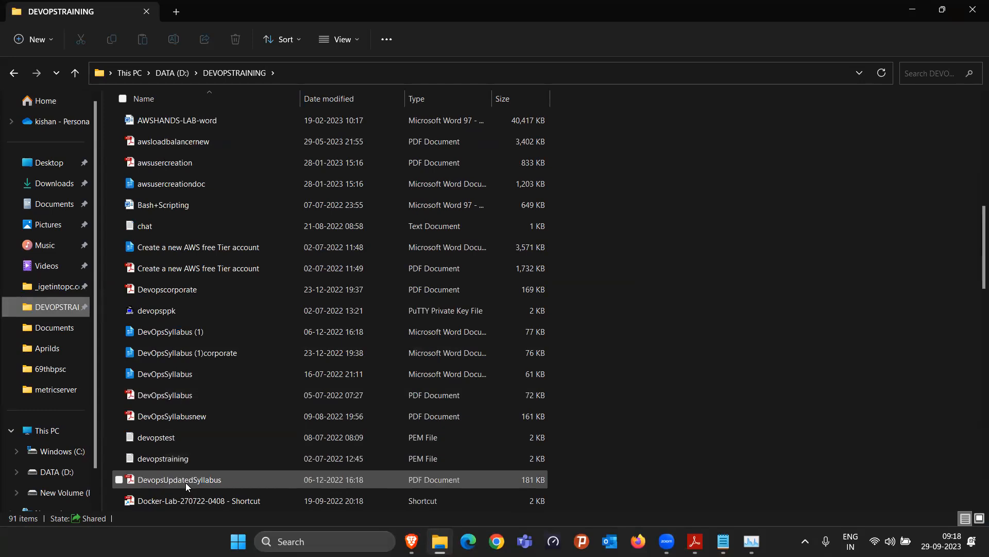
pyautogui.scroll(-2, 186, 483)
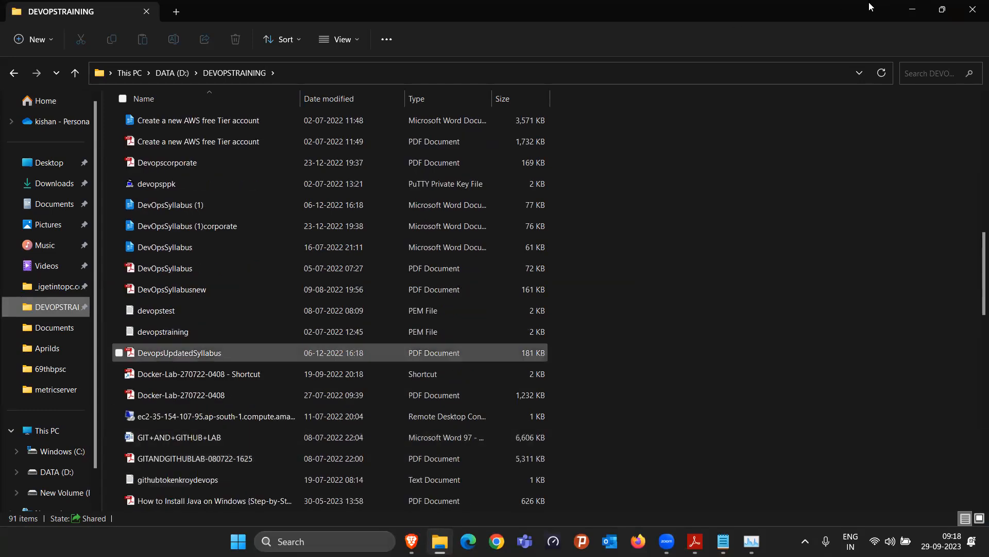
# Return to the browser's Auto Scaling page, recheck the lab PDF, and minimize Adobe Reader
pyautogui.click(411, 541)
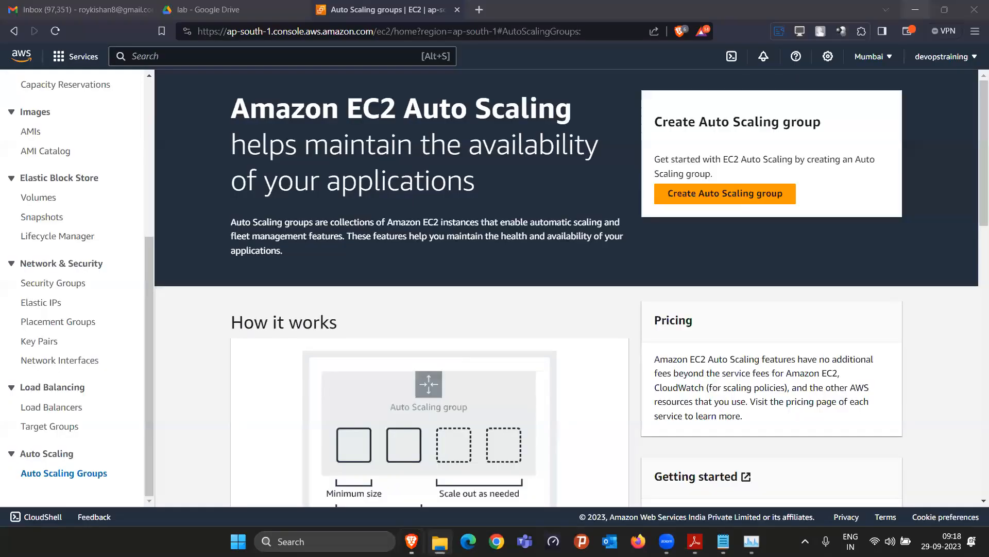
pyautogui.click(694, 542)
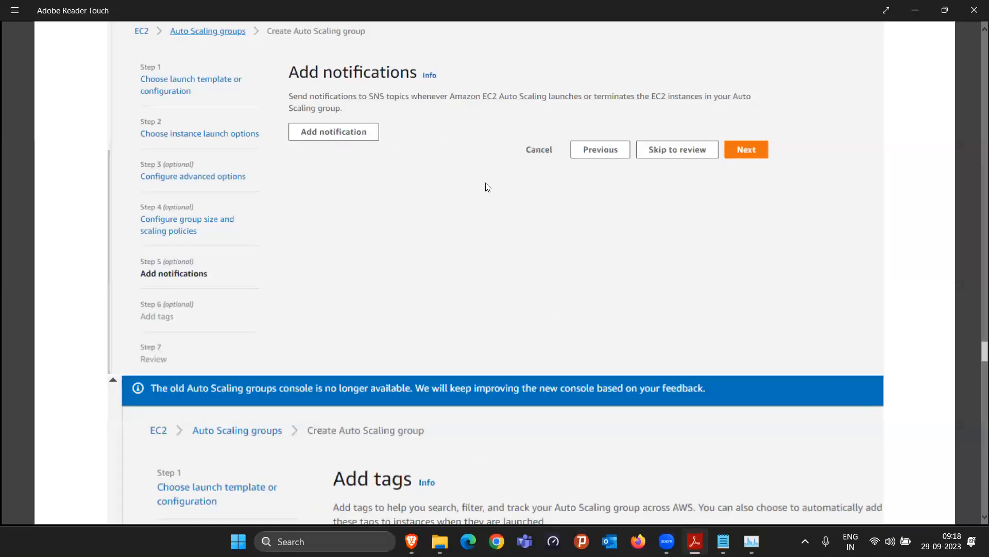
pyautogui.scroll(10, 487, 187)
pyautogui.scroll(3, 146, 361)
pyautogui.click(695, 541)
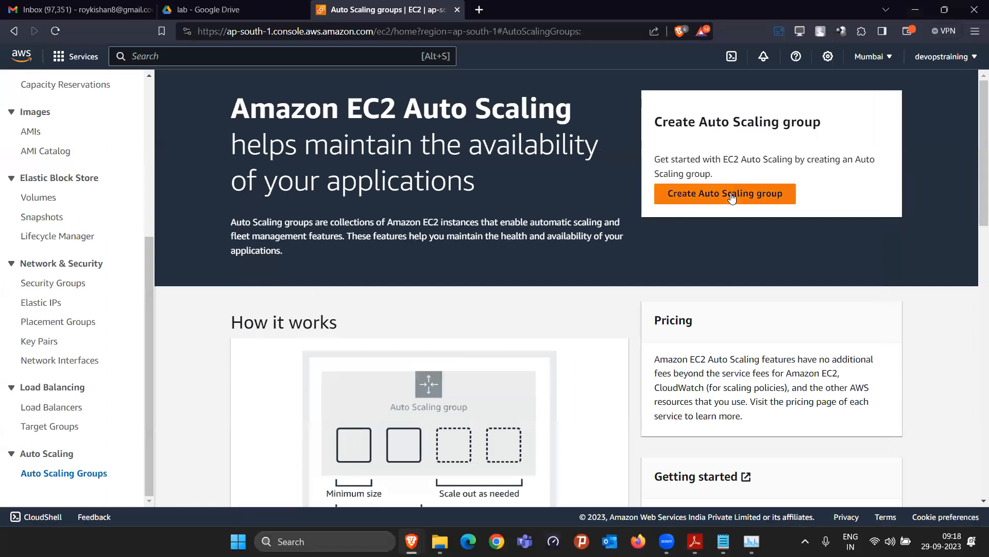
# Start a new Auto Scaling group and name it myasg
pyautogui.click(732, 197)
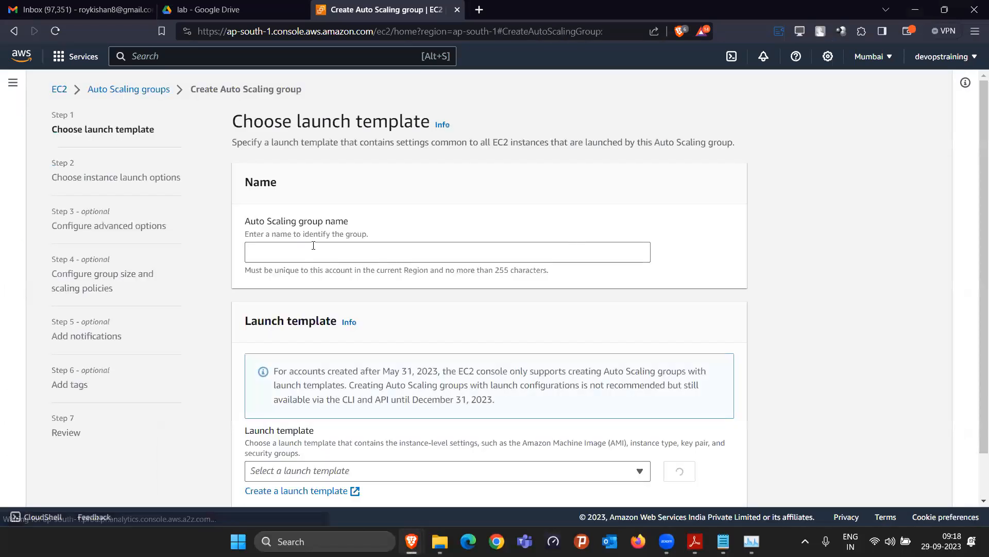
pyautogui.click(333, 252)
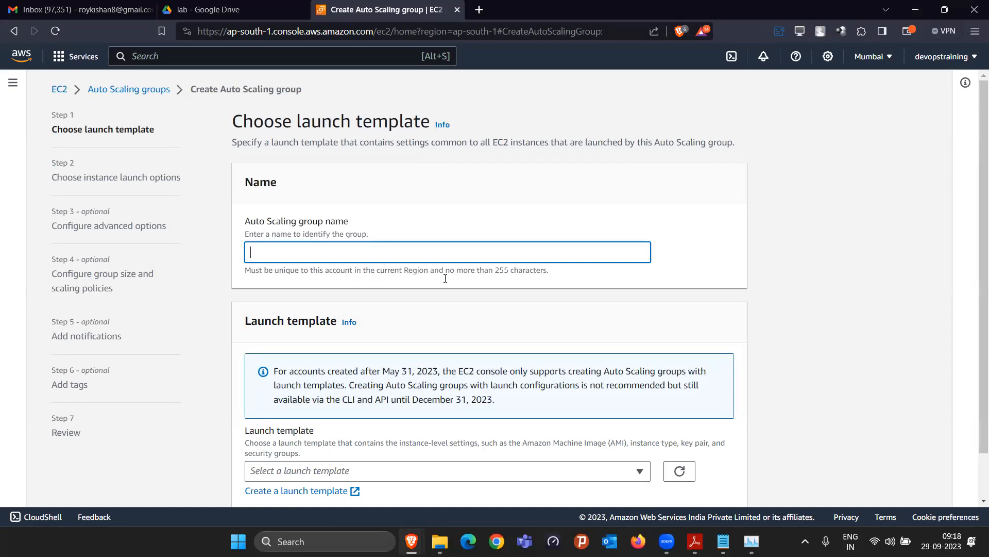
pyautogui.write('myasg')
# Duplicate the wizard tab and go to the Launch Templates list in the EC2 console
pyautogui.rightClick(382, 11)
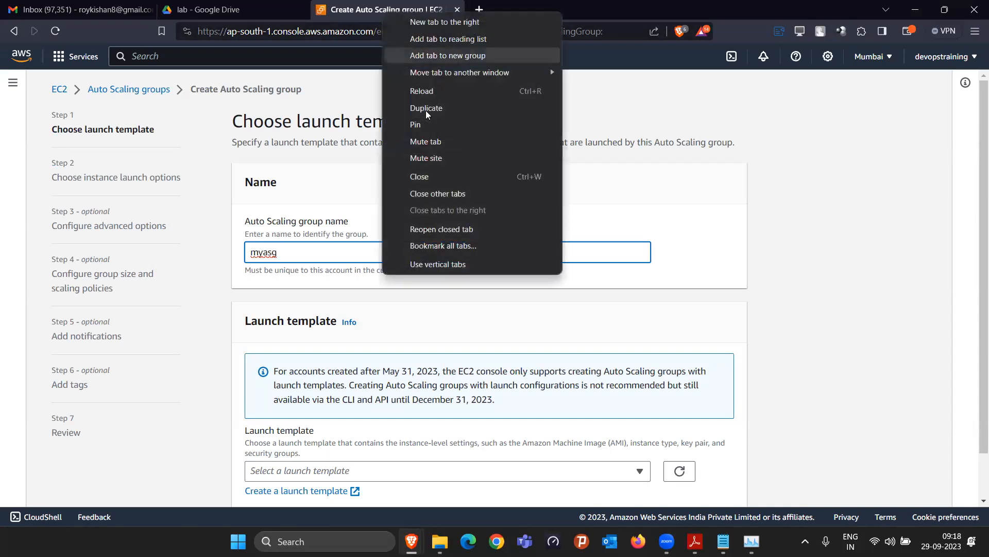
pyautogui.click(425, 107)
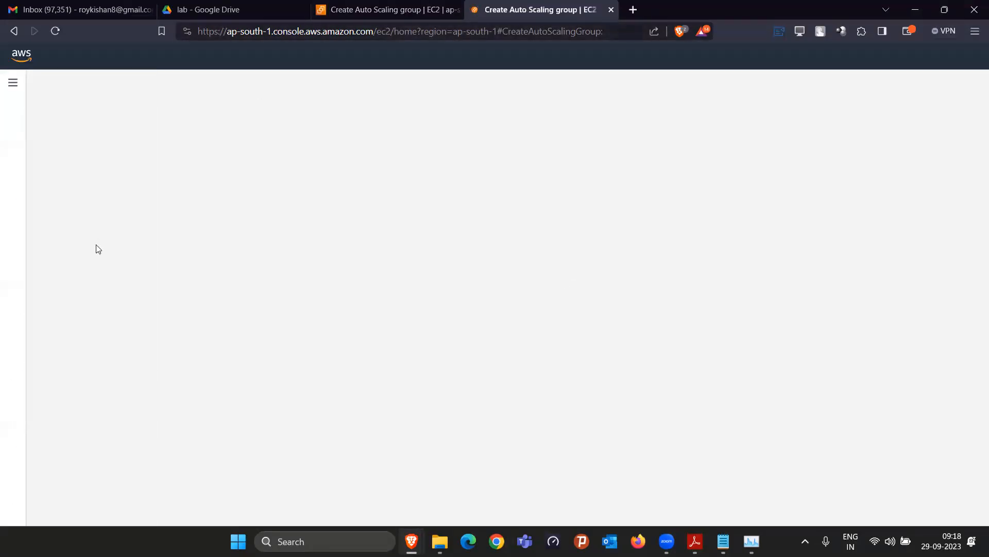
pyautogui.click(61, 89)
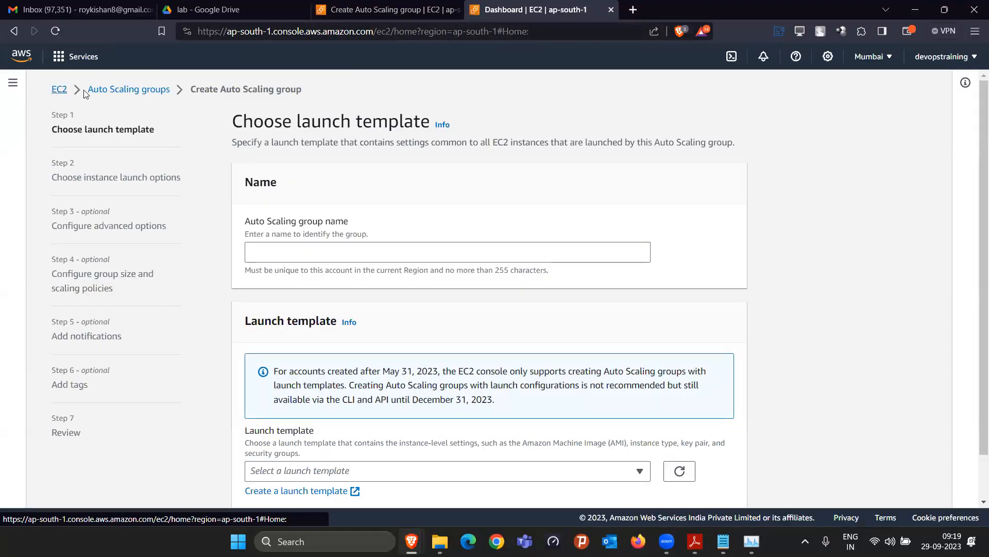
pyautogui.scroll(-2, 65, 420)
pyautogui.scroll(-3, 66, 426)
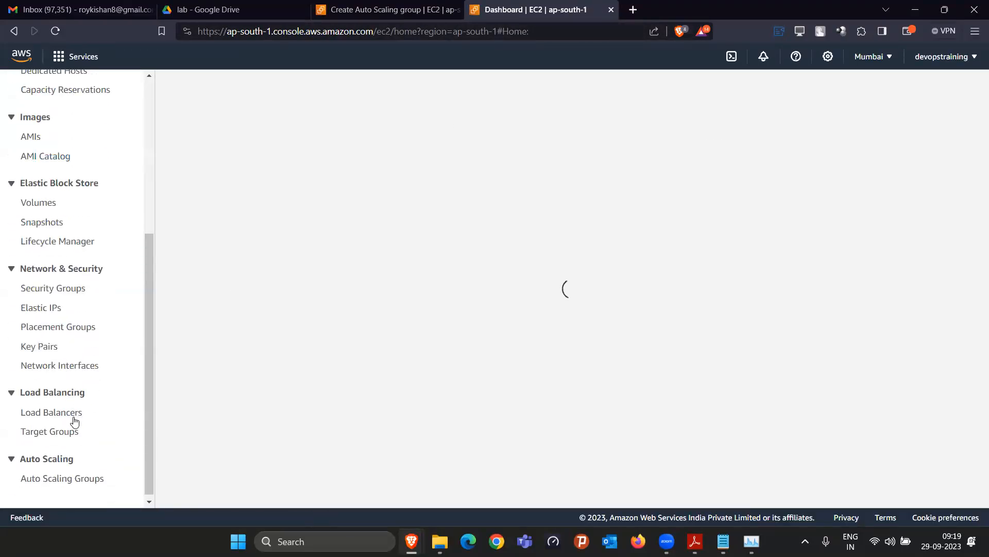
pyautogui.scroll(5, 77, 413)
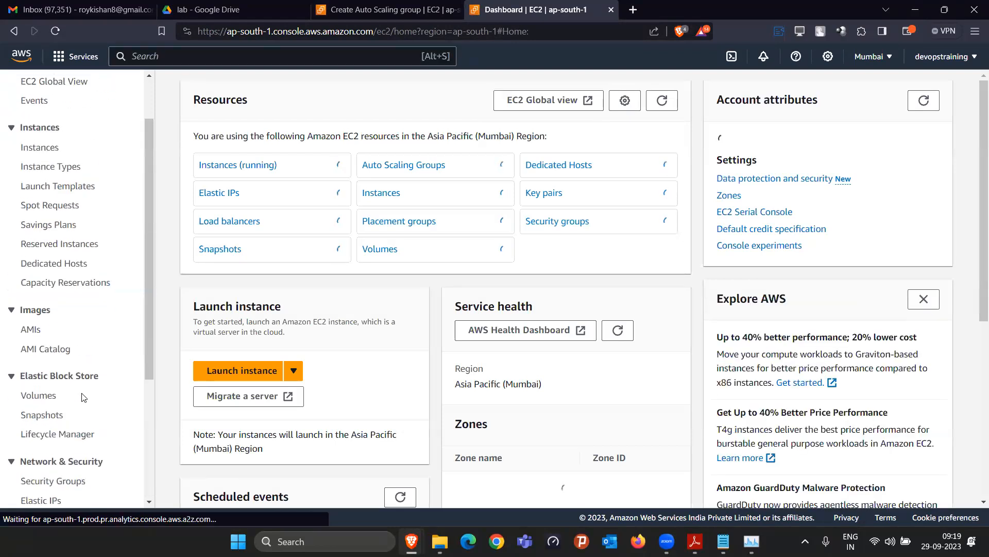
pyautogui.click(59, 248)
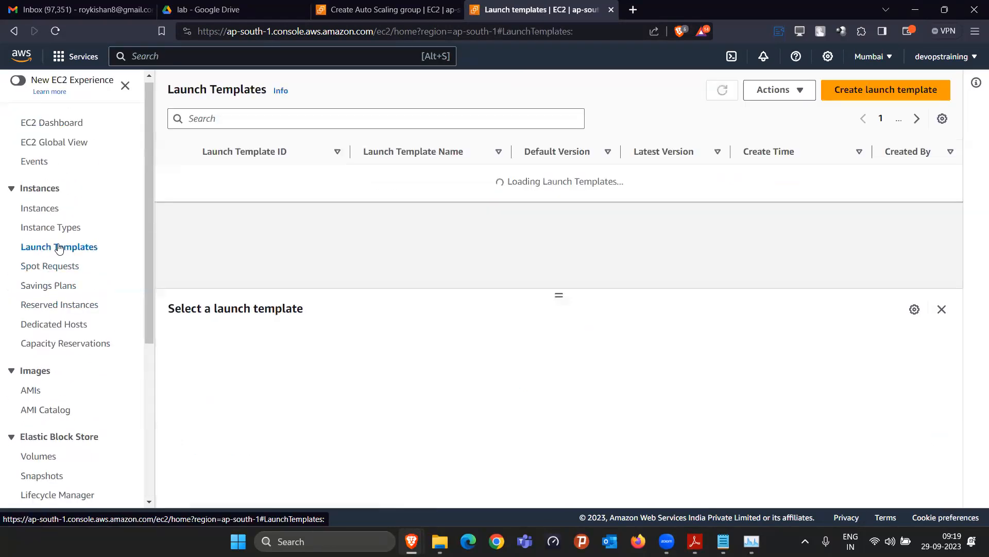
# Delete the mywebtemplate launch template, confirming with 'Delete'
pyautogui.click(172, 202)
pyautogui.click(172, 177)
pyautogui.click(802, 90)
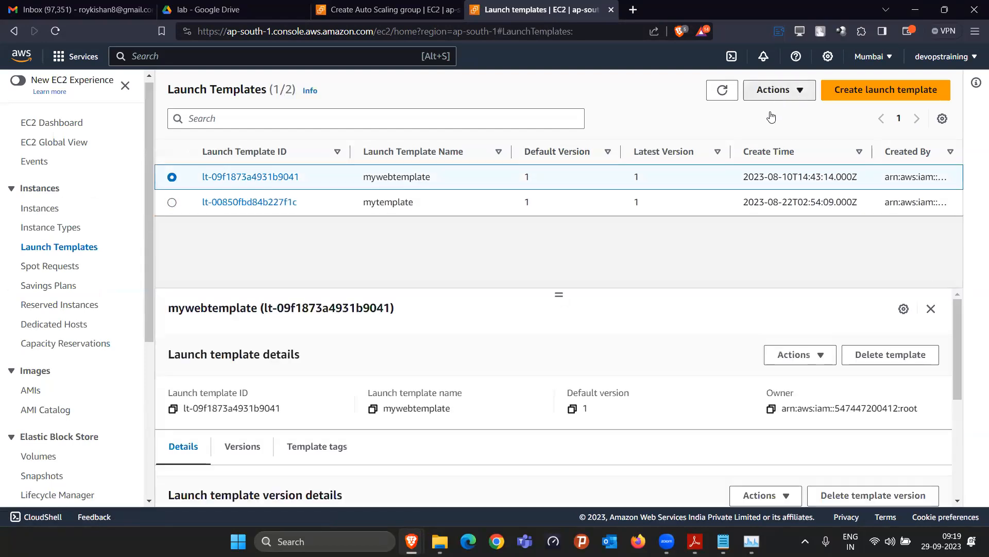
pyautogui.click(804, 150)
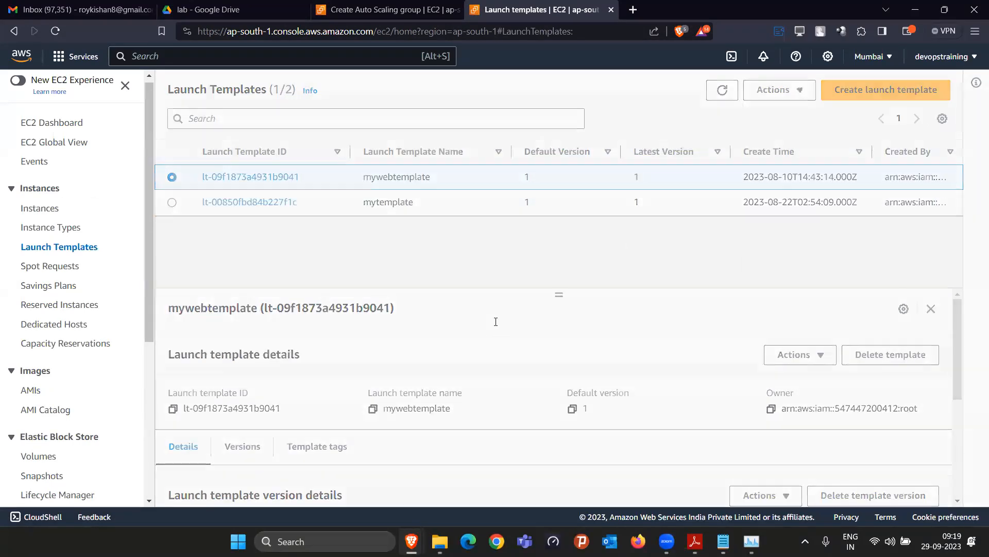
pyautogui.click(495, 320)
pyautogui.write('Delete')
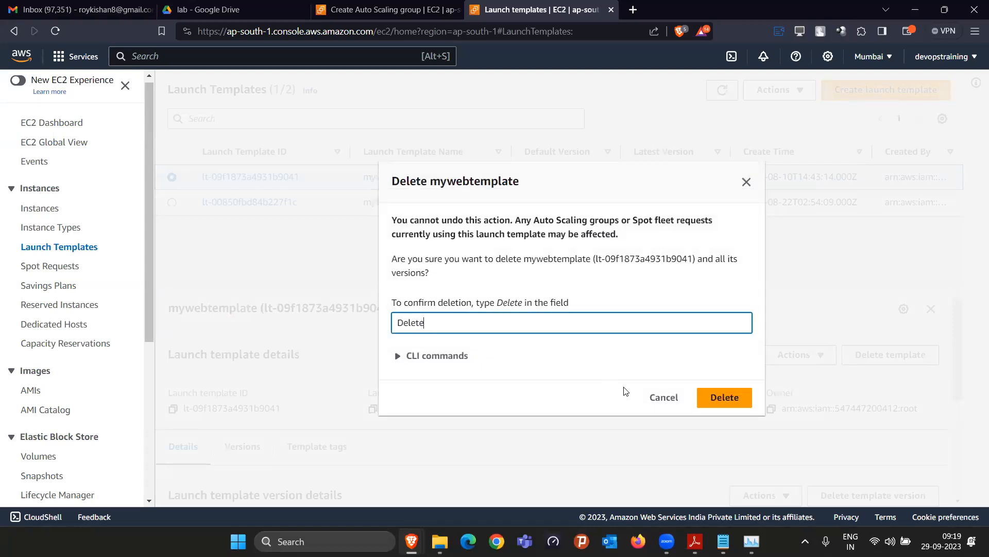
pyautogui.click(720, 397)
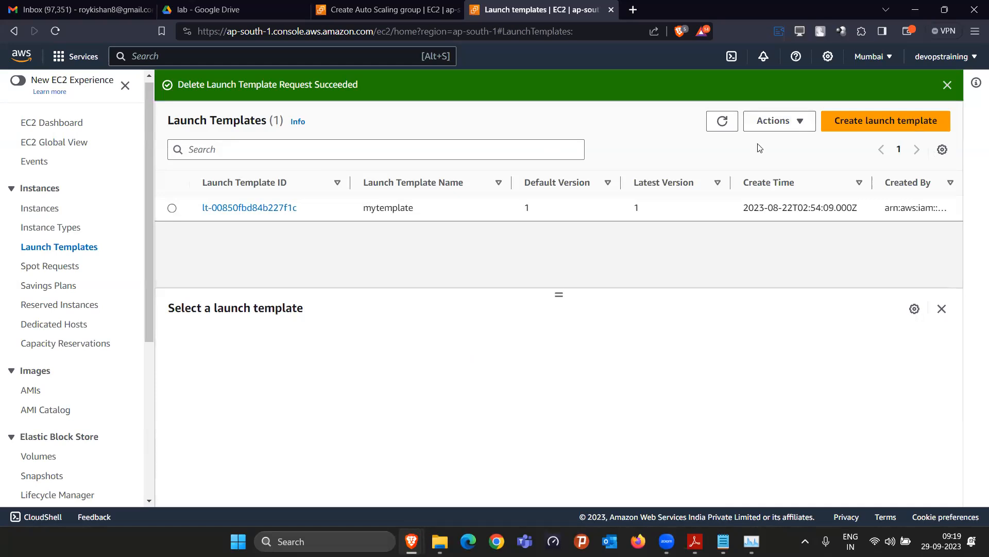
# Delete mytemplate too, then return to the Create Auto Scaling group tab
pyautogui.click(779, 122)
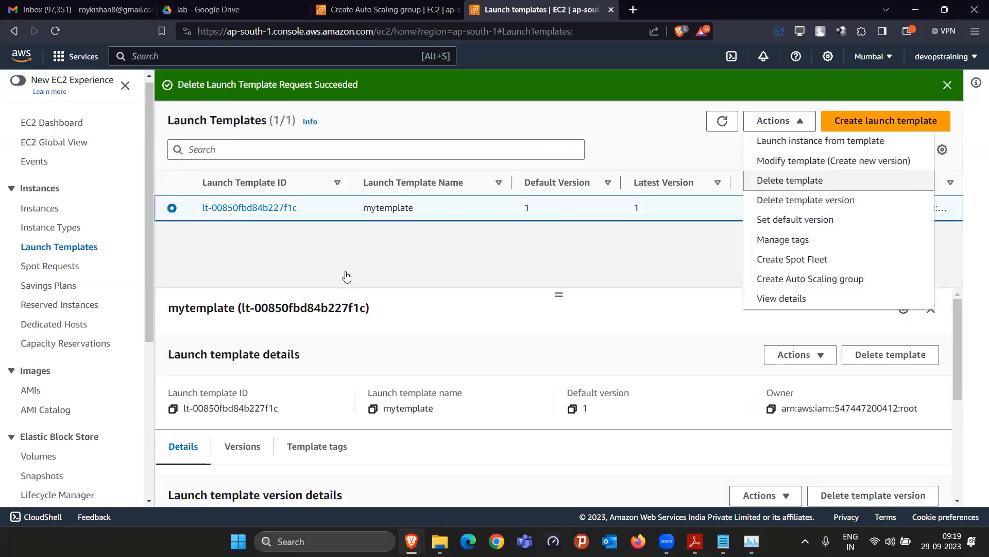
pyautogui.press('Return')
pyautogui.click(457, 316)
pyautogui.write('Delete')
pyautogui.click(718, 398)
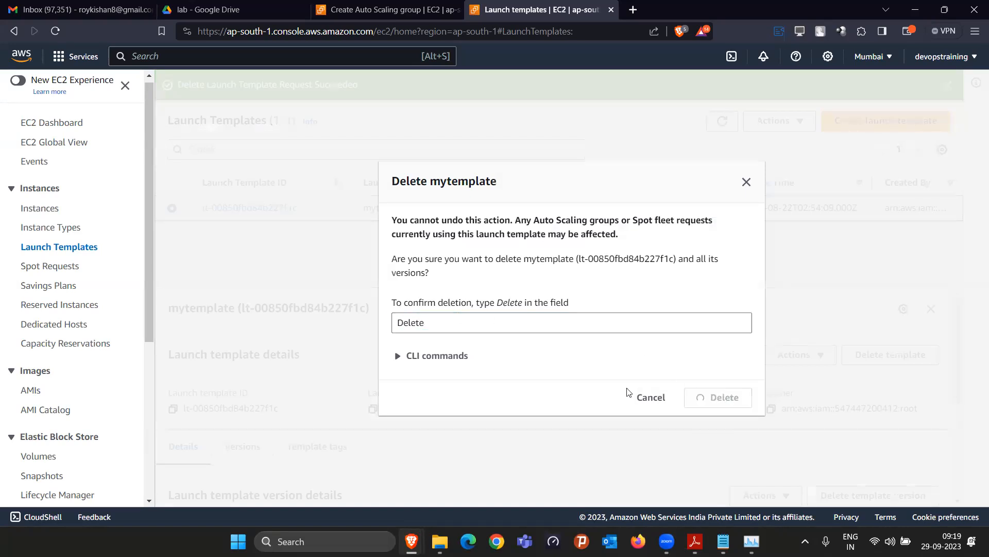
pyautogui.click(386, 4)
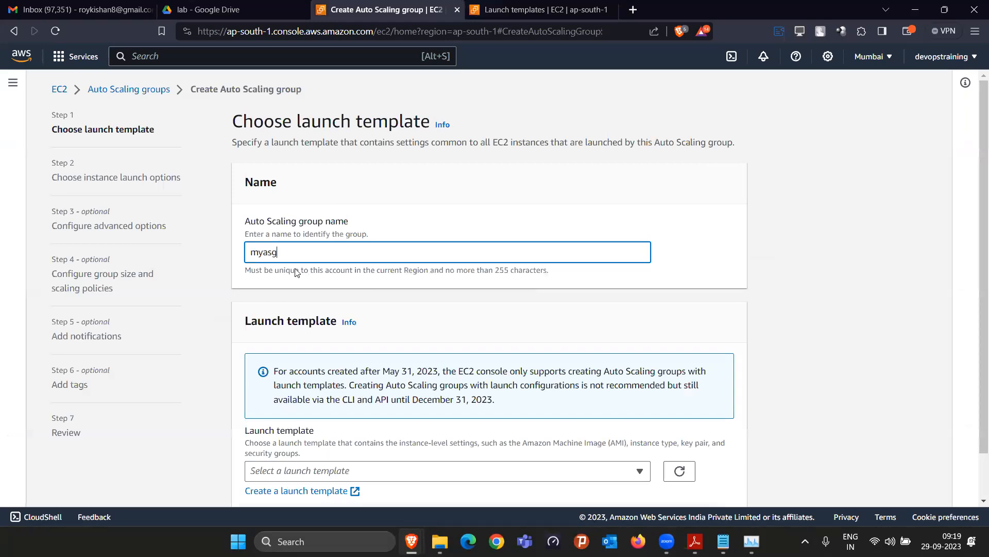
# Minimize Adobe Reader and bring the Notepad notes back over the Auto Scaling form
pyautogui.scroll(-1, 334, 269)
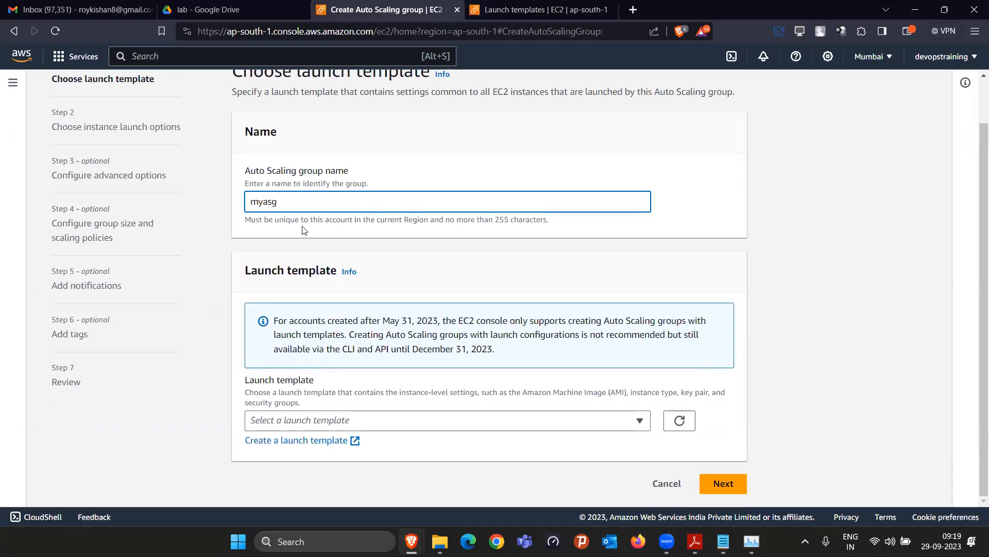
pyautogui.click(695, 541)
pyautogui.click(695, 541)
pyautogui.click(723, 541)
pyautogui.click(288, 233)
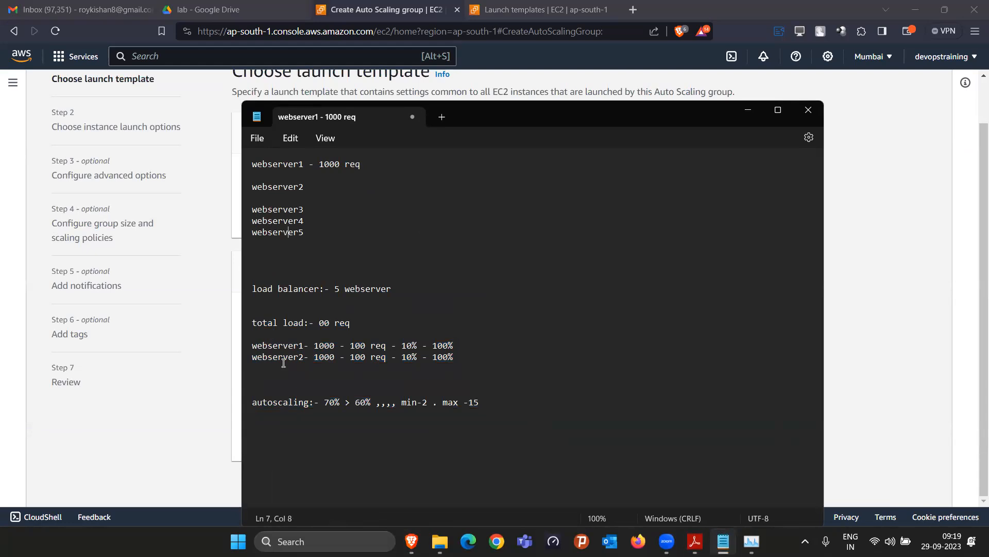
# Append ' - name, image, instance type, keypair, sg, volume' after webserver5, then return to the browser
pyautogui.moveTo(257, 402); pyautogui.dragTo(306, 407)
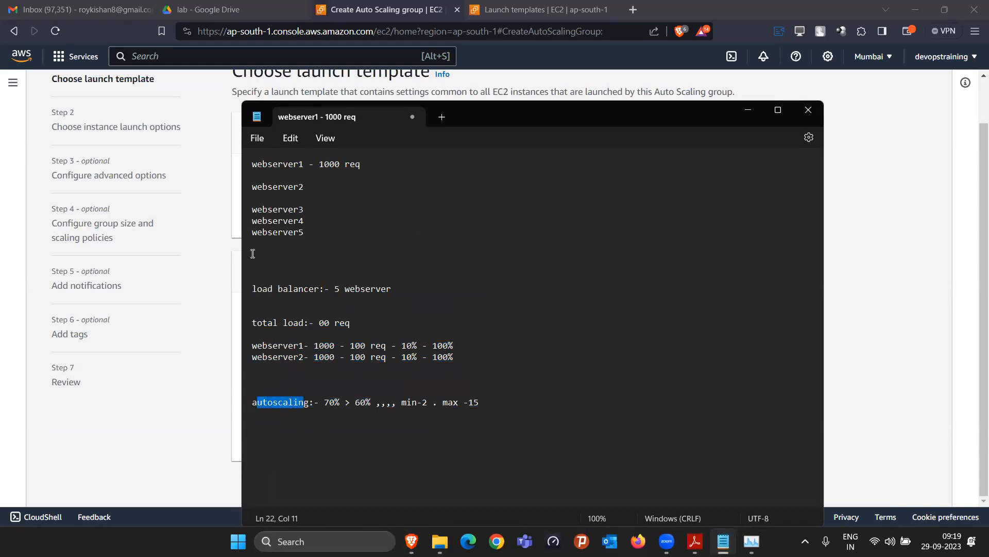
pyautogui.moveTo(254, 233); pyautogui.dragTo(307, 233)
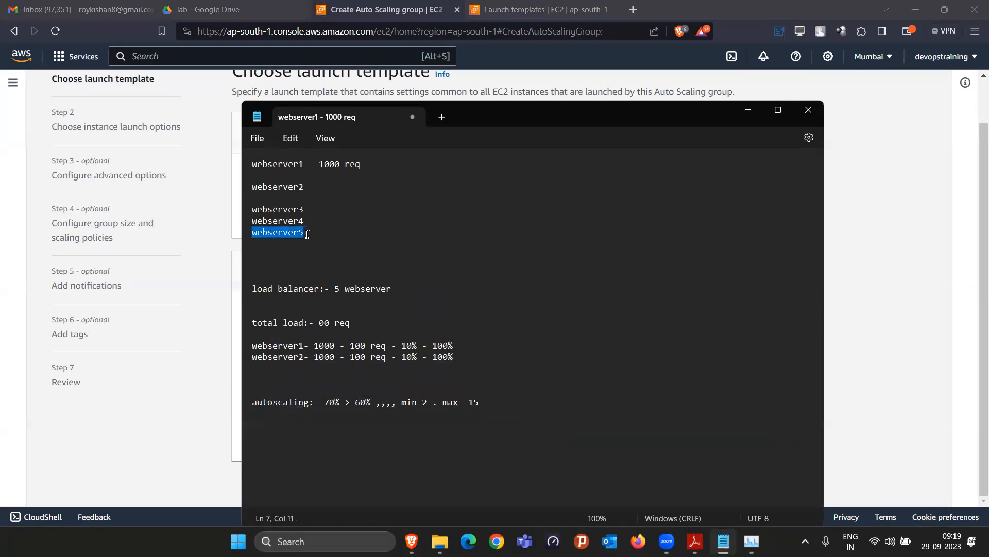
pyautogui.click(320, 241)
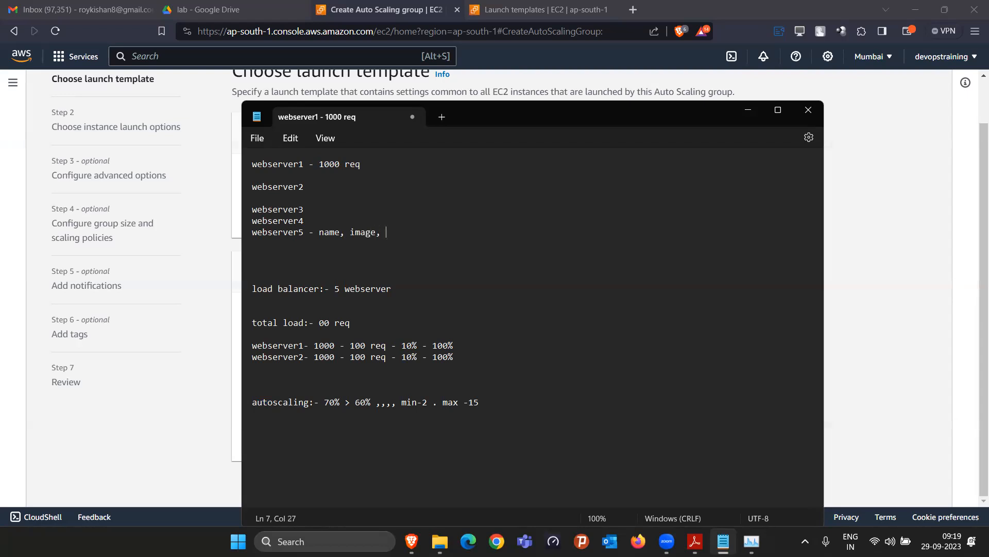
pyautogui.write('tance type, keypair,')
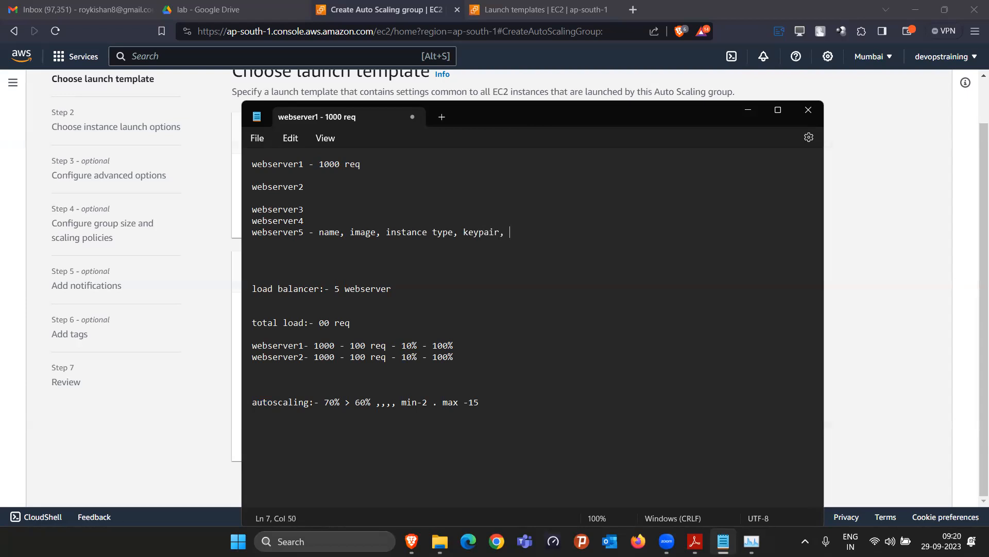
pyautogui.write('sg, volume')
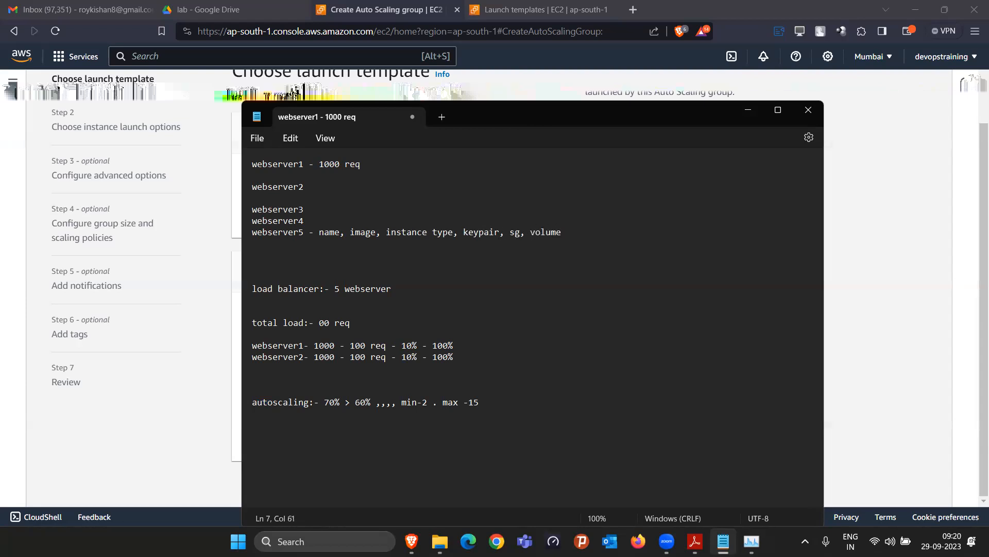
pyautogui.moveTo(320, 232); pyautogui.dragTo(554, 231)
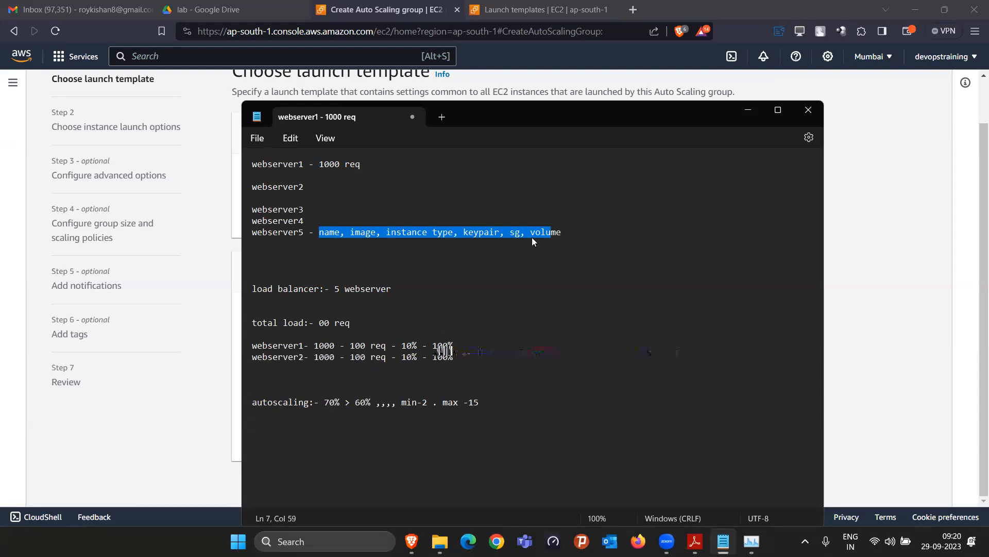
pyautogui.click(861, 260)
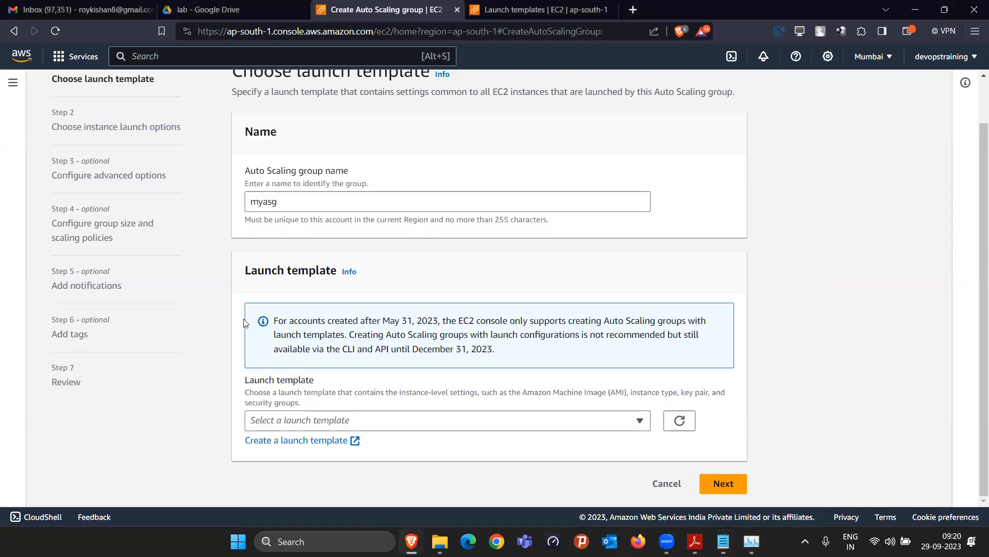
# Start a new launch template named mywebtemplate with version description webserverdeployment
pyautogui.click(299, 441)
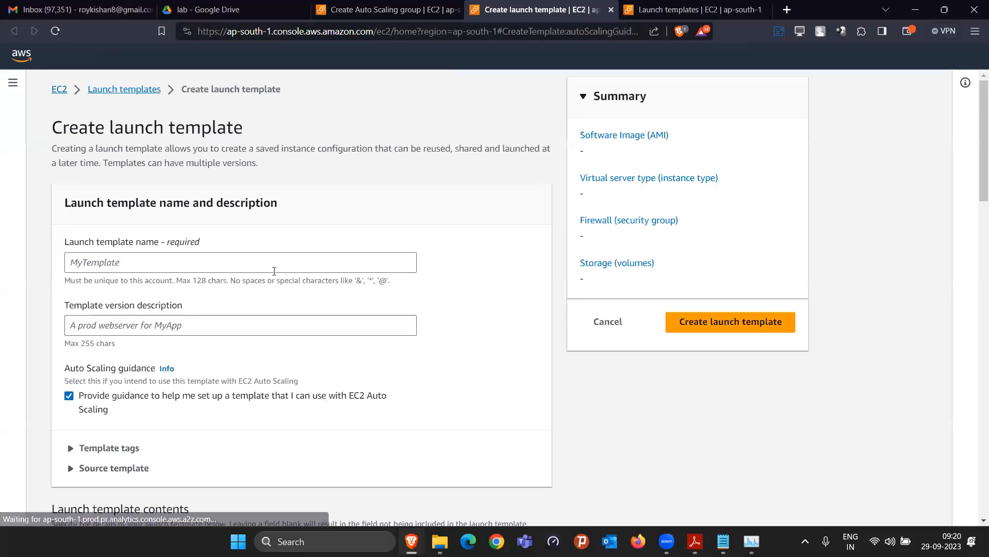
pyautogui.click(274, 265)
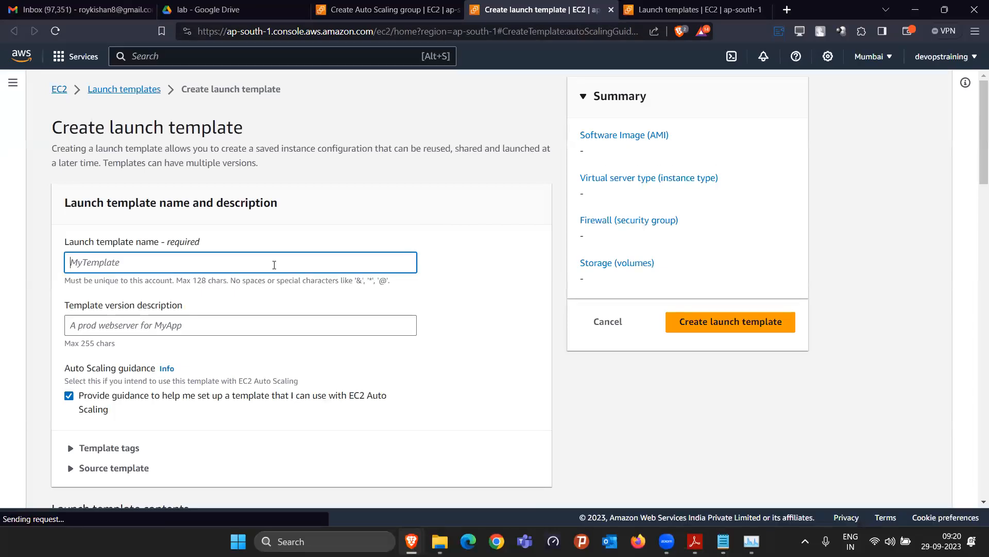
pyautogui.write('mywebtemp')
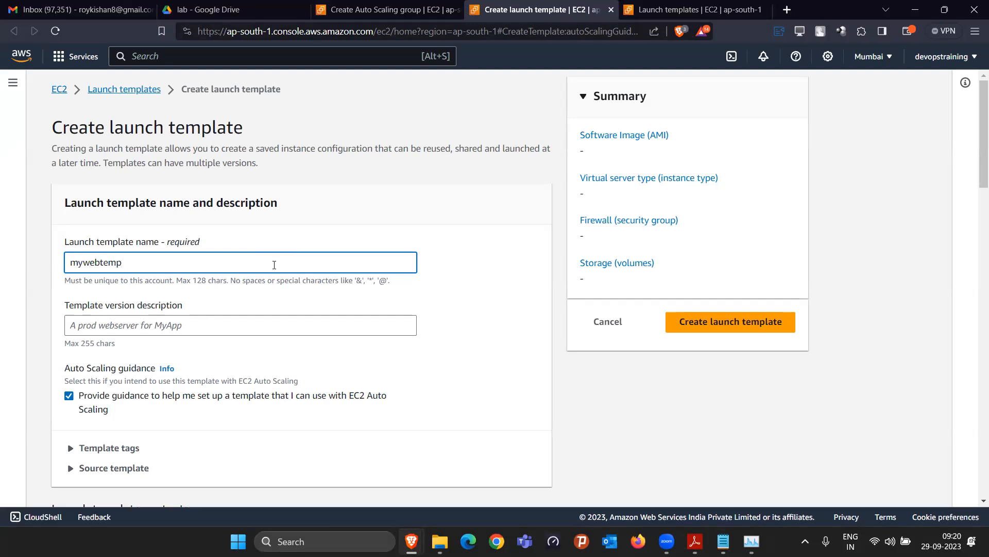
pyautogui.write('late')
pyautogui.click(214, 325)
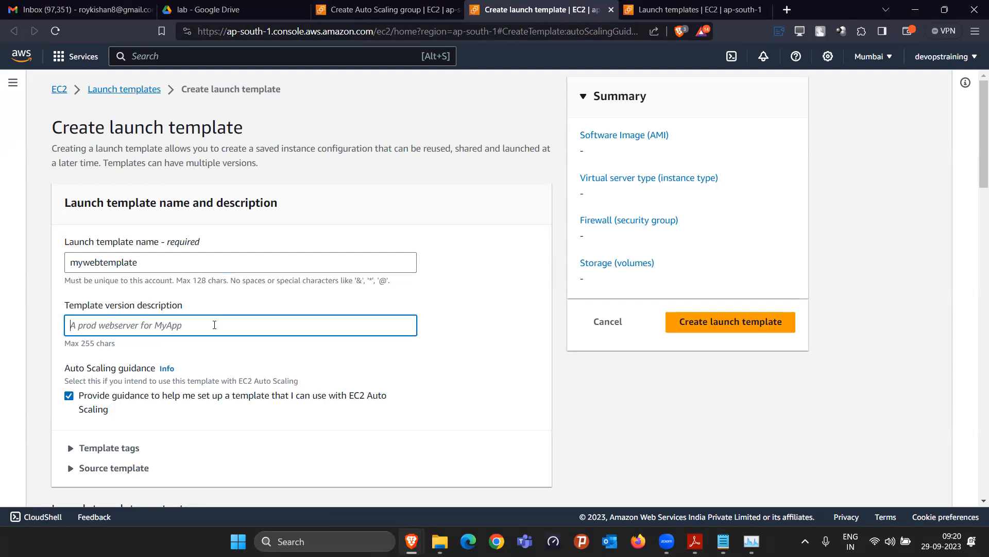
pyautogui.write('webserve')
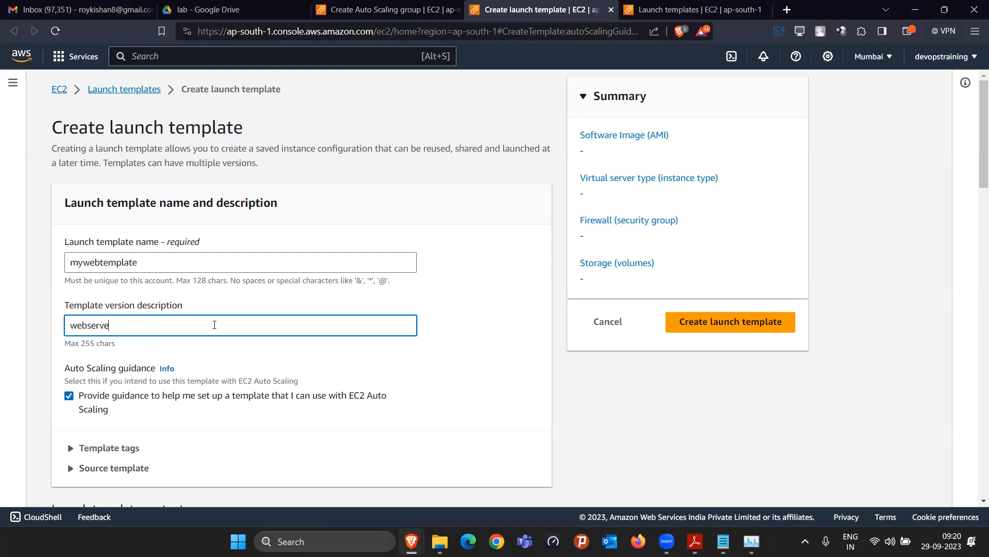
pyautogui.write('rdeployment')
pyautogui.scroll(-5, 224, 354)
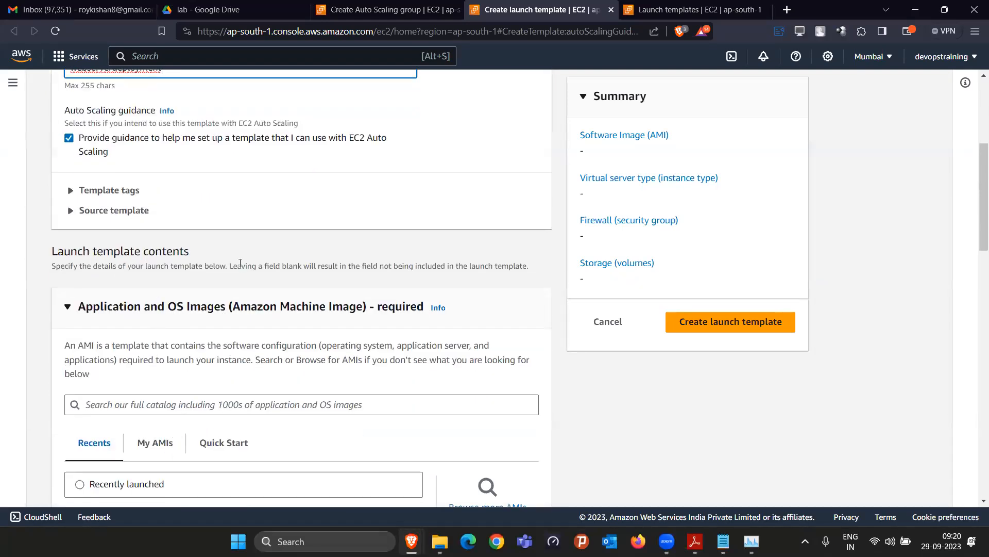
pyautogui.scroll(5, 193, 307)
pyautogui.scroll(-7, 207, 330)
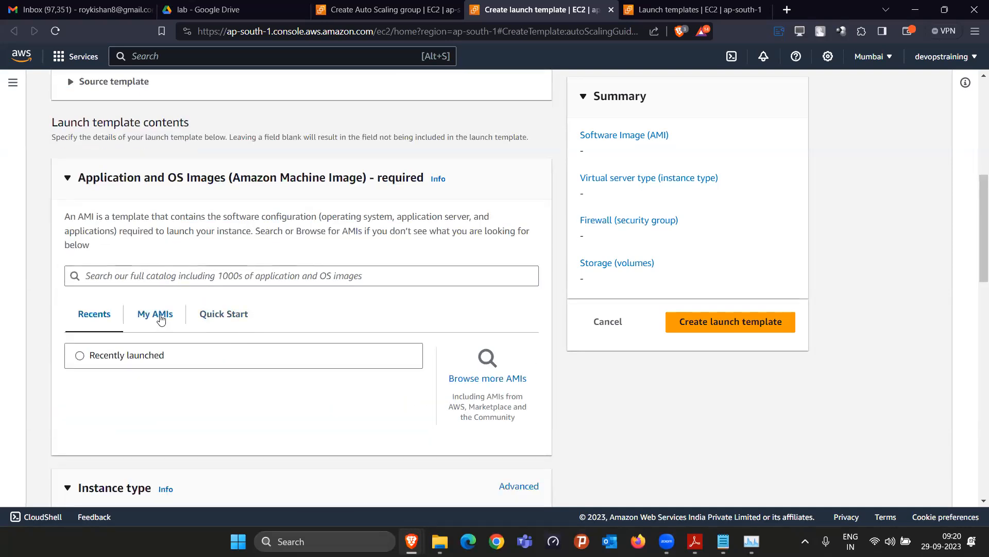
# Choose the owned webserver-cloud27 AMI under My AMIs for the template
pyautogui.click(161, 319)
pyautogui.scroll(-3, 202, 431)
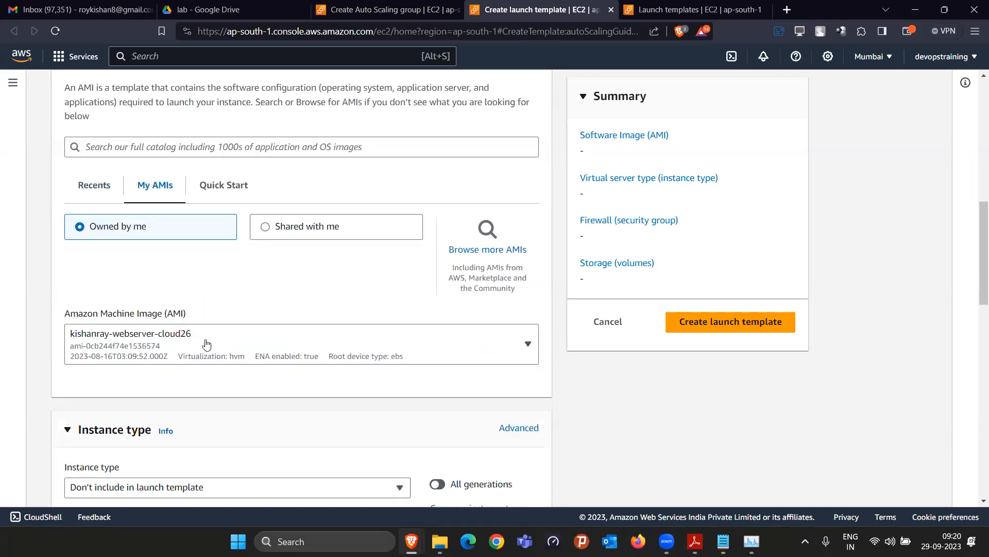
pyautogui.click(430, 338)
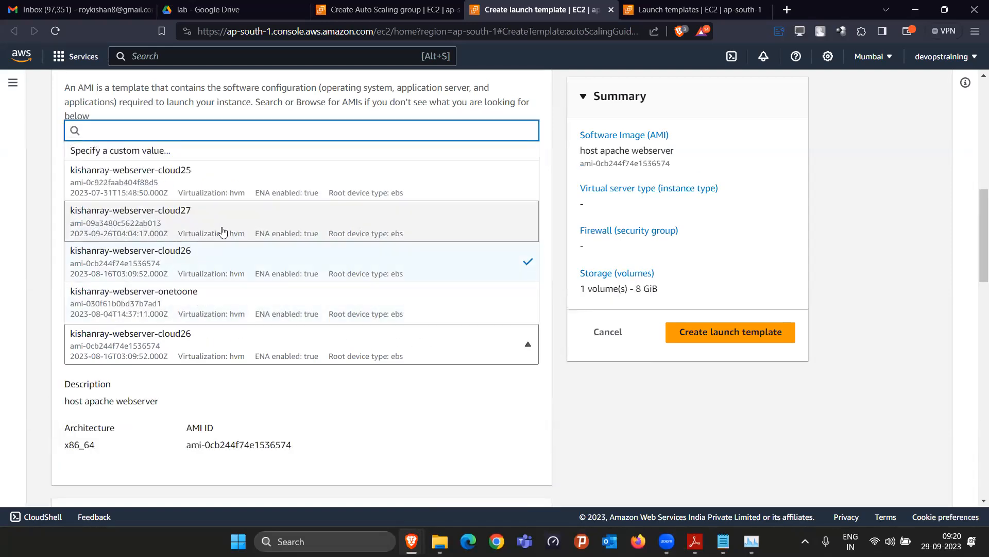
pyautogui.click(176, 237)
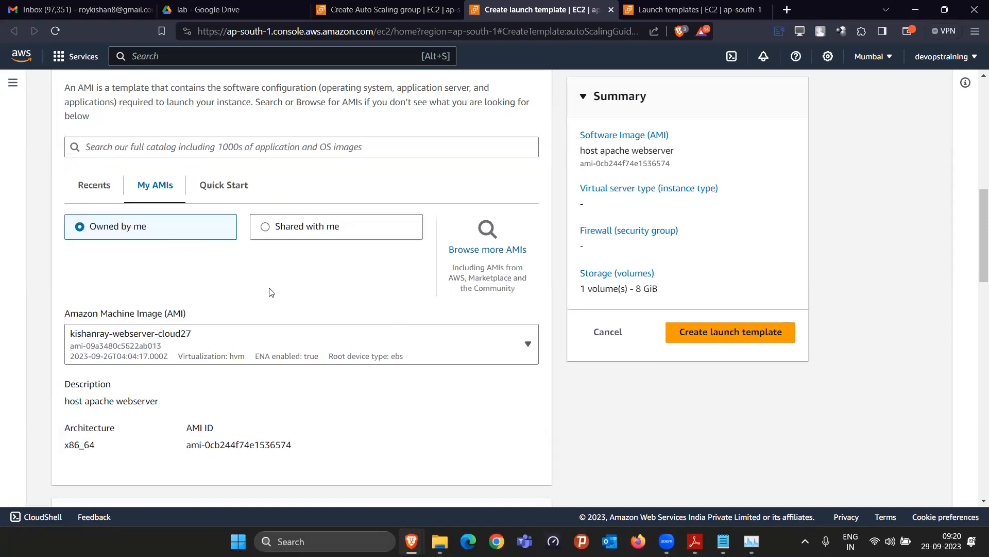
pyautogui.scroll(-3, 208, 376)
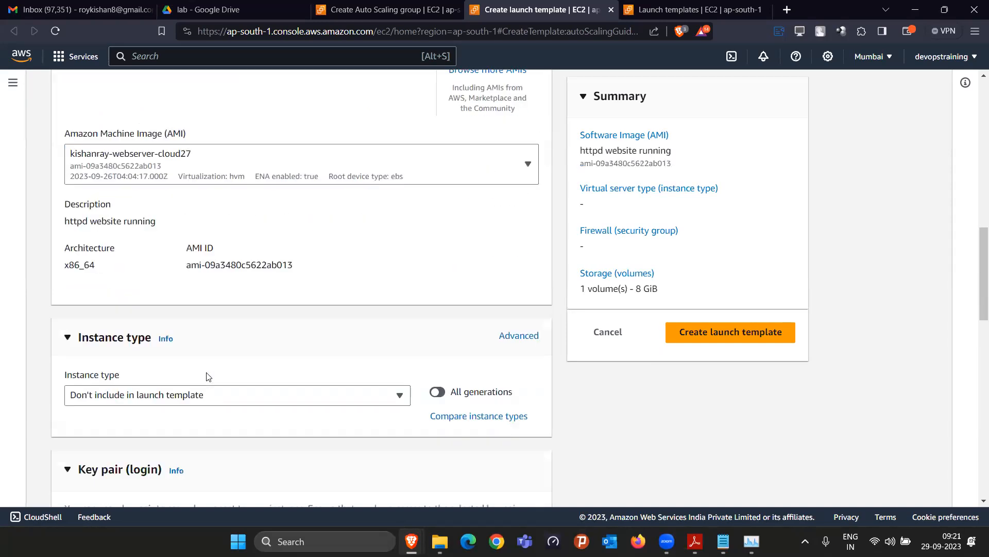
pyautogui.scroll(-2, 209, 376)
# Set instance type t2.micro and key pair cloud27keymumbai
pyautogui.click(183, 323)
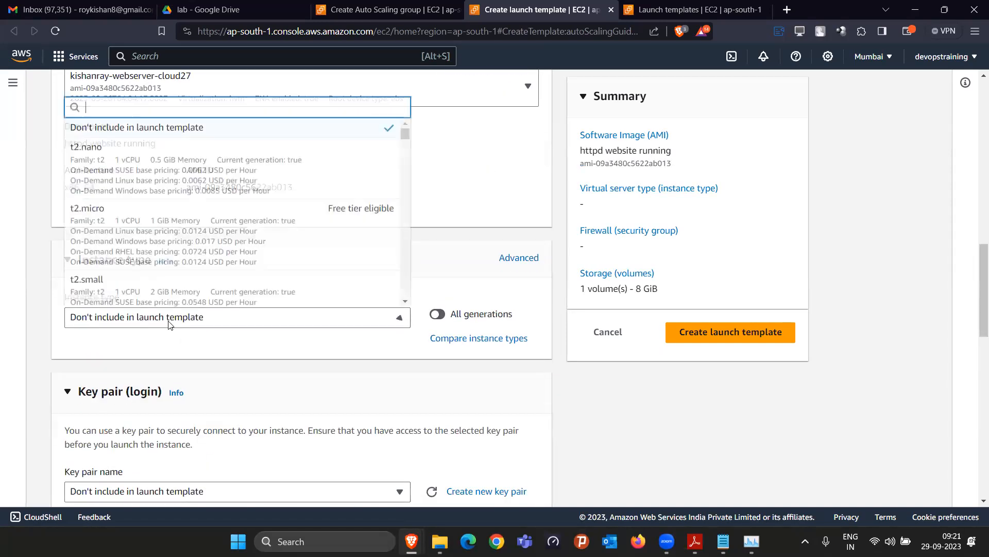
pyautogui.click(166, 244)
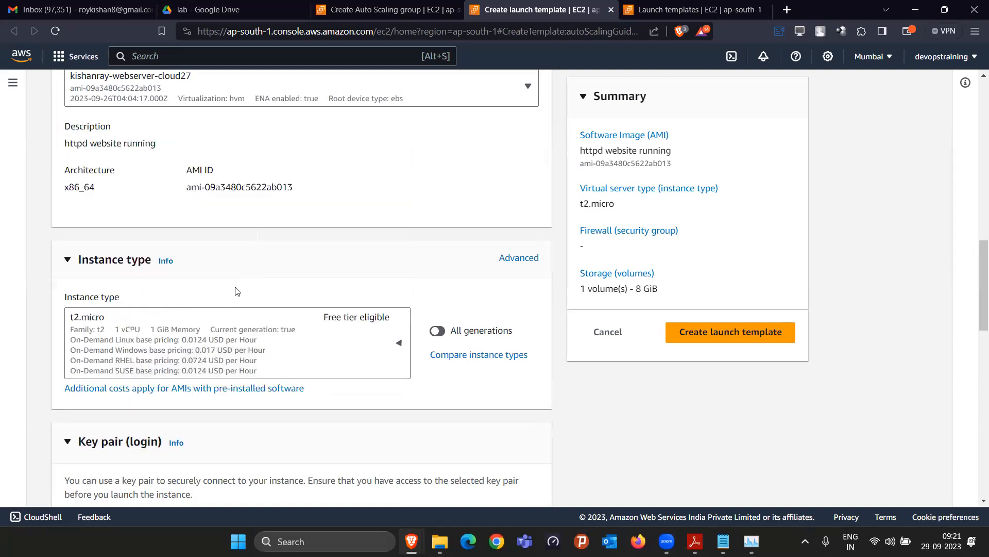
pyautogui.scroll(-5, 269, 320)
pyautogui.click(269, 289)
pyautogui.scroll(-4, 180, 413)
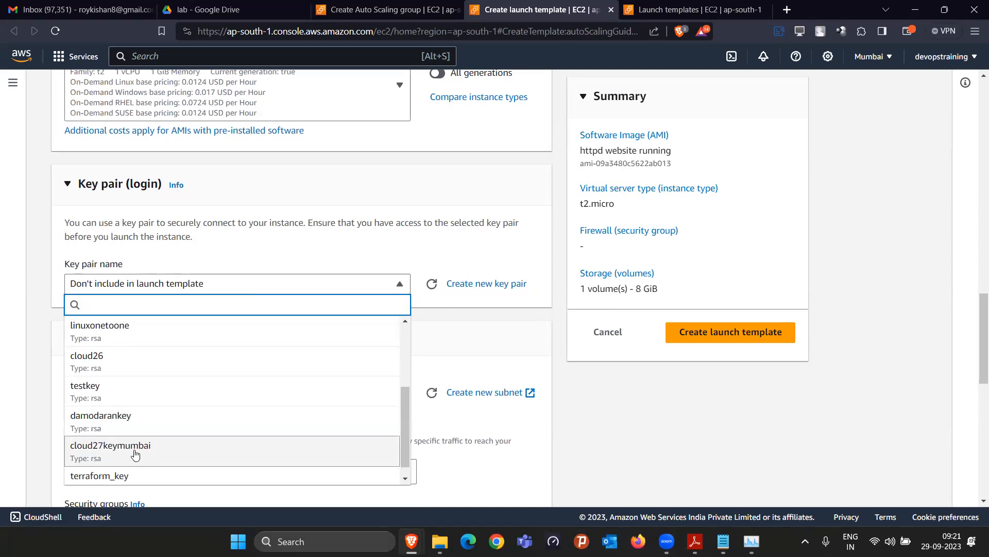
pyautogui.click(140, 458)
pyautogui.scroll(-3, 296, 335)
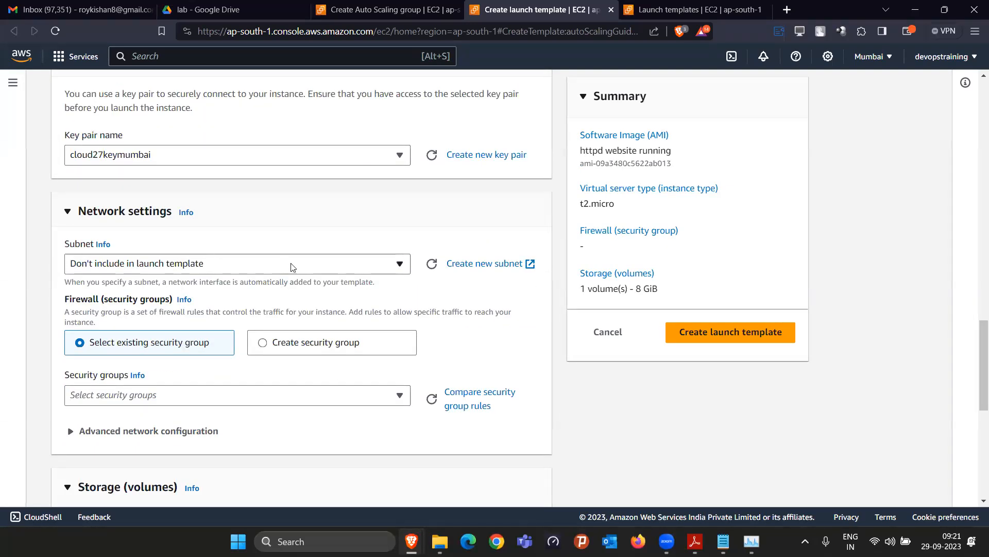
# Keep the subnet out of the launch template and choose to create a new security group
pyautogui.click(337, 266)
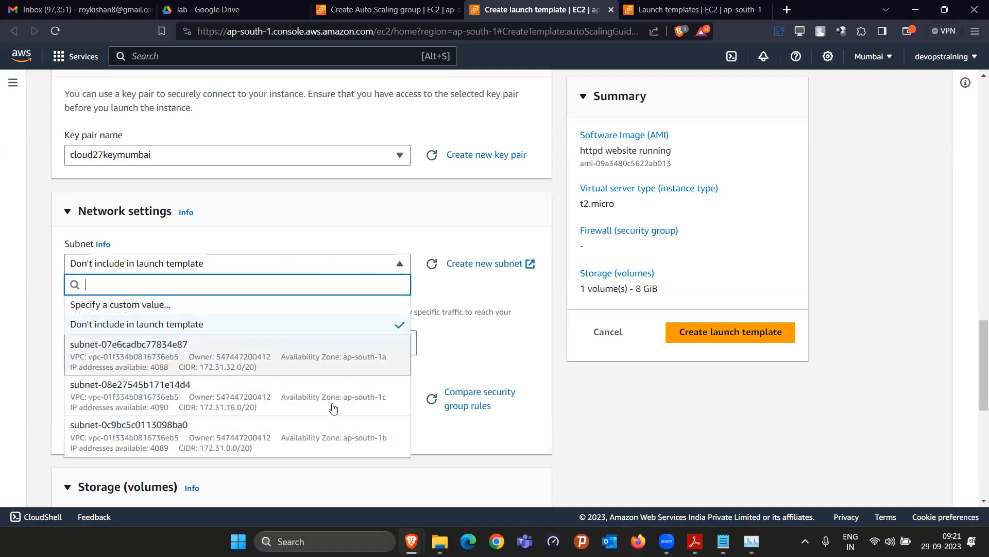
pyautogui.click(248, 219)
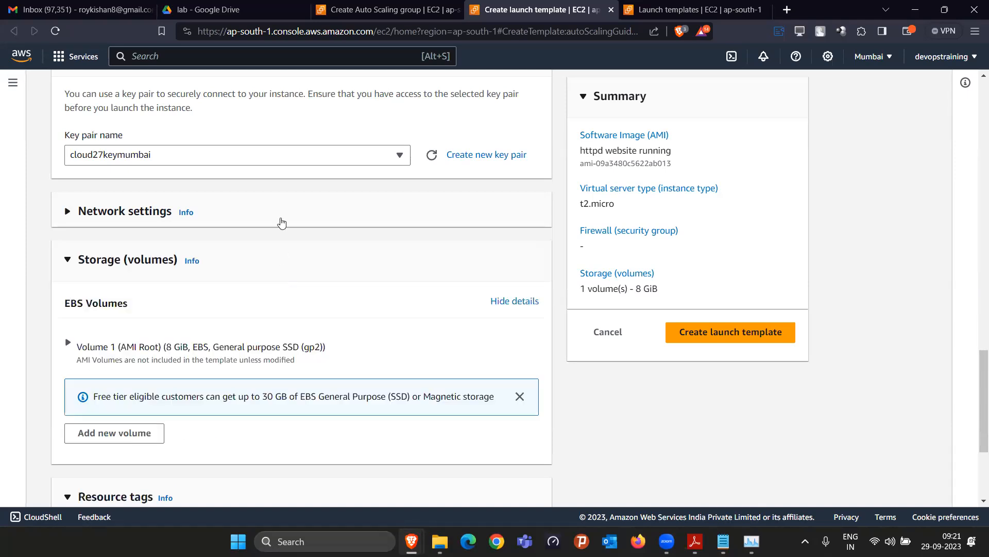
pyautogui.click(282, 223)
pyautogui.click(285, 263)
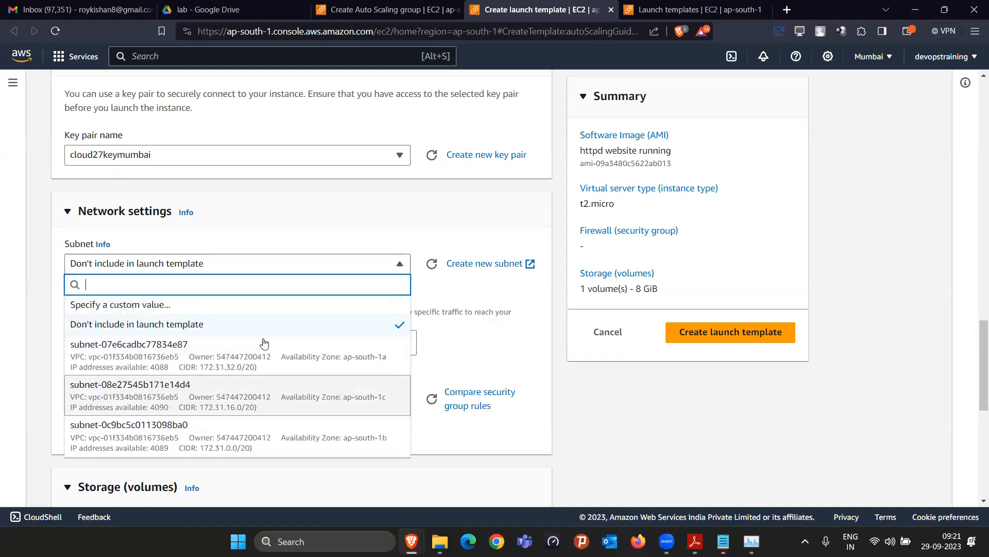
pyautogui.click(446, 231)
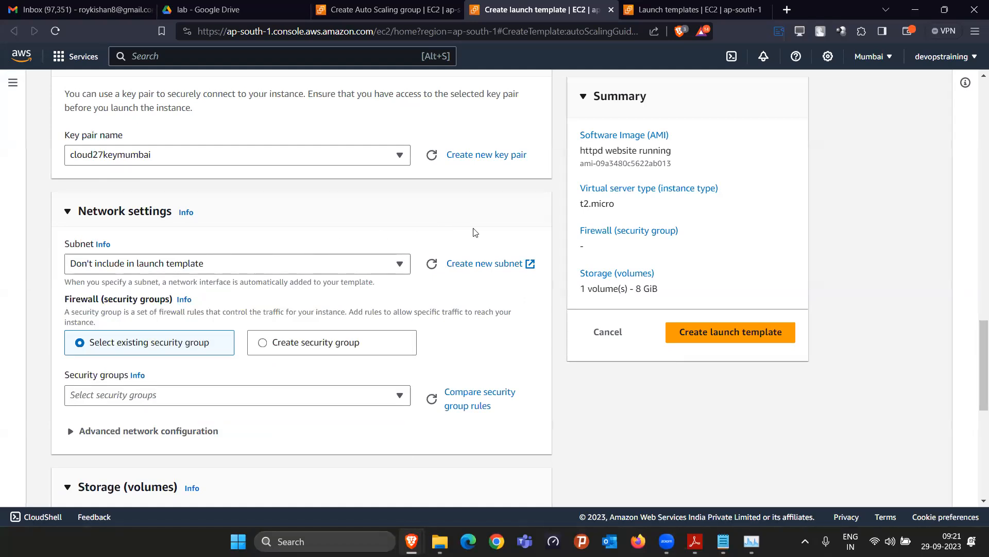
pyautogui.scroll(-1, 361, 247)
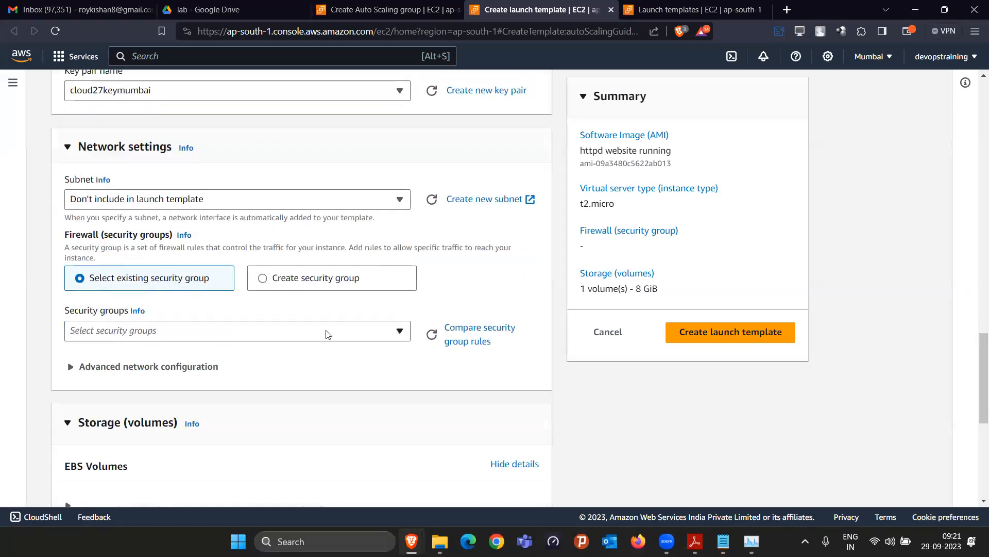
pyautogui.click(262, 279)
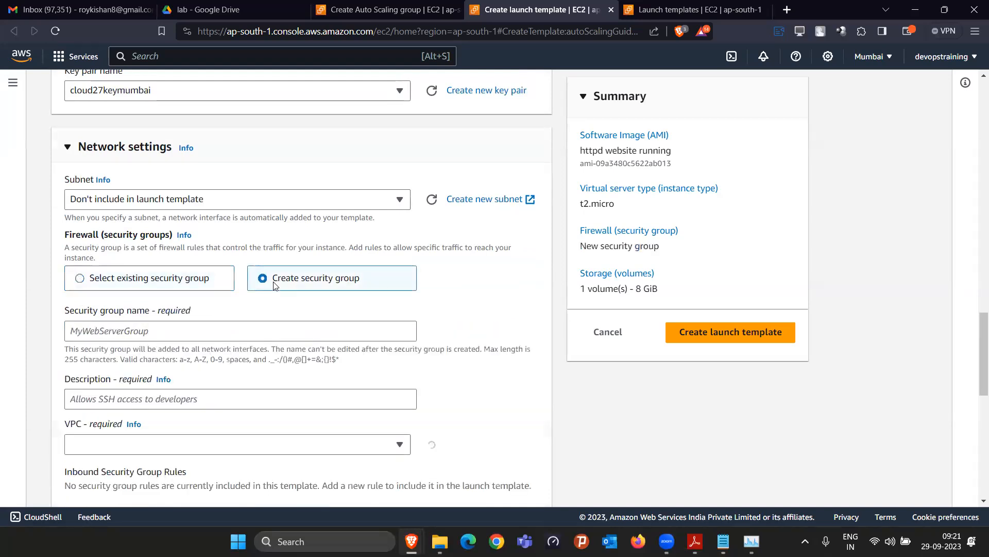
# Name the security group mywebcloud27asg with description 'allow ssh and httpd'
pyautogui.click(250, 335)
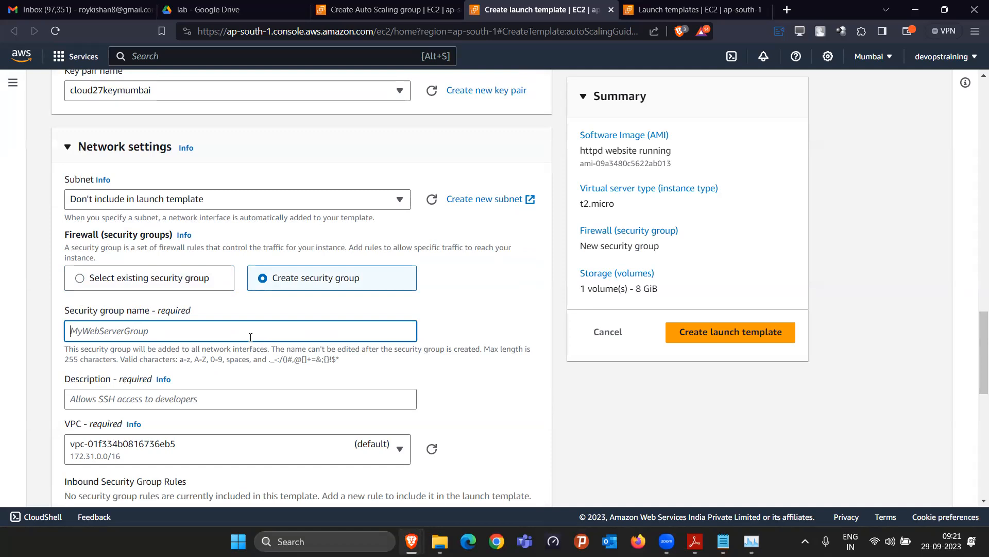
pyautogui.write('mywebcloud27asg')
pyautogui.scroll(-2, 344, 369)
pyautogui.click(291, 270)
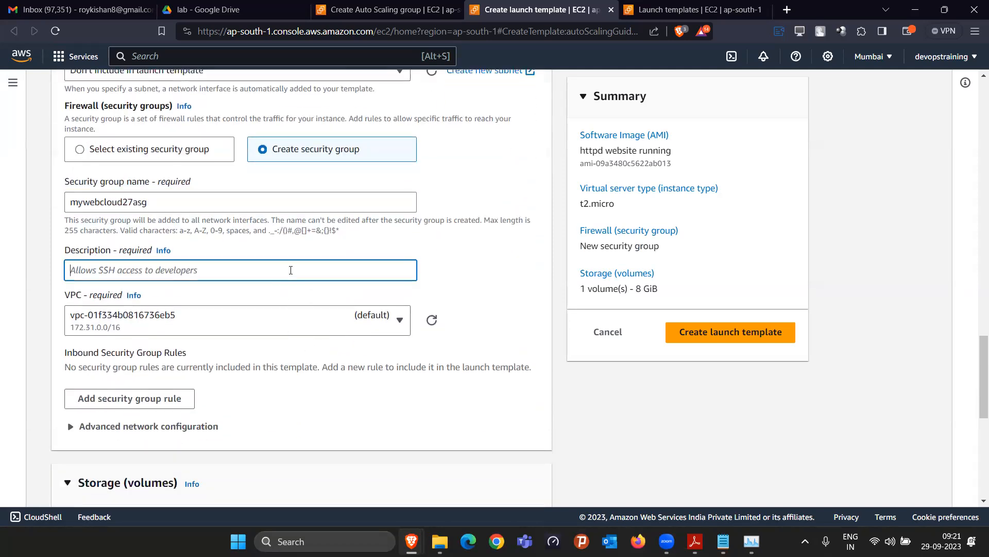
pyautogui.write('allow s')
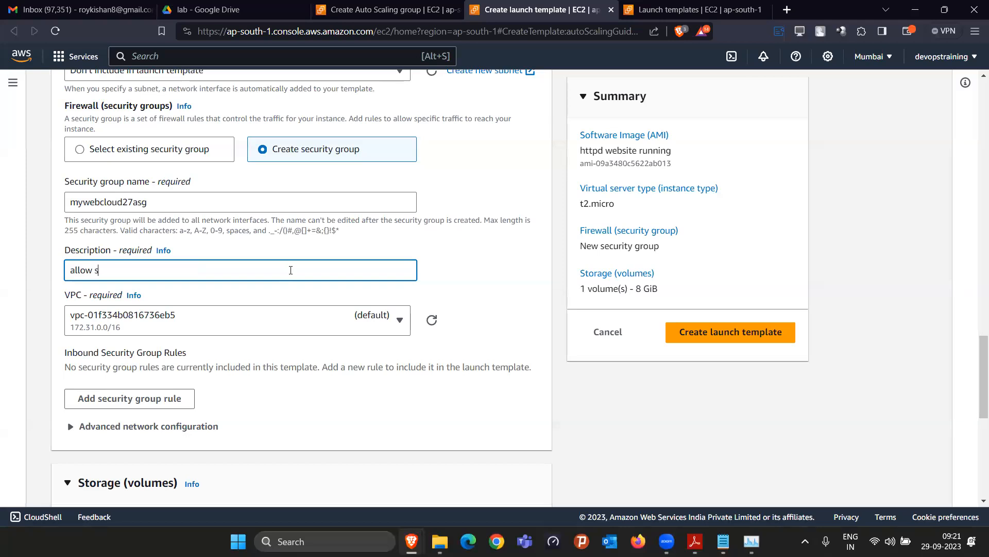
pyautogui.write('sh and httpd')
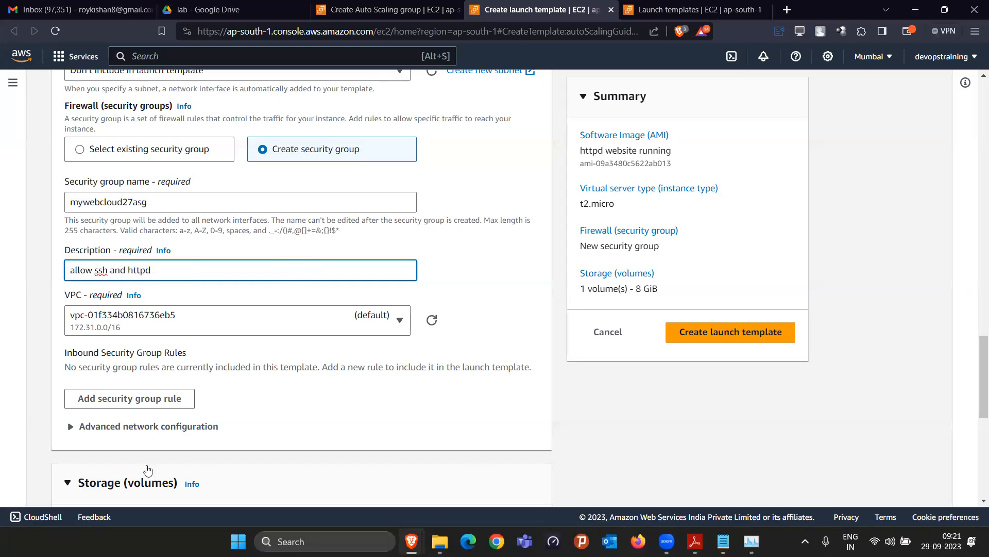
# Add an inbound SSH rule on port 22 from anywhere (0.0.0.0/0)
pyautogui.click(157, 398)
pyautogui.scroll(-2, 158, 401)
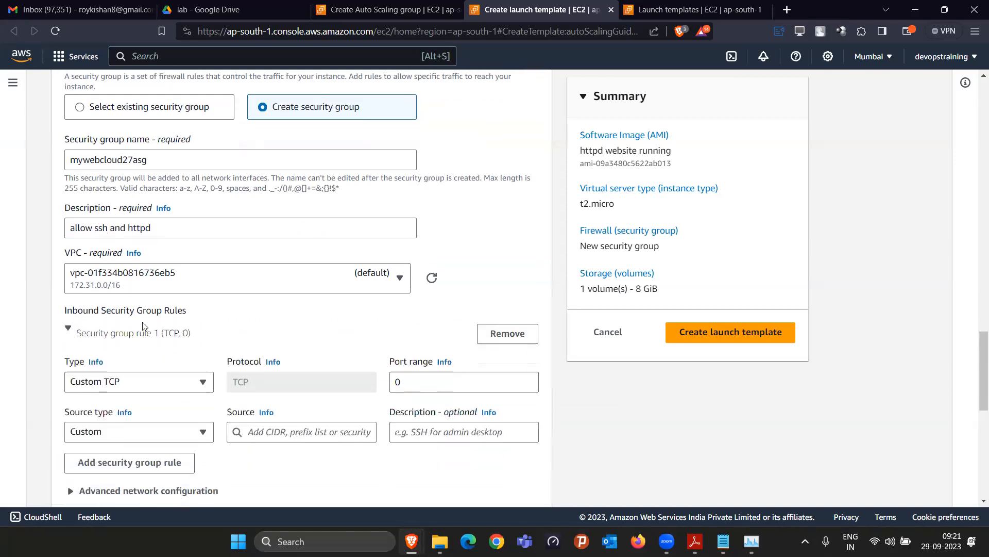
pyautogui.click(135, 300)
pyautogui.scroll(-1, 100, 237)
pyautogui.click(101, 245)
pyautogui.click(141, 345)
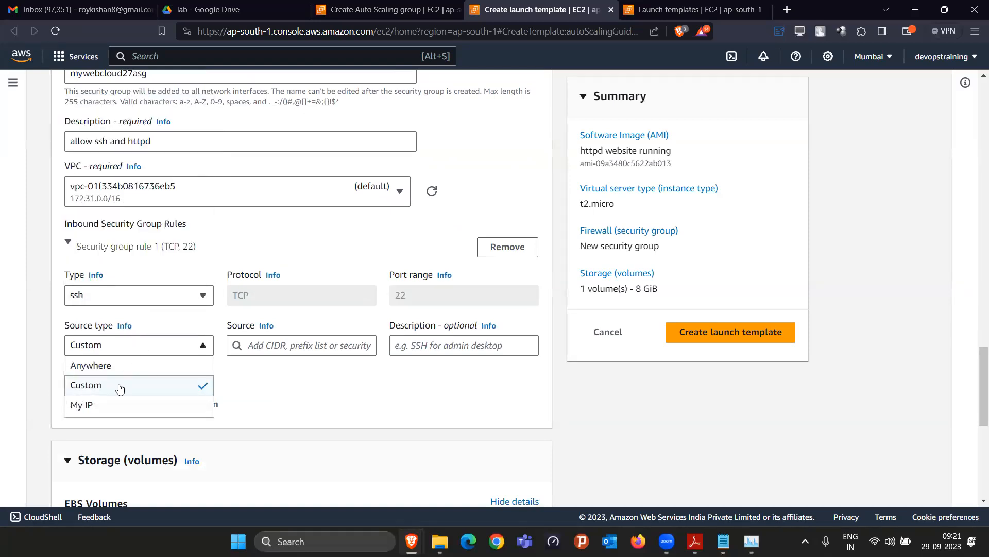
pyautogui.click(120, 370)
# Add a second inbound rule allowing HTTP on port 80 from anywhere
pyautogui.click(122, 456)
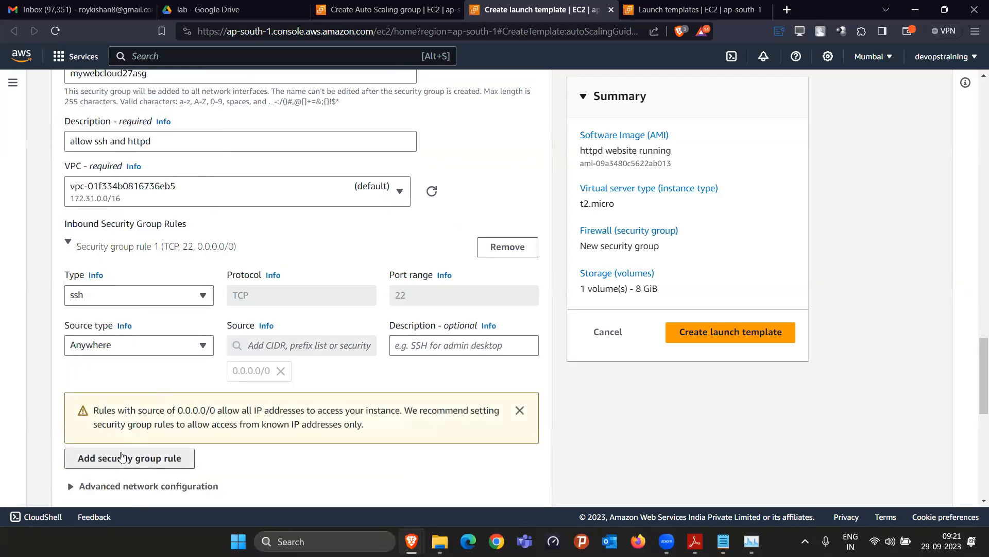
pyautogui.scroll(-1, 129, 412)
pyautogui.click(133, 400)
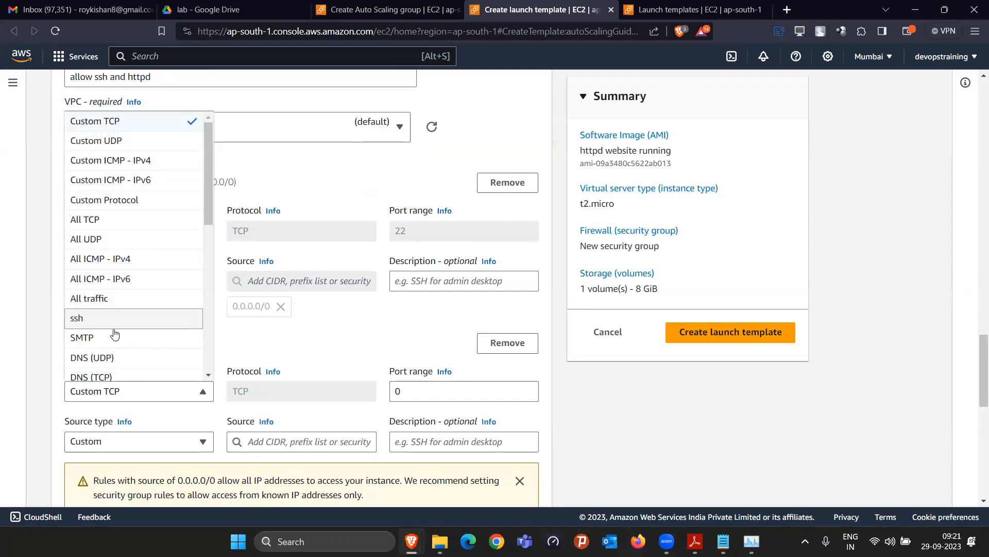
pyautogui.scroll(-2, 108, 310)
pyautogui.click(110, 268)
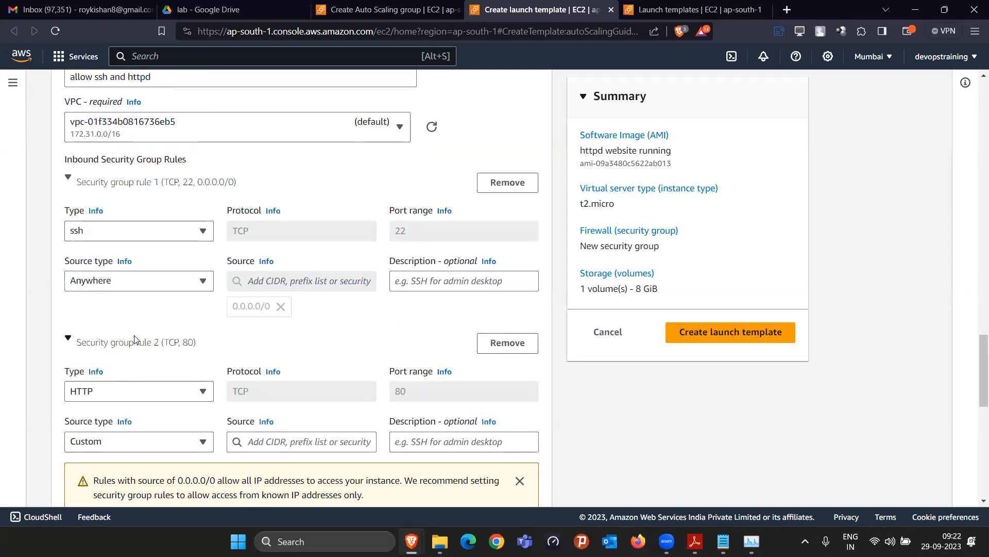
pyautogui.scroll(-1, 129, 376)
pyautogui.click(129, 375)
pyautogui.click(112, 397)
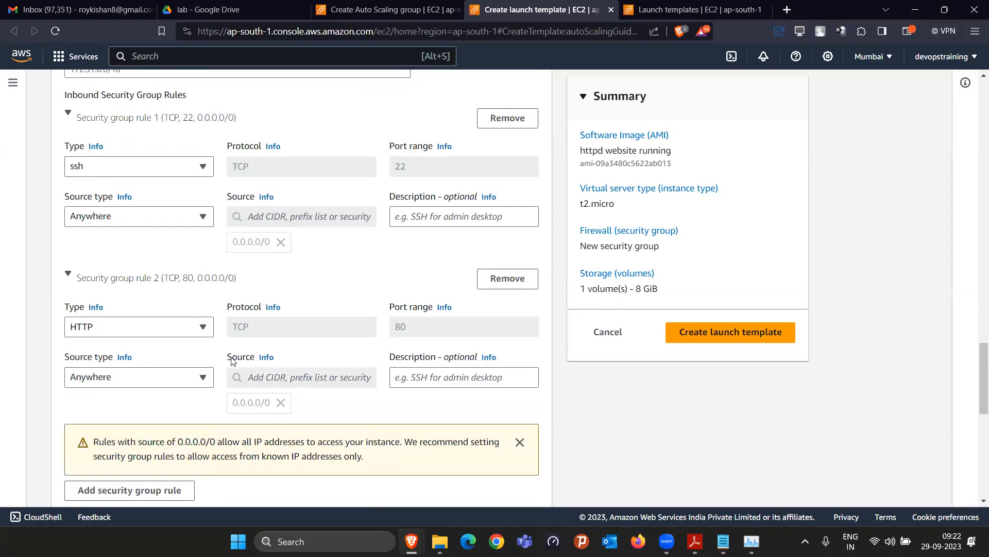
pyautogui.scroll(-5, 275, 414)
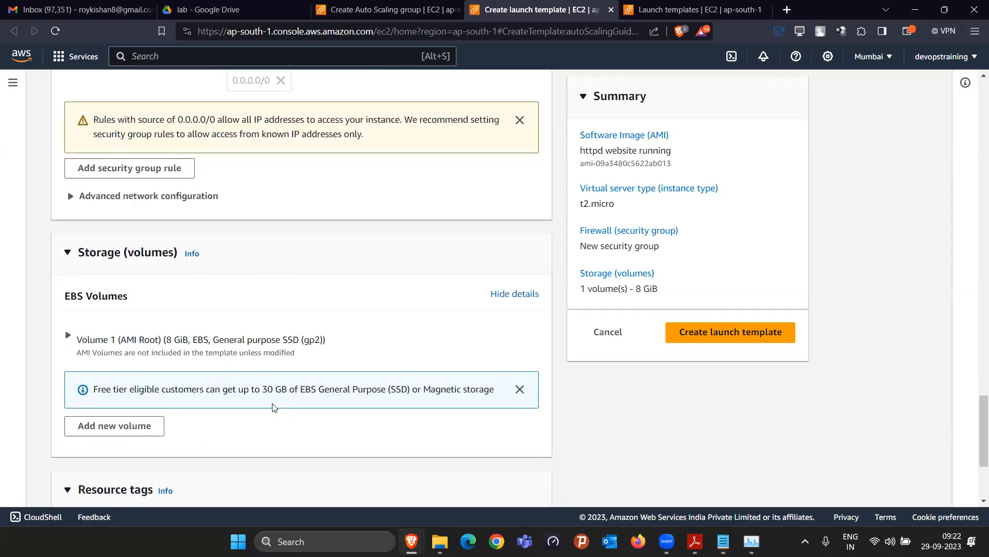
pyautogui.scroll(-1, 303, 372)
pyautogui.scroll(-2, 304, 391)
pyautogui.scroll(15, 305, 393)
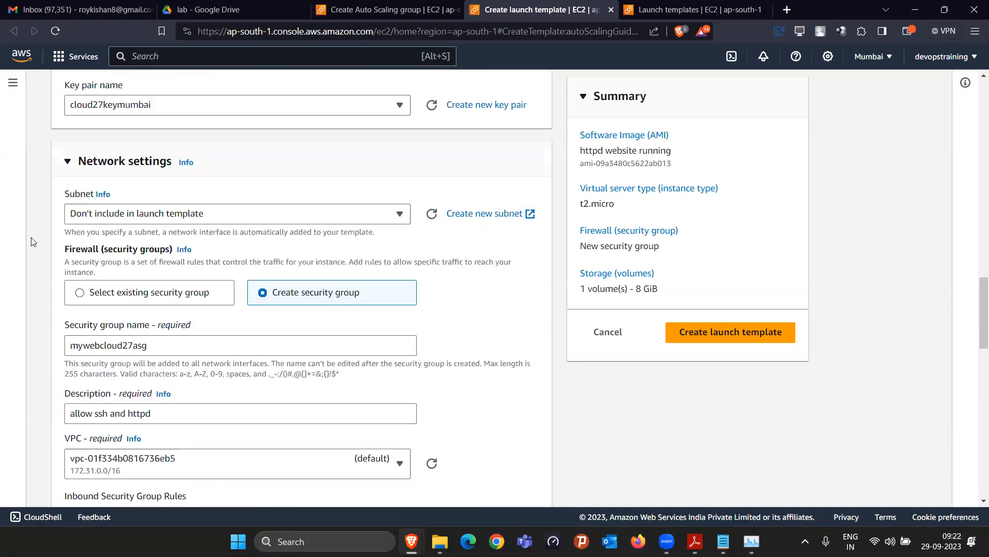
pyautogui.scroll(10, 31, 241)
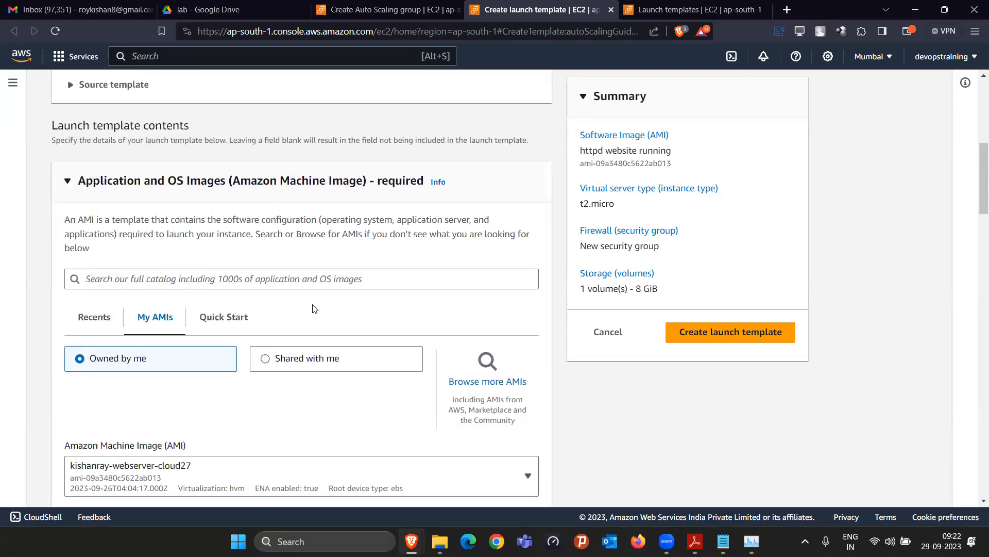
pyautogui.scroll(-10, 315, 308)
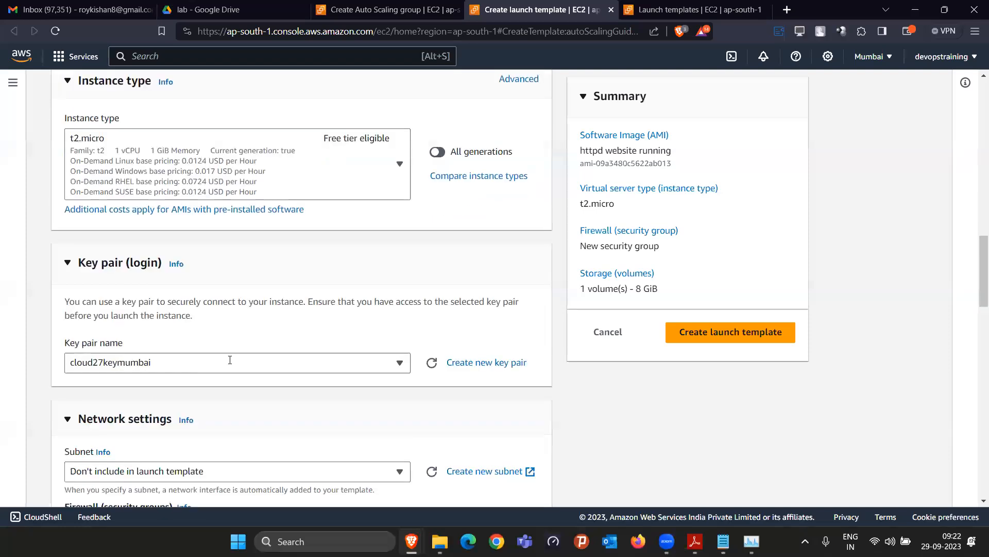
pyautogui.scroll(-5, 230, 360)
pyautogui.scroll(-6, 207, 385)
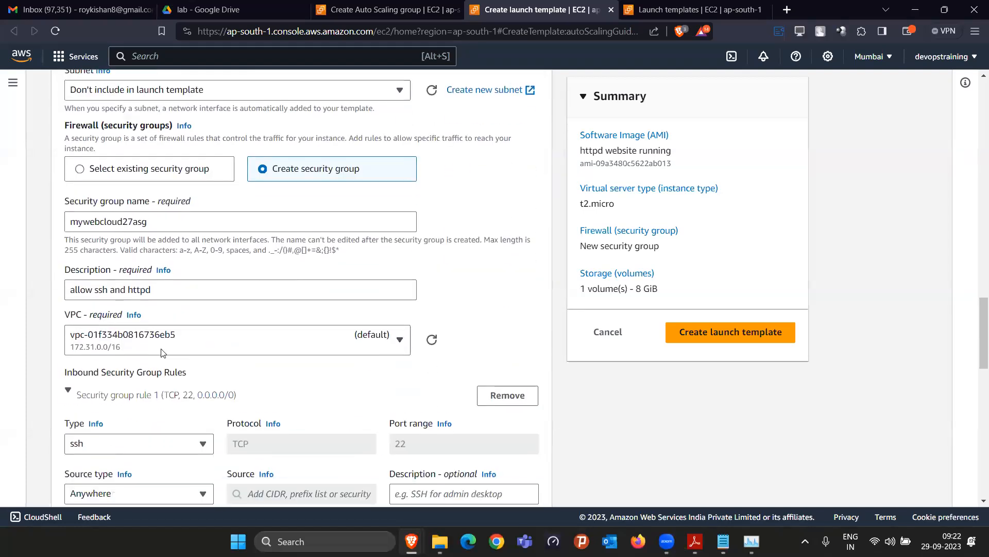
pyautogui.scroll(-8, 123, 280)
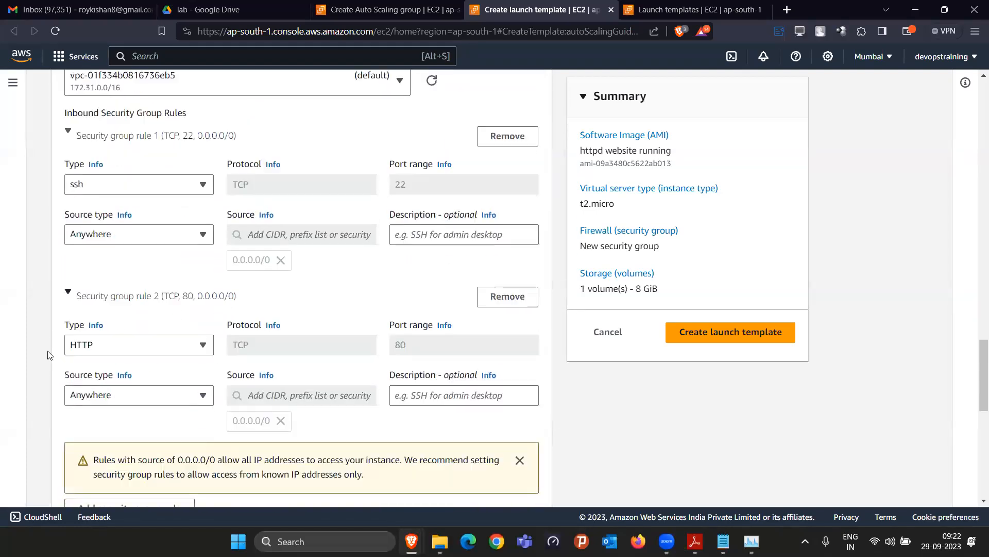
pyautogui.scroll(-4, 316, 376)
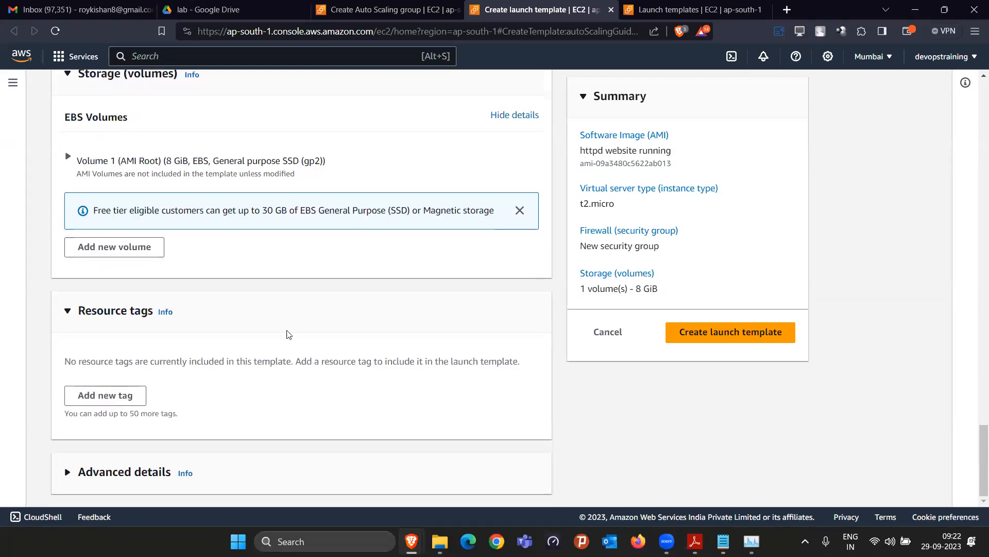
# Create the mywebtemplate launch template and return to the Launch Templates list
pyautogui.click(744, 332)
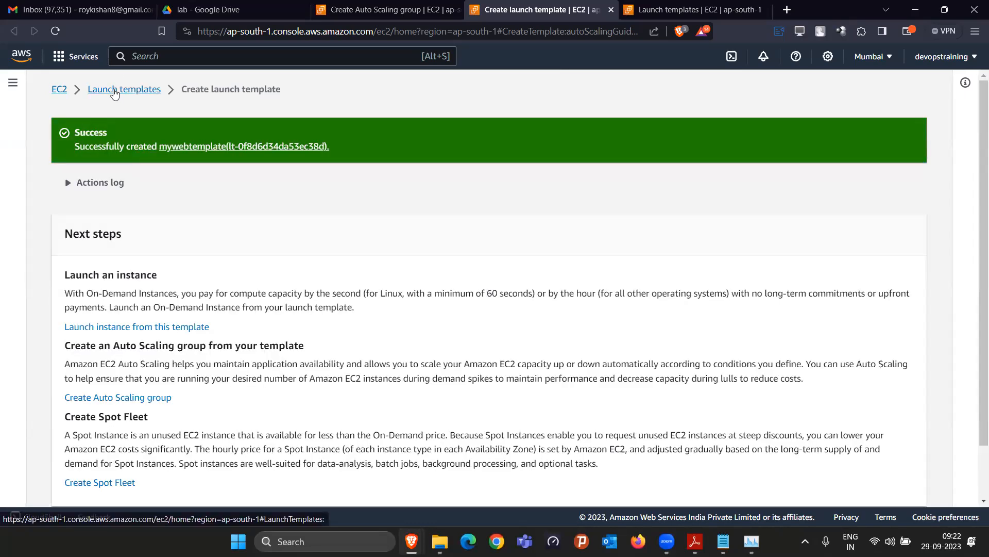
pyautogui.click(111, 91)
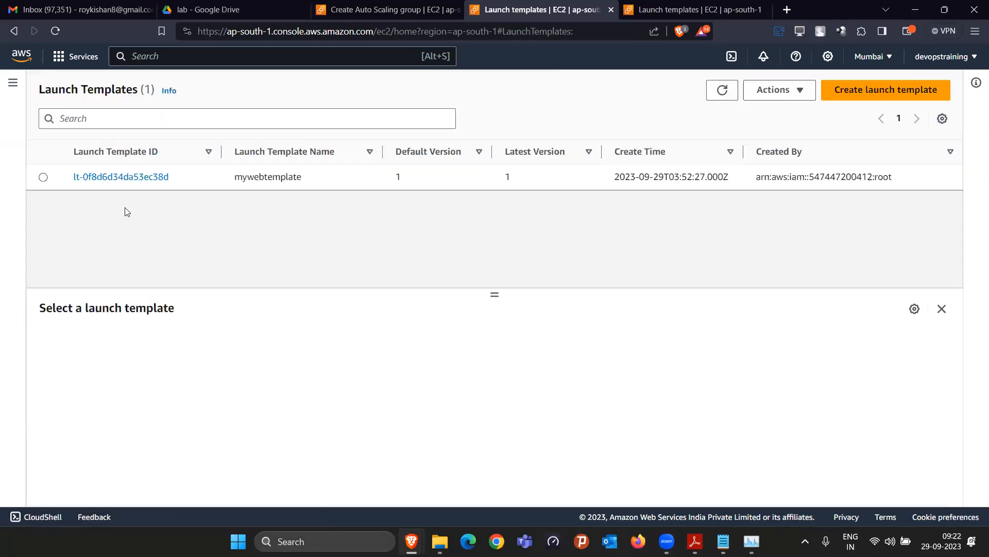
# Back in the Auto Scaling group form, refresh the launch templates and select mywebtemplate, version Default (1)
pyautogui.hotkey('ctrl', 'shift', 'Tab')
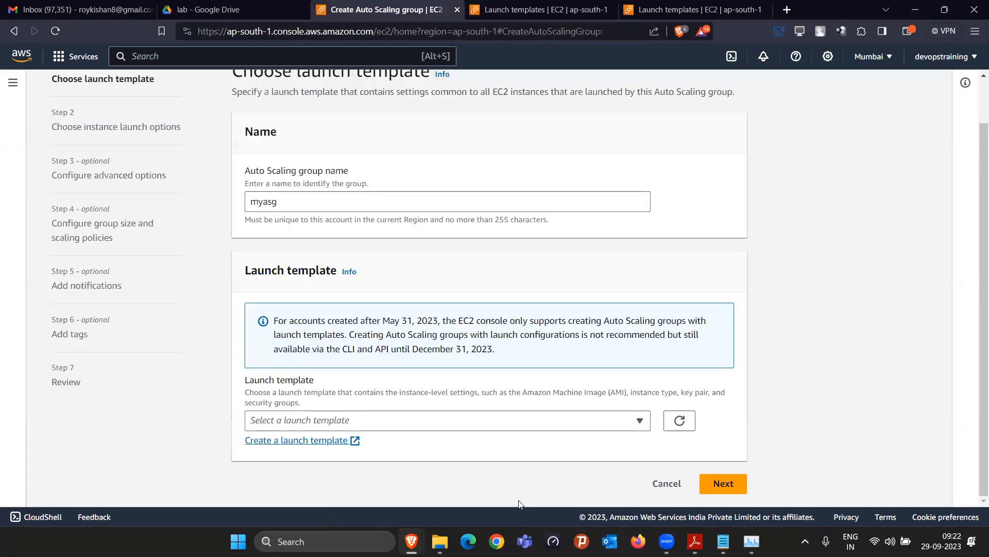
pyautogui.click(681, 421)
pyautogui.click(588, 420)
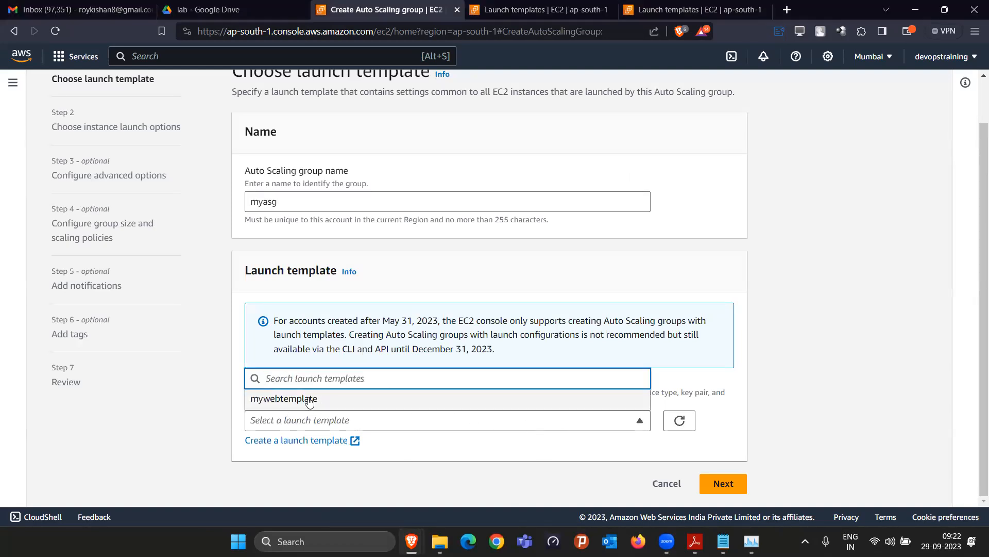
pyautogui.click(353, 402)
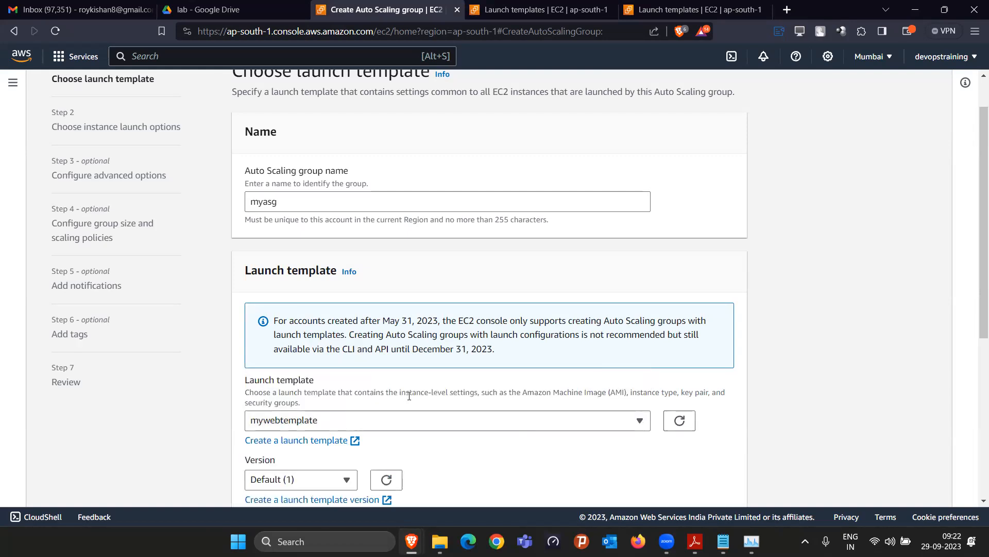
pyautogui.scroll(-2, 391, 360)
pyautogui.scroll(4, 377, 258)
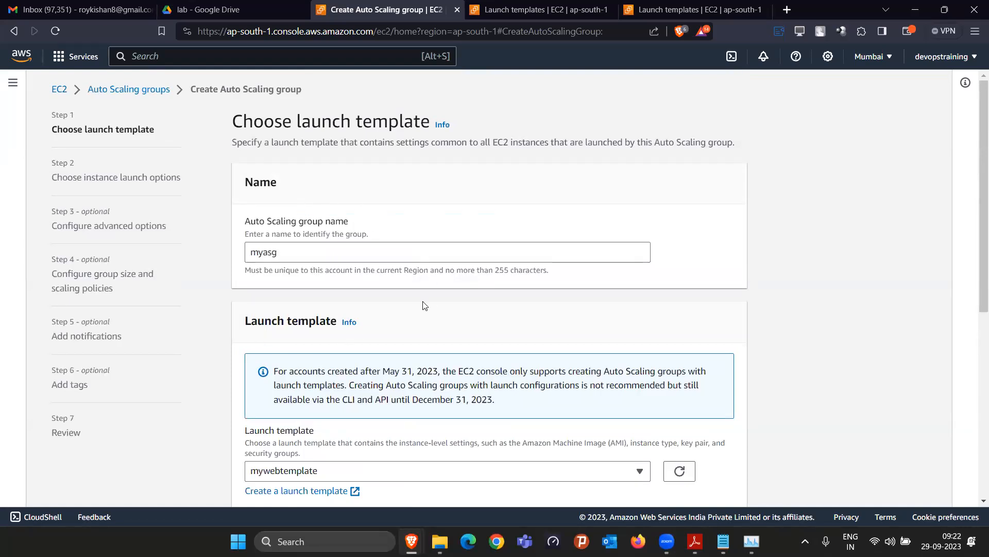
pyautogui.scroll(-5, 483, 303)
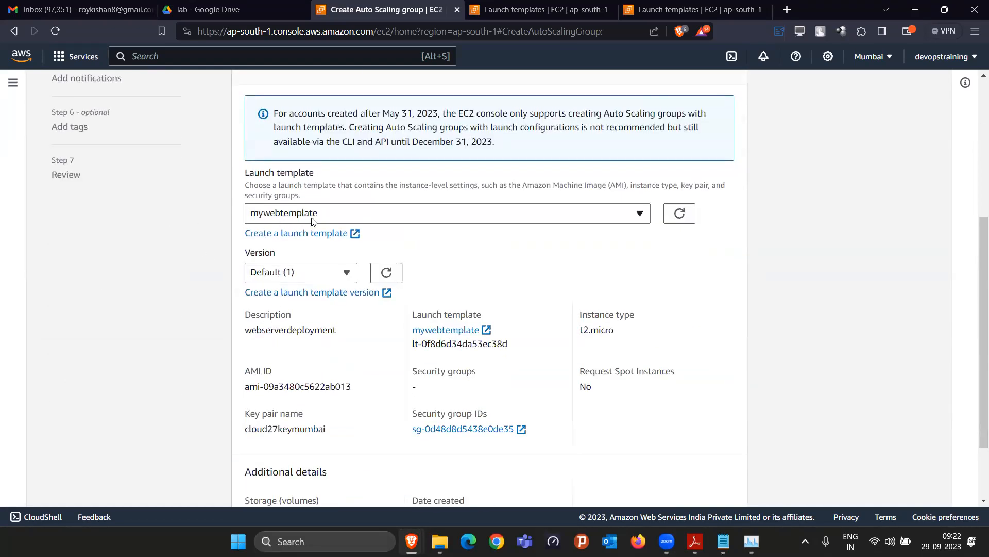
pyautogui.scroll(-2, 397, 254)
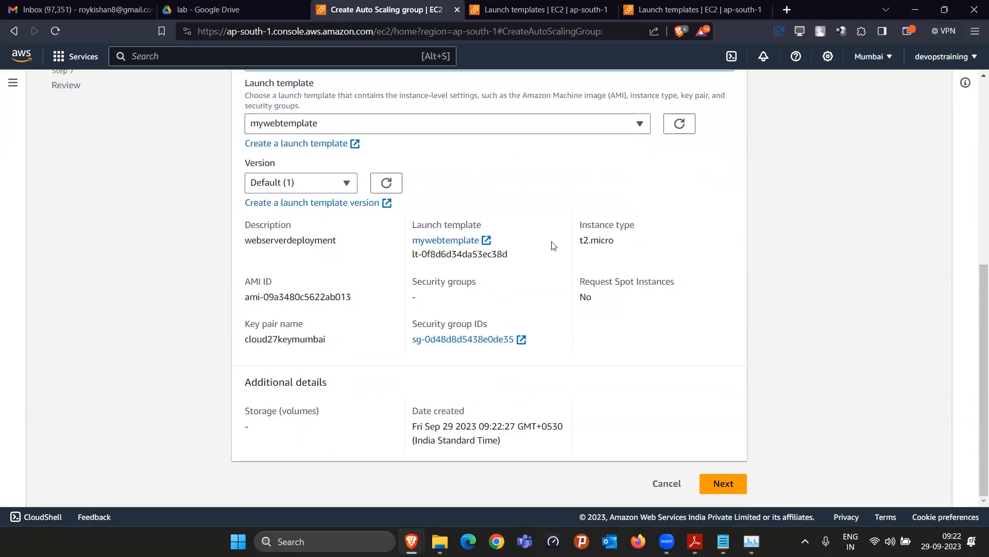
# Move to the network step and select the ap-south-1a and ap-south-1b subnets
pyautogui.click(723, 484)
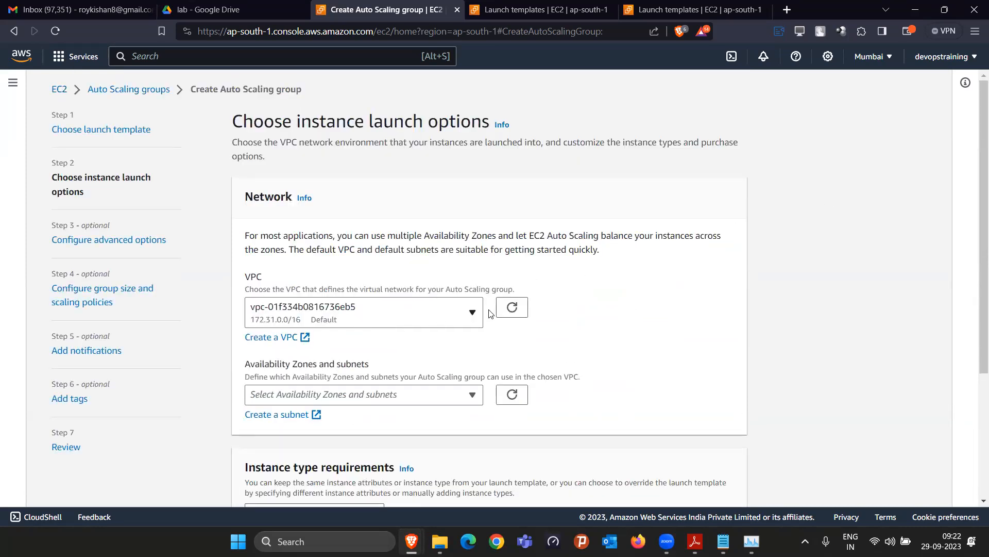
pyautogui.click(434, 405)
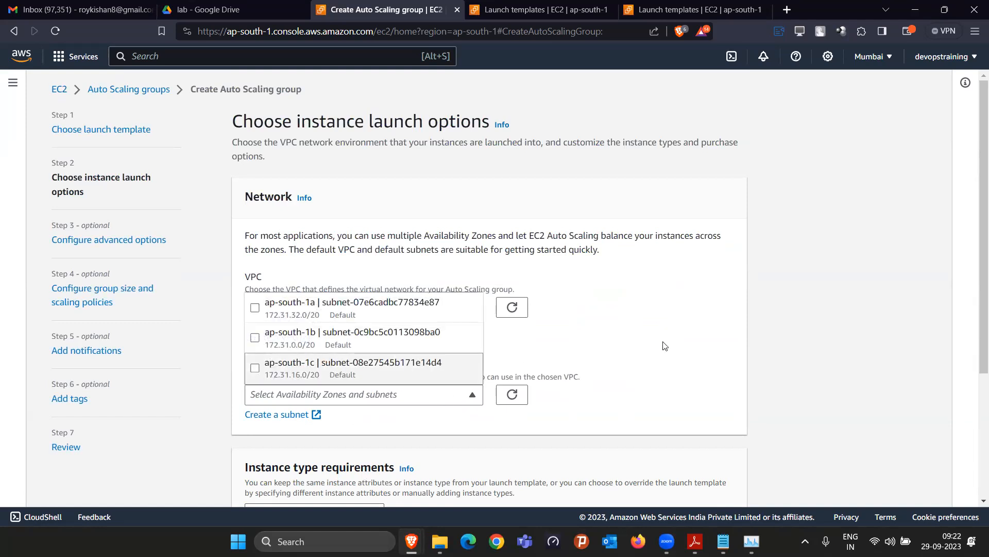
pyautogui.scroll(-3, 665, 345)
pyautogui.click(603, 300)
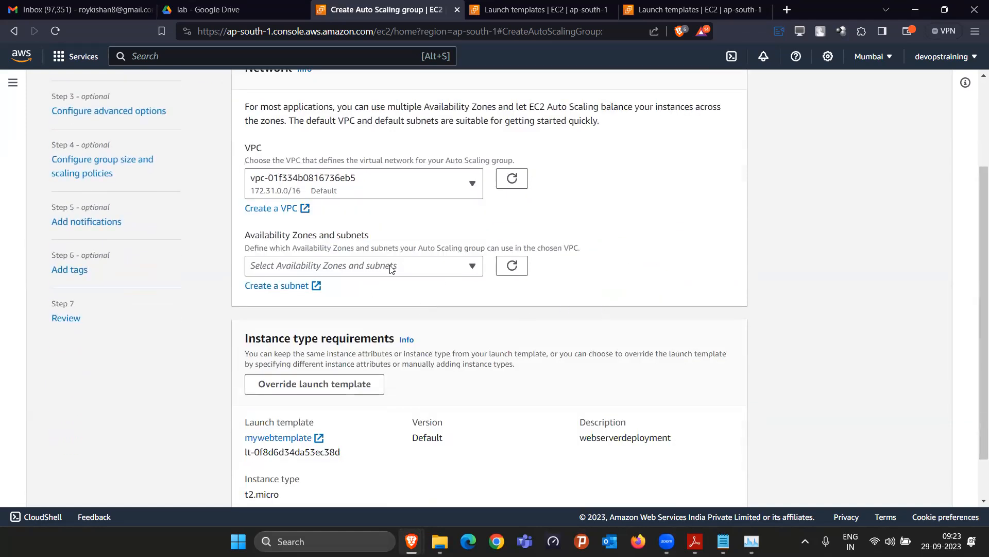
pyautogui.click(391, 265)
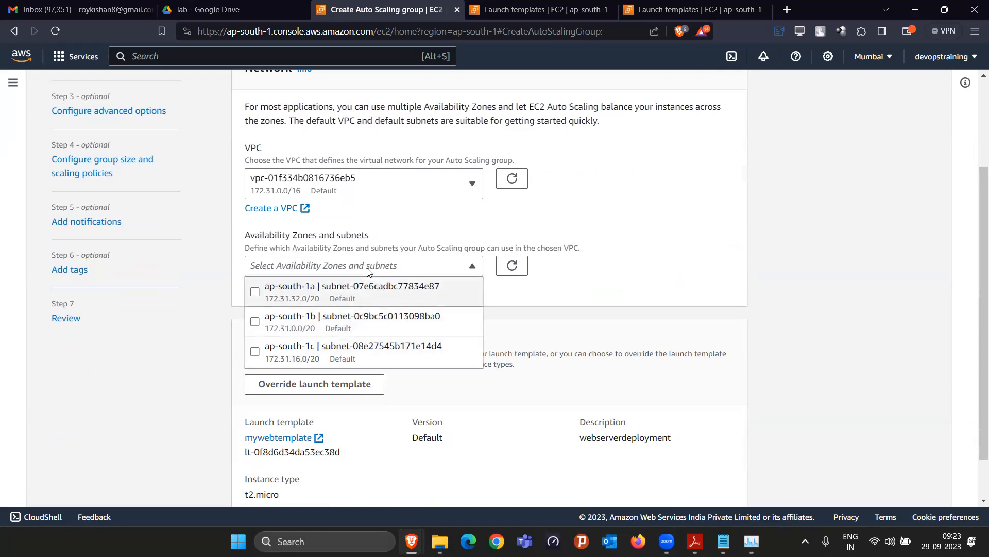
pyautogui.click(255, 292)
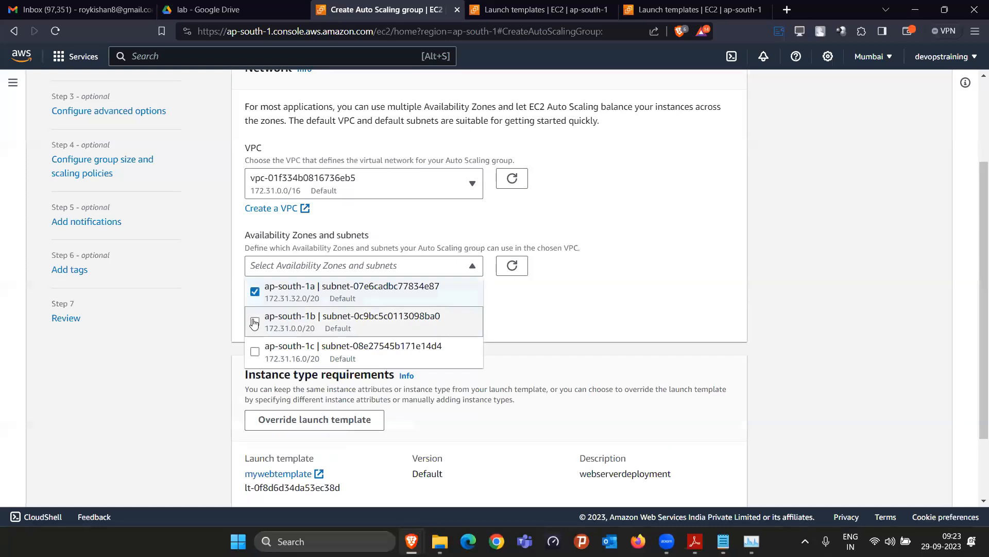
pyautogui.click(285, 316)
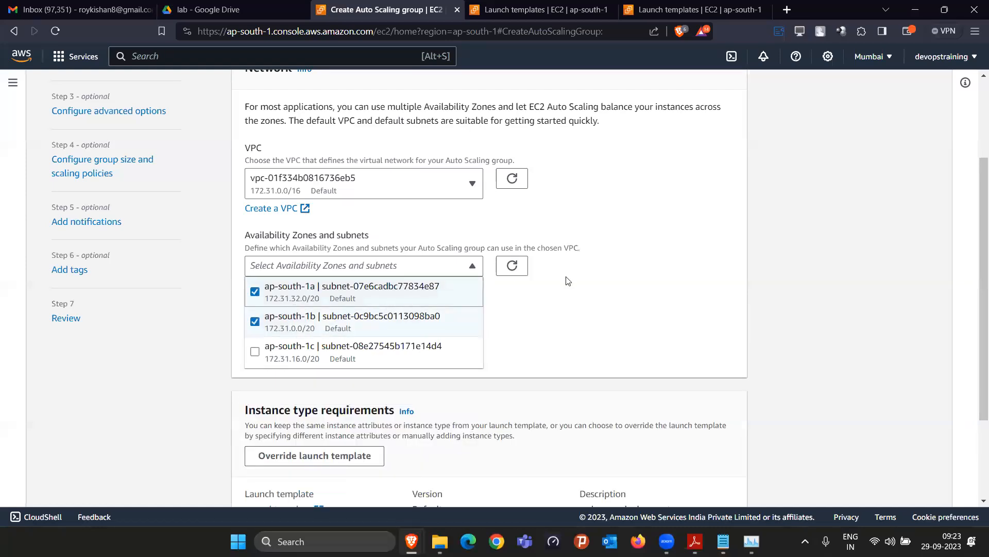
pyautogui.click(583, 281)
# Continue to Configure advanced options and bring up the webserver notes
pyautogui.scroll(-3, 521, 332)
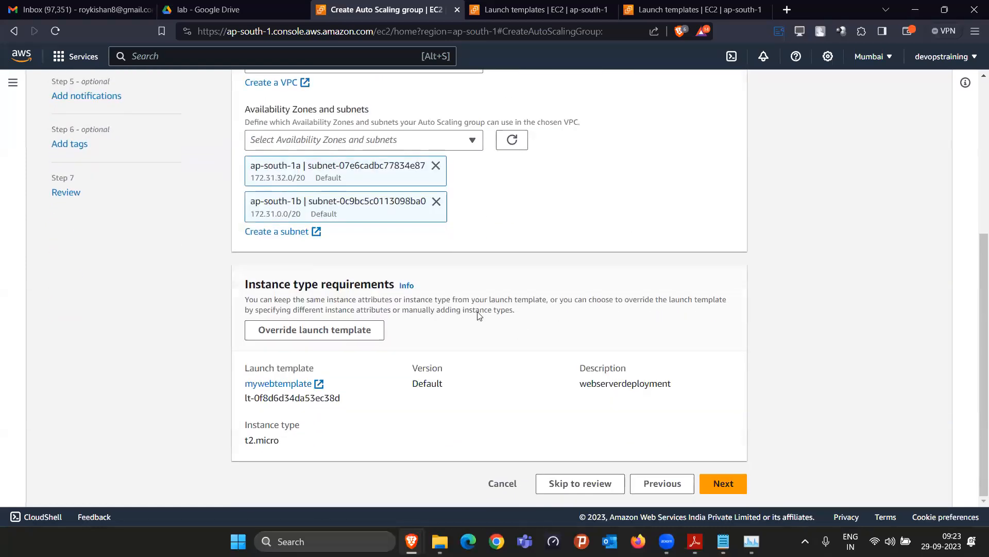
pyautogui.click(724, 484)
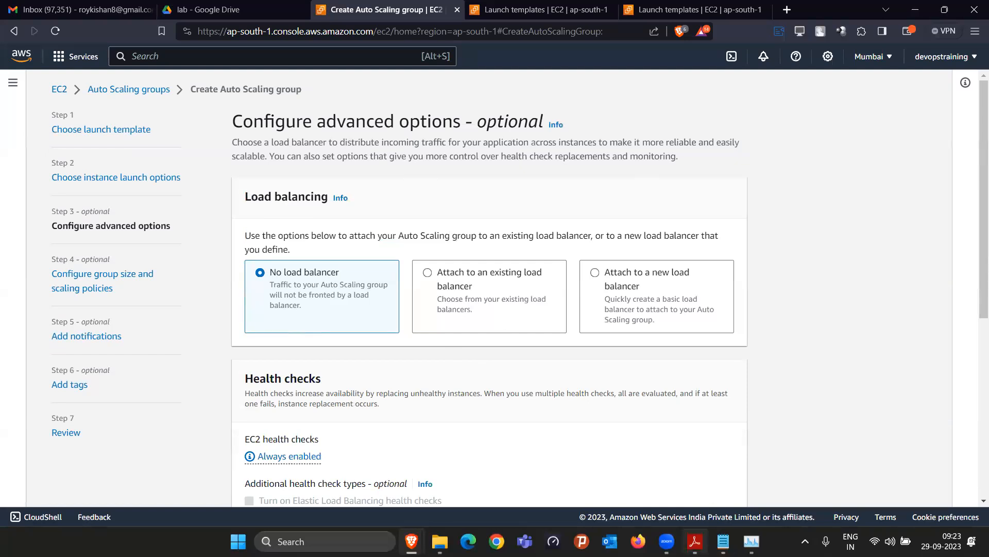
pyautogui.click(723, 541)
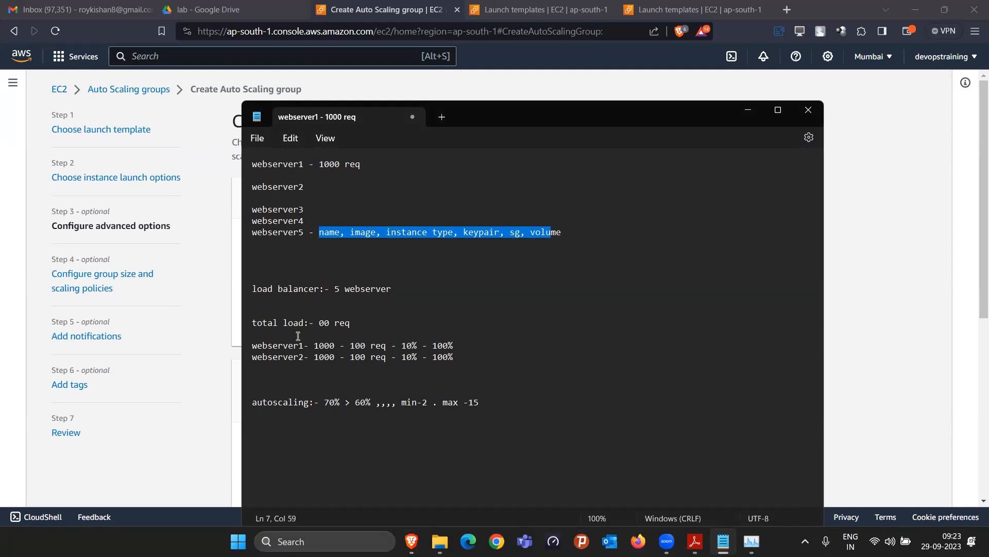
pyautogui.moveTo(360, 355); pyautogui.dragTo(387, 359)
pyautogui.click(871, 327)
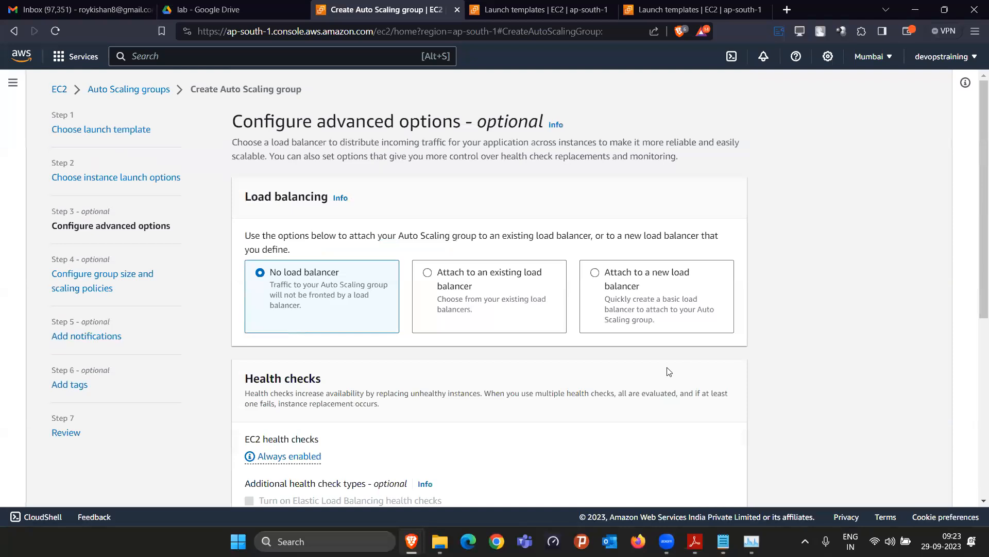
# Choose to attach a new load balancer of type Network Load Balancer
pyautogui.click(609, 277)
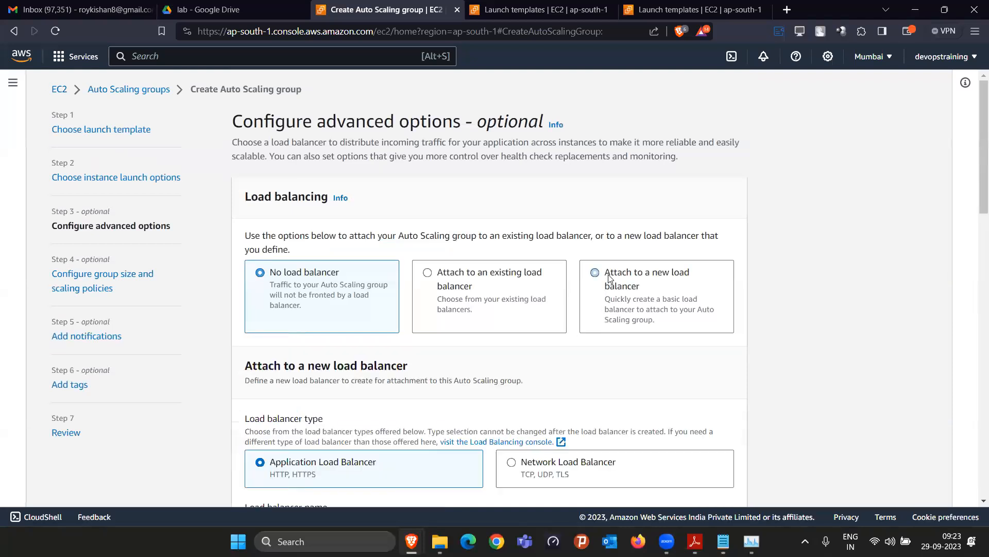
pyautogui.scroll(-2, 617, 339)
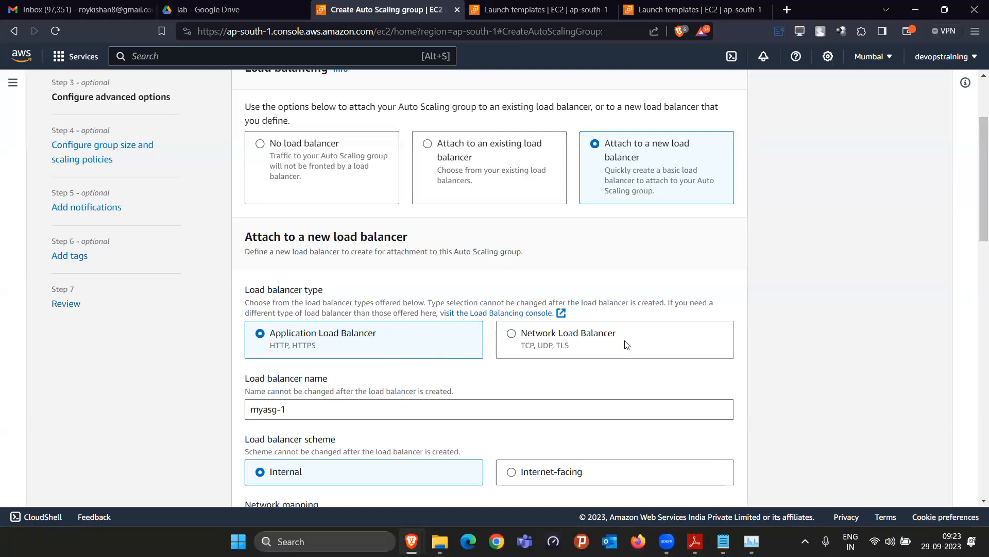
pyautogui.scroll(3, 378, 291)
pyautogui.scroll(-2, 518, 370)
pyautogui.click(539, 345)
# Name the load balancer myasg-lb and set its scheme to Internet-facing
pyautogui.click(473, 411)
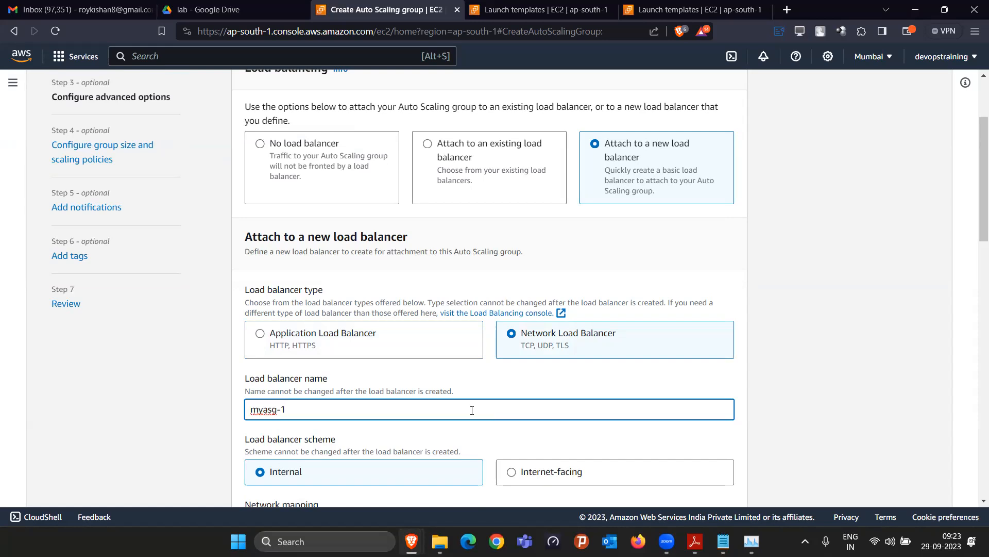
pyautogui.write('-lb')
pyautogui.scroll(-5, 479, 384)
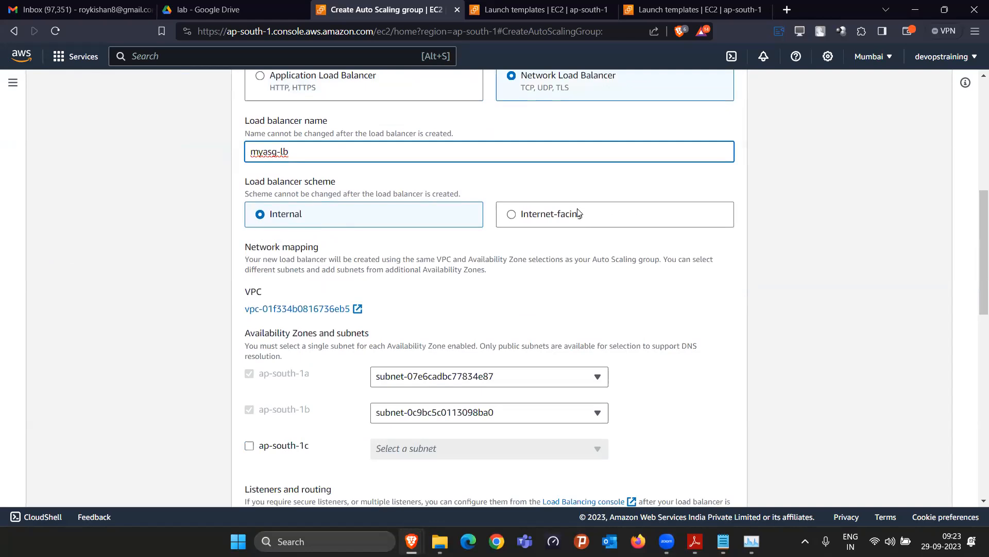
pyautogui.click(529, 219)
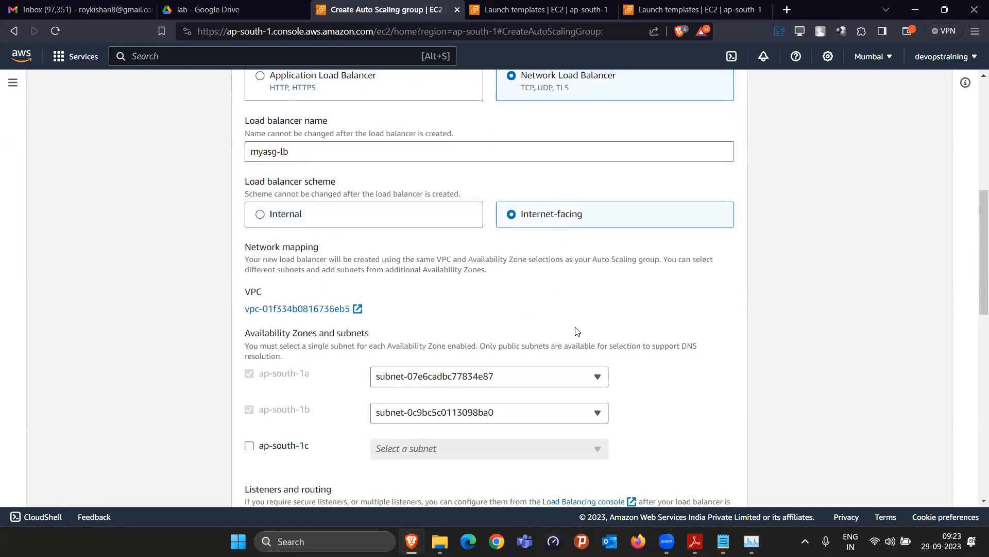
pyautogui.scroll(-3, 576, 330)
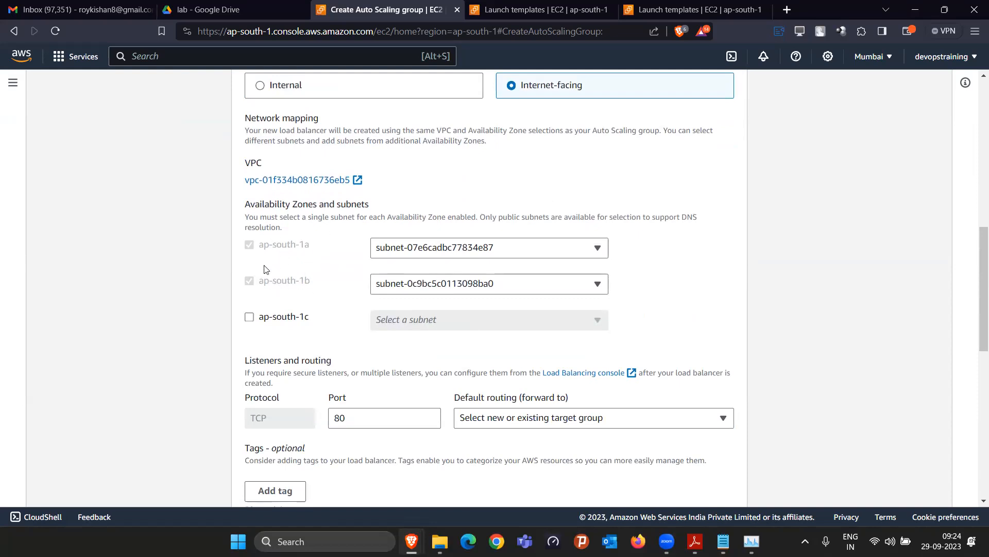
pyautogui.scroll(-1, 386, 309)
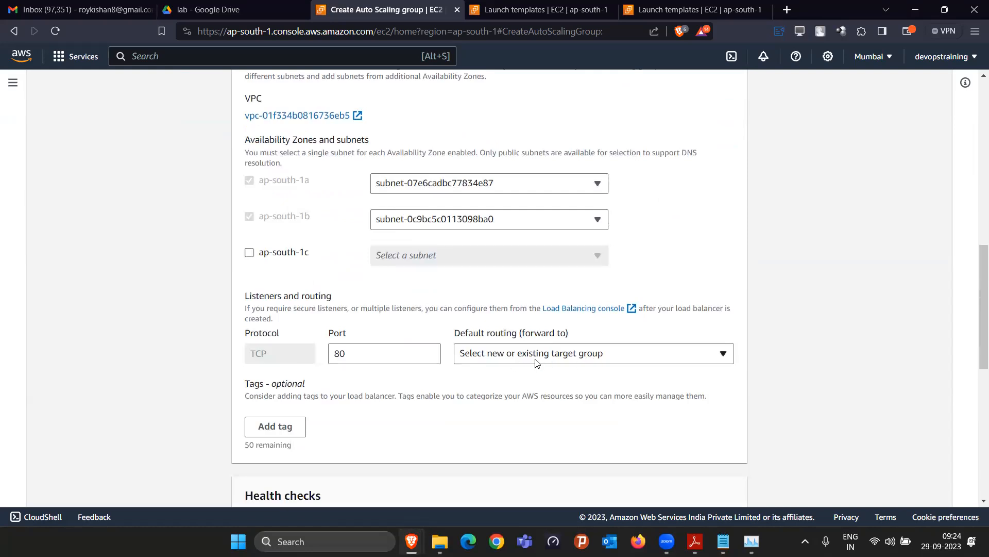
pyautogui.scroll(6, 561, 371)
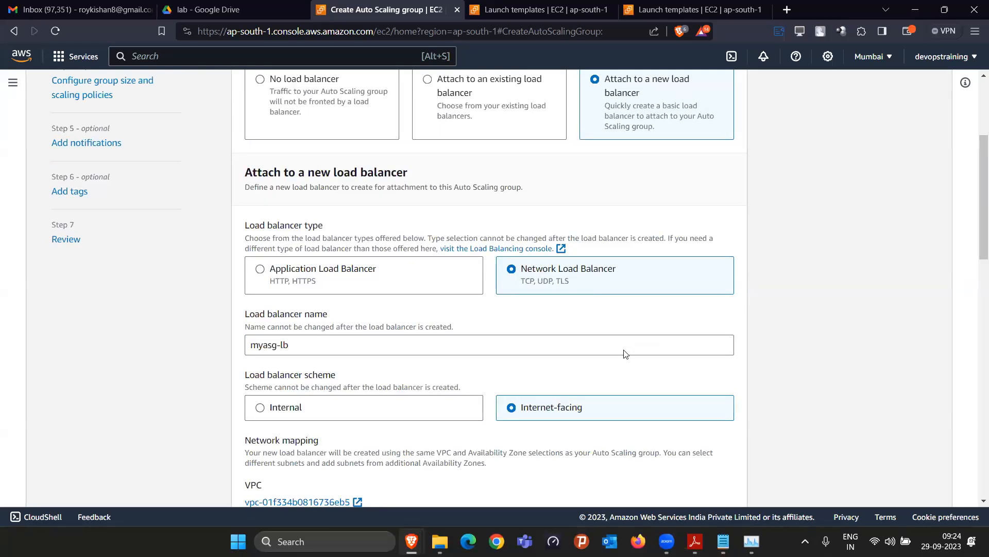
pyautogui.scroll(-6, 625, 354)
# Forward listener traffic to a new target group named myasg-lb-tg
pyautogui.click(583, 356)
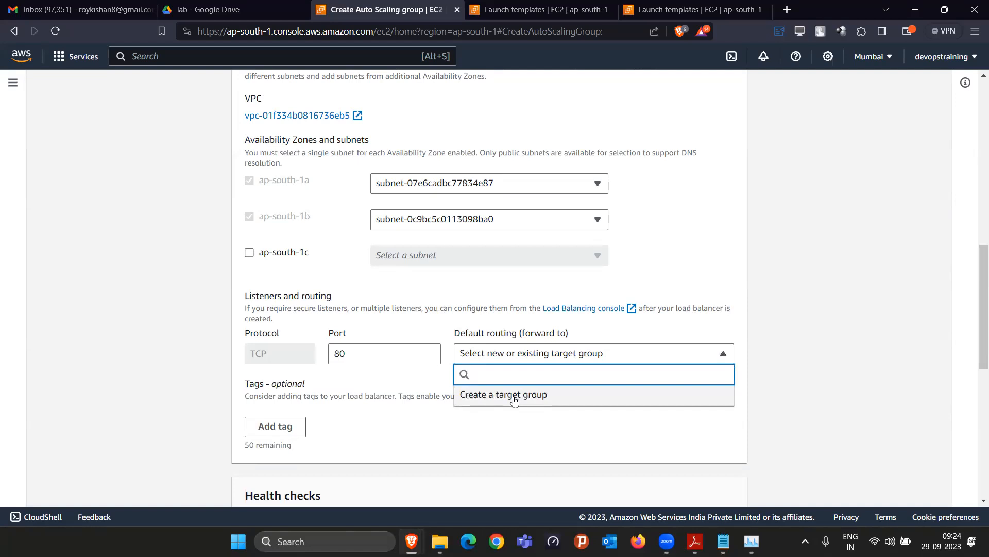
pyautogui.click(514, 394)
pyautogui.click(513, 405)
pyautogui.write('-tg')
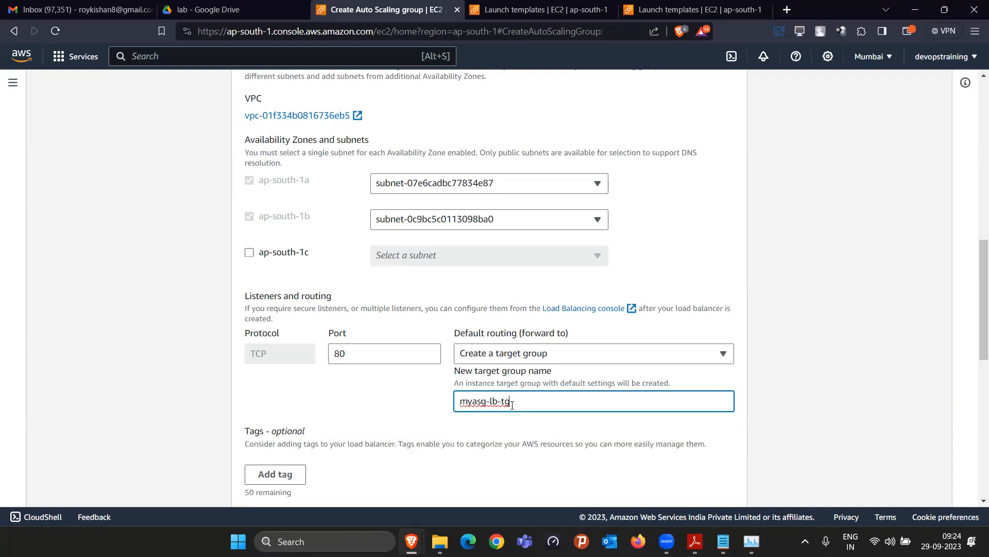
pyautogui.click(552, 430)
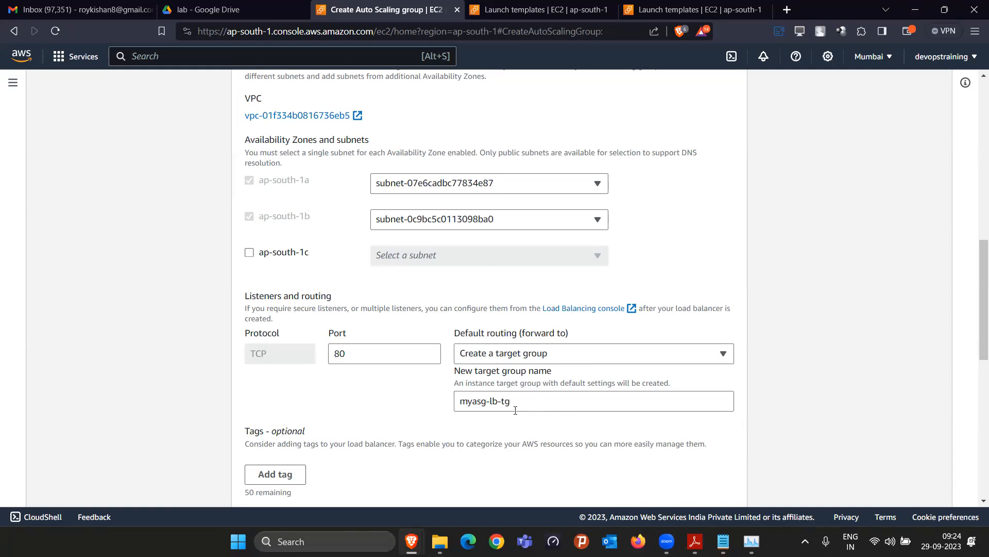
# Change the health check grace period from 300 to 30 seconds
pyautogui.scroll(-3, 505, 405)
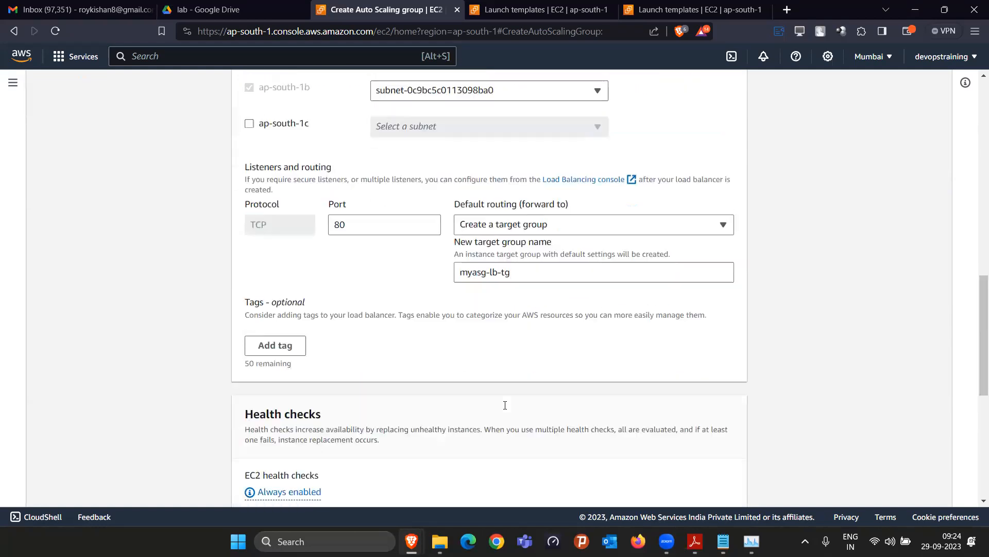
pyautogui.scroll(-3, 574, 361)
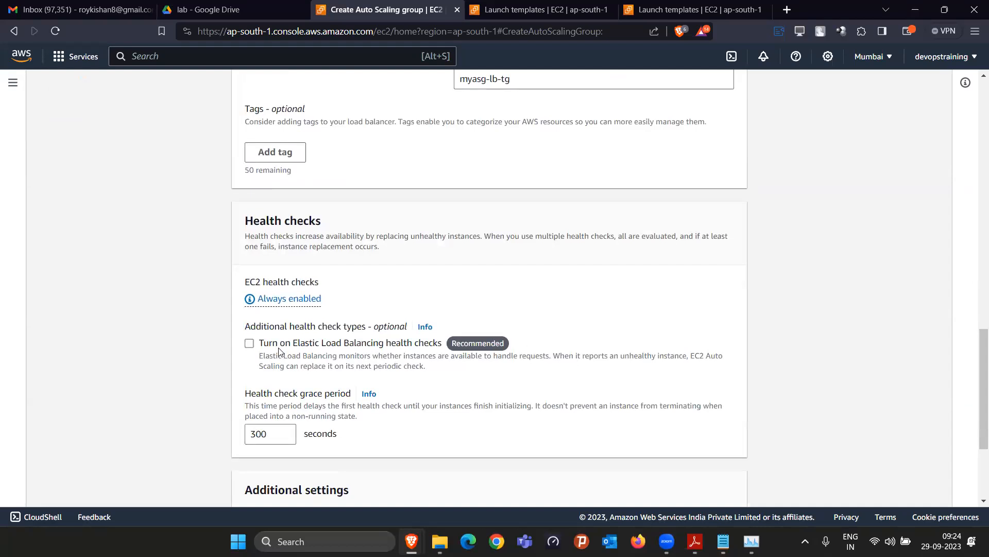
pyautogui.click(272, 434)
pyautogui.click(397, 441)
pyautogui.scroll(-3, 386, 364)
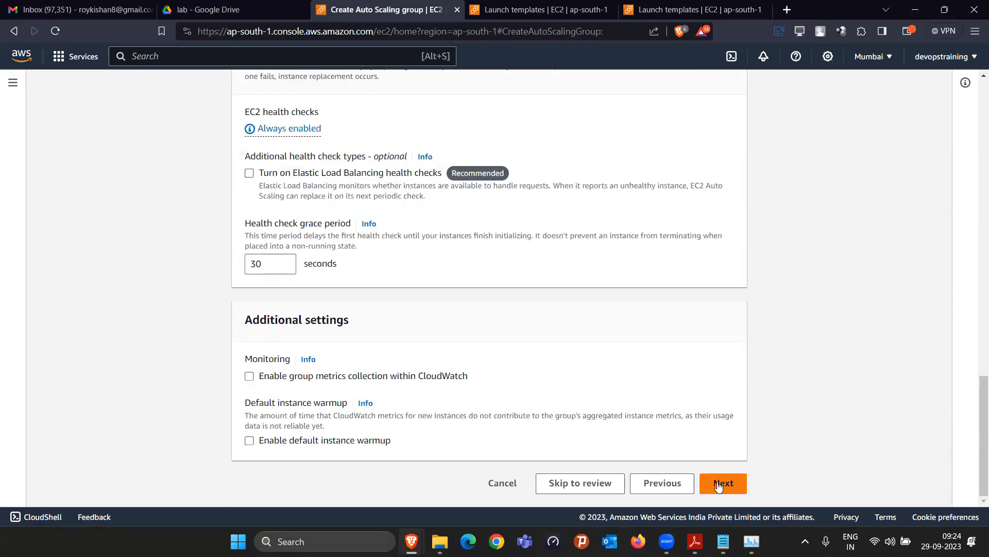
# Advance to Configure group size and scaling policies and edit Desired capacity, aiming for 2
pyautogui.click(719, 485)
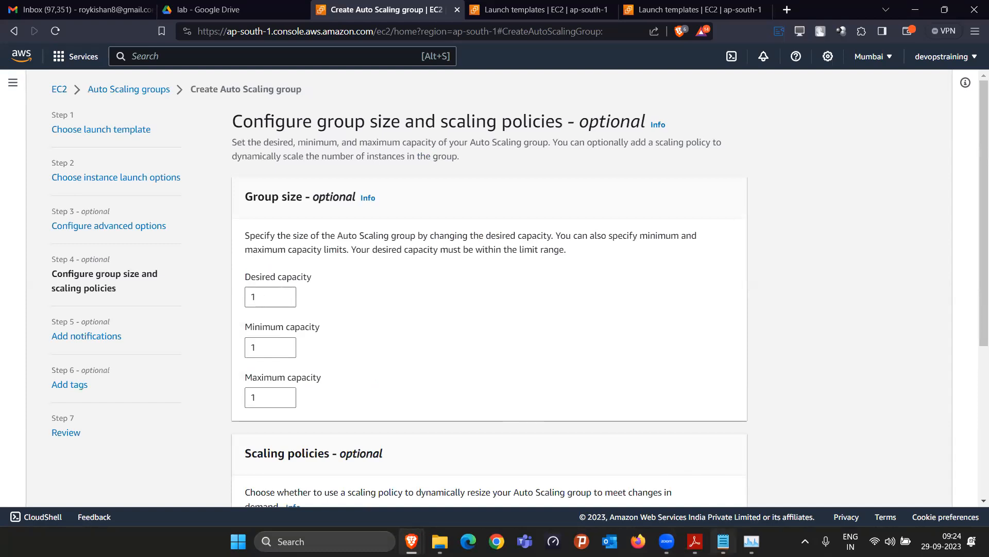
pyautogui.moveTo(723, 542)
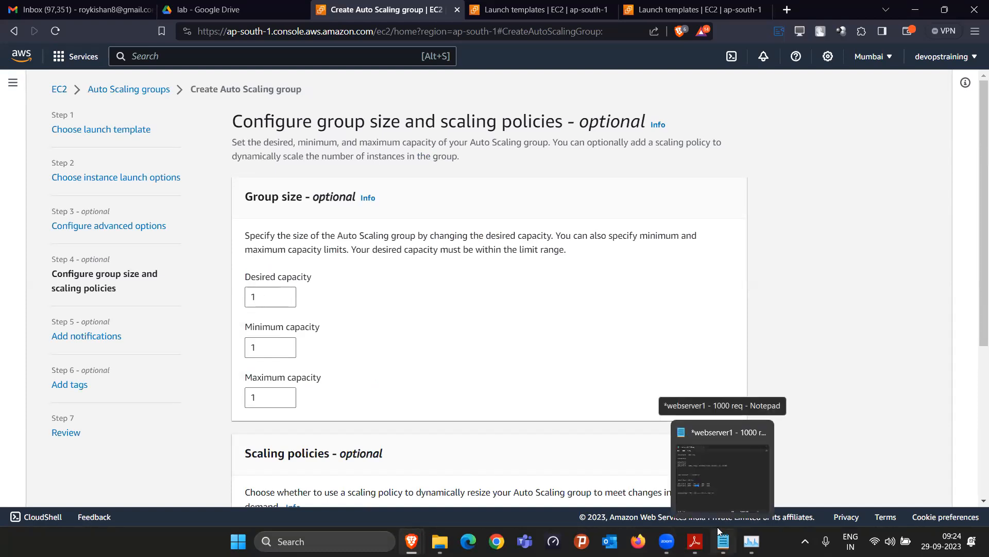
pyautogui.click(268, 301)
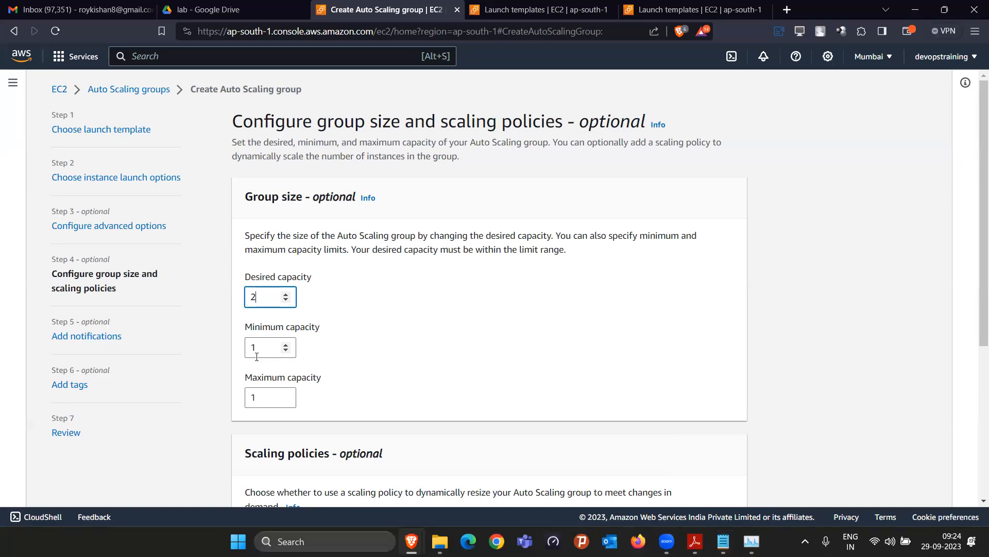
# Set the group's maximum capacity to 8
pyautogui.click(260, 400)
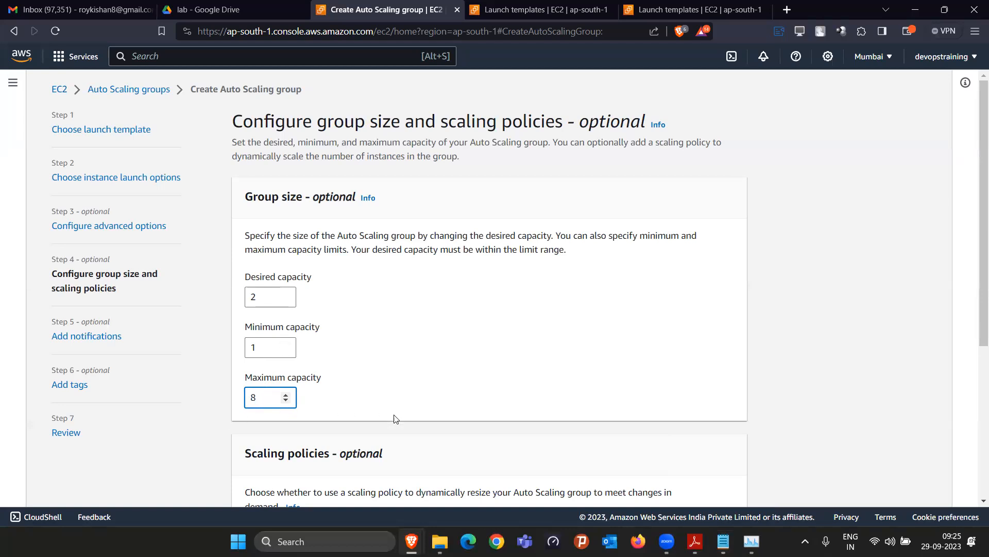
pyautogui.click(410, 431)
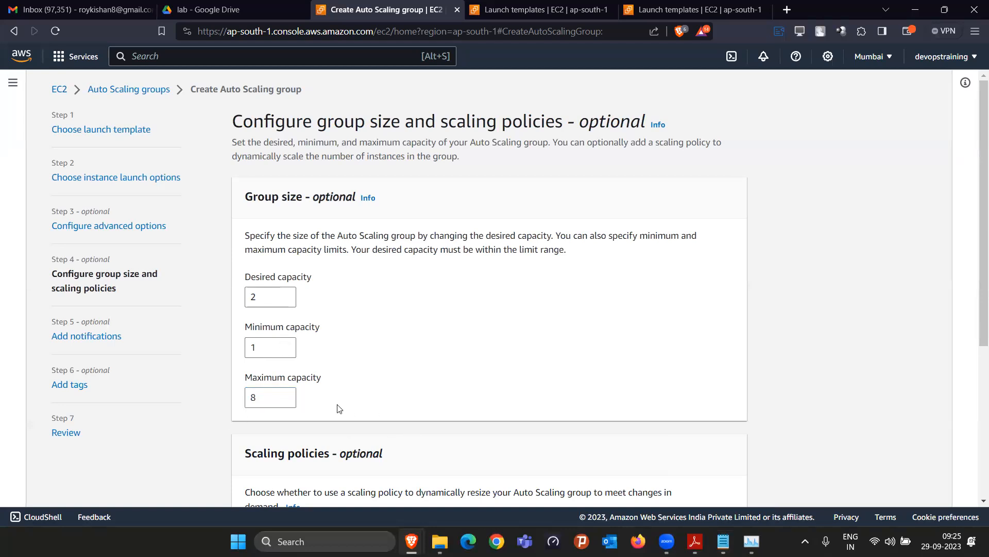
pyautogui.scroll(-3, 340, 408)
pyautogui.scroll(1, 382, 363)
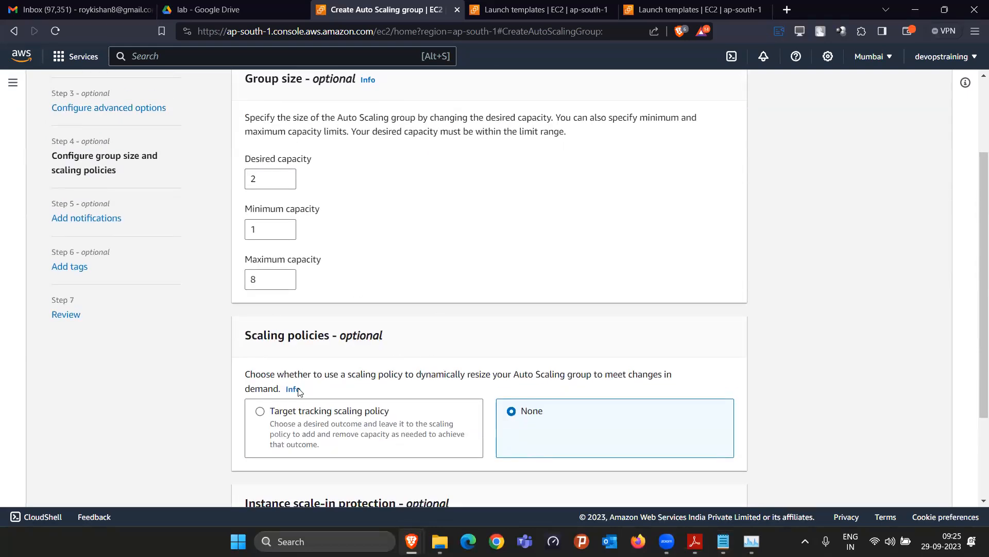
# Add a target-tracking scaling policy on average CPU at 70% with 30-second instance warmup
pyautogui.click(260, 412)
pyautogui.scroll(-3, 384, 387)
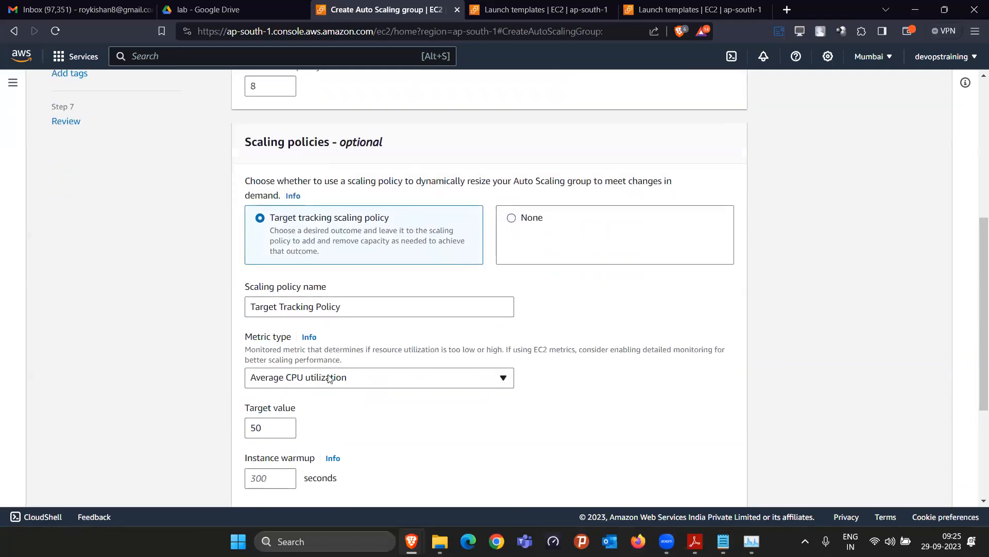
pyautogui.scroll(-2, 331, 379)
pyautogui.click(266, 298)
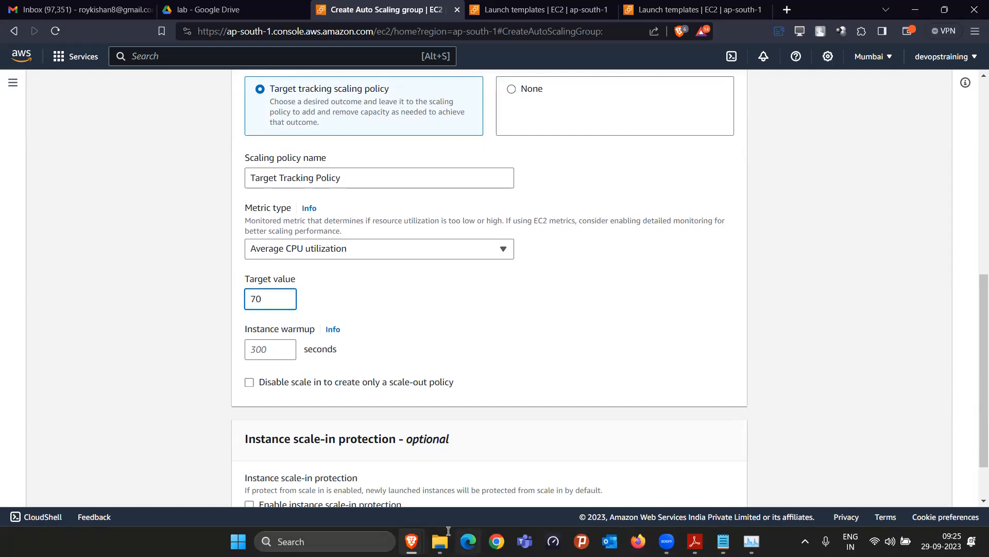
pyautogui.click(268, 356)
pyautogui.write('30')
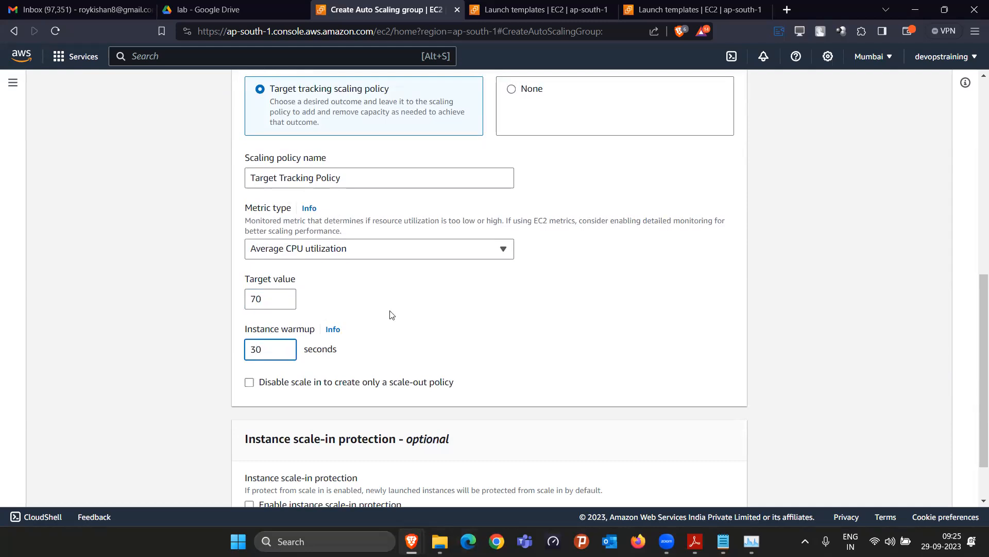
pyautogui.click(416, 310)
# Review the group size and scaling settings and advance to Add notifications
pyautogui.scroll(7, 443, 347)
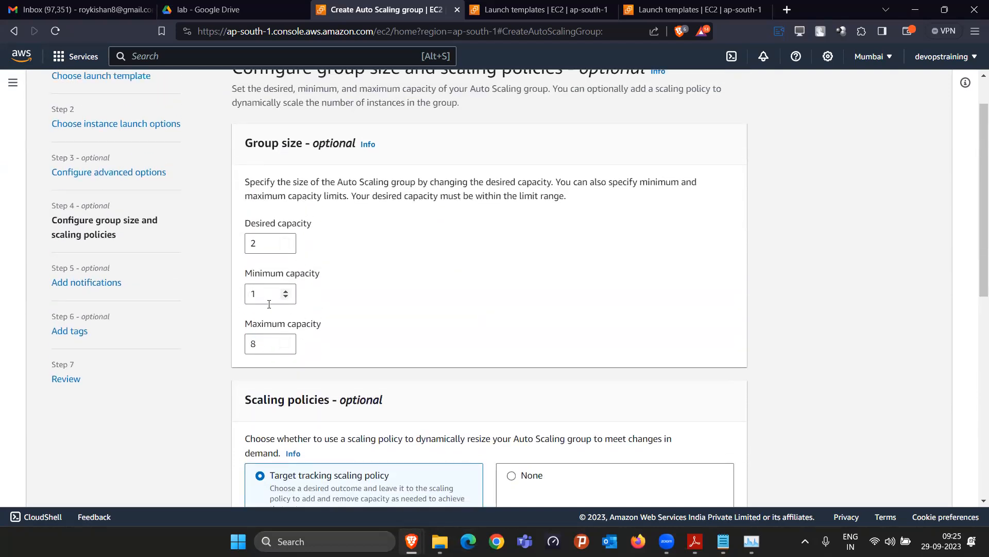
pyautogui.scroll(-4, 446, 335)
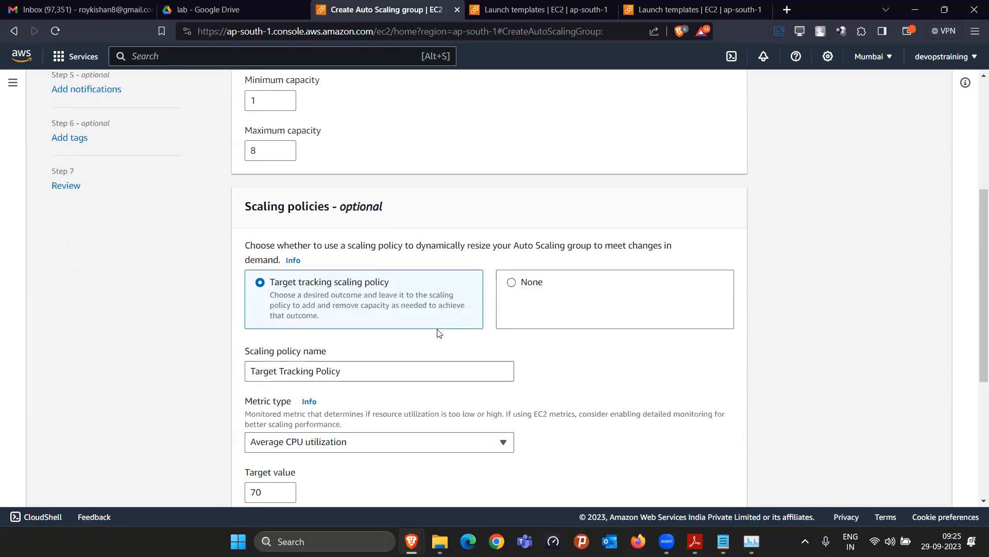
pyautogui.scroll(-4, 305, 250)
pyautogui.scroll(-1, 394, 315)
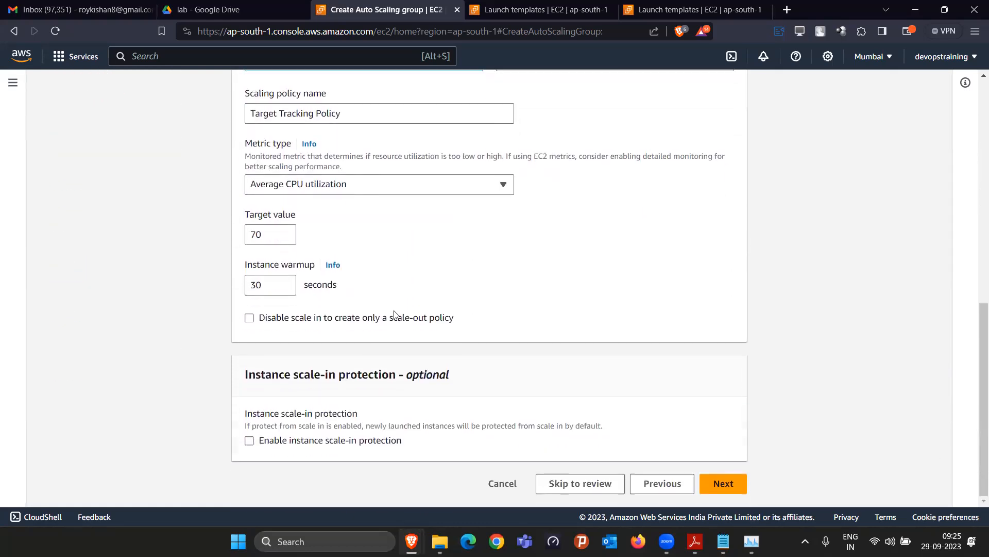
pyautogui.click(733, 487)
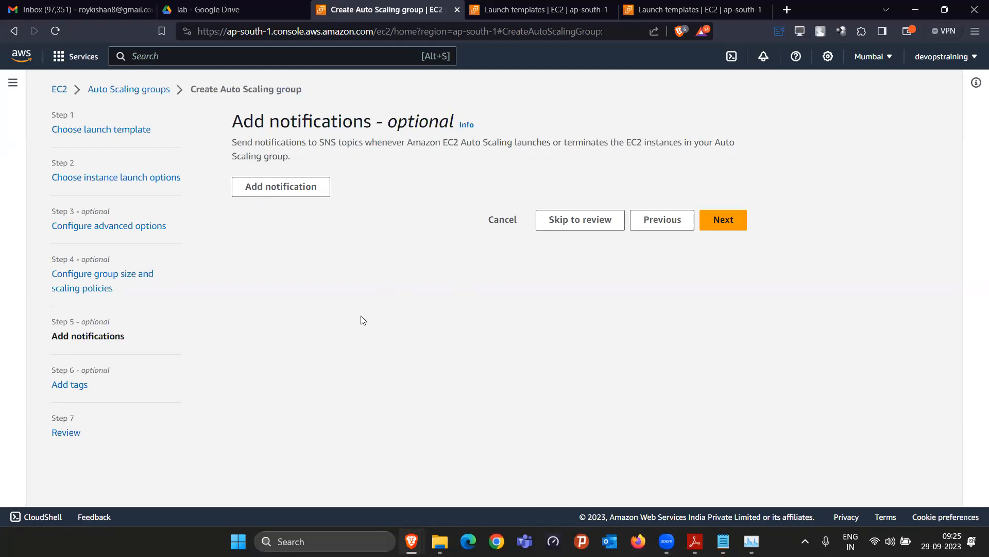
# Add a notification and search the existing SNS topics for 'myasgc' without choosing one
pyautogui.click(316, 195)
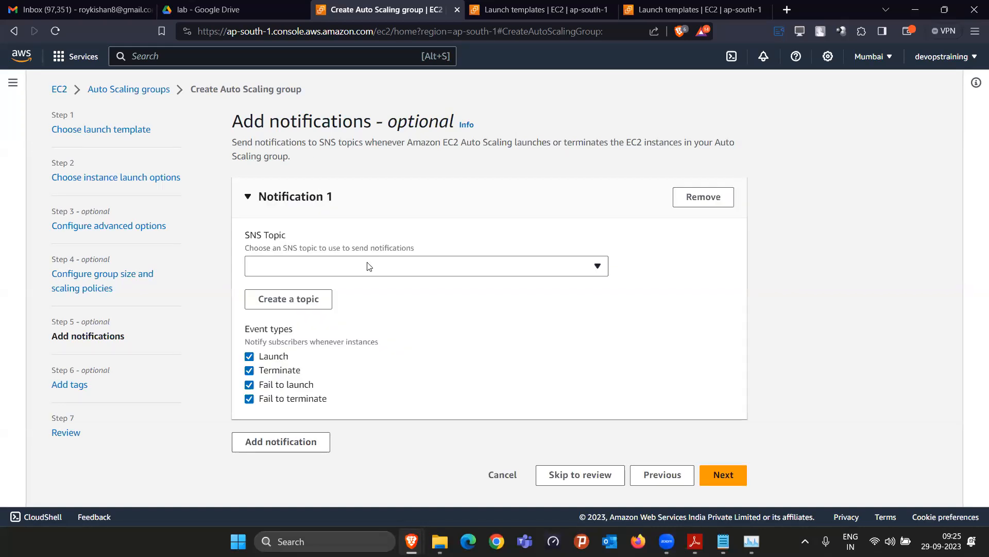
pyautogui.click(369, 266)
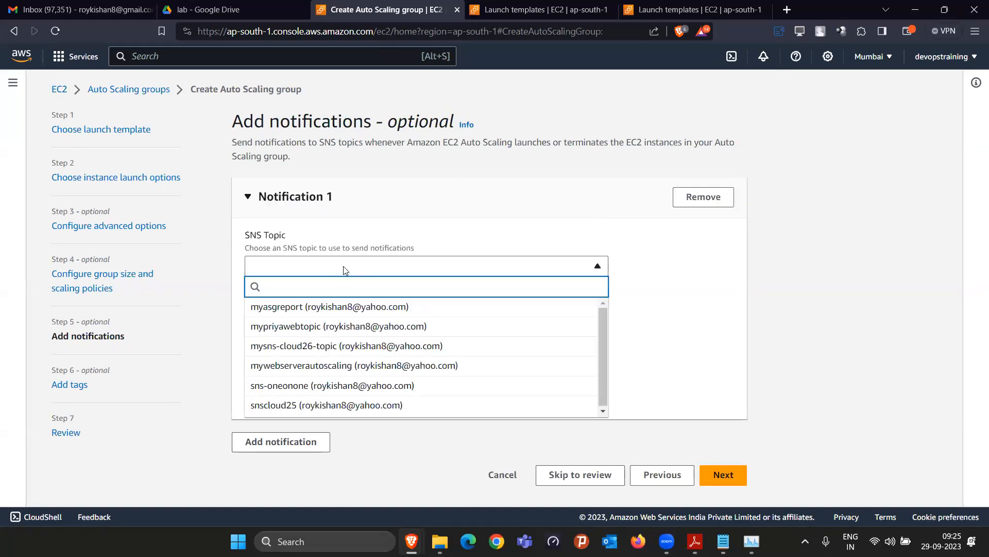
pyautogui.click(346, 265)
pyautogui.click(359, 266)
pyautogui.write('myasg')
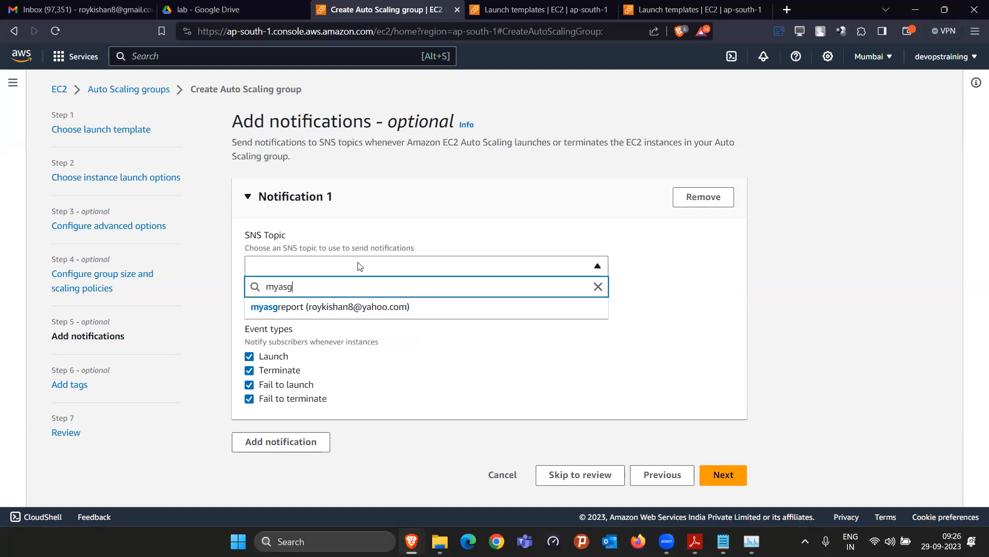
pyautogui.write('cloud27')
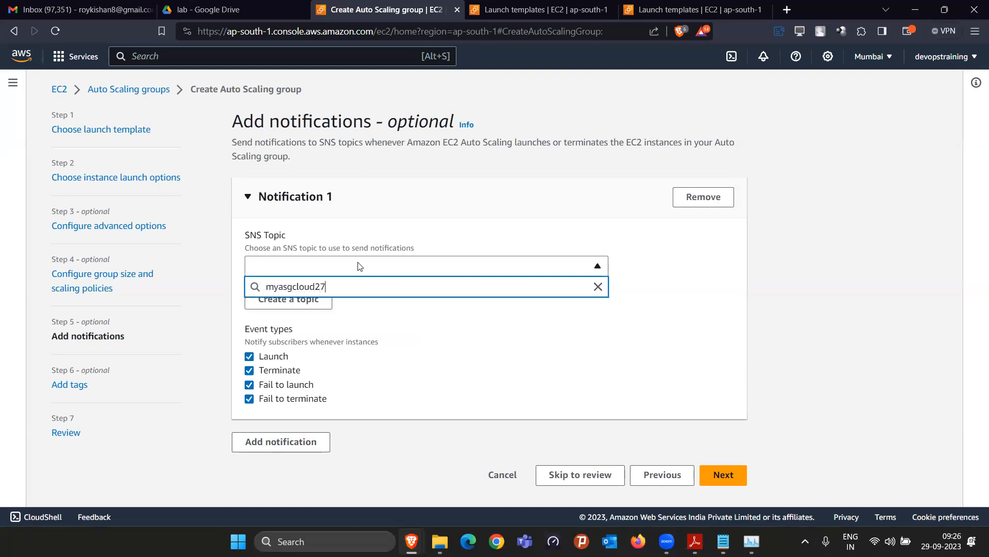
pyautogui.click(473, 238)
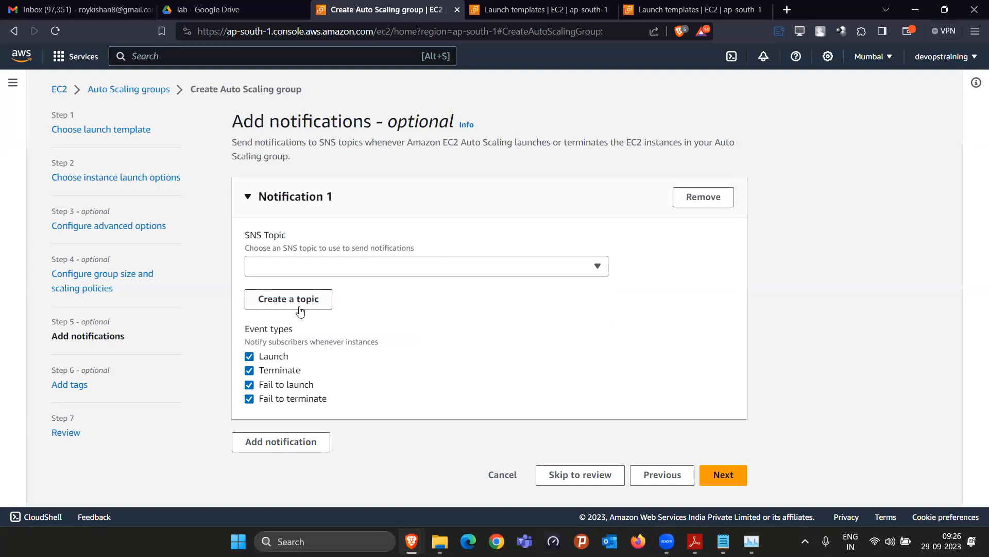
# Create a new SNS topic myasgcloud27topic that notifies the recipient's e-mail address
pyautogui.click(308, 300)
pyautogui.click(322, 256)
pyautogui.write('myasg')
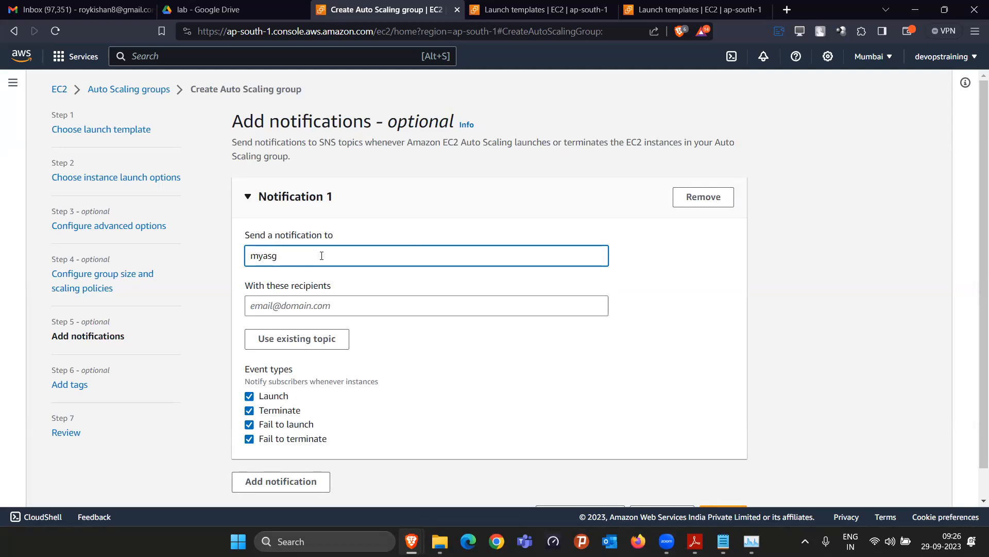
pyautogui.write('cloud27topic')
pyautogui.click(336, 307)
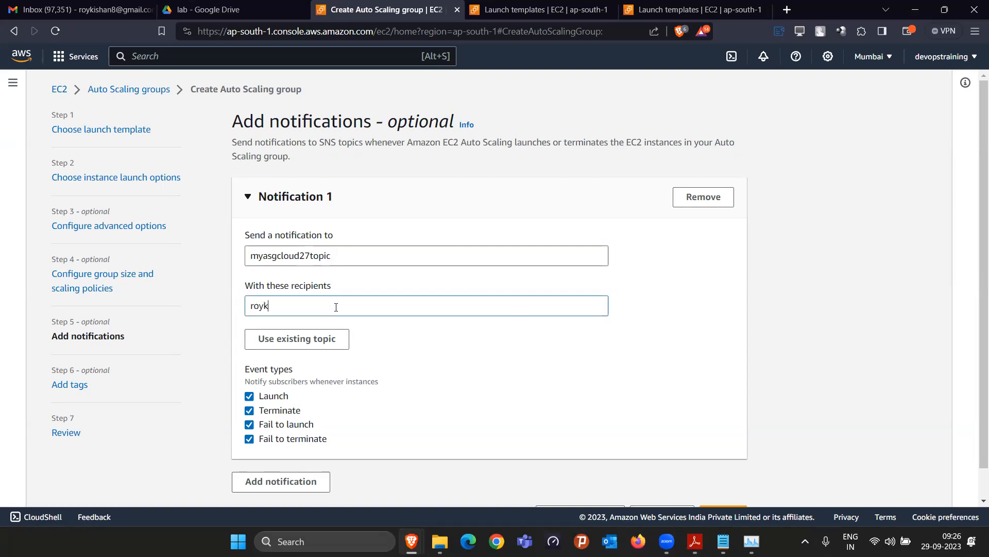
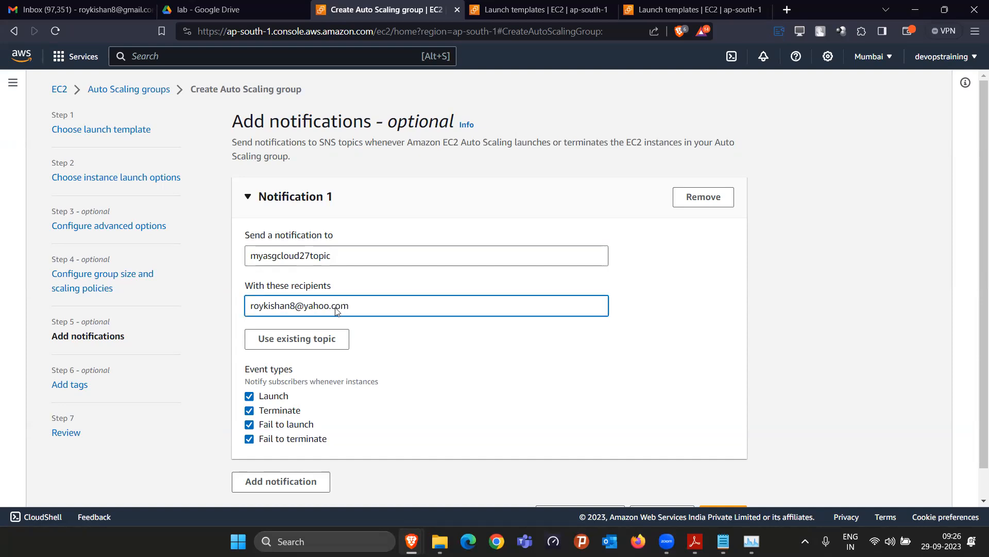
pyautogui.click(787, 10)
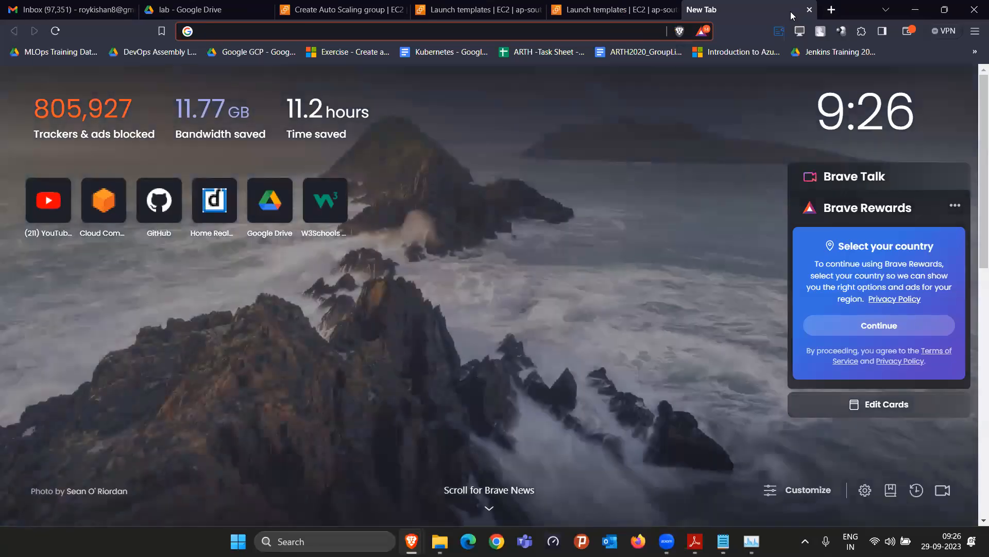
# Load Yahoo Mail from the 'yah' address suggestion
pyautogui.write('yah')
pyautogui.press('Down')
pyautogui.press('Down')
pyautogui.press('Down')
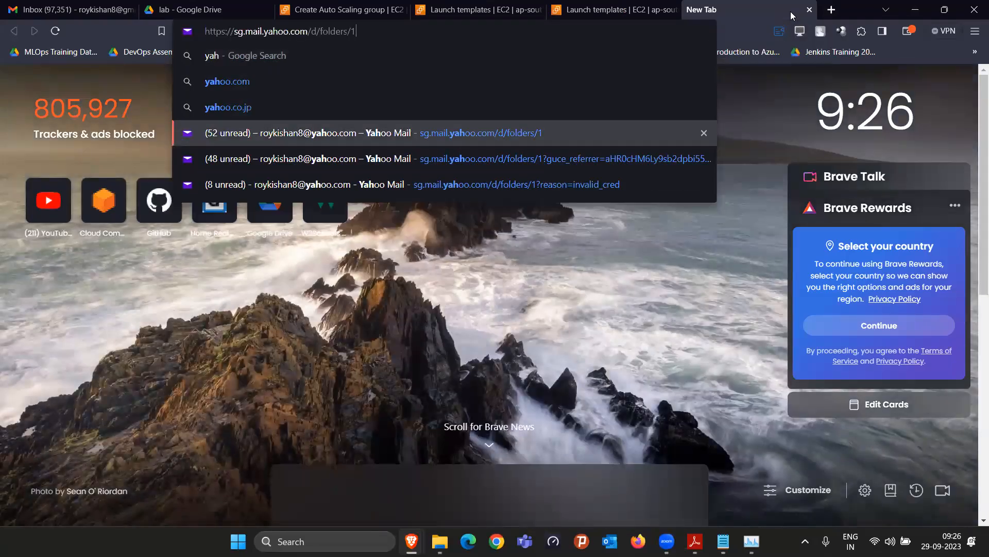
pyautogui.press('Return')
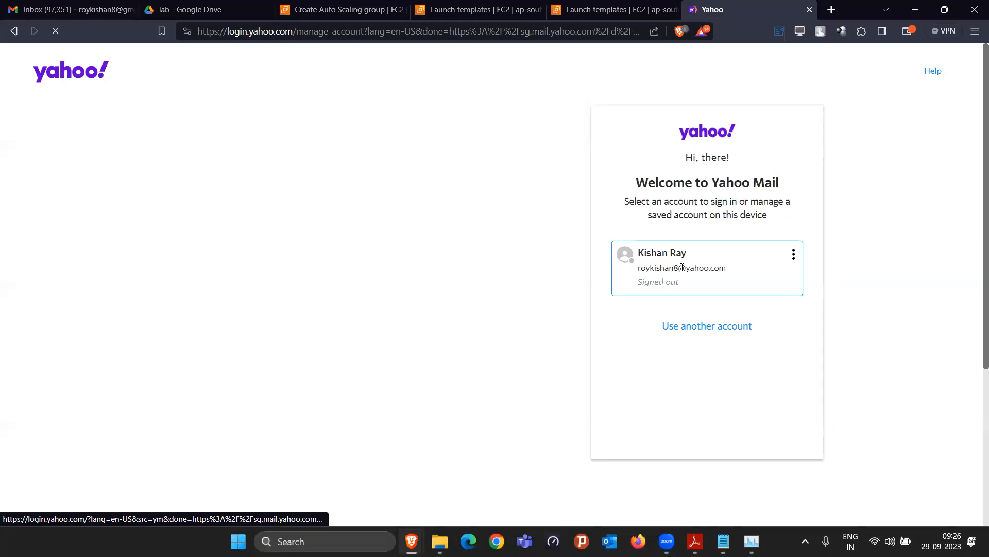
# Sign in with the chosen account, re-entering the account password after an invalid-password error
pyautogui.click(671, 262)
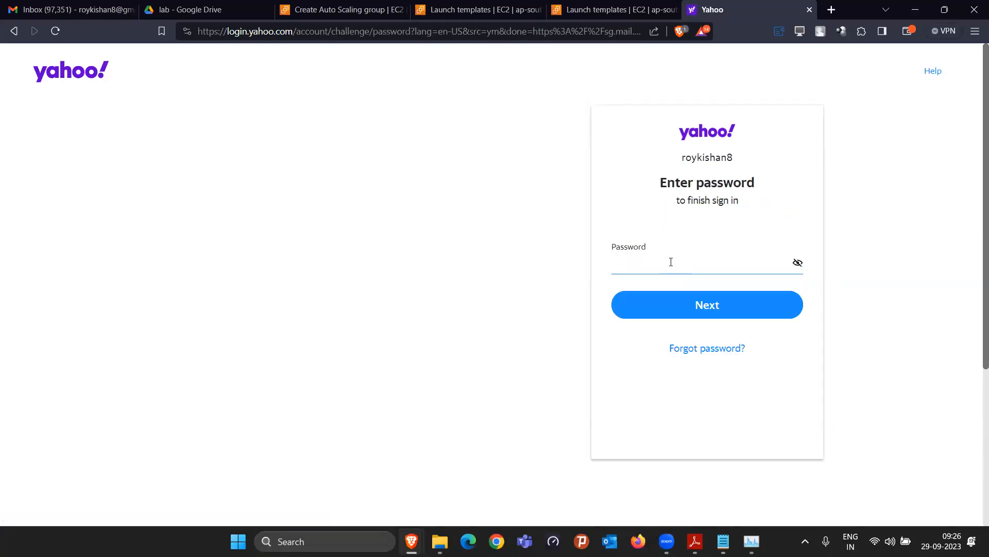
pyautogui.rightClick(669, 263)
pyautogui.click(662, 256)
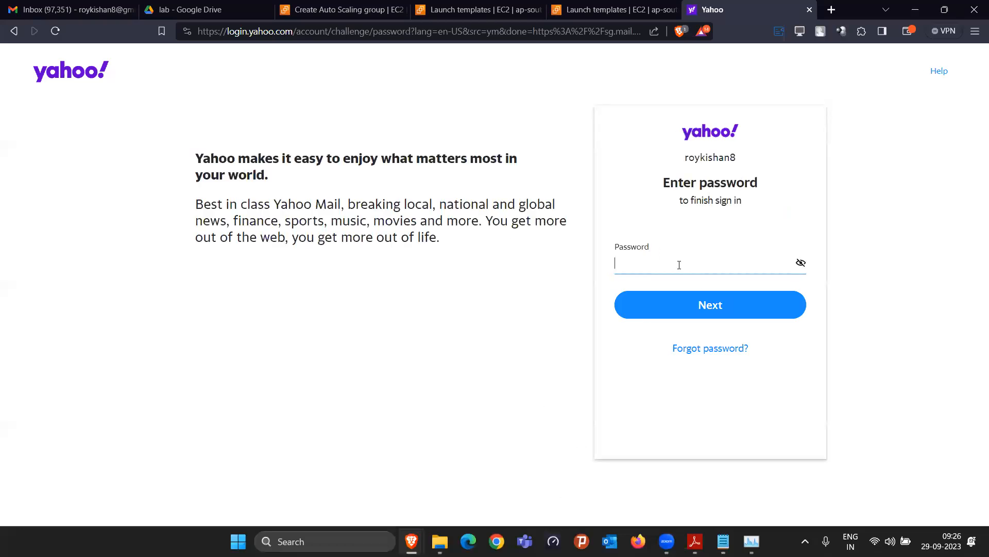
pyautogui.write('•••••')
pyautogui.press('Return')
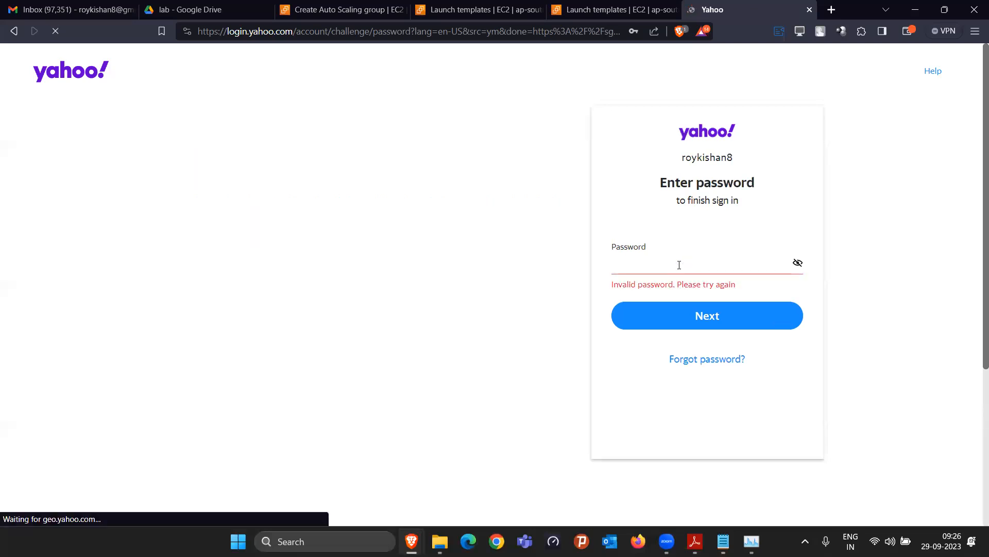
pyautogui.write('••••••••••')
pyautogui.press('Return')
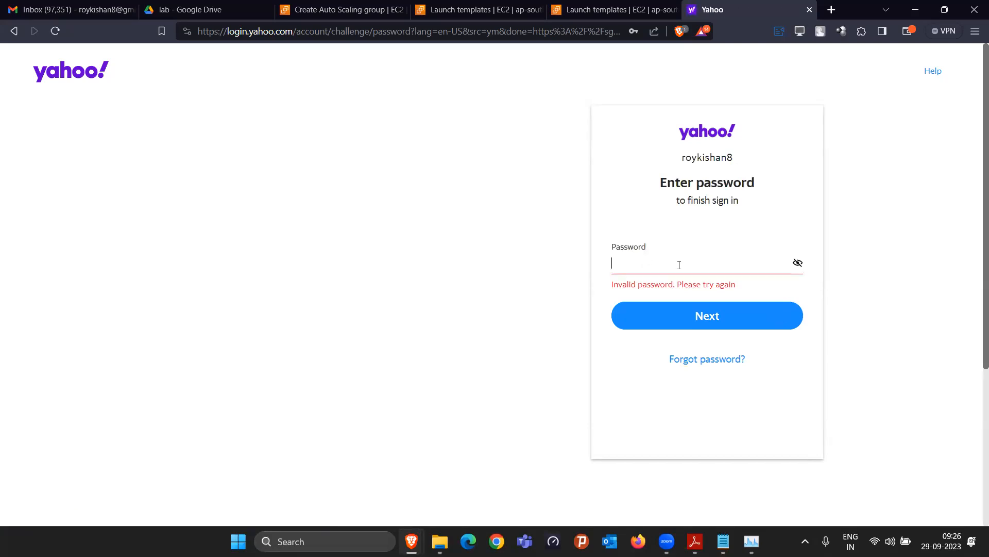
pyautogui.write('•')
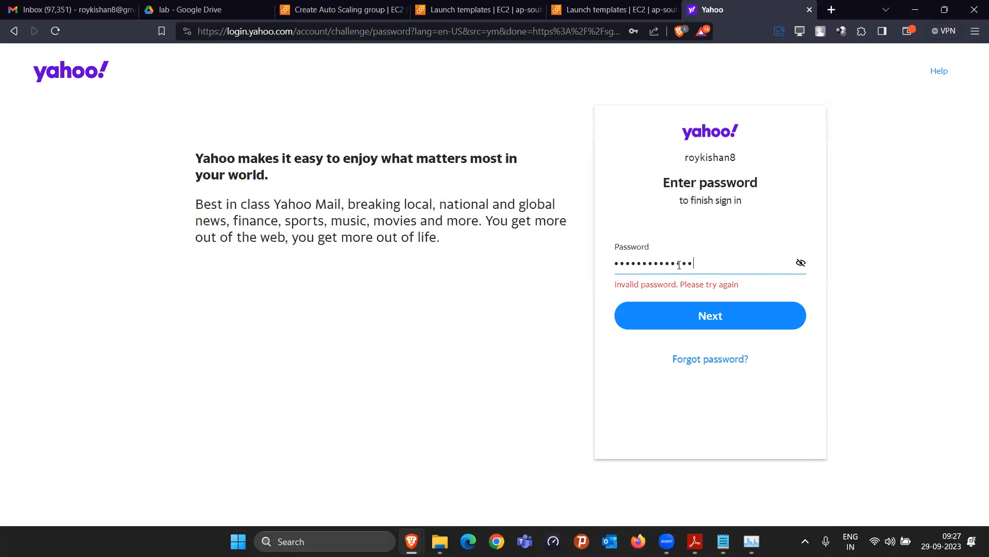
pyautogui.press('Return')
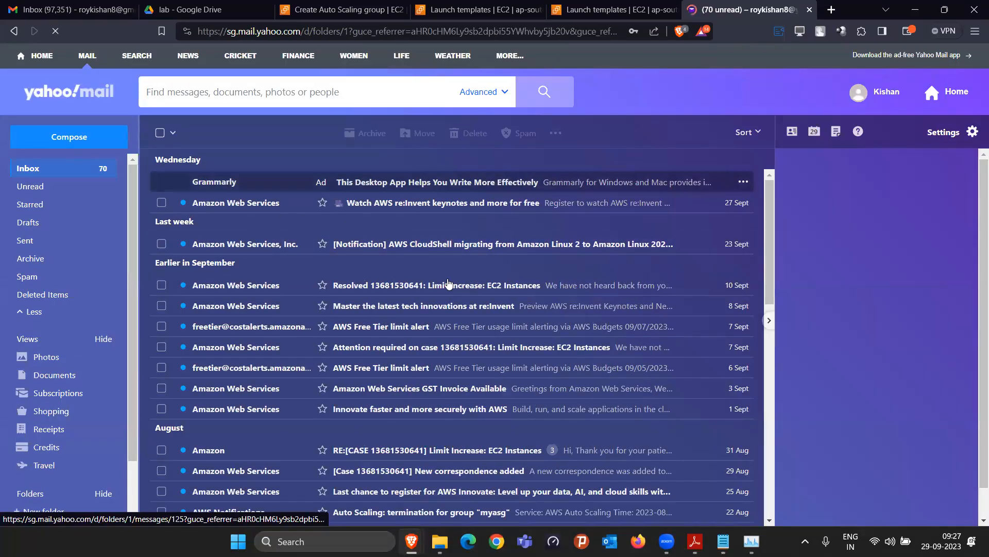
# Decline saving the password, read the AWS Free Tier limit alert, and return to the inbox
pyautogui.click(703, 51)
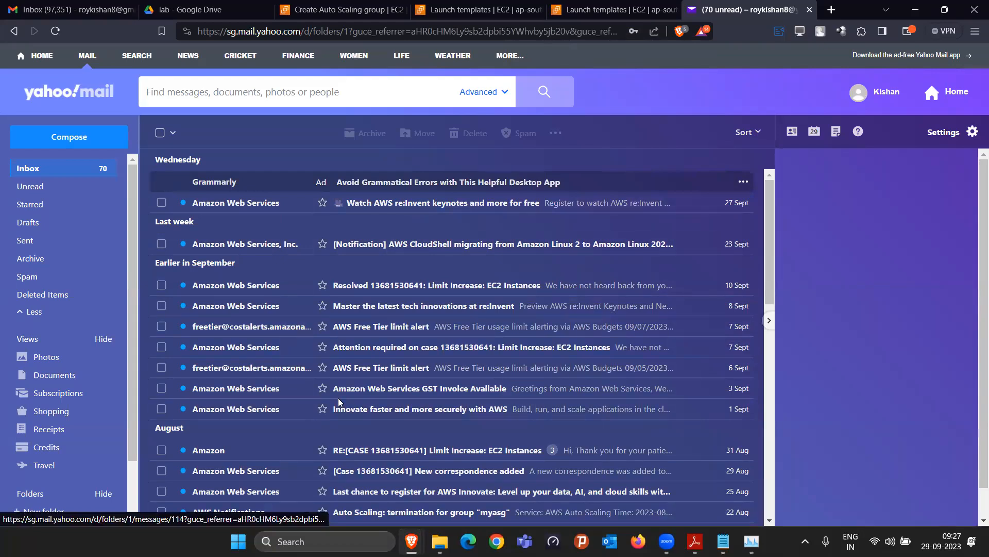
pyautogui.scroll(-10, 339, 499)
pyautogui.scroll(10, 345, 384)
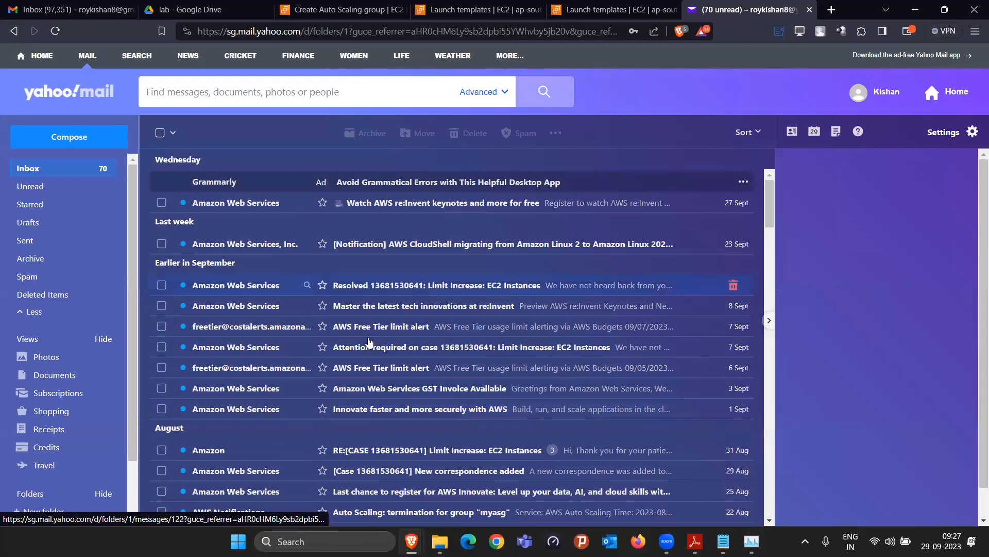
pyautogui.click(422, 326)
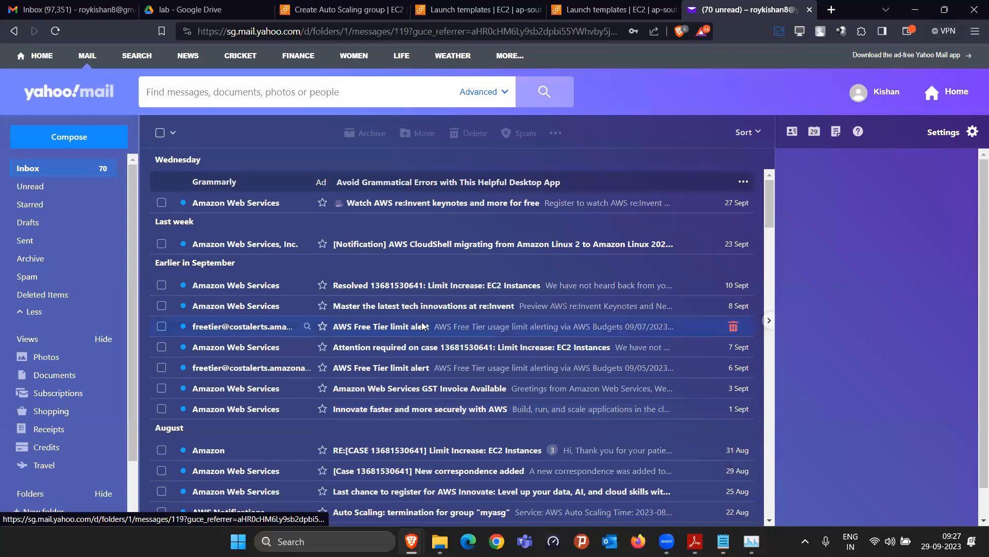
pyautogui.scroll(-2, 177, 282)
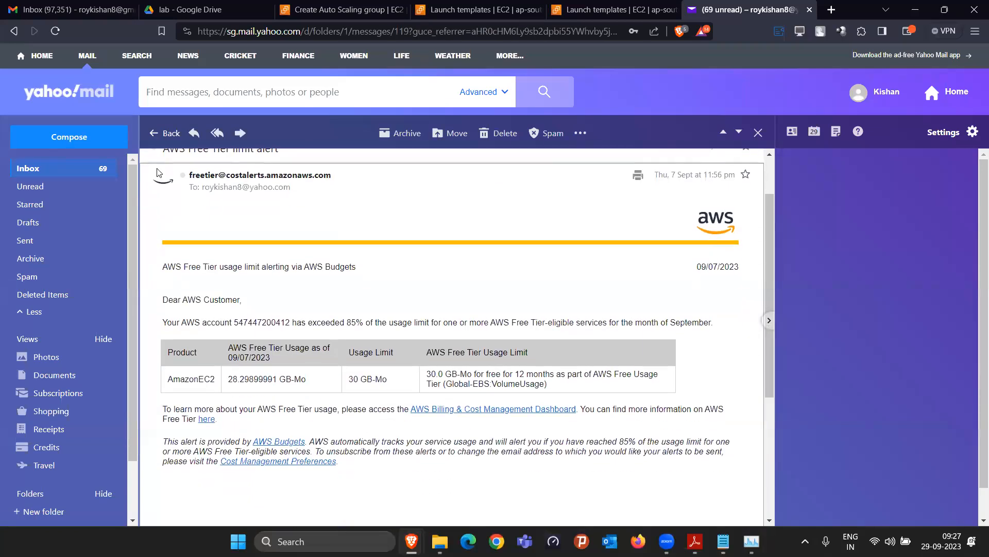
pyautogui.scroll(2, 160, 172)
pyautogui.click(163, 133)
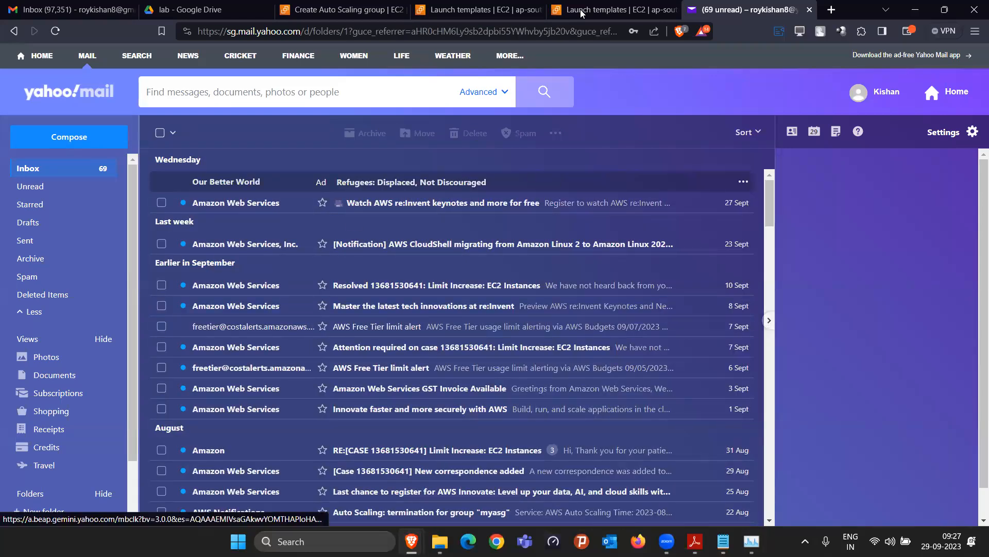
pyautogui.click(335, 10)
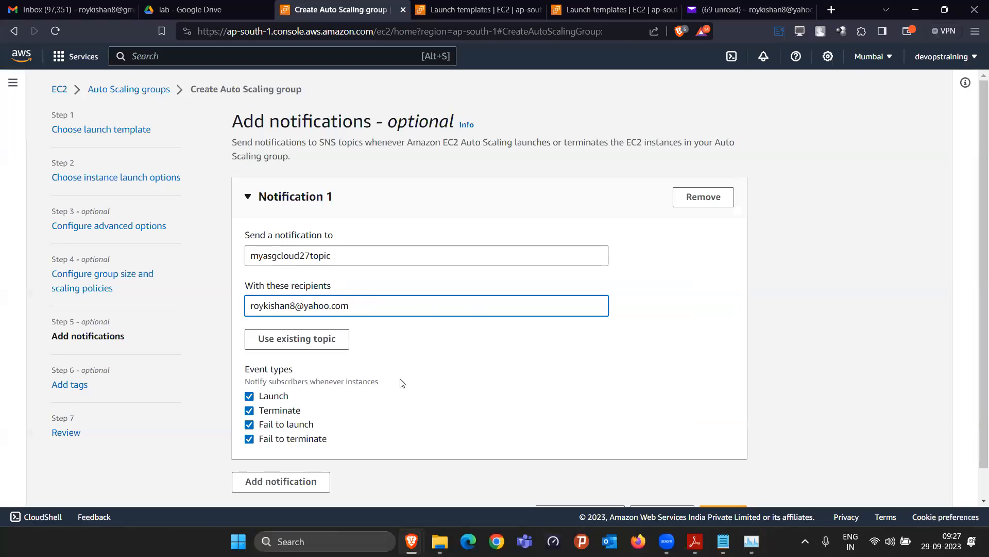
# Skip past notifications and tags, then create Auto Scaling group myasg from the Review page
pyautogui.scroll(-1, 400, 380)
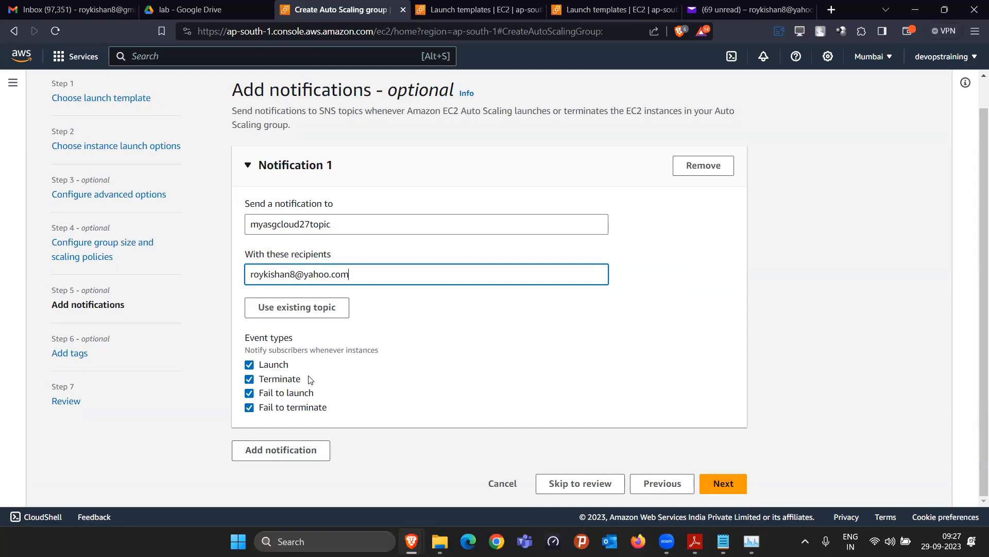
pyautogui.click(734, 477)
pyautogui.click(724, 392)
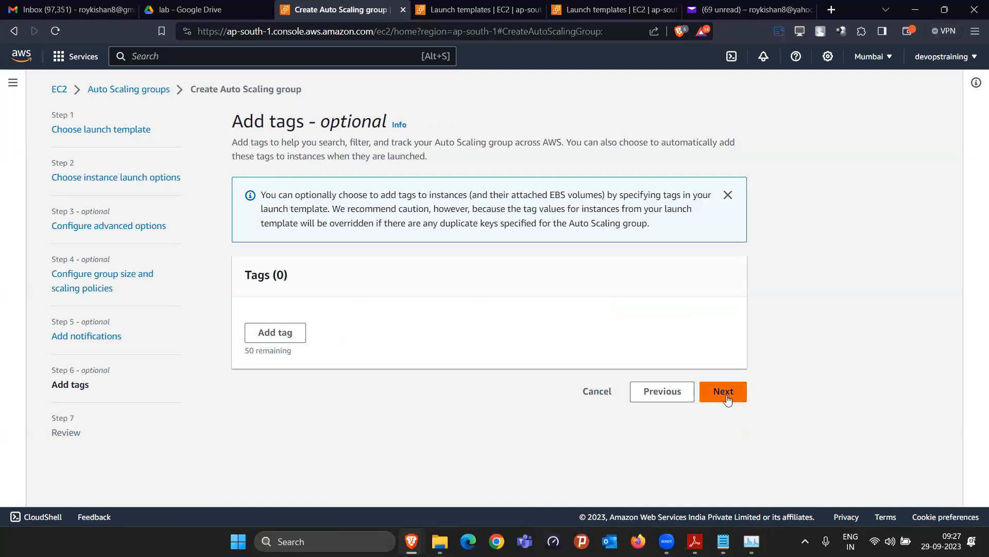
pyautogui.scroll(-1, 696, 435)
pyautogui.scroll(-20, 697, 435)
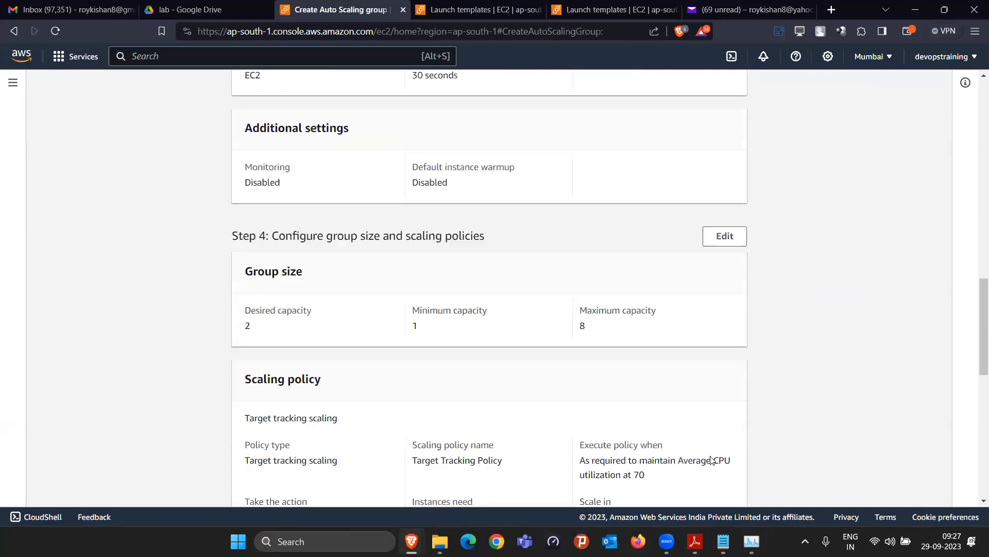
pyautogui.click(693, 483)
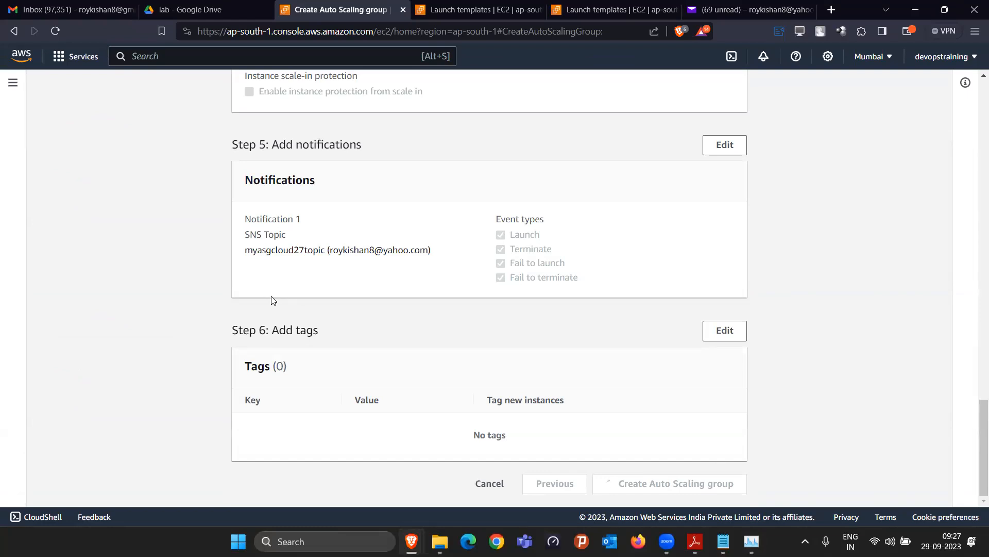
# Open the EC2 Instances list from the navigation menu
pyautogui.click(446, 11)
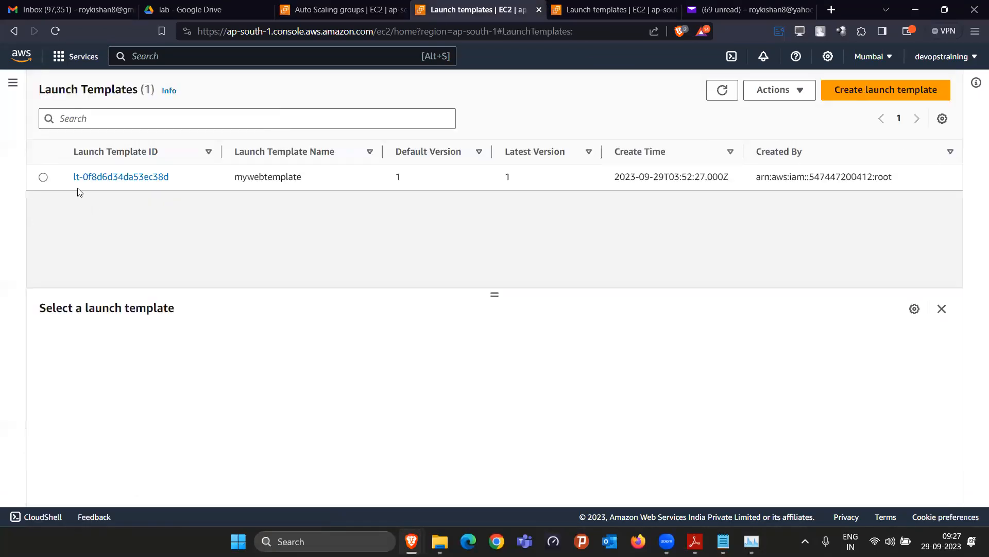
pyautogui.click(10, 84)
pyautogui.click(44, 212)
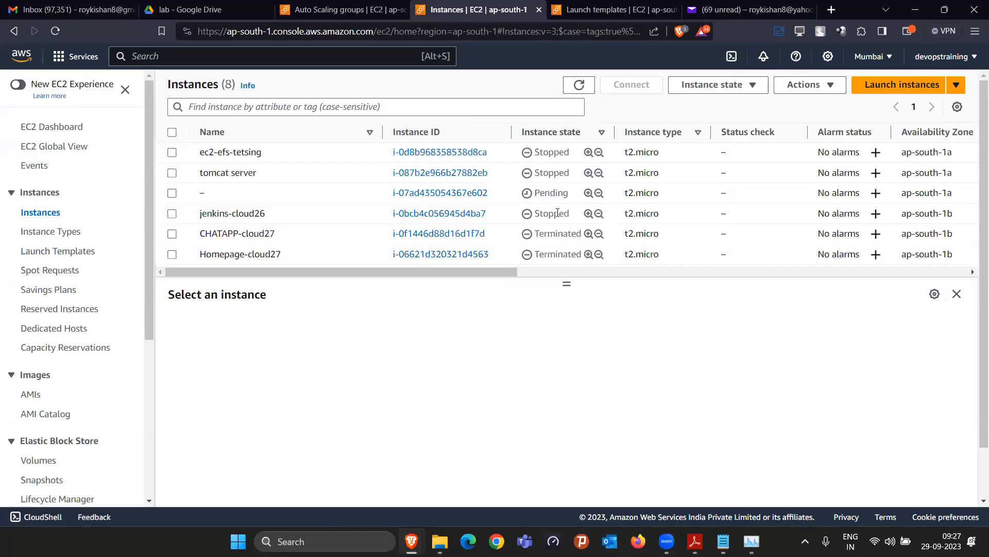
pyautogui.scroll(-1, 558, 212)
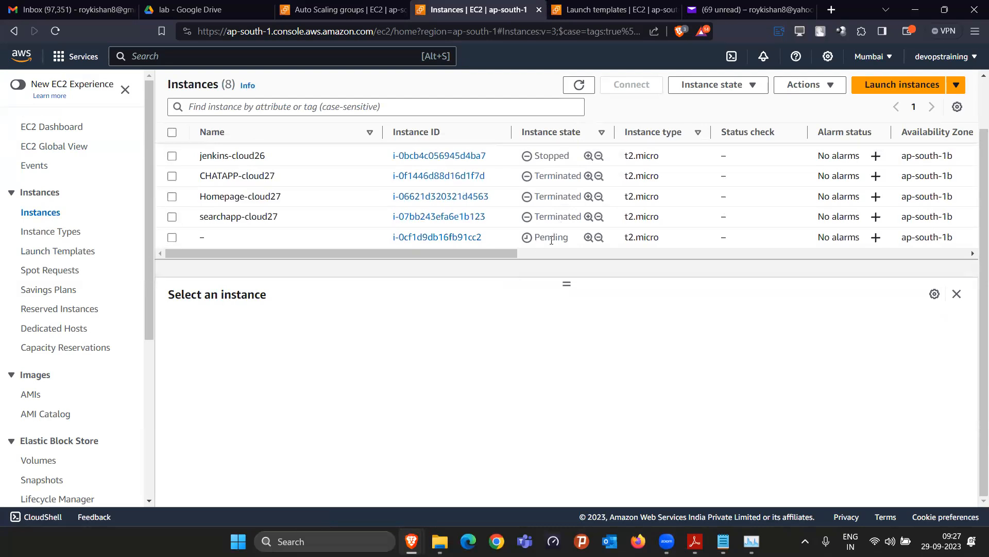
pyautogui.scroll(1, 536, 206)
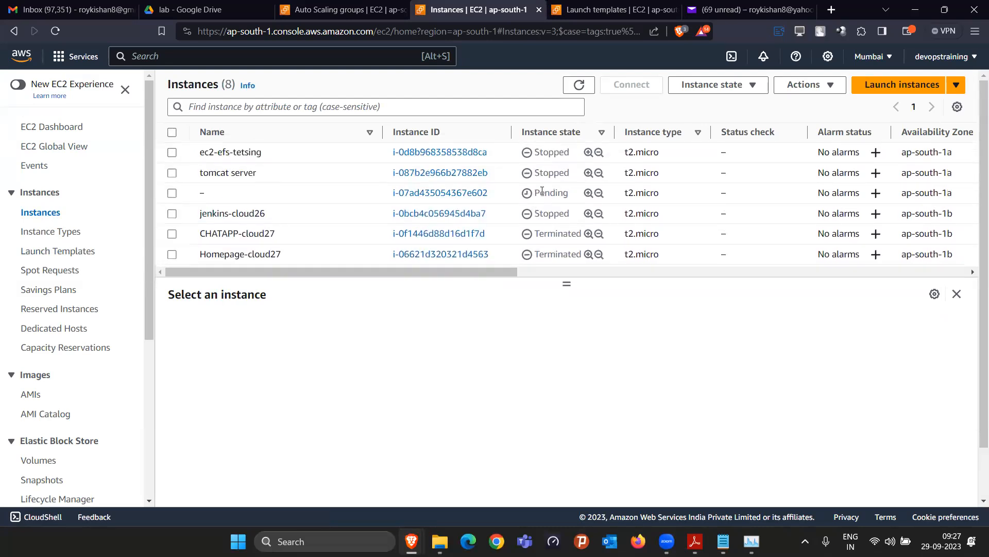
pyautogui.scroll(-1, 542, 192)
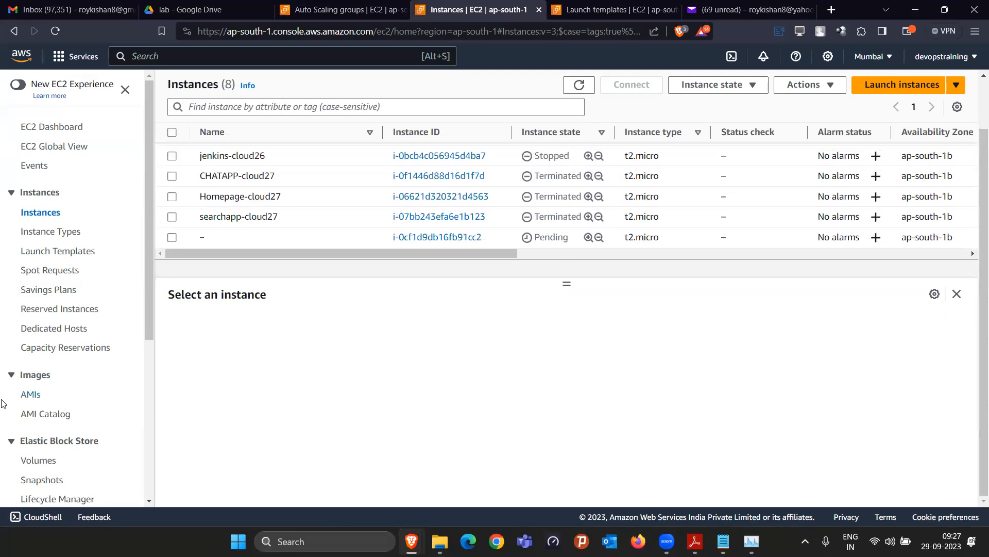
pyautogui.scroll(-3, 21, 402)
# Look over the Load Balancers and Target Groups pages, then return to Instances
pyautogui.click(48, 476)
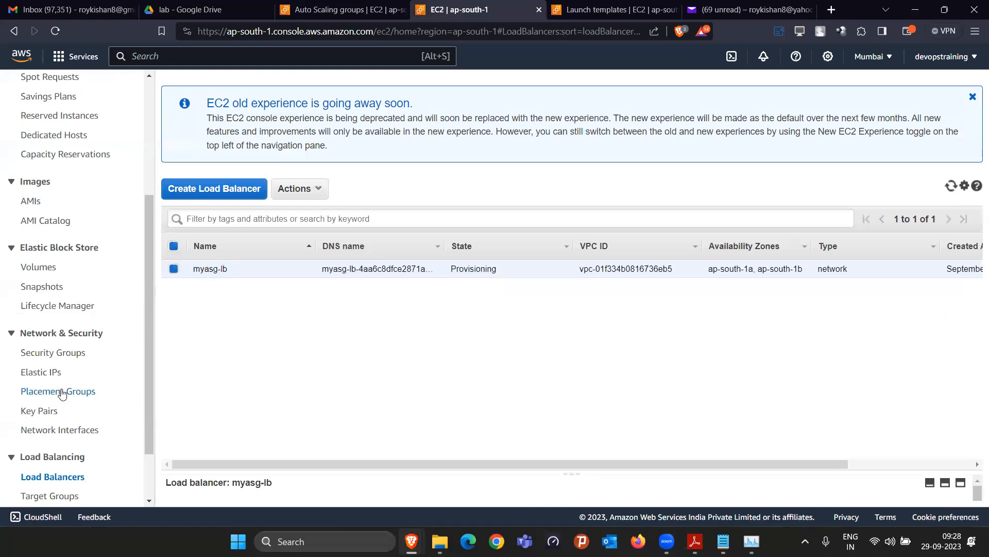
pyautogui.scroll(-2, 78, 390)
pyautogui.click(46, 426)
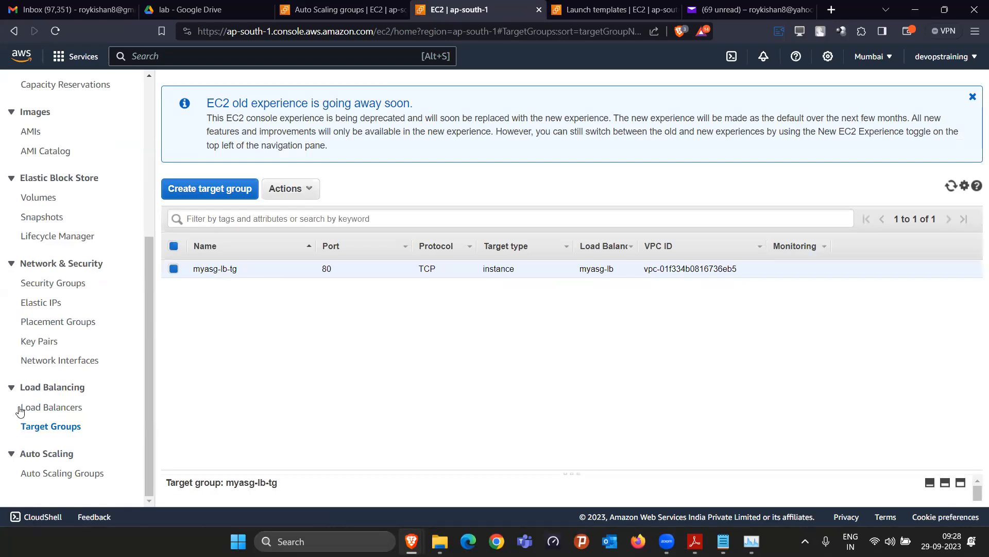
pyautogui.scroll(5, 19, 411)
pyautogui.click(39, 211)
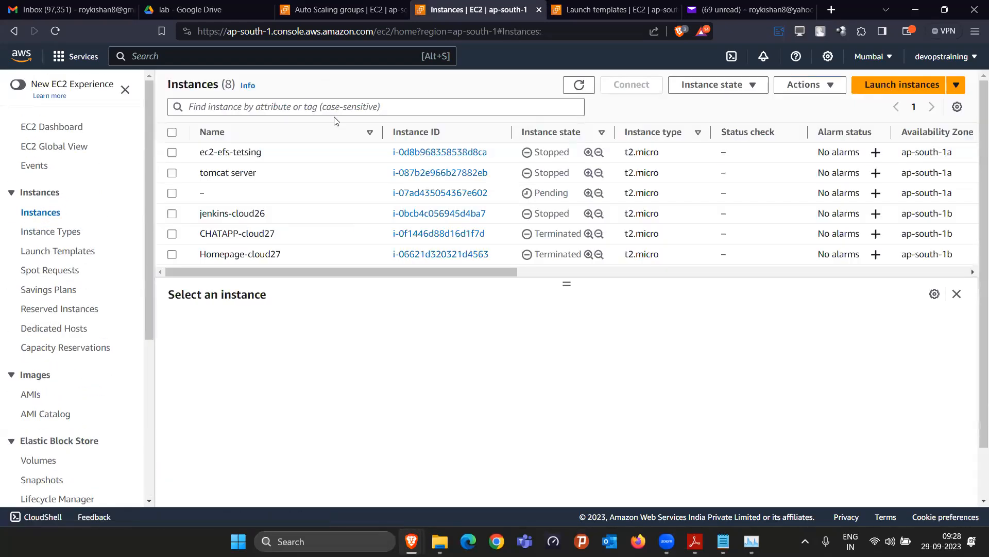
# Filter the instance list to Instance state = running
pyautogui.click(335, 115)
pyautogui.write('runn')
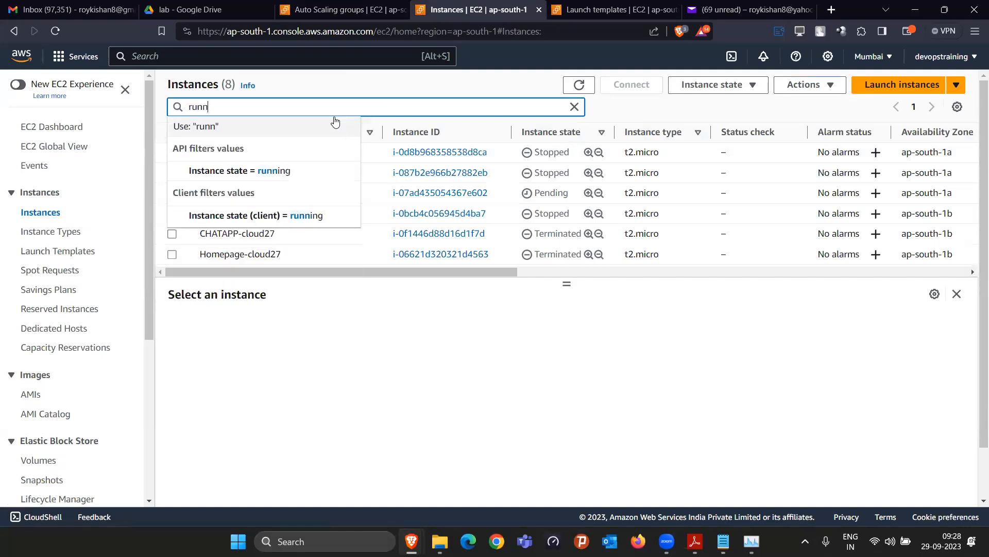
pyautogui.click(263, 170)
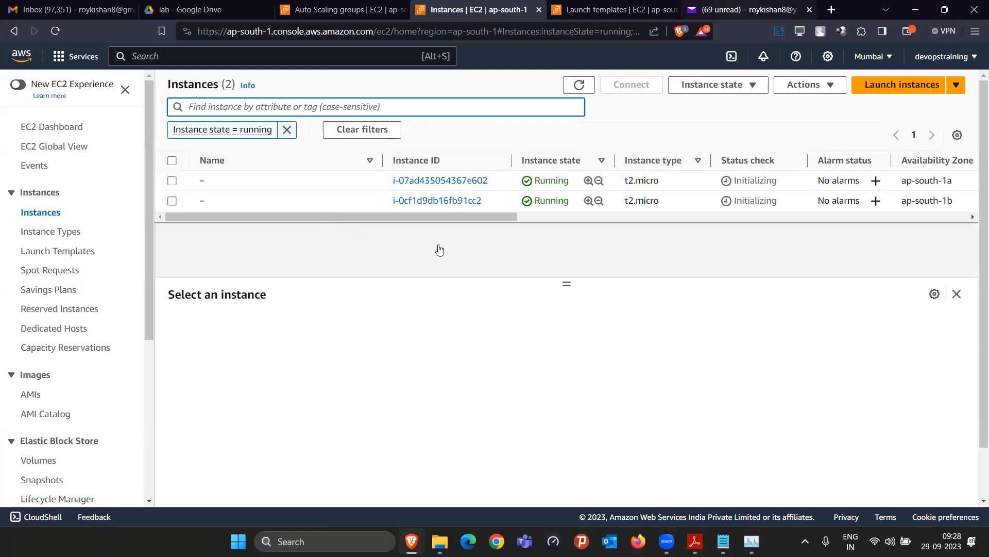
pyautogui.click(748, 10)
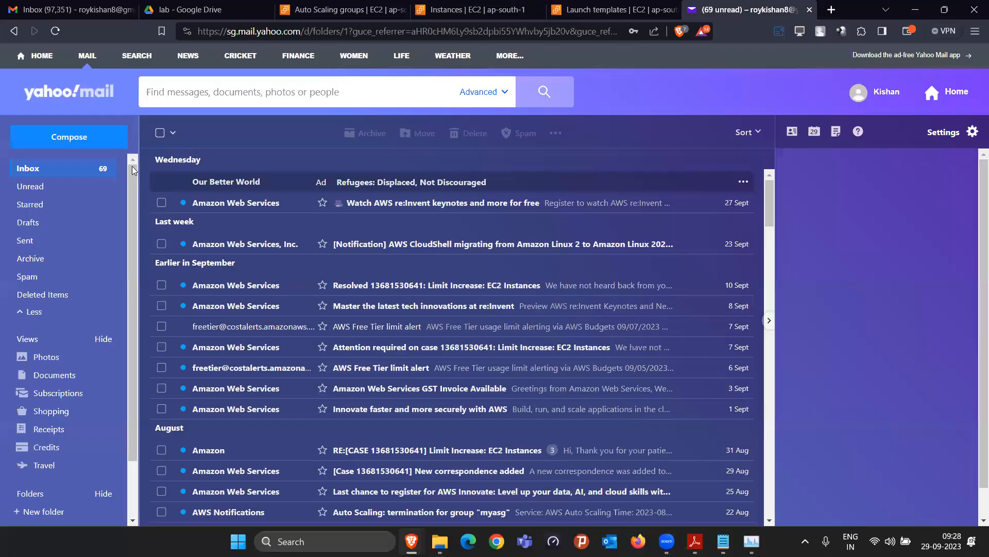
# Reload Yahoo Mail and confirm the myasgcloud27topic subscription from the AWS confirmation email
pyautogui.click(54, 31)
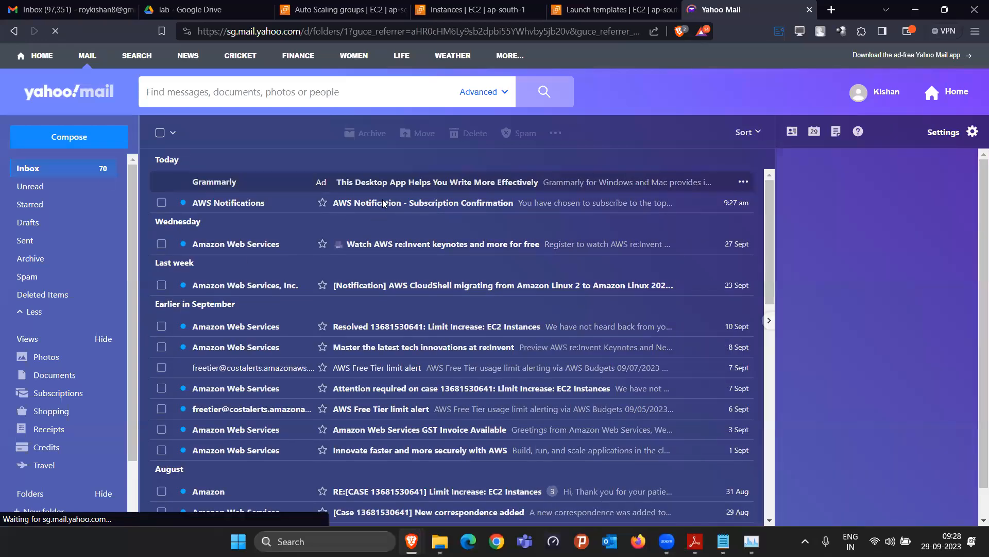
pyautogui.click(435, 200)
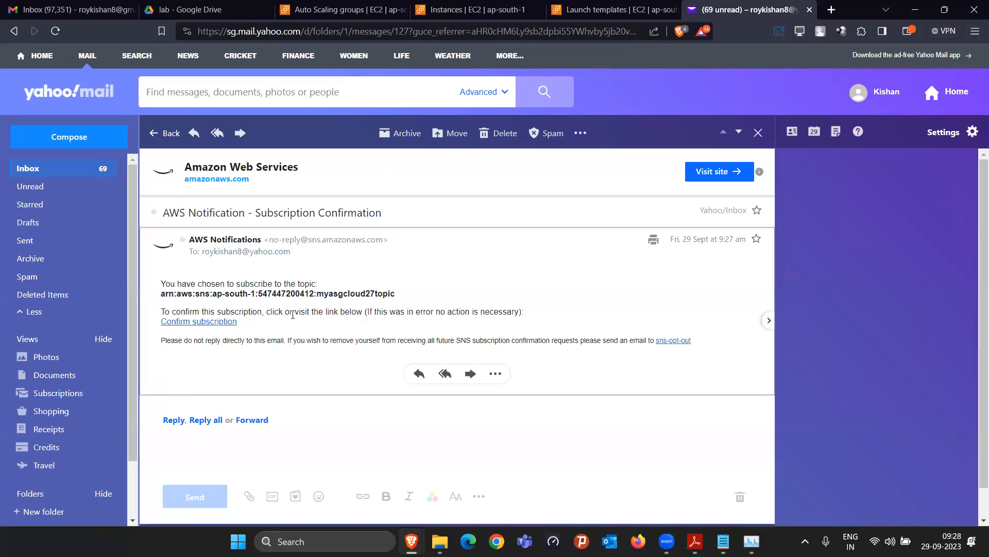
pyautogui.click(210, 322)
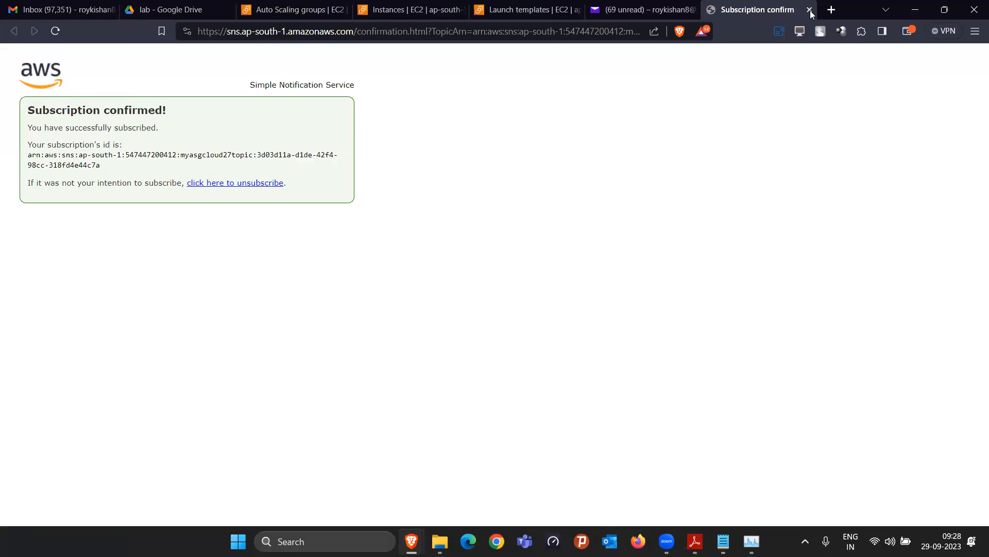
pyautogui.click(810, 12)
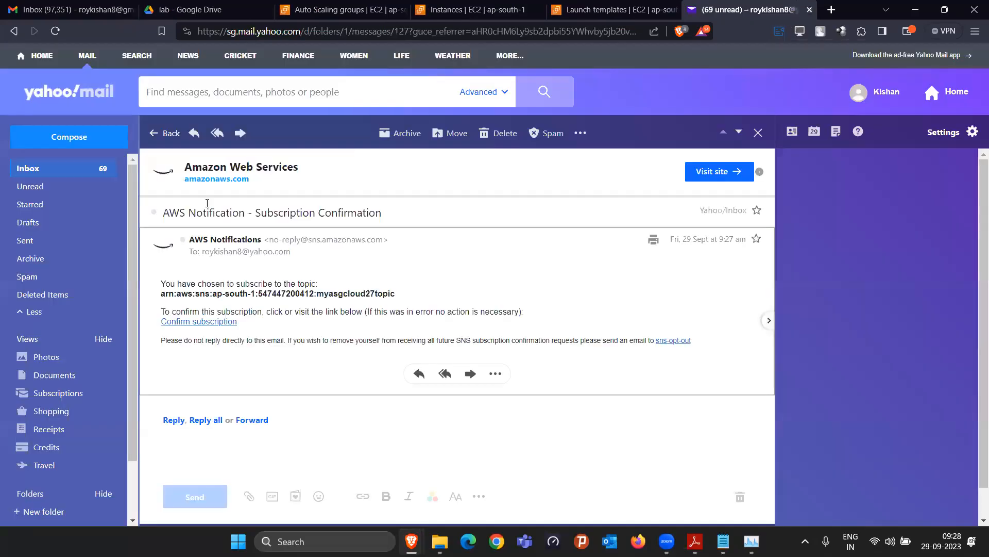
pyautogui.click(158, 132)
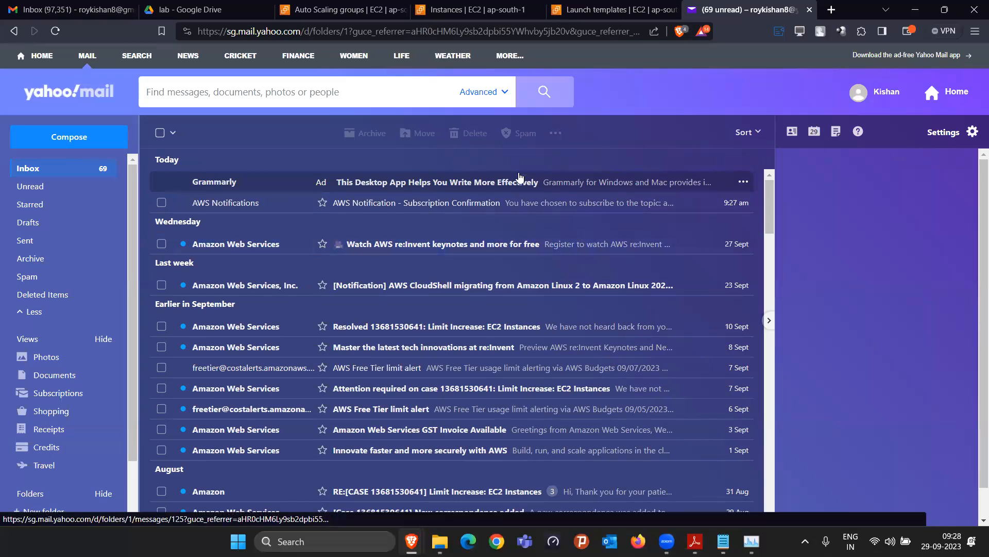
pyautogui.click(315, 7)
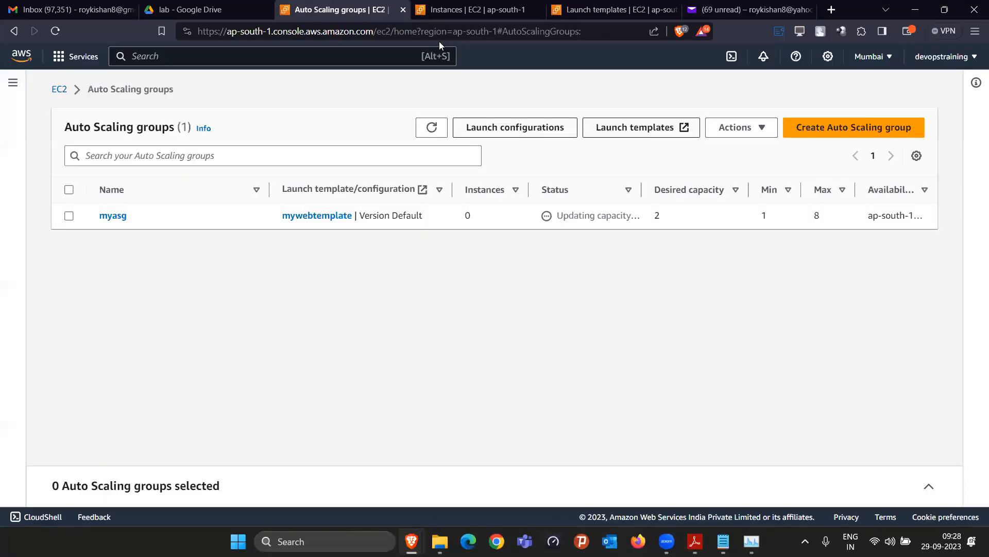
# Refresh the Auto Scaling groups list until myasg shows 2 instances
pyautogui.click(431, 129)
pyautogui.click(430, 128)
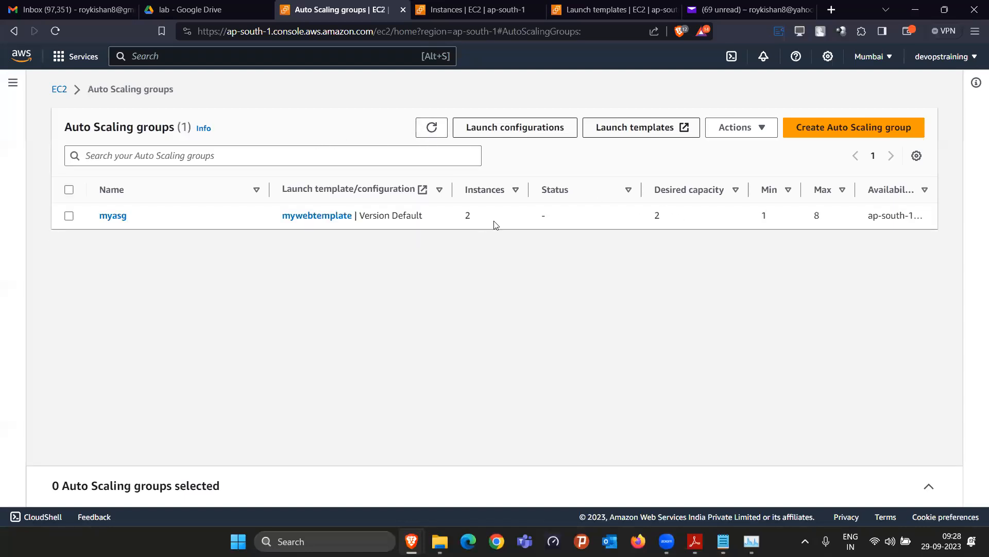
pyautogui.click(443, 12)
# Copy load balancer myasg-lb's DNS name from its details pane
pyautogui.hotkey('ctrl', 'Tab')
pyautogui.scroll(-5, 52, 407)
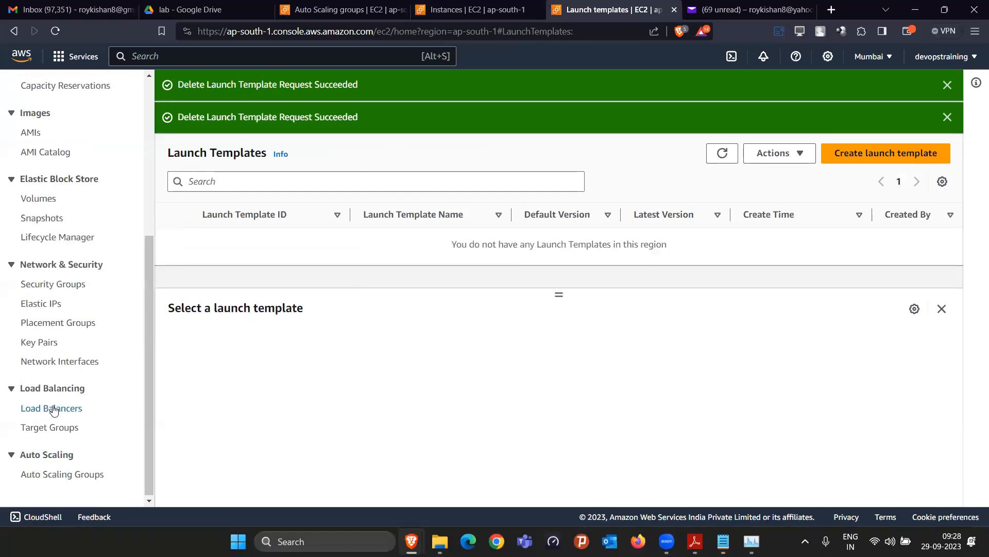
pyautogui.click(54, 409)
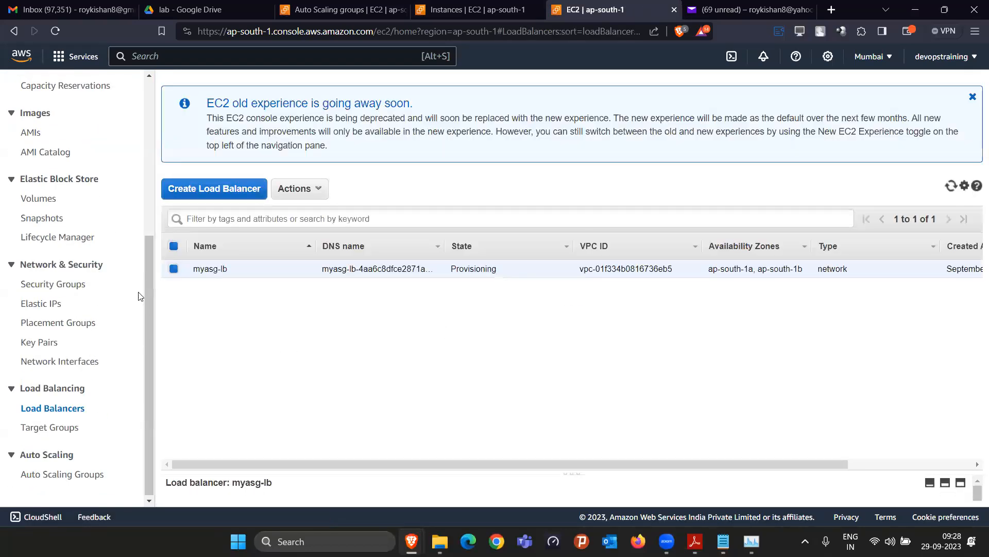
pyautogui.moveTo(574, 470); pyautogui.dragTo(579, 311)
pyautogui.click(973, 97)
pyautogui.click(562, 345)
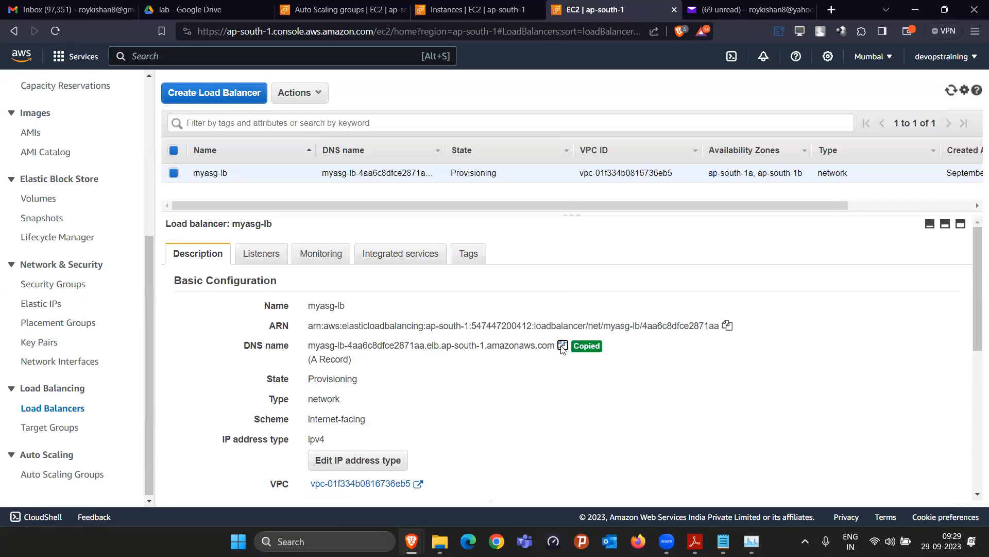
pyautogui.click(837, 10)
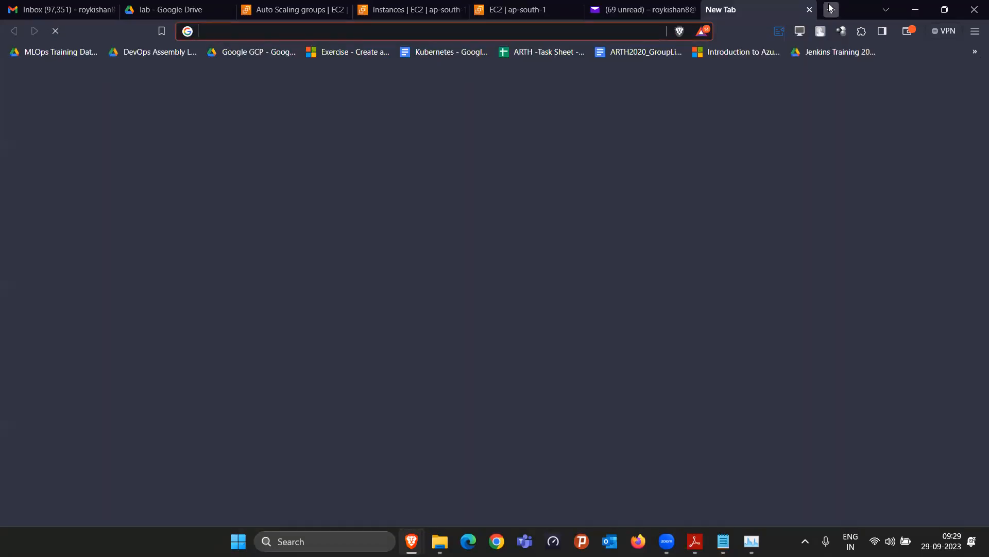
# Load the myasg-lb DNS address in a new tab, retrying after 'This site can't be reached'
pyautogui.hotkey('ctrl', 'v')
pyautogui.press('Return')
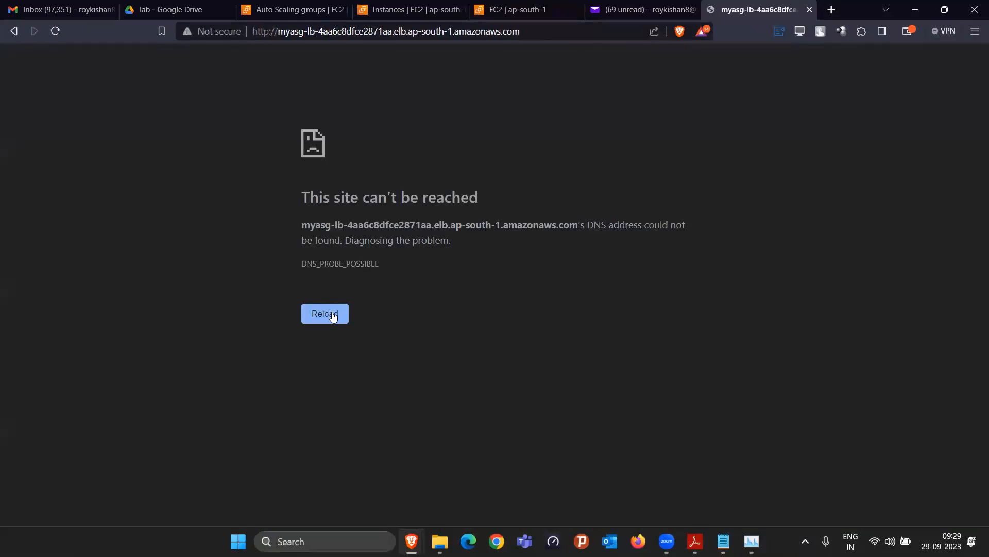
pyautogui.click(330, 315)
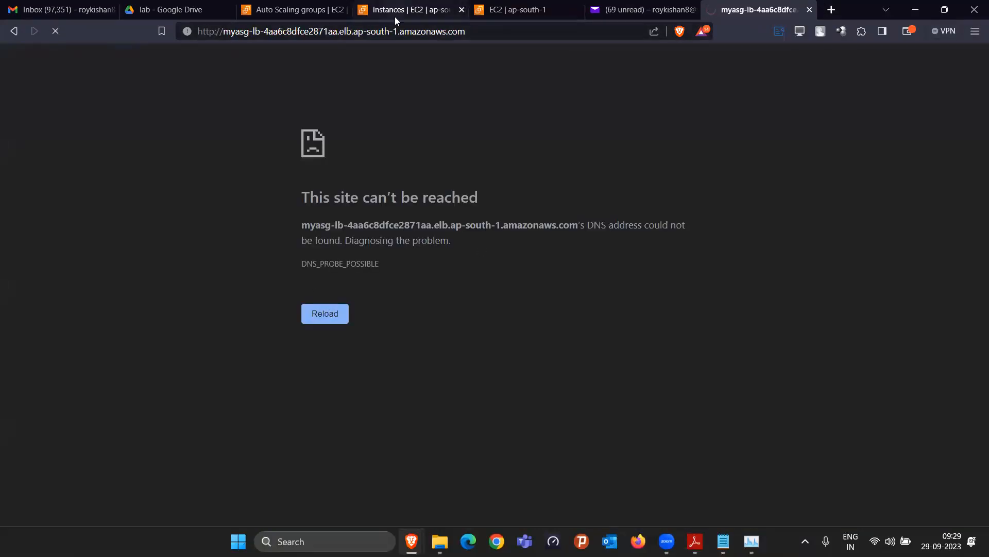
pyautogui.click(398, 12)
pyautogui.click(512, 8)
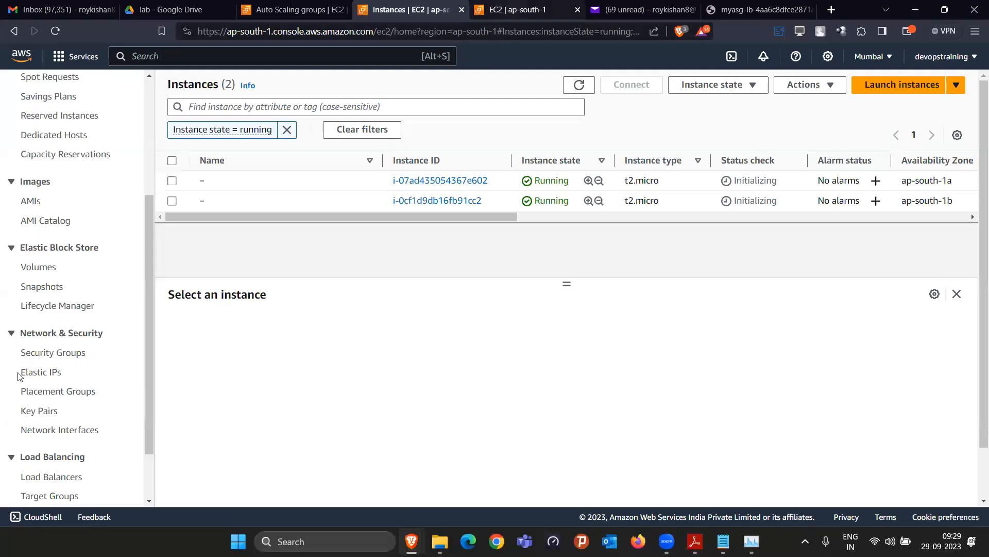
# View myasg-lb-tg's Targets, showing two instances registering, and recheck the load balancer address
pyautogui.click(43, 427)
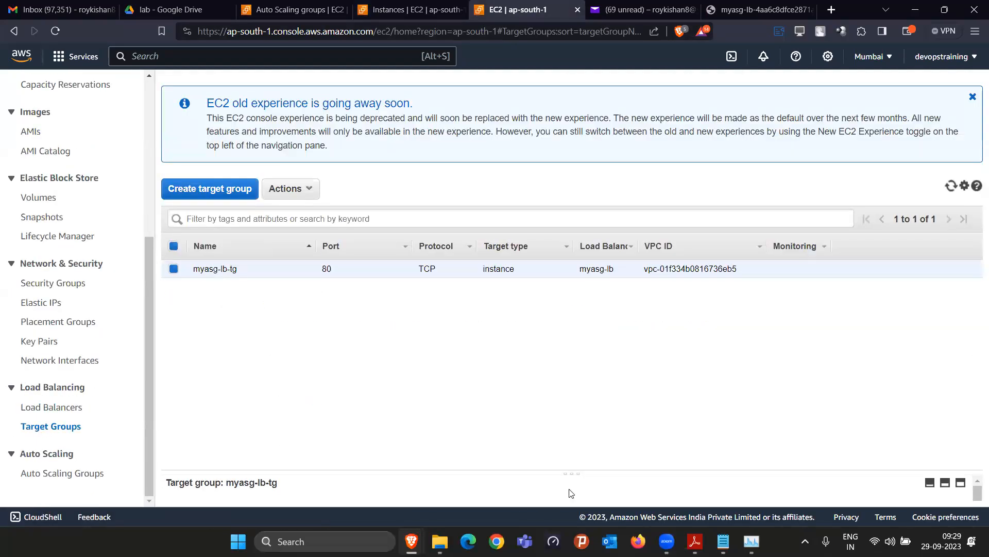
pyautogui.moveTo(572, 472); pyautogui.dragTo(578, 313)
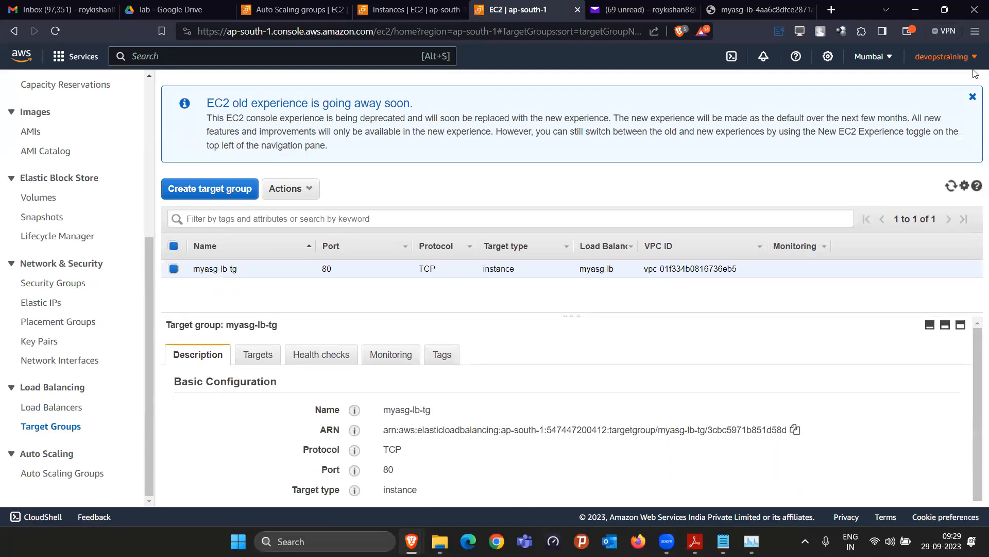
pyautogui.click(973, 97)
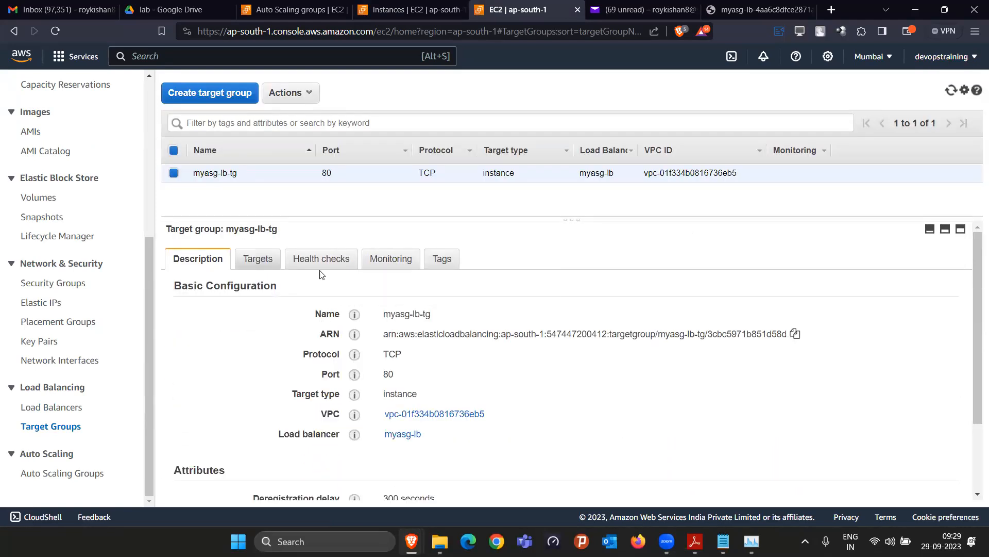
pyautogui.click(263, 257)
pyautogui.scroll(-1, 679, 411)
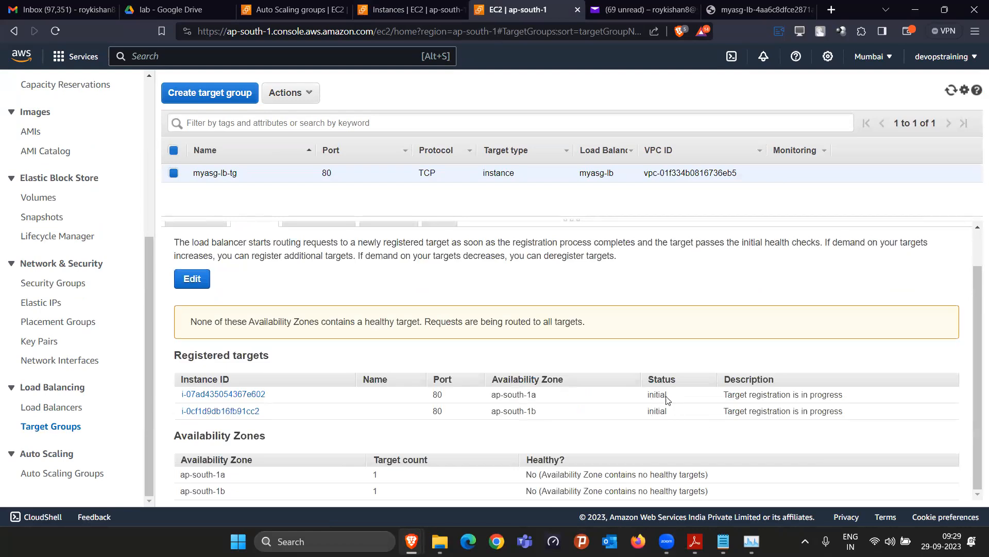
pyautogui.click(755, 9)
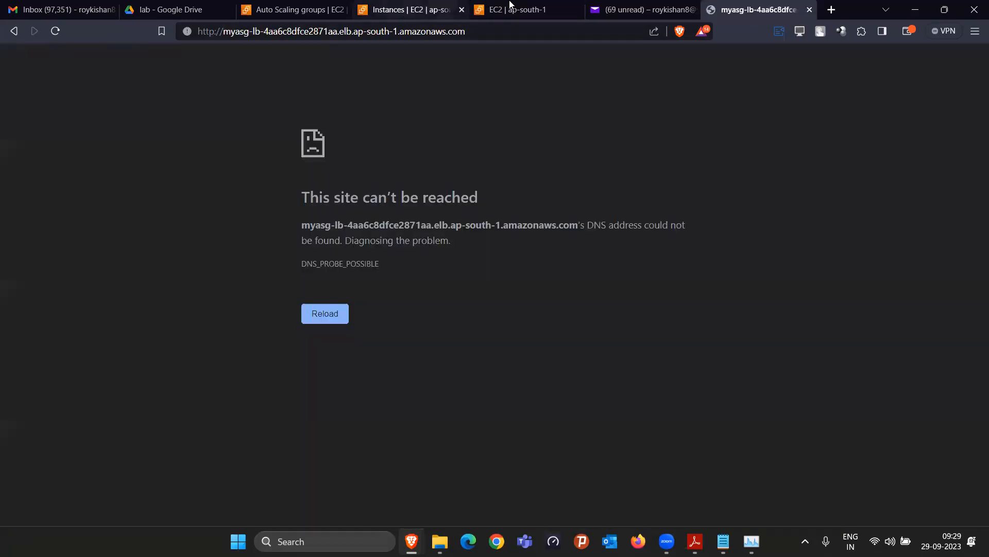
pyautogui.click(509, 8)
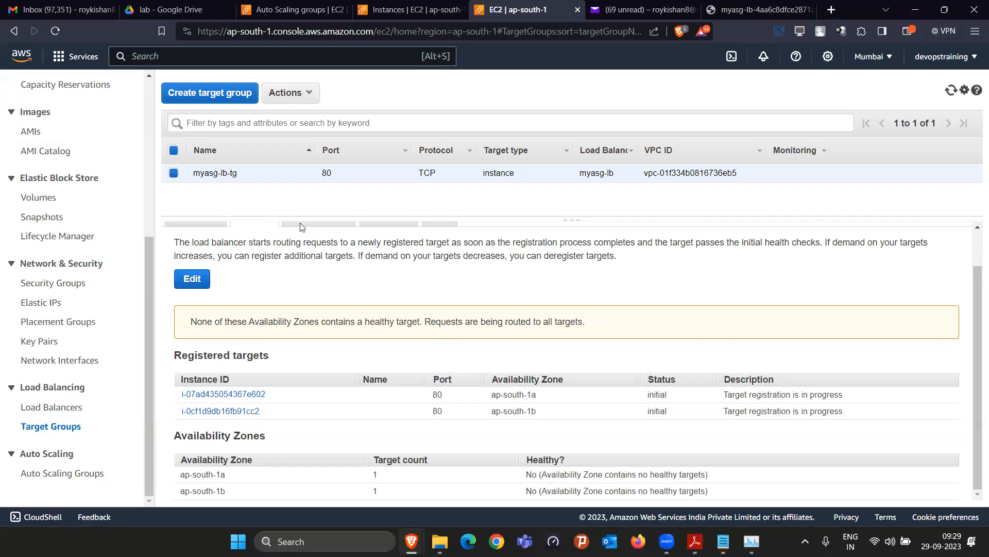
pyautogui.scroll(3, 371, 304)
pyautogui.click(318, 258)
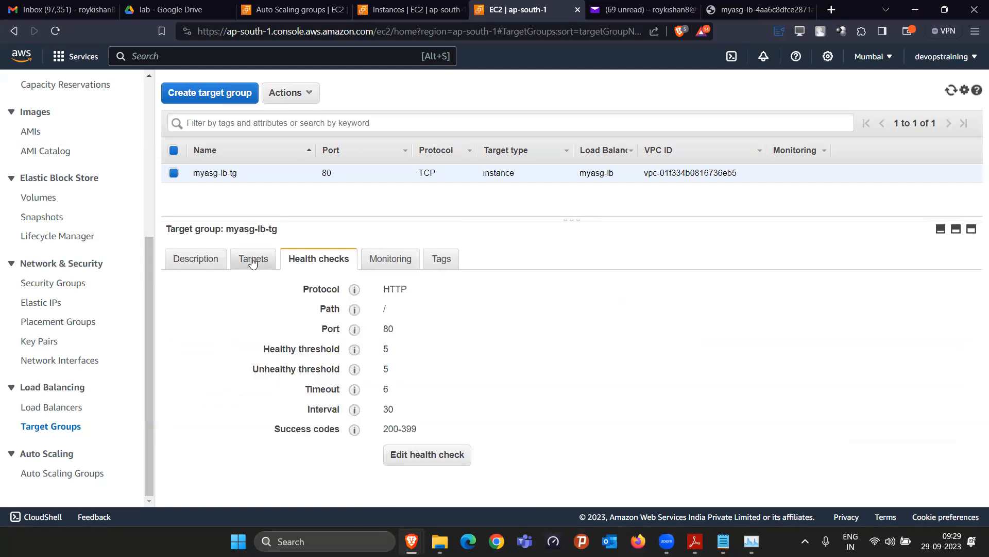
pyautogui.click(252, 262)
pyautogui.scroll(-1, 610, 457)
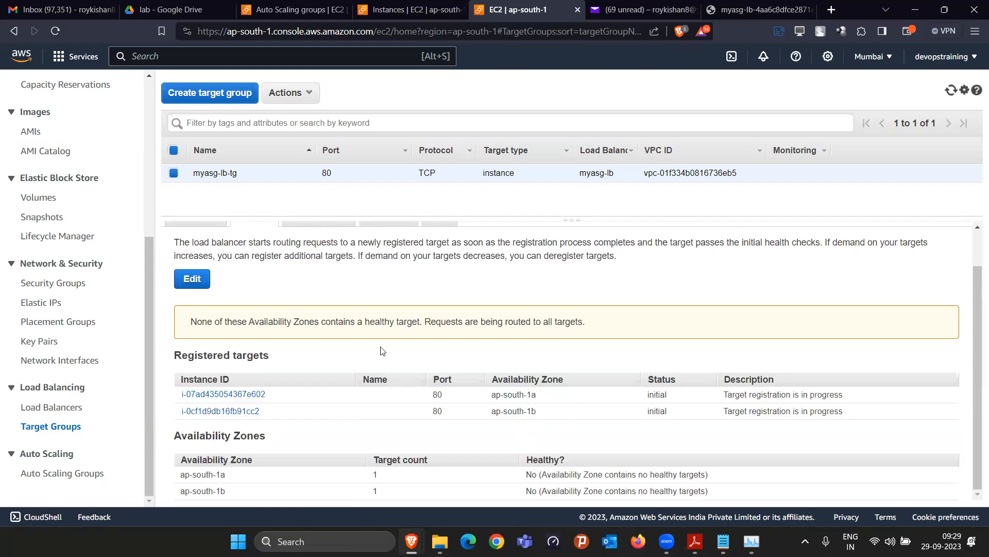
pyautogui.scroll(1, 333, 315)
pyautogui.click(312, 261)
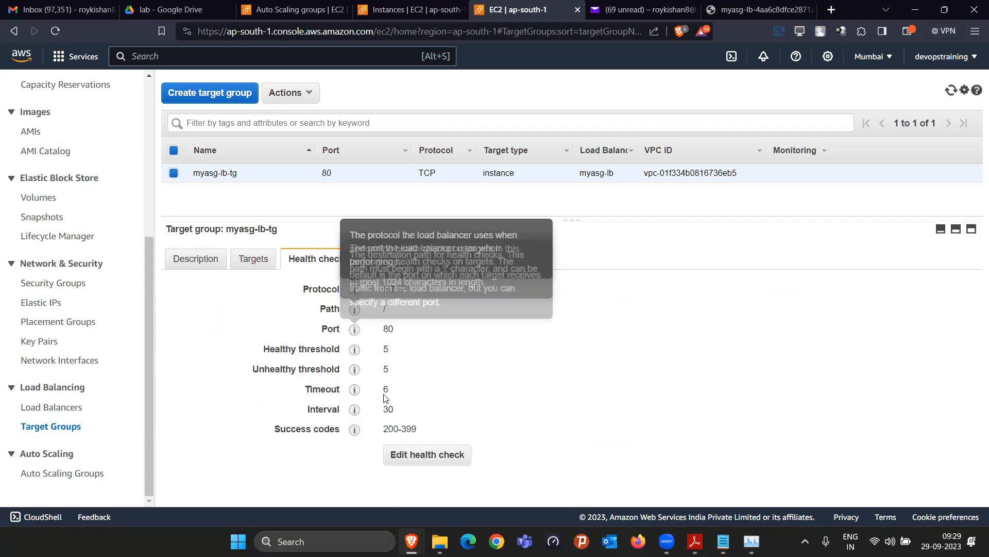
pyautogui.moveTo(383, 349); pyautogui.dragTo(402, 351)
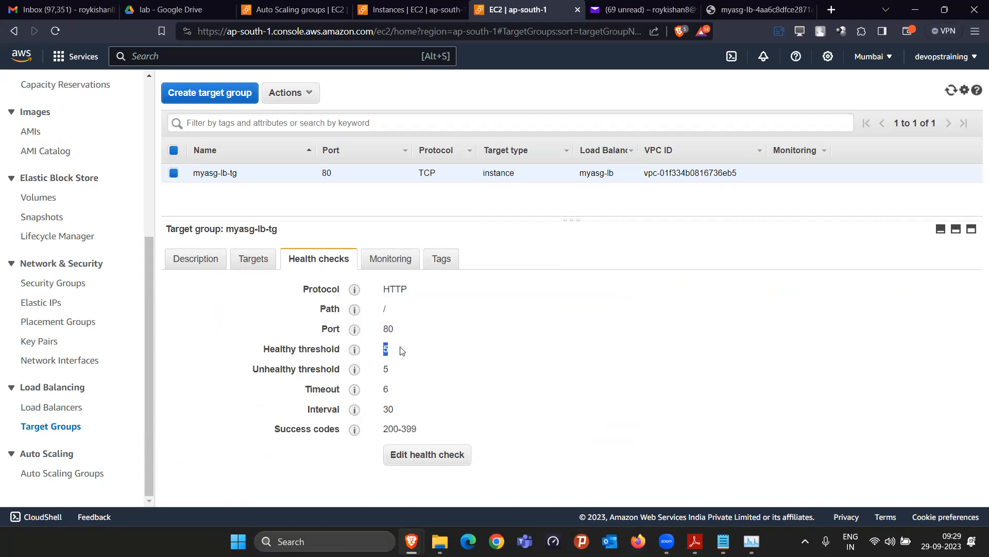
pyautogui.moveTo(384, 412); pyautogui.dragTo(408, 411)
pyautogui.moveTo(392, 350); pyautogui.dragTo(385, 347)
pyautogui.click(254, 266)
pyautogui.scroll(-2, 426, 398)
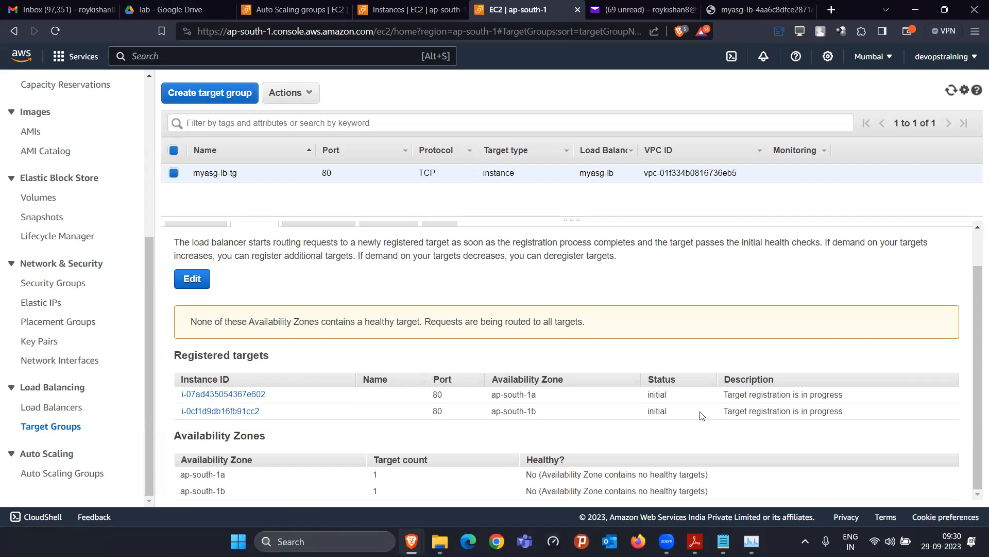
pyautogui.moveTo(723, 542)
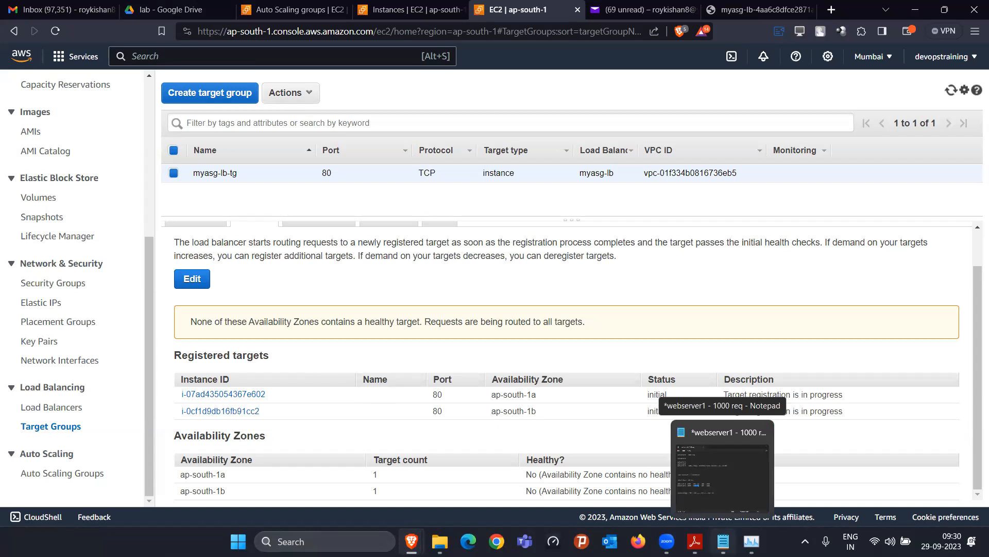
pyautogui.click(723, 472)
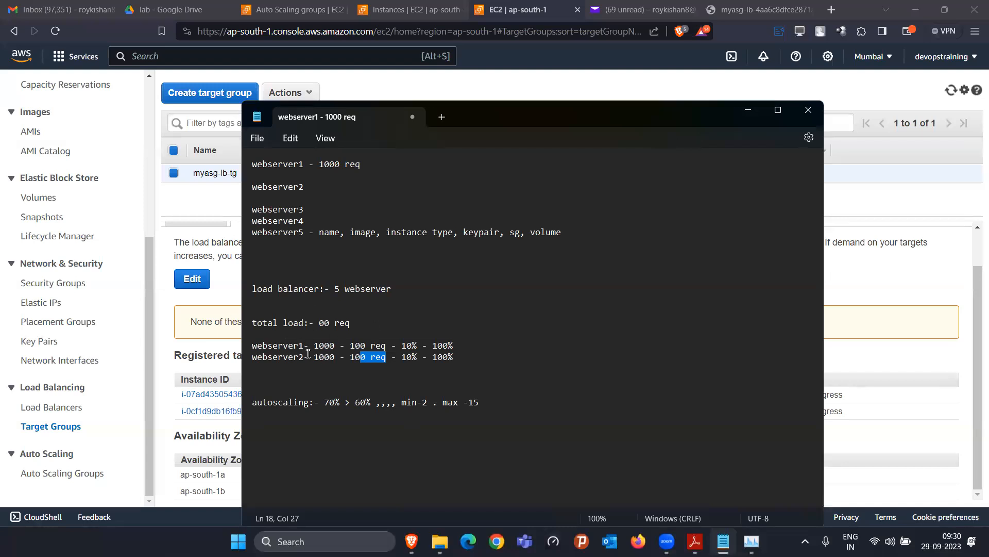
pyautogui.moveTo(293, 346); pyautogui.dragTo(385, 345)
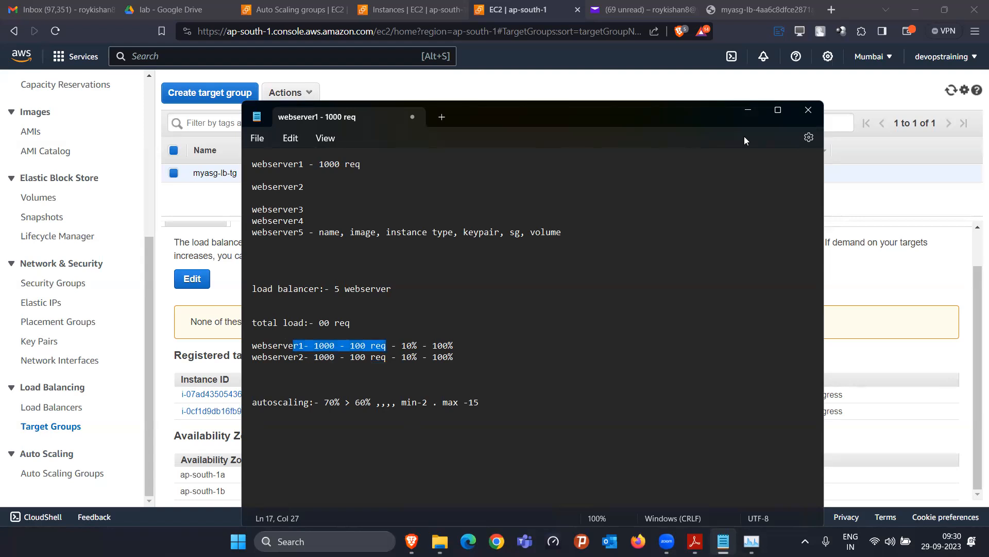
pyautogui.click(748, 113)
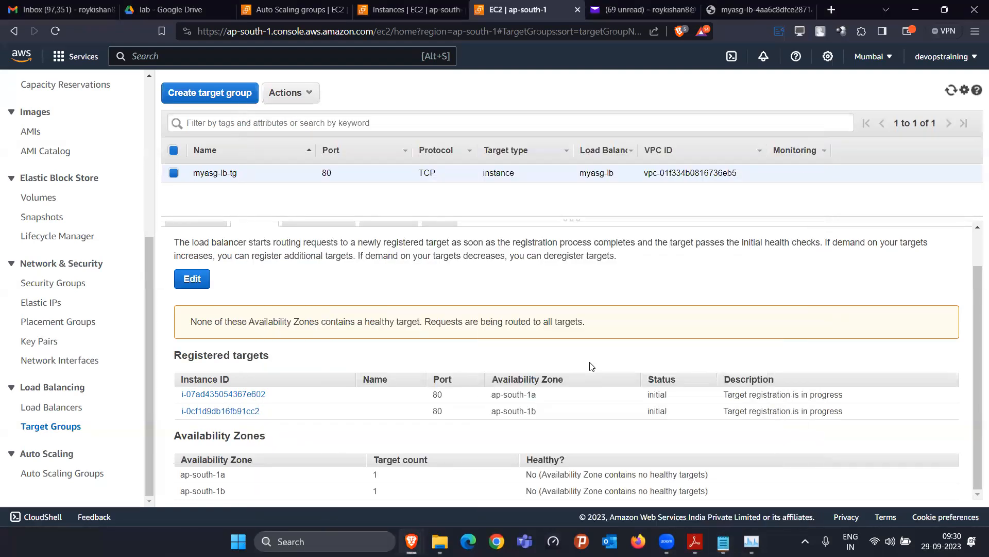
# Switch between Health checks and Targets to refresh myasg-lb-tg's registered targets status
pyautogui.scroll(1, 619, 348)
pyautogui.click(319, 259)
pyautogui.click(258, 259)
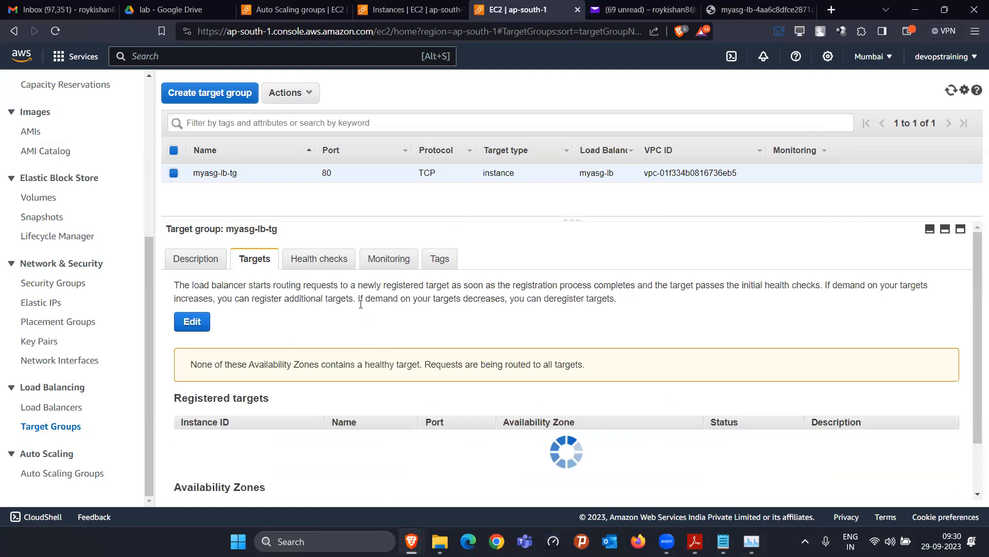
pyautogui.click(311, 258)
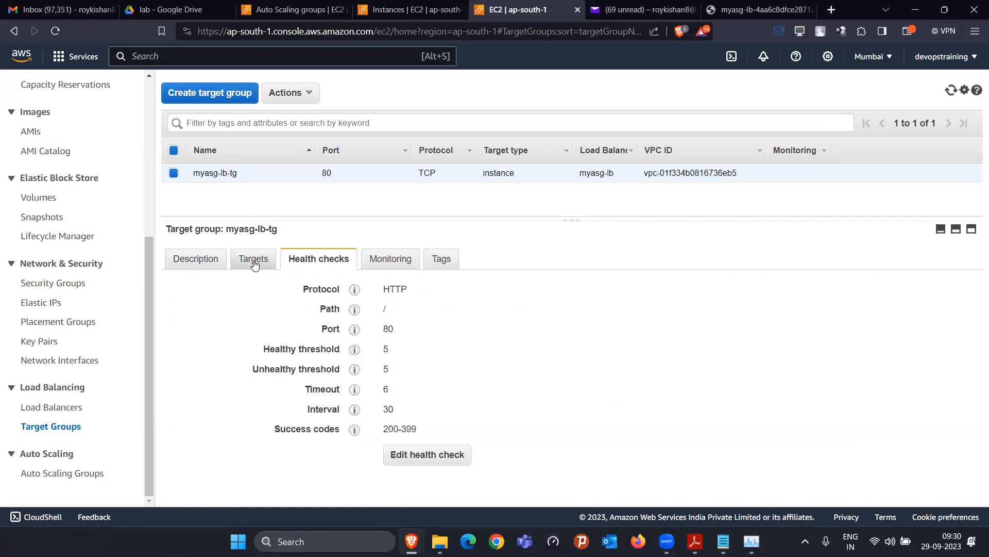
pyautogui.click(254, 260)
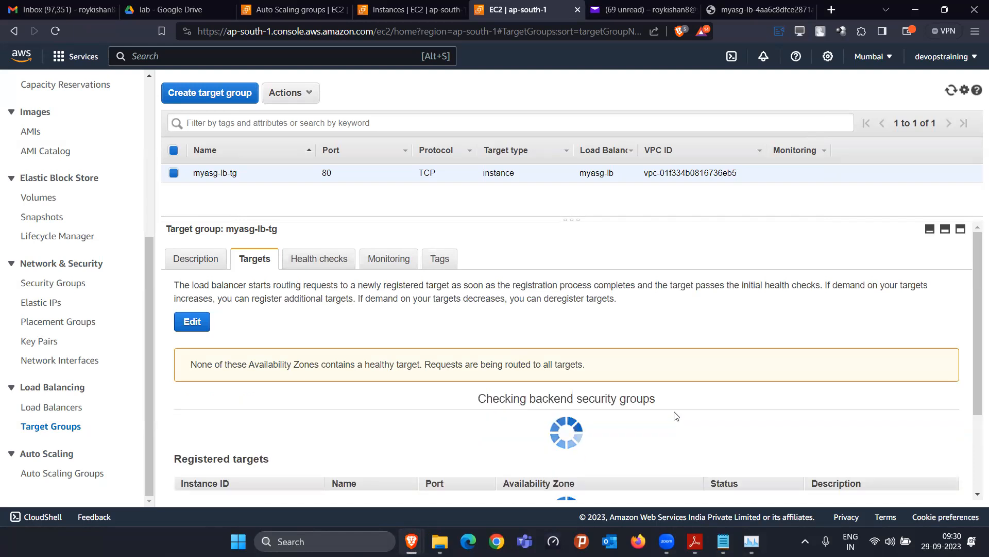
# Reload the myasg-lb address page, which still reports DNS not found
pyautogui.scroll(-1, 491, 364)
pyautogui.scroll(-1, 491, 363)
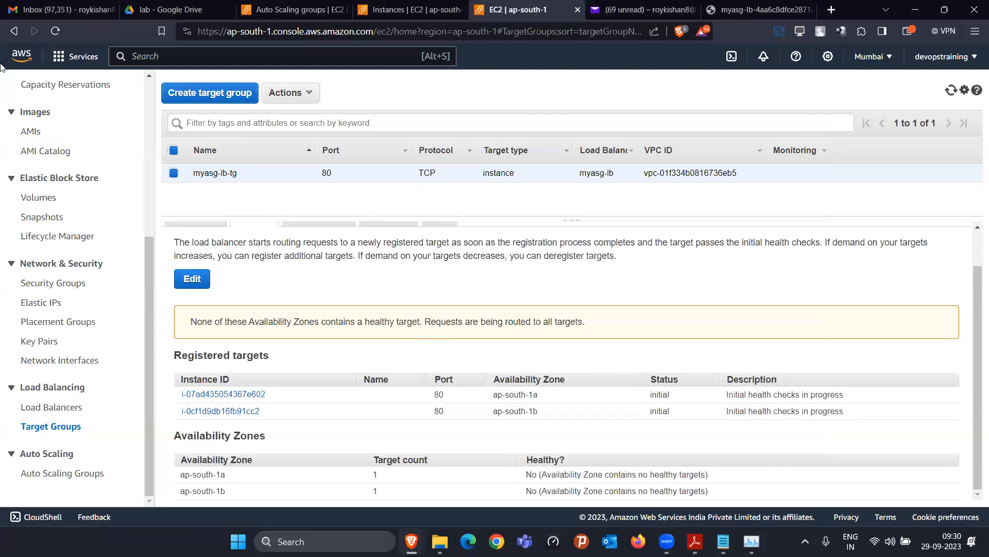
pyautogui.click(57, 30)
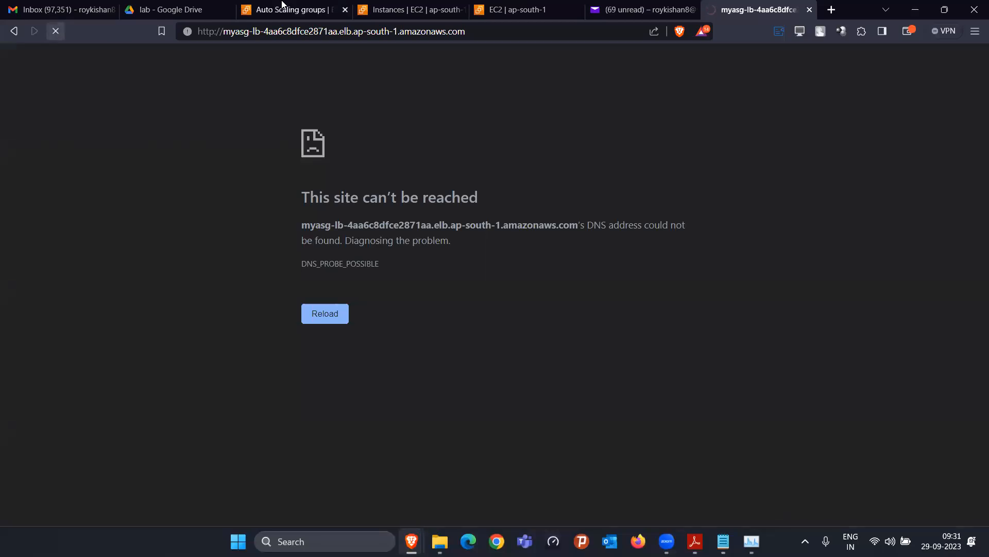
# Refresh the Auto Scaling groups list, select myasg and enlarge its details panel
pyautogui.click(294, 10)
pyautogui.click(429, 133)
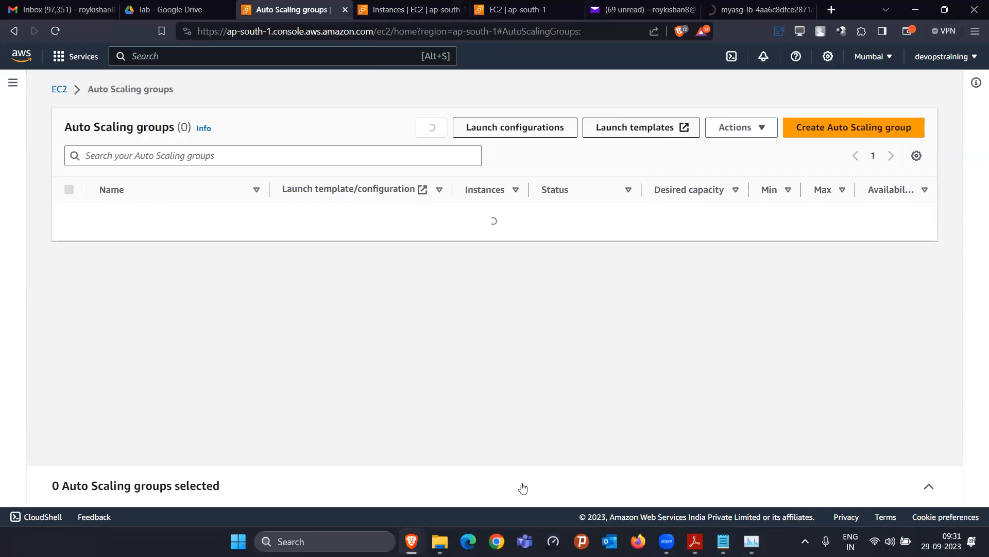
pyautogui.click(69, 216)
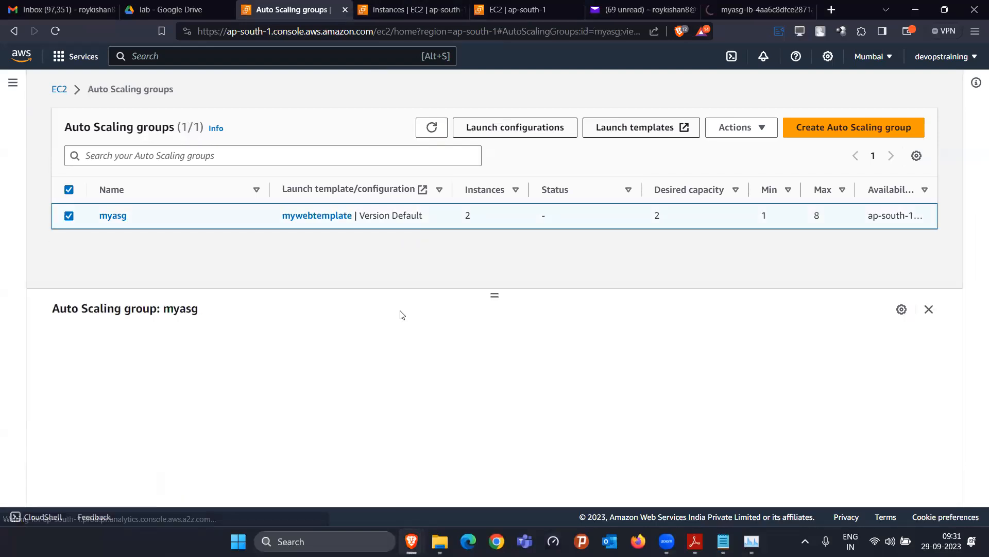
pyautogui.moveTo(494, 289); pyautogui.dragTo(493, 250)
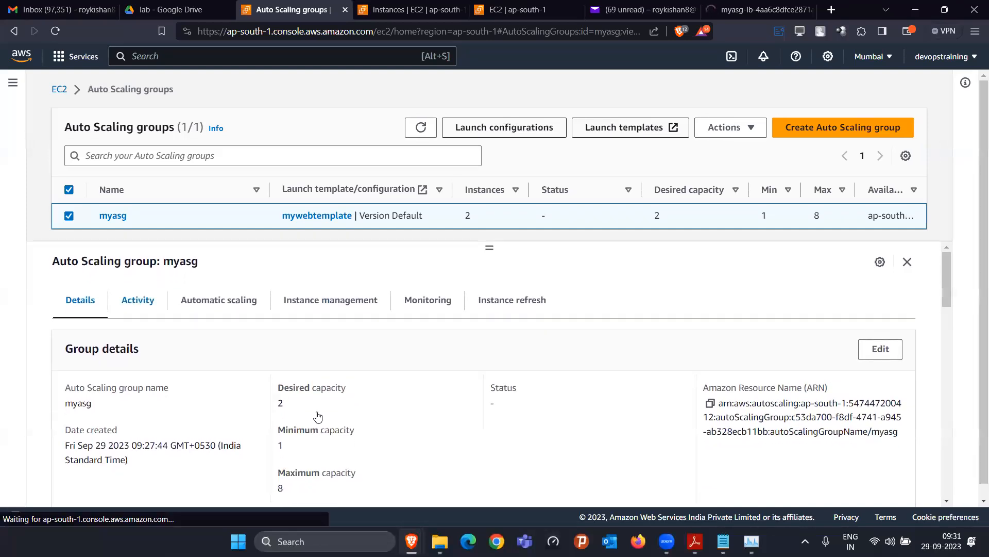
# Review myasg's activity history: two instance launches and a target group update; then view Yahoo Mail
pyautogui.scroll(-2, 325, 443)
pyautogui.scroll(-3, 176, 414)
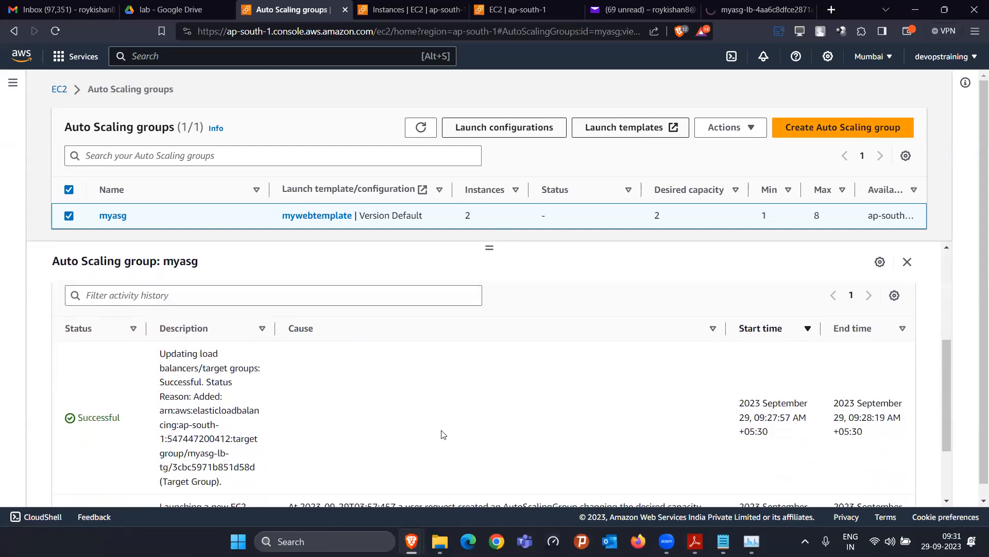
pyautogui.scroll(-1, 453, 431)
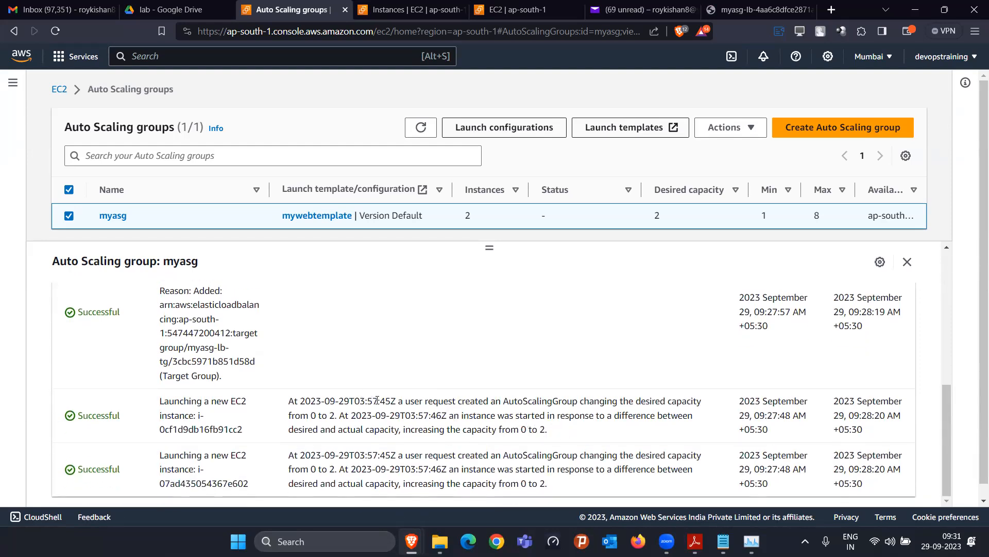
pyautogui.moveTo(560, 415); pyautogui.dragTo(519, 429)
pyautogui.scroll(3, 146, 427)
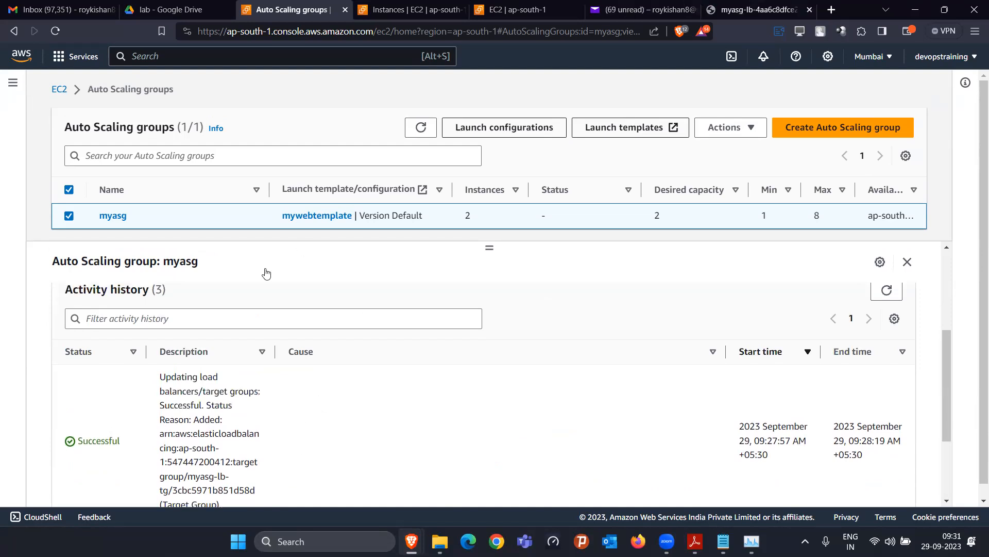
pyautogui.click(636, 6)
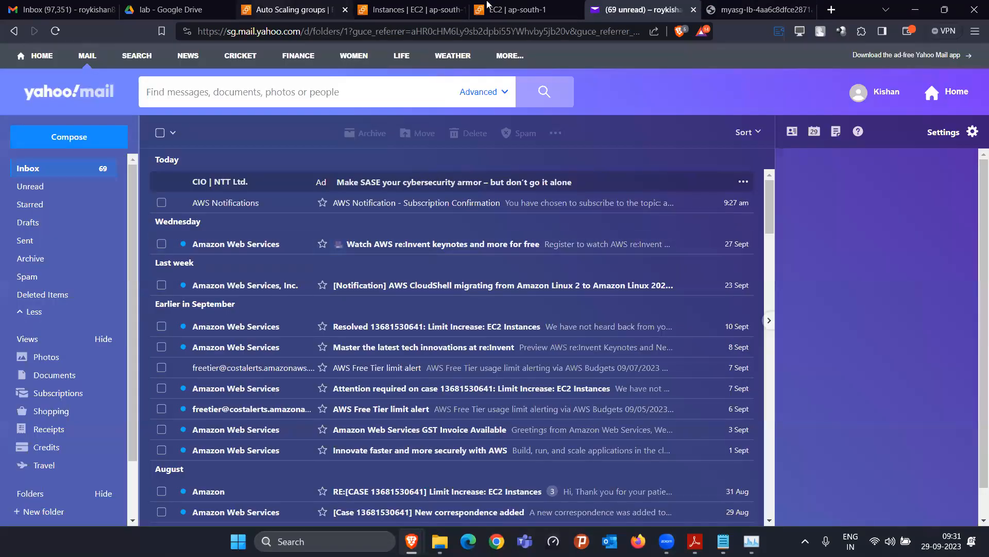
# Refresh the target group's registered targets and inspect the load balancer's web page details
pyautogui.click(268, 7)
pyautogui.click(410, 9)
pyautogui.click(518, 9)
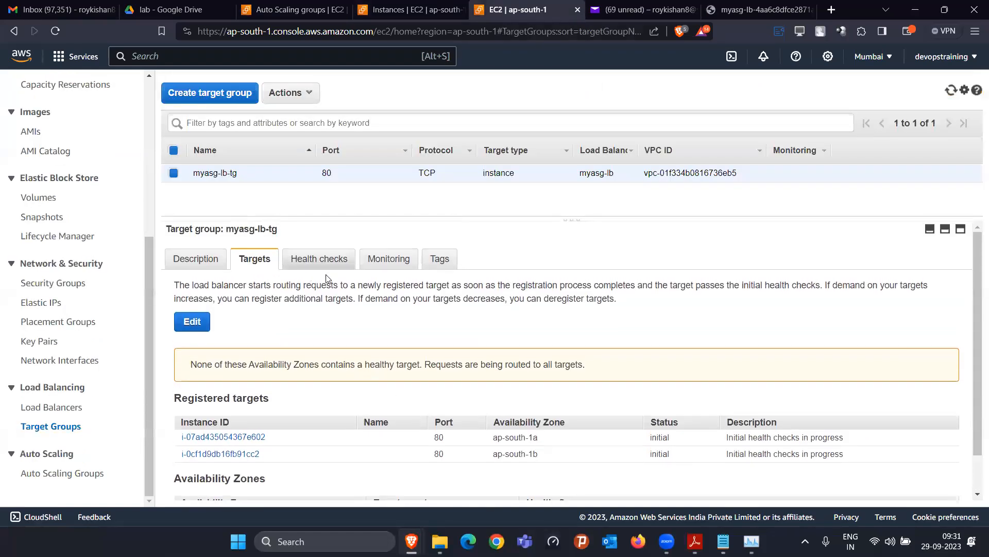
pyautogui.click(296, 261)
pyautogui.click(236, 262)
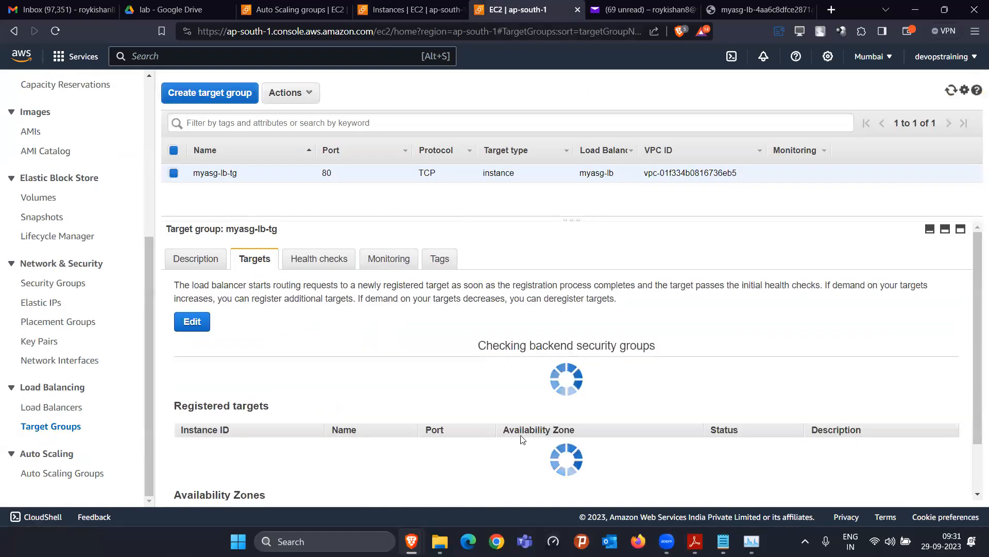
pyautogui.click(725, 4)
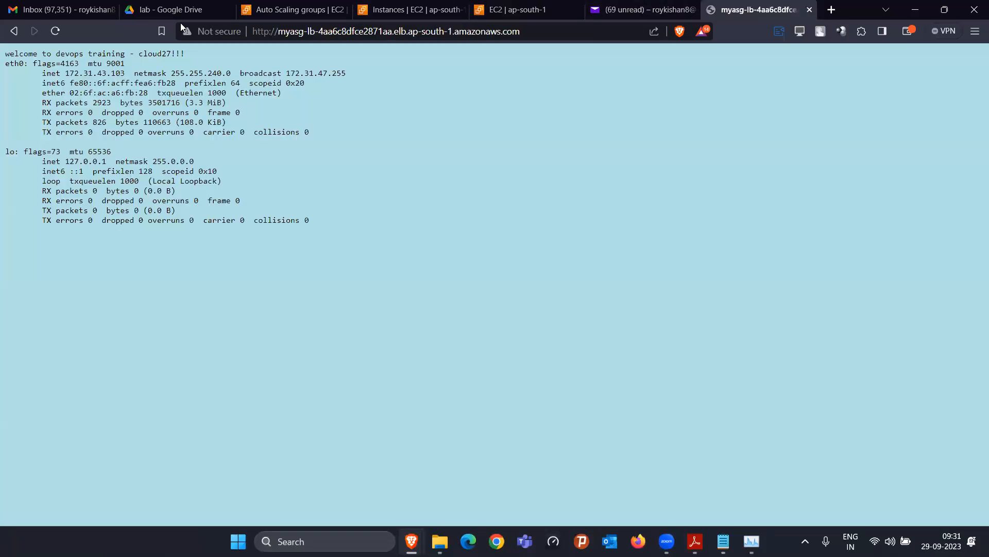
pyautogui.hotkey('ctrl', 'a')
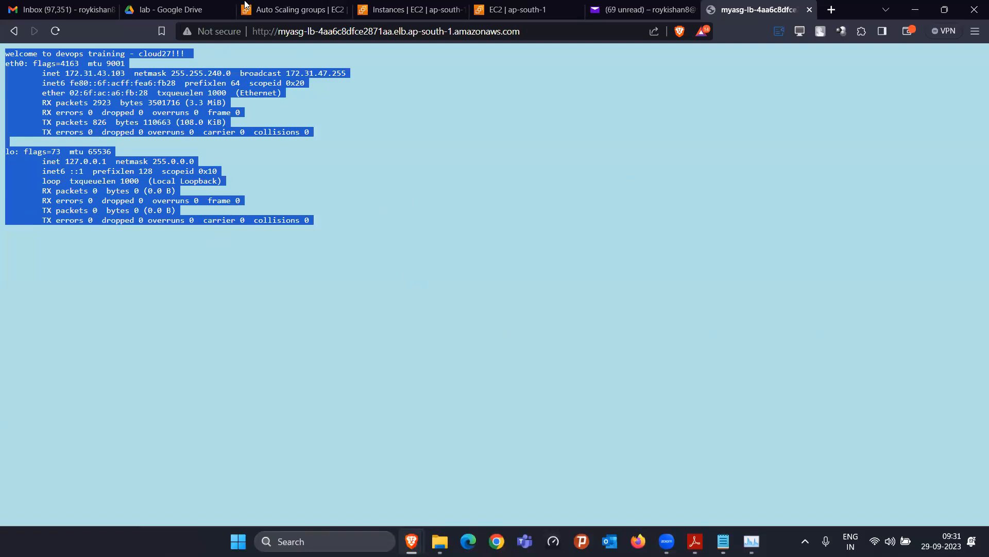
# Select running instance i-07ad435054367e602 in the Instances list and open its Connect page
pyautogui.click(283, 10)
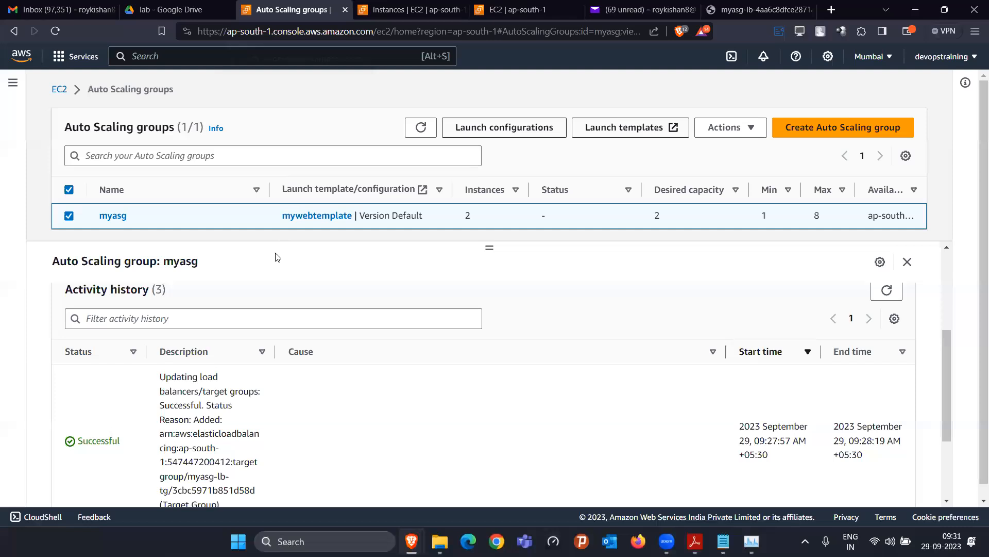
pyautogui.click(397, 8)
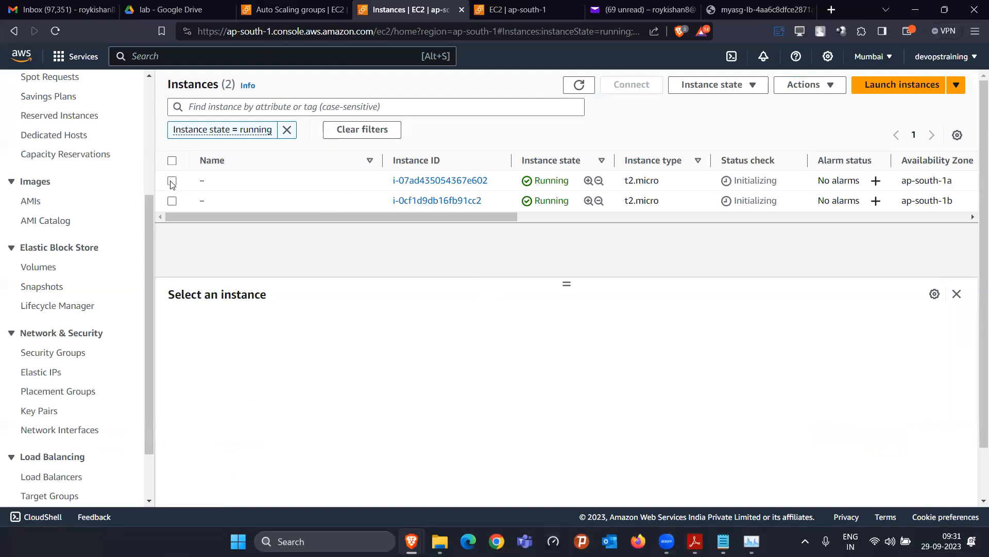
pyautogui.click(755, 10)
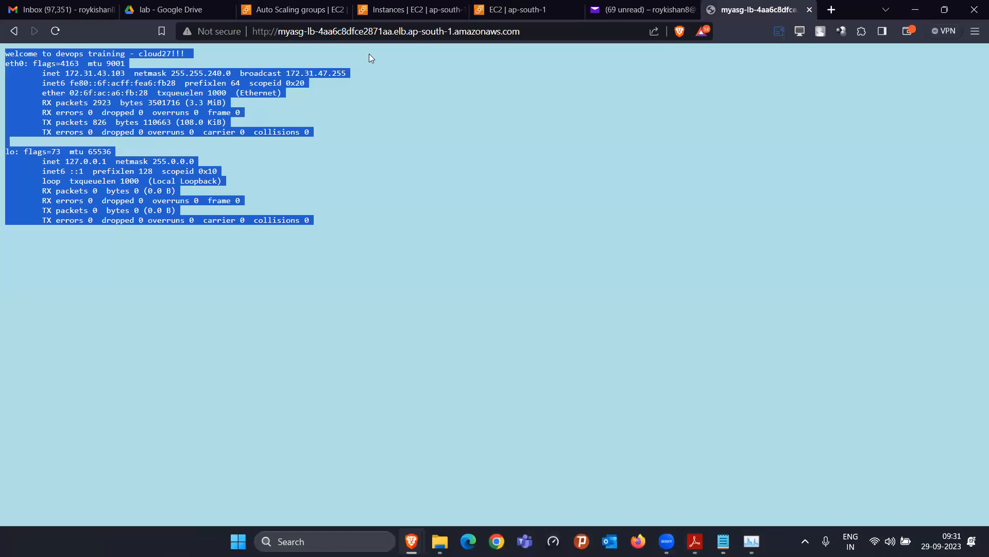
pyautogui.click(412, 9)
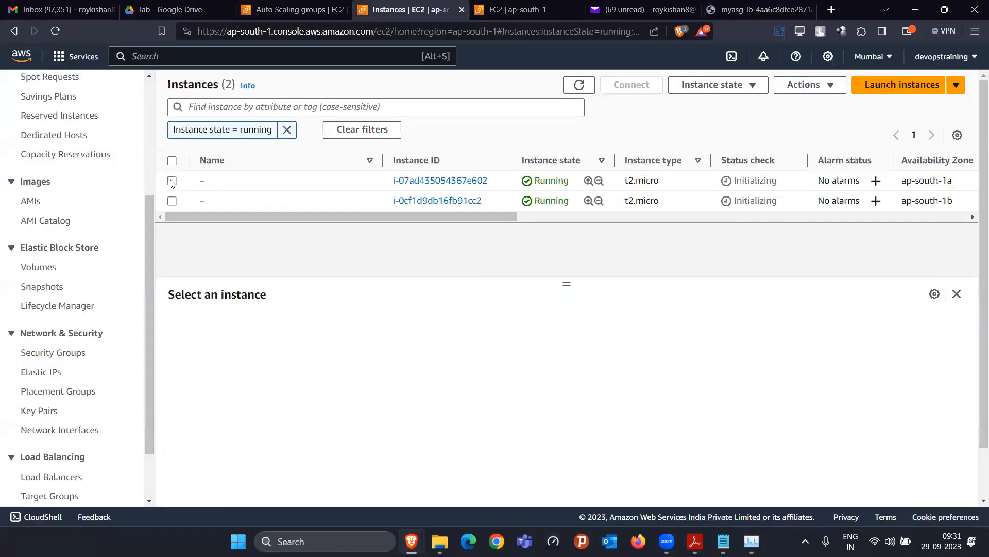
pyautogui.click(548, 192)
pyautogui.click(632, 84)
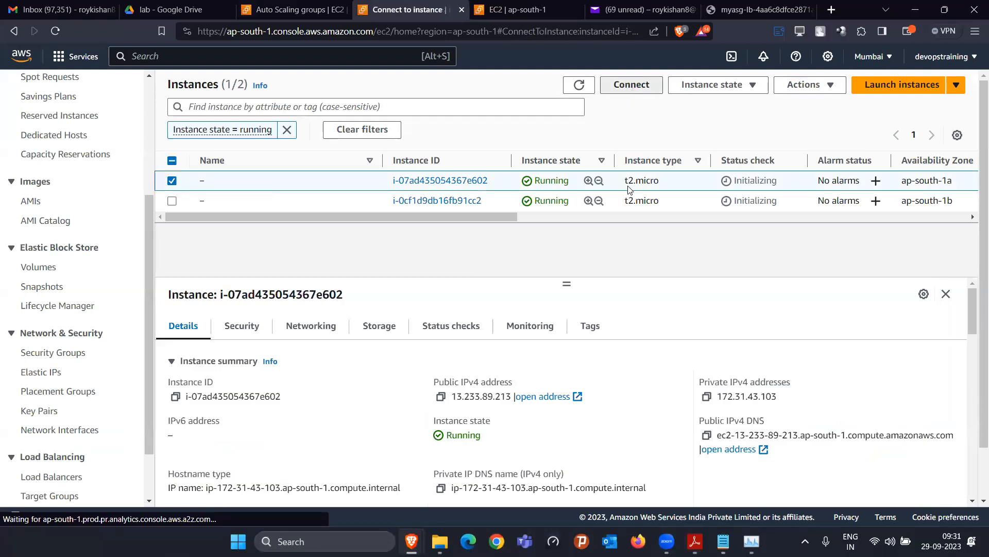
# Open EC2 Instance Connect terminals on i-07ad435054367e602 and i-0cf1d9db16fb91cc2
pyautogui.scroll(-1, 534, 464)
pyautogui.click(534, 482)
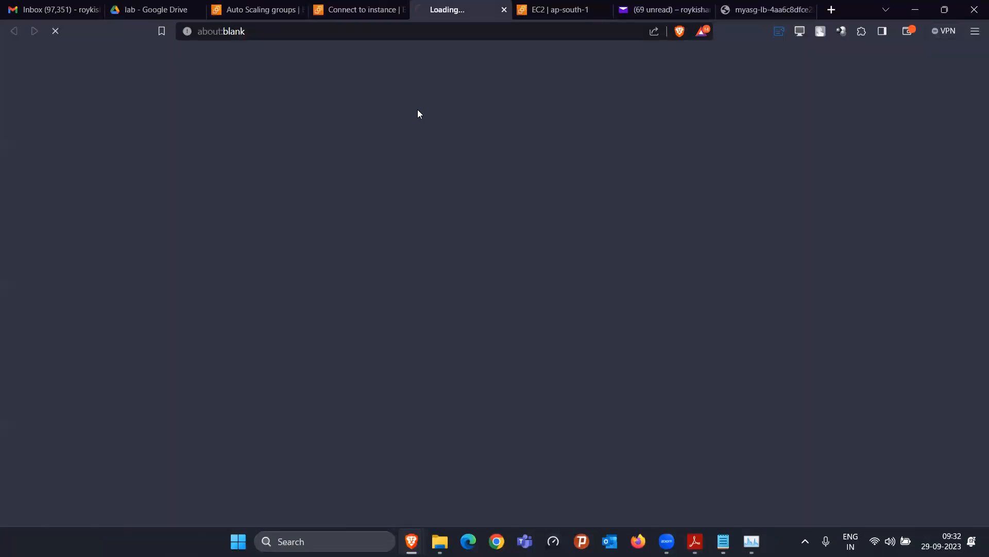
pyautogui.click(343, 10)
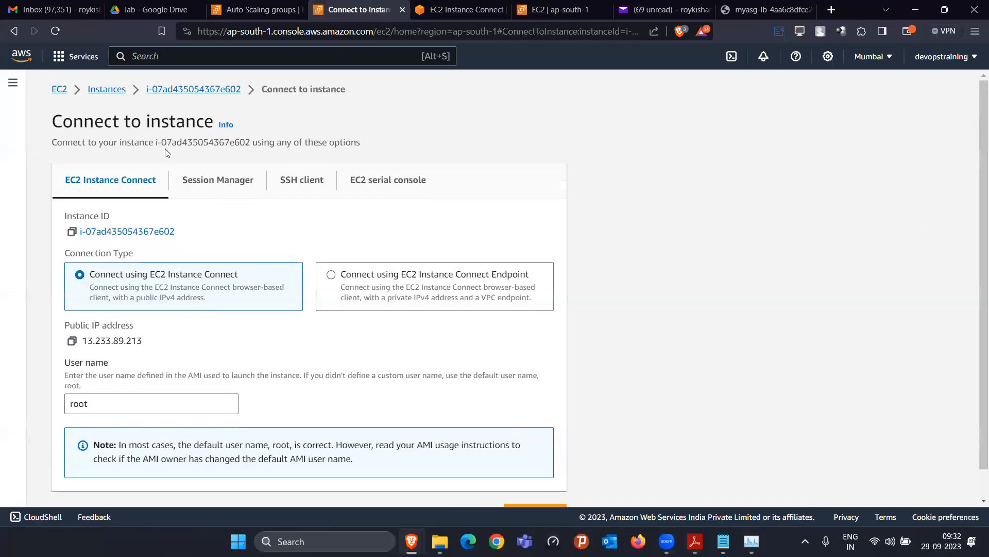
pyautogui.click(110, 89)
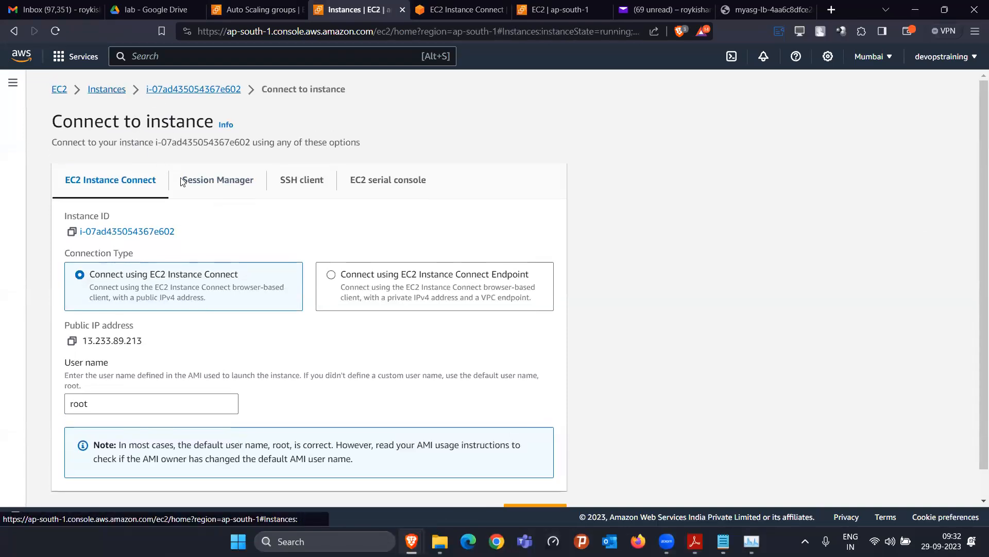
pyautogui.click(172, 201)
pyautogui.click(634, 85)
pyautogui.scroll(-1, 525, 423)
pyautogui.click(545, 483)
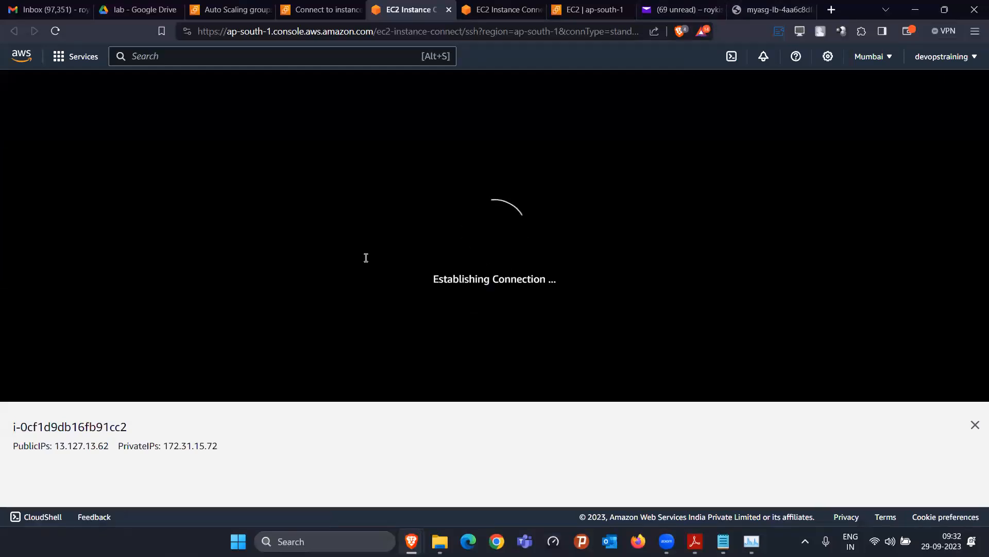
# Run top -i in the first terminal, then reload the load balancer page several times
pyautogui.write('top -i')
pyautogui.press('Return')
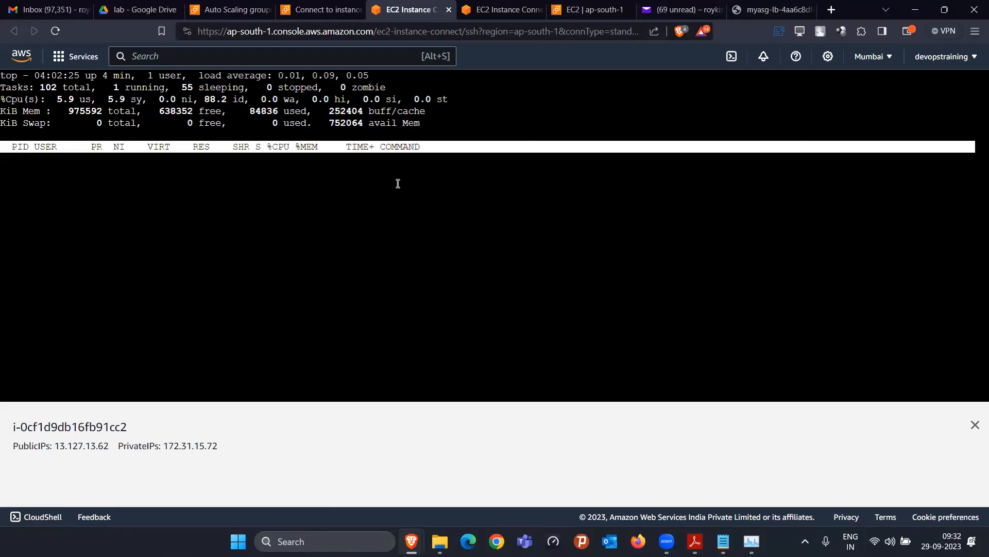
pyautogui.doubleClick(54, 98)
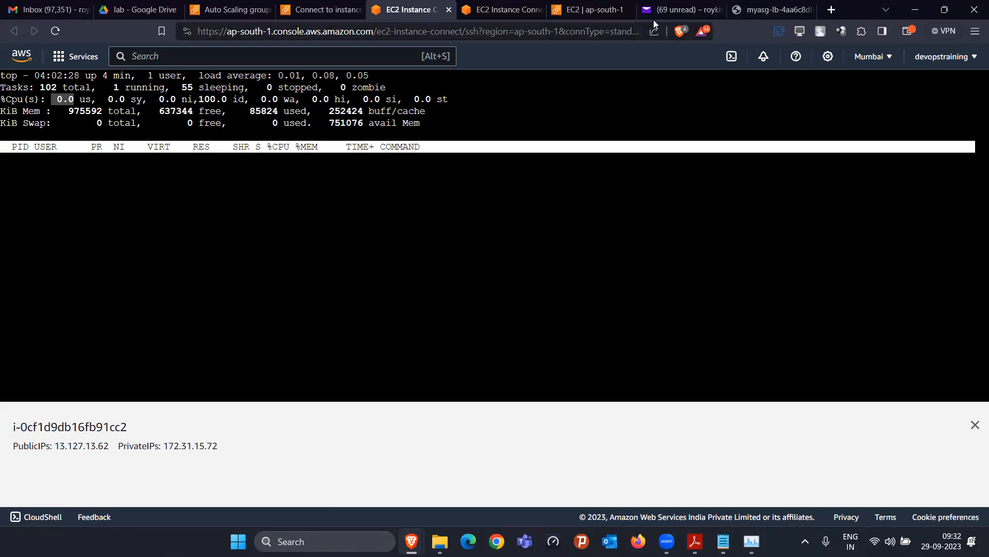
pyautogui.click(751, 8)
pyautogui.click(56, 31)
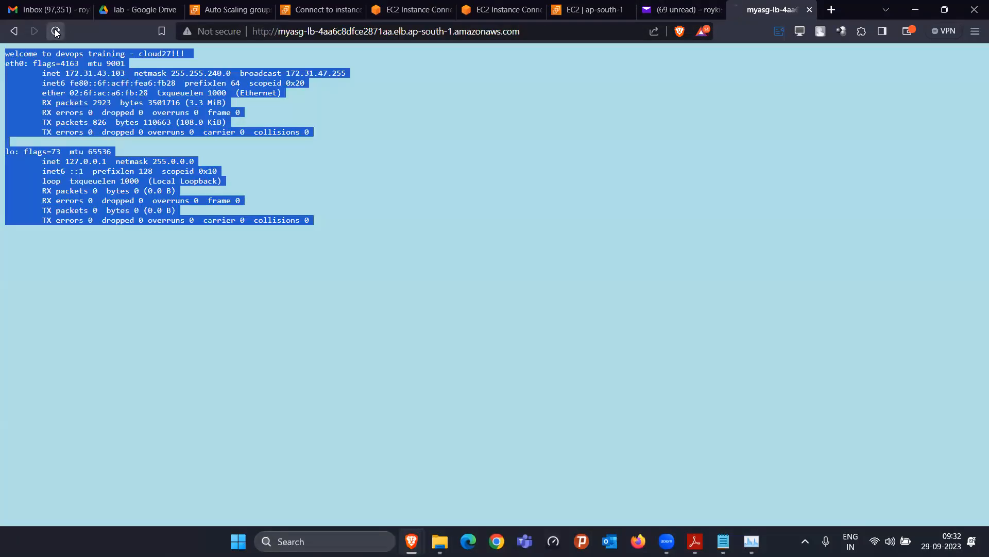
pyautogui.click(56, 31)
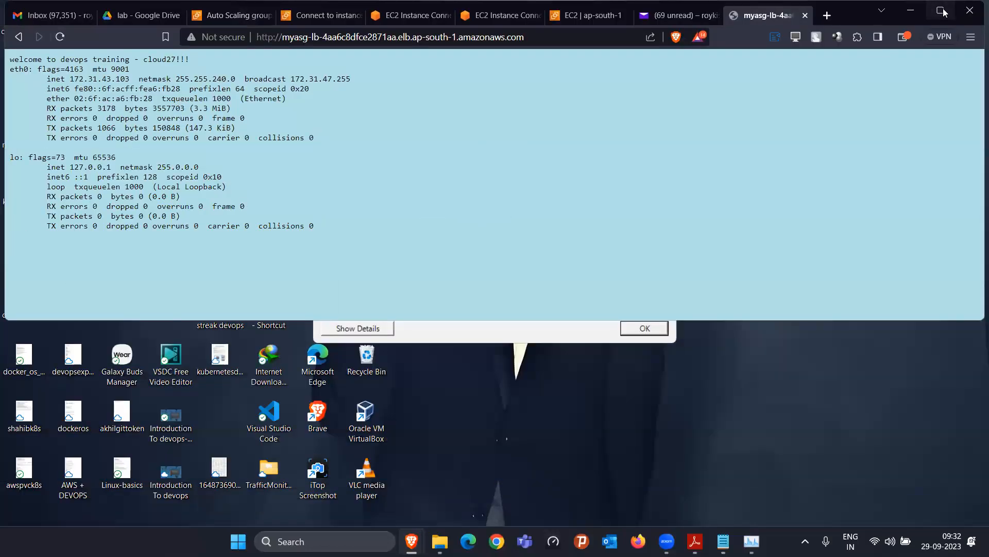
pyautogui.doubleClick(48, 40)
pyautogui.click(55, 33)
pyautogui.click(55, 33)
# Run top -i in the other instance's terminal and reload the load balancer page repeatedly
pyautogui.click(393, 7)
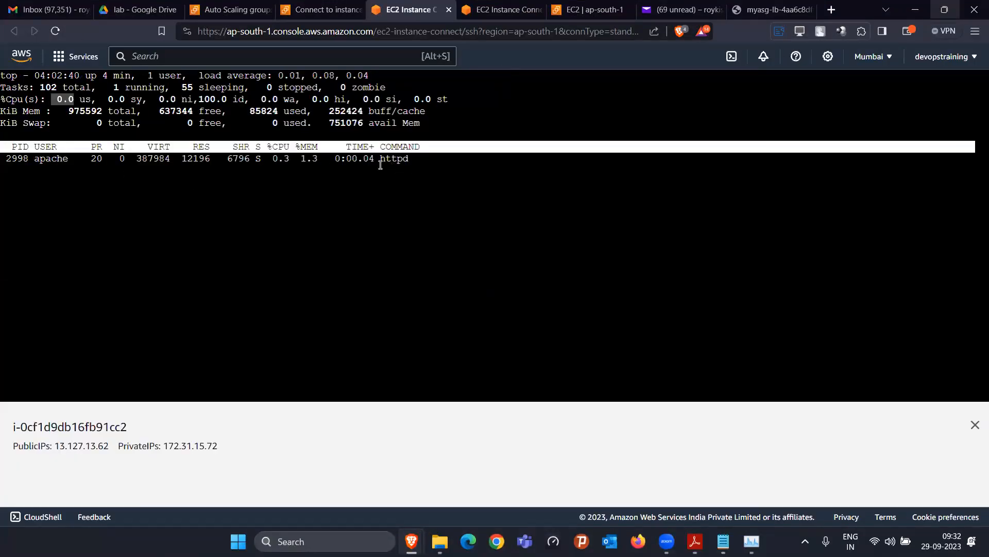
pyautogui.click(501, 15)
pyautogui.write('t')
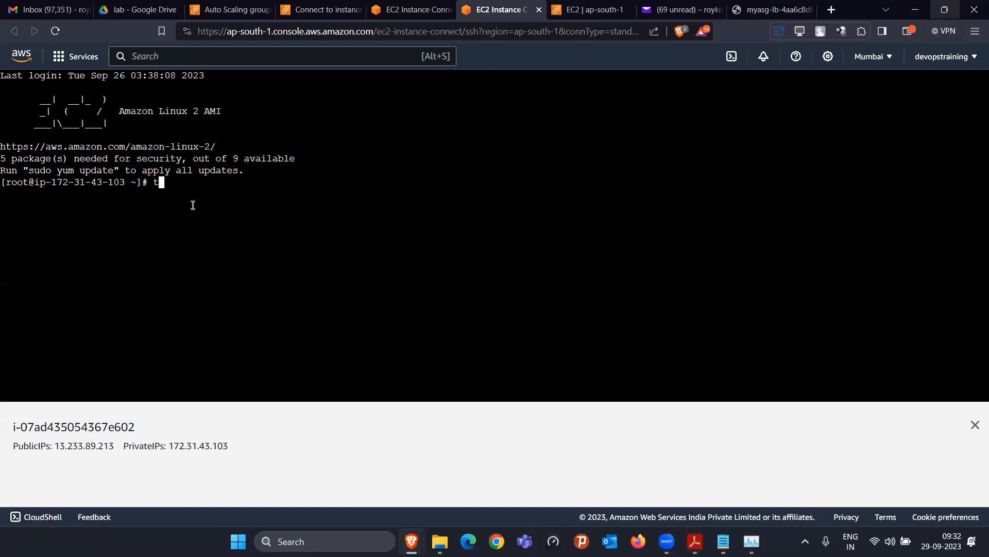
pyautogui.write('op -i')
pyautogui.press('Return')
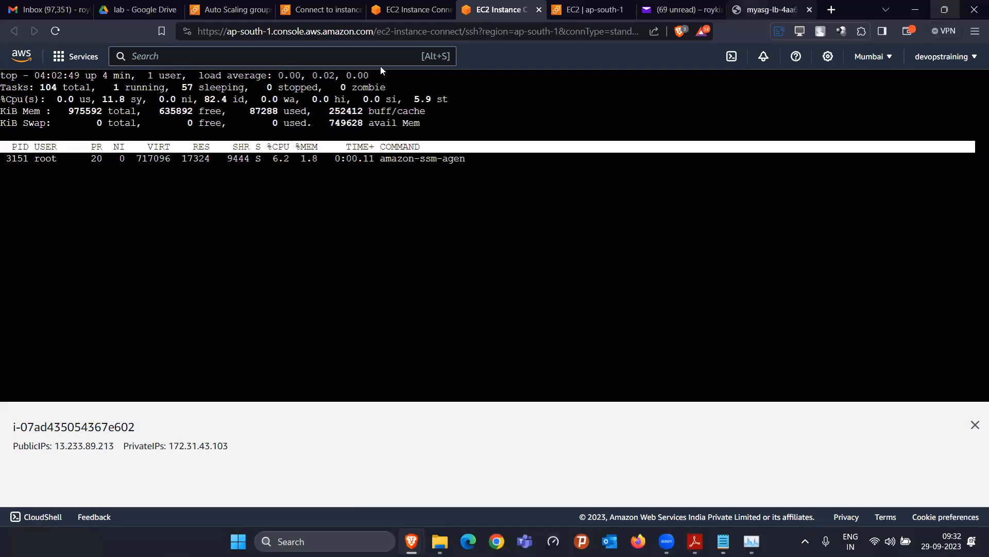
pyautogui.click(769, 10)
pyautogui.click(60, 32)
pyautogui.click(60, 29)
pyautogui.click(59, 29)
pyautogui.click(59, 28)
pyautogui.click(59, 29)
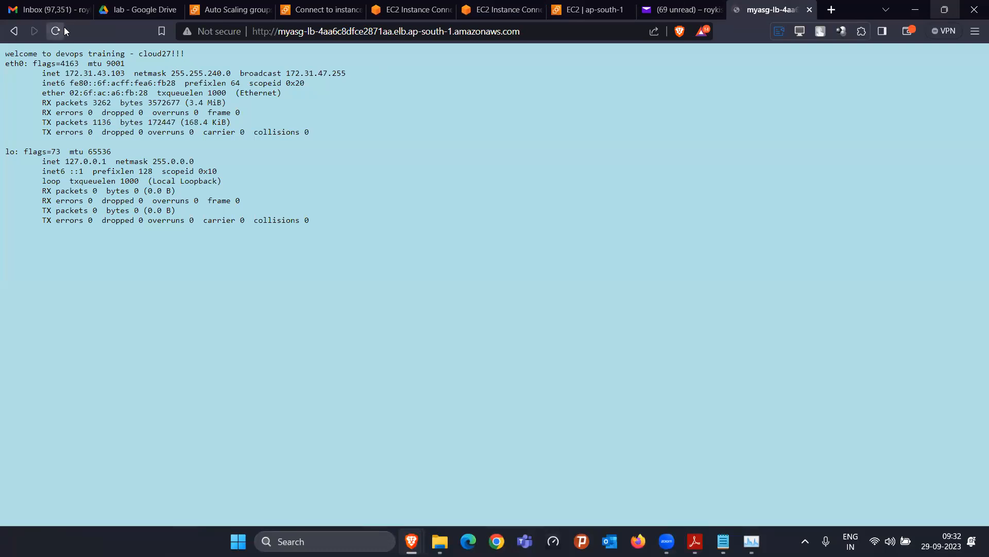
# Check top on both instances, then quit top on i-0cf1d9db16fb91cc2
pyautogui.click(322, 10)
pyautogui.click(423, 9)
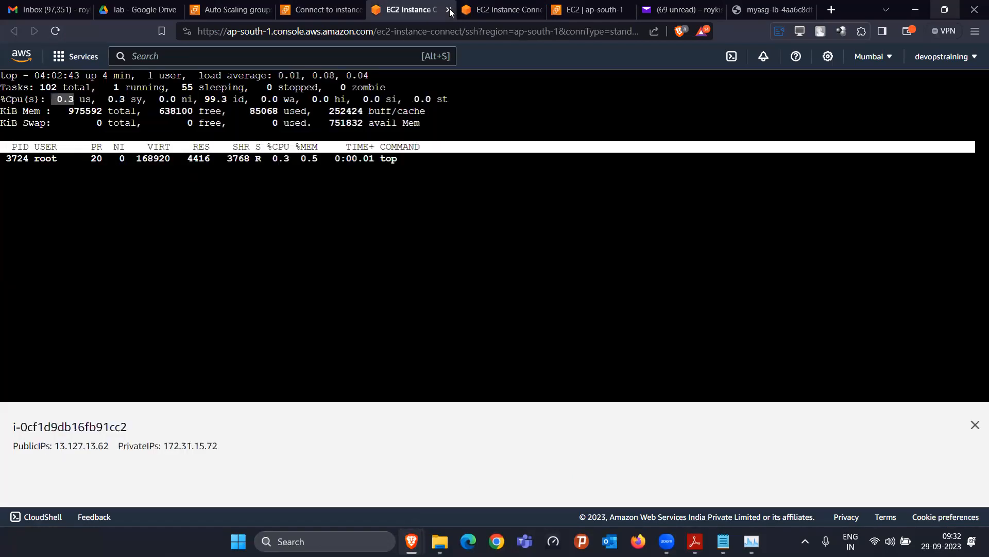
pyautogui.click(503, 10)
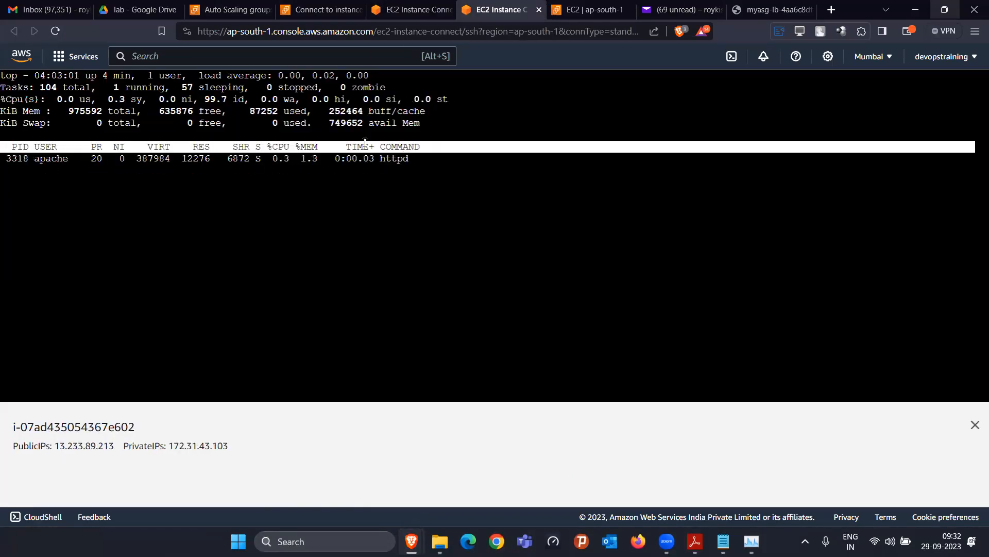
pyautogui.click(412, 10)
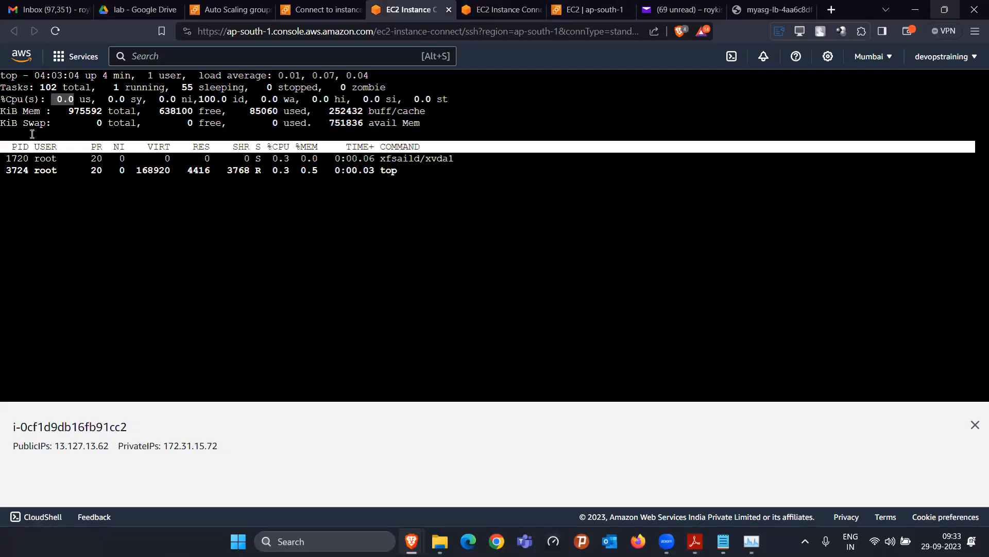
pyautogui.press('q')
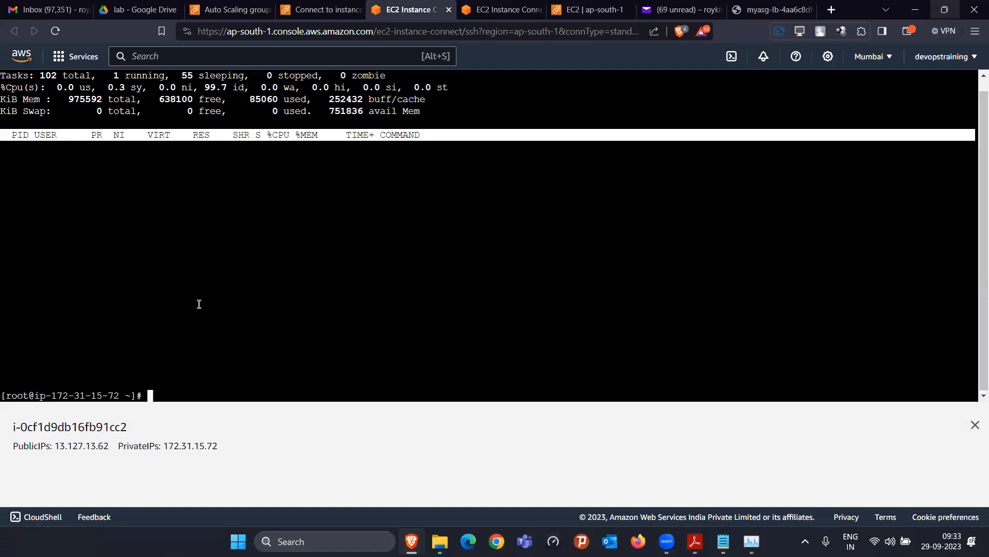
pyautogui.click(695, 541)
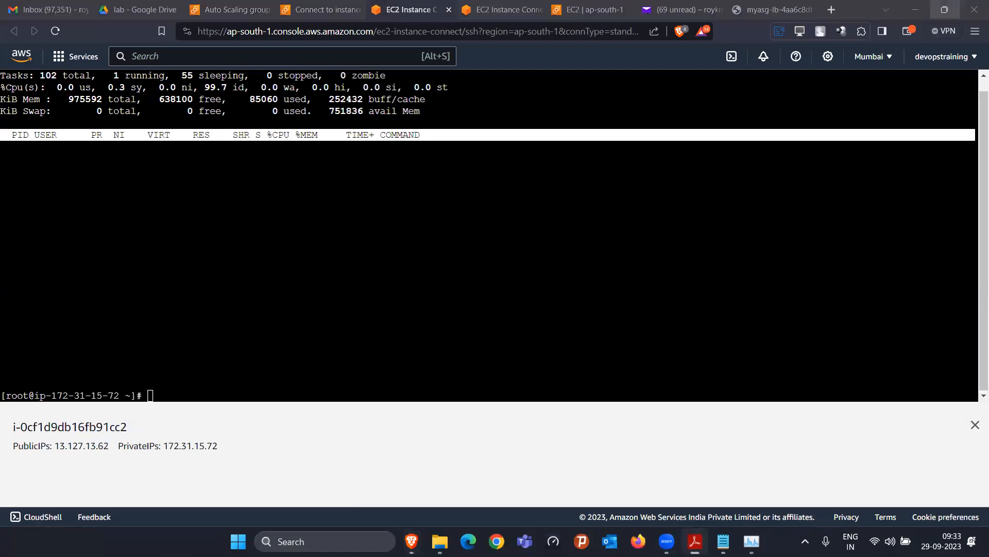
# Copy the 'yes > /dev/null &' CPU stress command from the PDF course notes
pyautogui.scroll(-15, 528, 292)
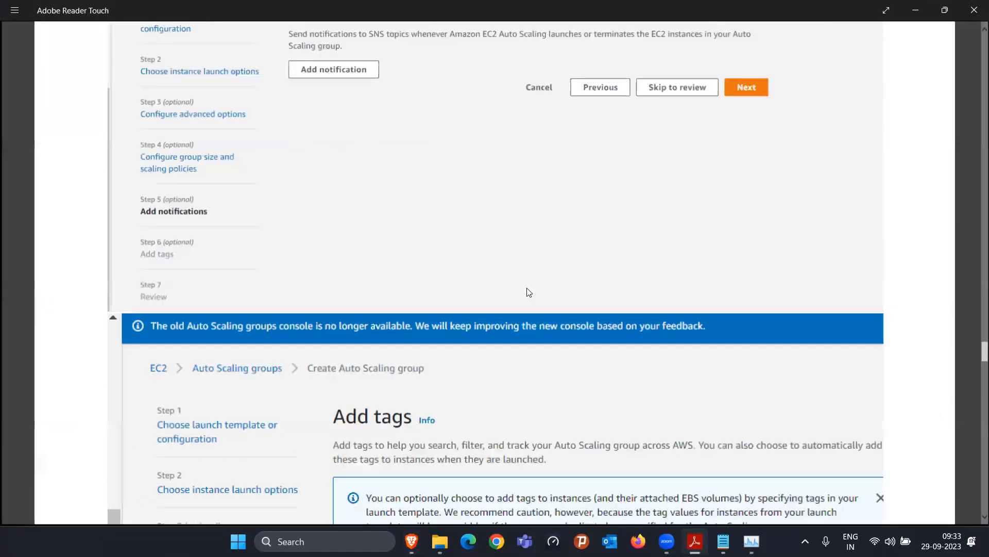
pyautogui.scroll(-15, 528, 292)
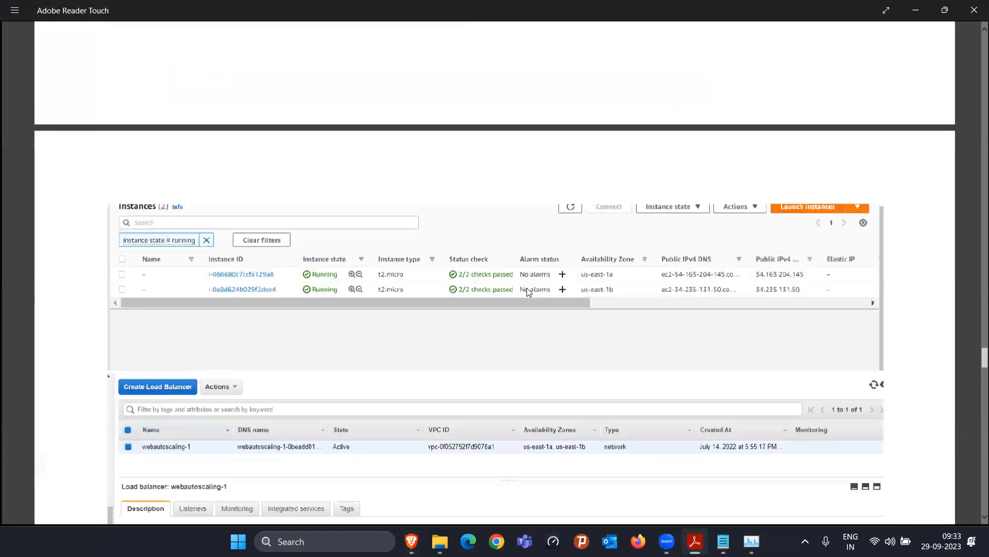
pyautogui.scroll(-10, 528, 292)
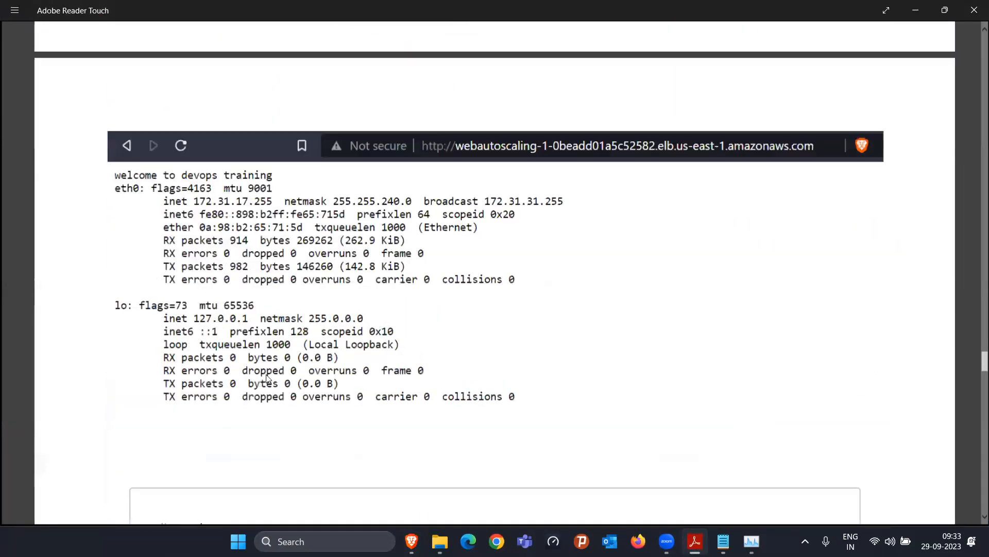
pyautogui.scroll(2, 153, 327)
pyautogui.scroll(-3, 153, 327)
pyautogui.moveTo(158, 327); pyautogui.dragTo(321, 328)
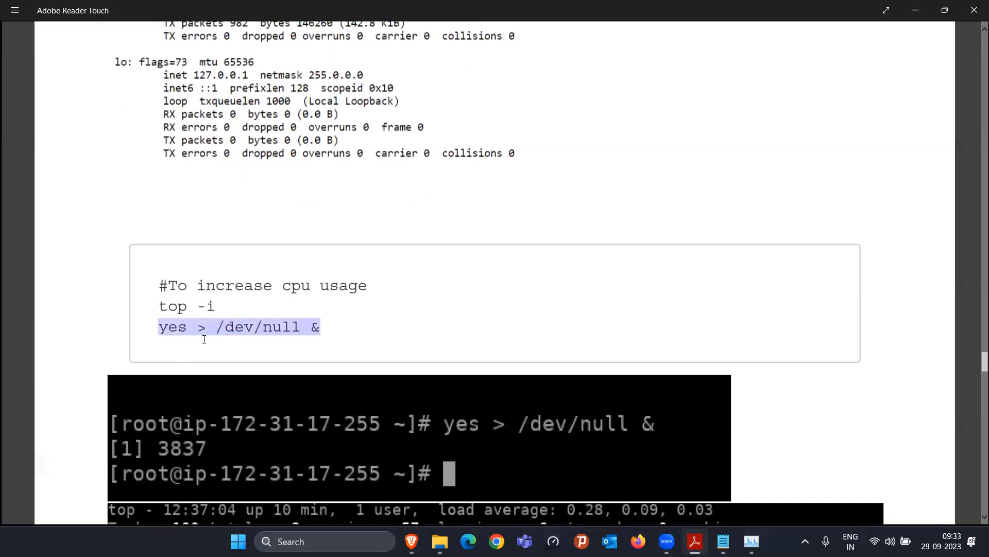
pyautogui.rightClick(286, 325)
pyautogui.click(278, 253)
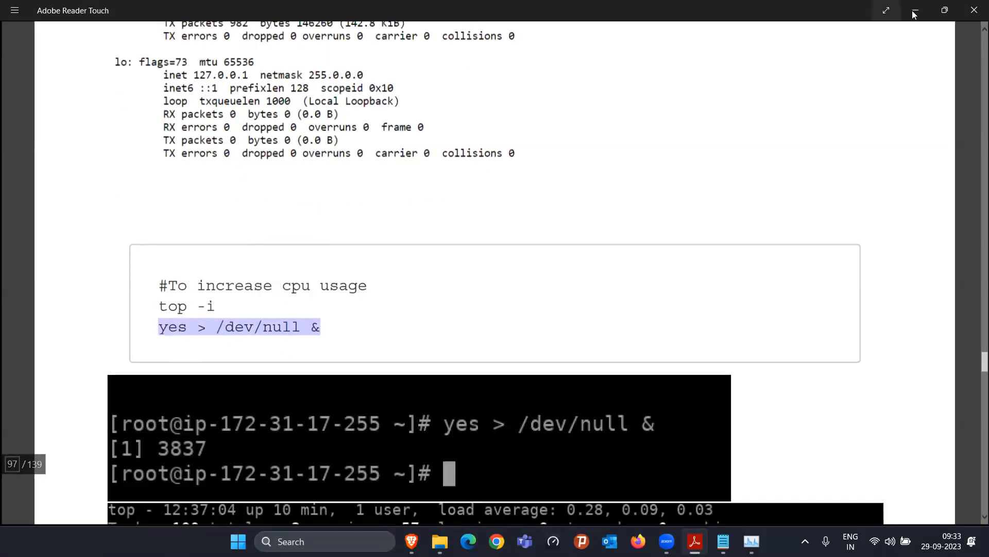
# Run 'yes > /dev/null &' on i-0cf1d9db16fb91cc2, then rerun top -i showing 100% CPU
pyautogui.hotkey('alt', 'Tab')
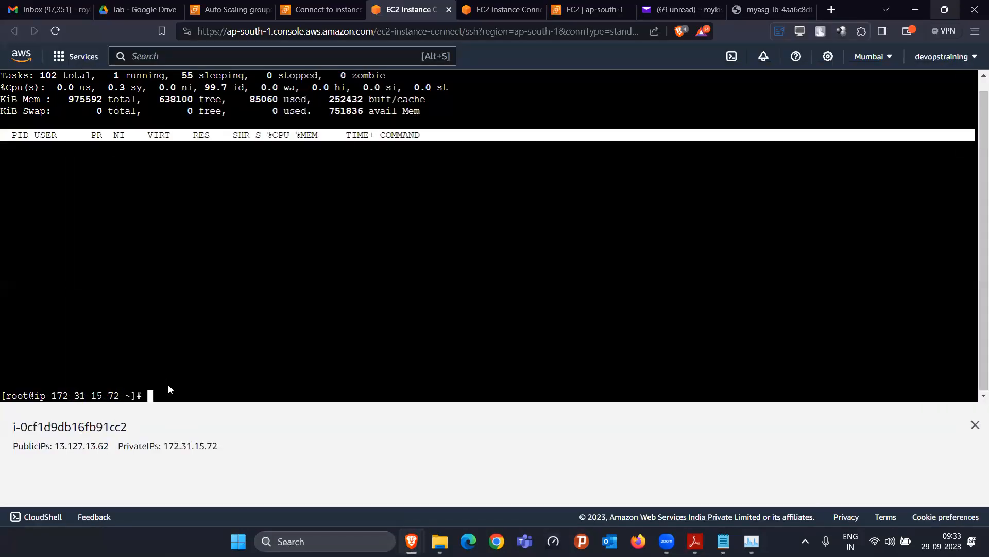
pyautogui.rightClick(168, 384)
pyautogui.click(213, 202)
pyautogui.press('Return')
pyautogui.press('Up')
pyautogui.press('Up')
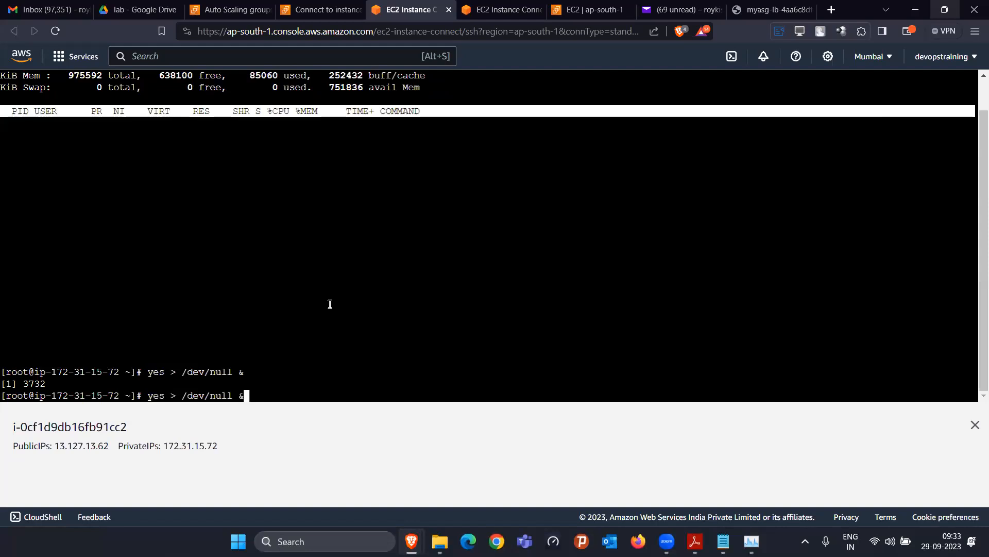
pyautogui.press('Return')
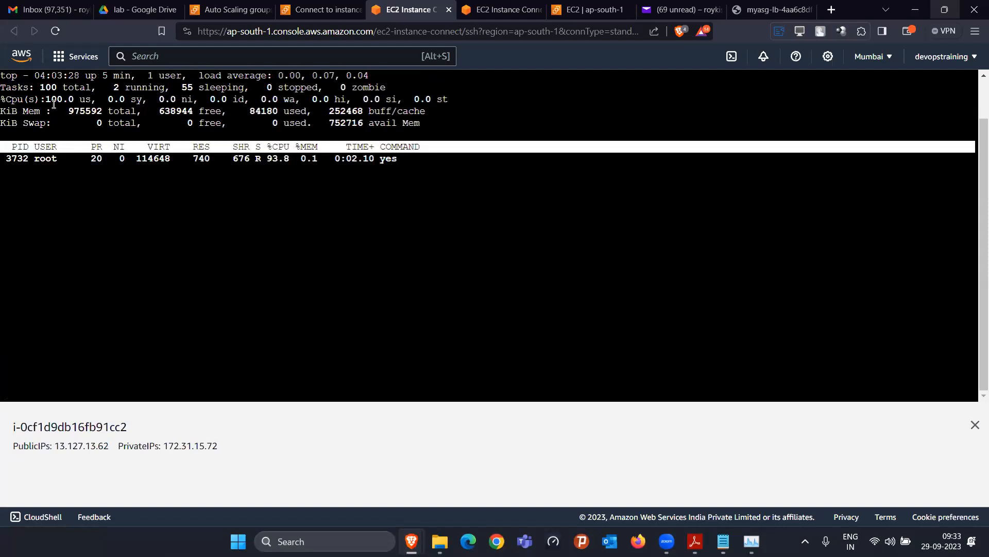
pyautogui.doubleClick(65, 99)
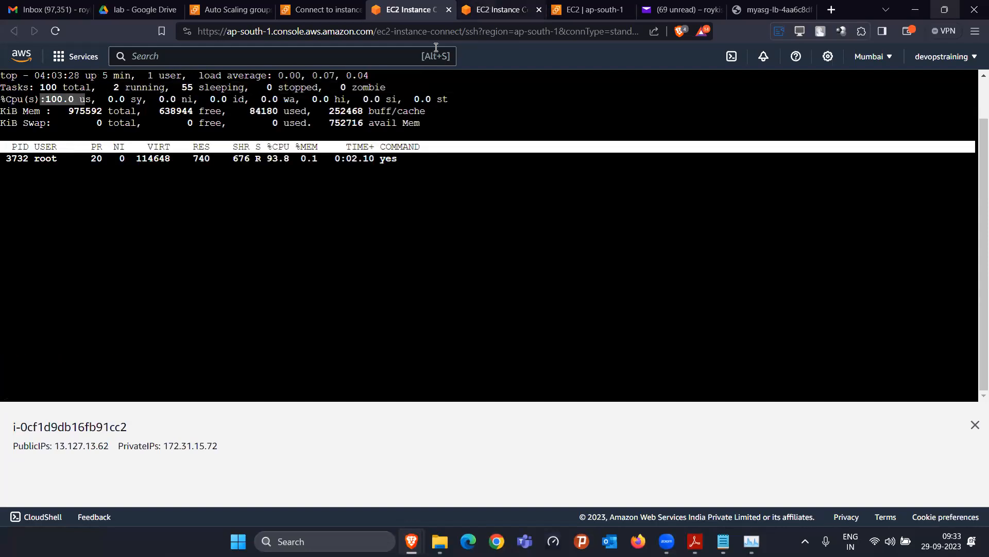
# On i-07ad435054367e602, quit top, run 'yes > /dev/null &' in background and restart top -i
pyautogui.click(499, 9)
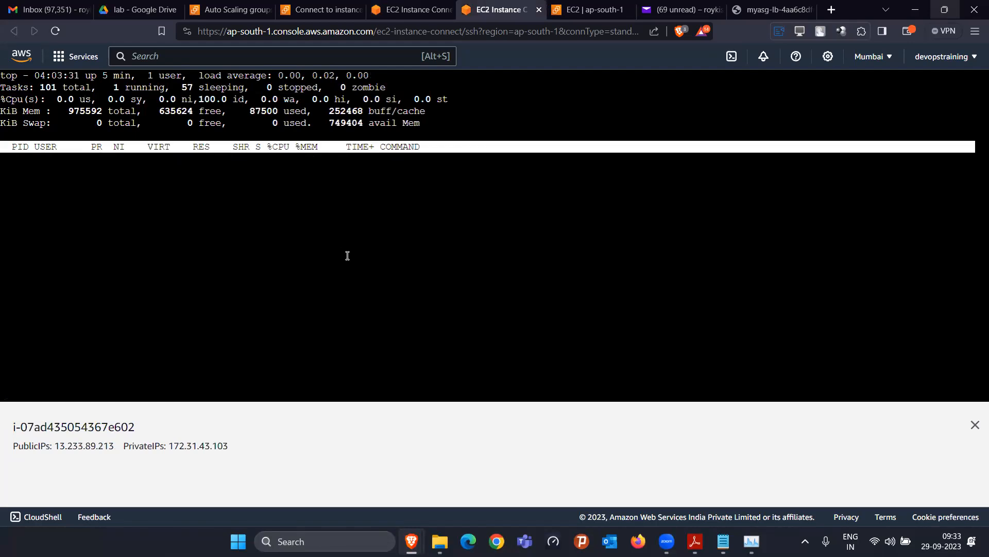
pyautogui.press('q')
pyautogui.rightClick(346, 255)
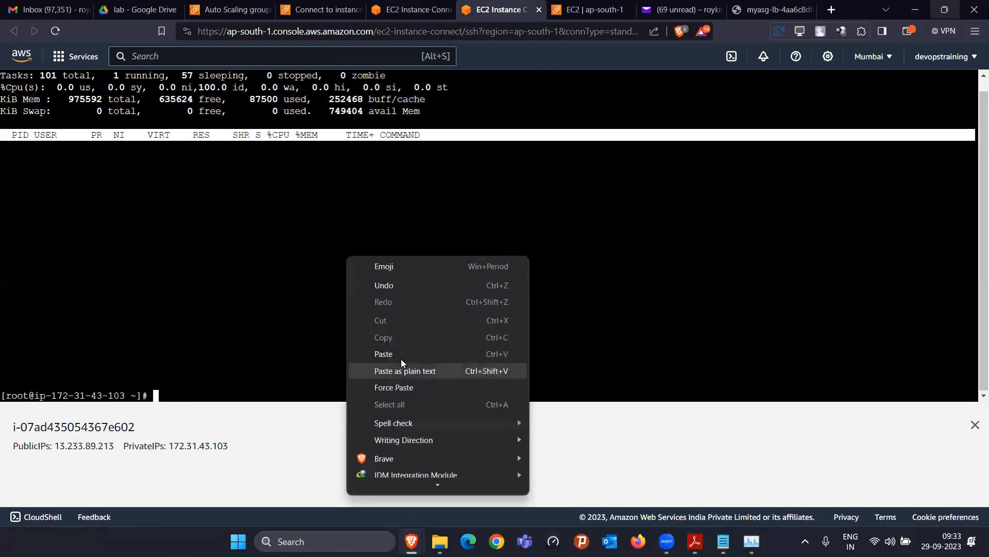
pyautogui.click(402, 356)
pyautogui.press('Return')
pyautogui.press('Up')
pyautogui.press('Up')
pyautogui.press('Return')
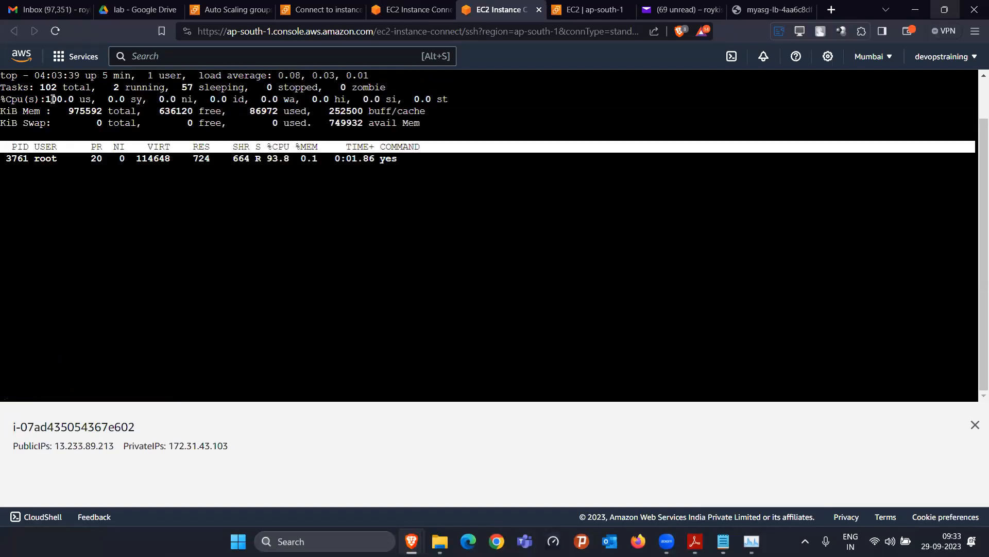
# Compare CPU load in both terminals and reload the load balancer page to see which server answers
pyautogui.click(405, 9)
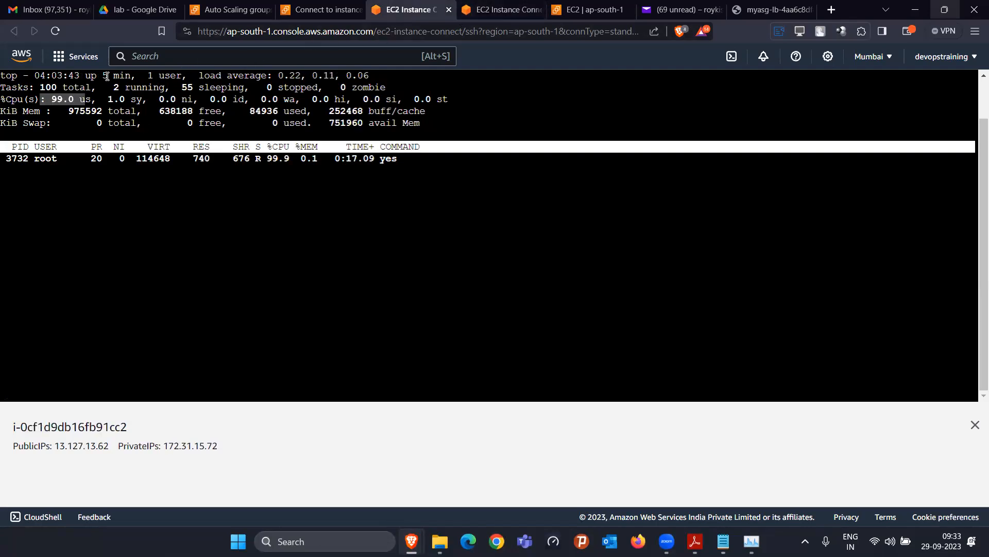
pyautogui.click(506, 4)
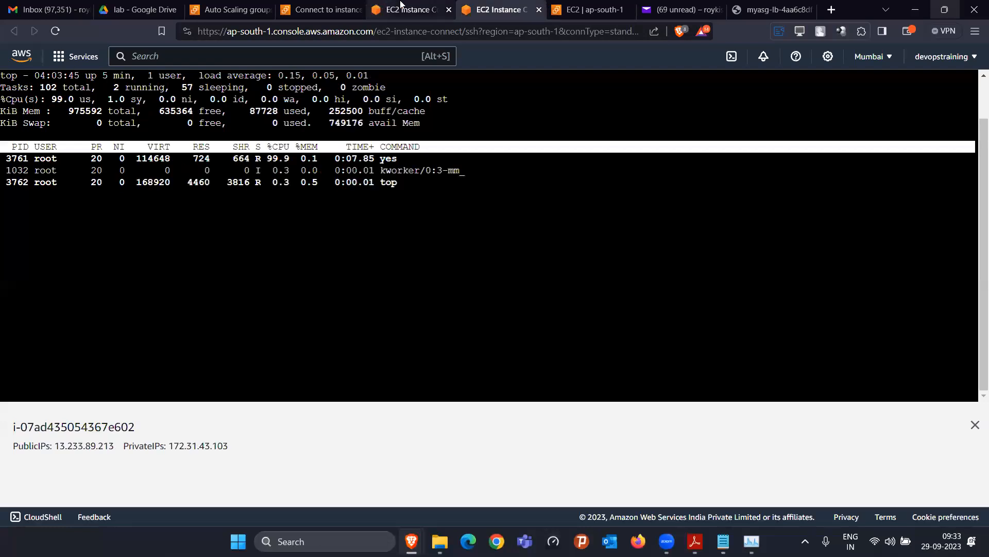
pyautogui.click(426, 6)
pyautogui.click(506, 5)
pyautogui.click(426, 6)
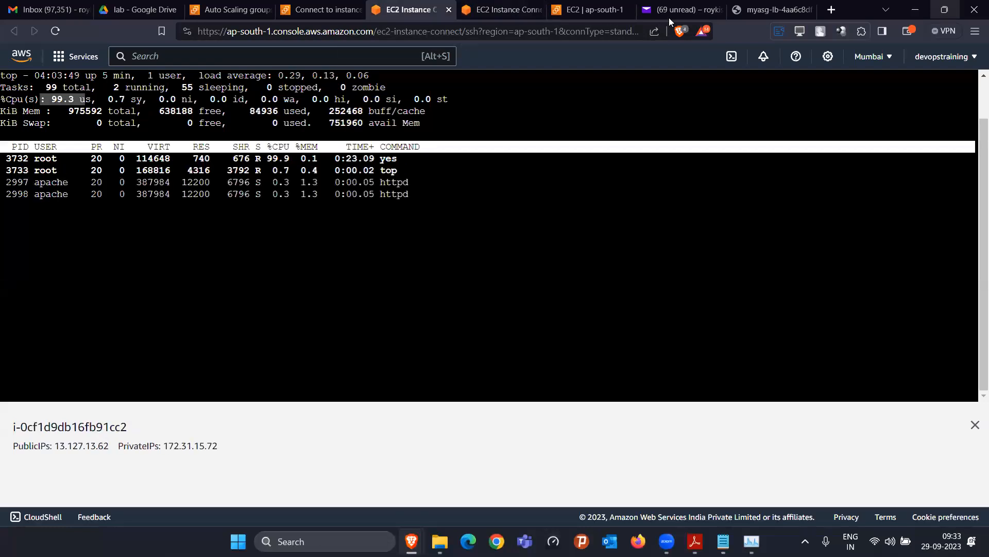
pyautogui.click(771, 10)
pyautogui.click(56, 32)
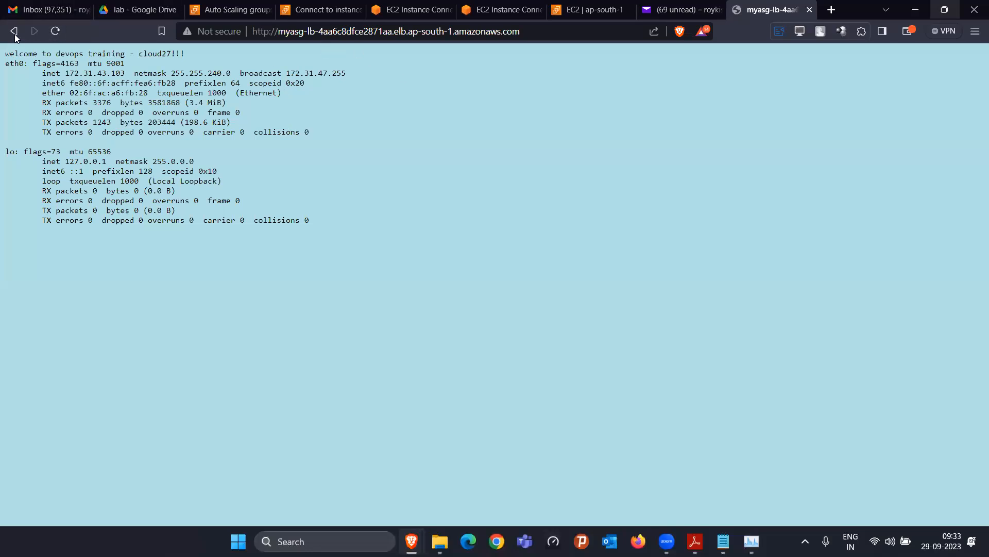
pyautogui.click(56, 29)
pyautogui.click(58, 30)
pyautogui.click(397, 10)
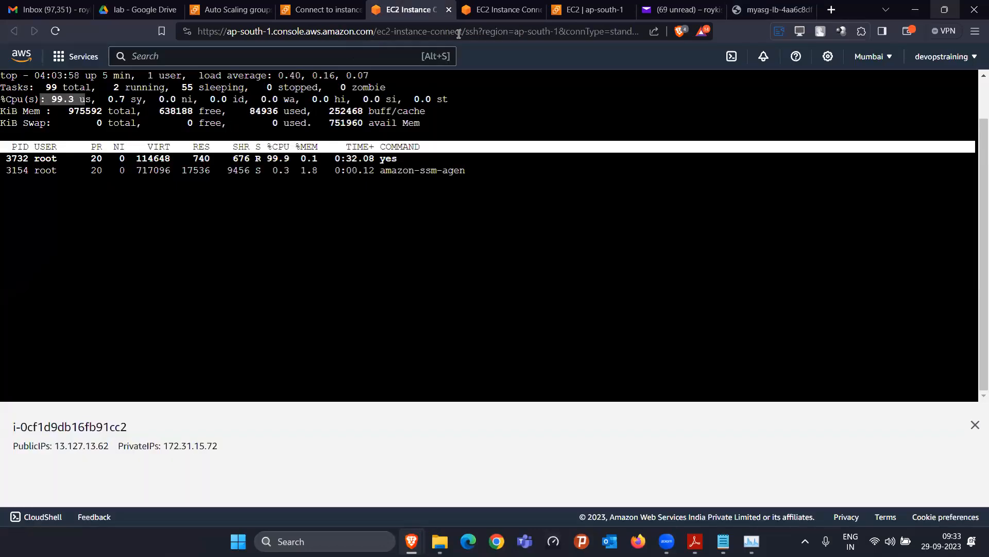
pyautogui.click(494, 9)
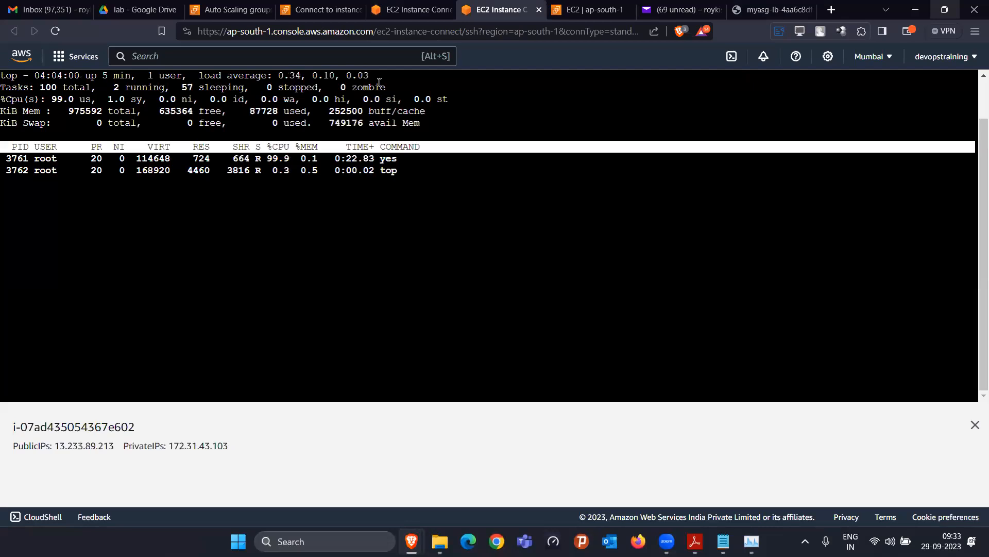
# Change the webserver1 and webserver2 loads in the Notepad notes from 10% to 99%
pyautogui.click(723, 541)
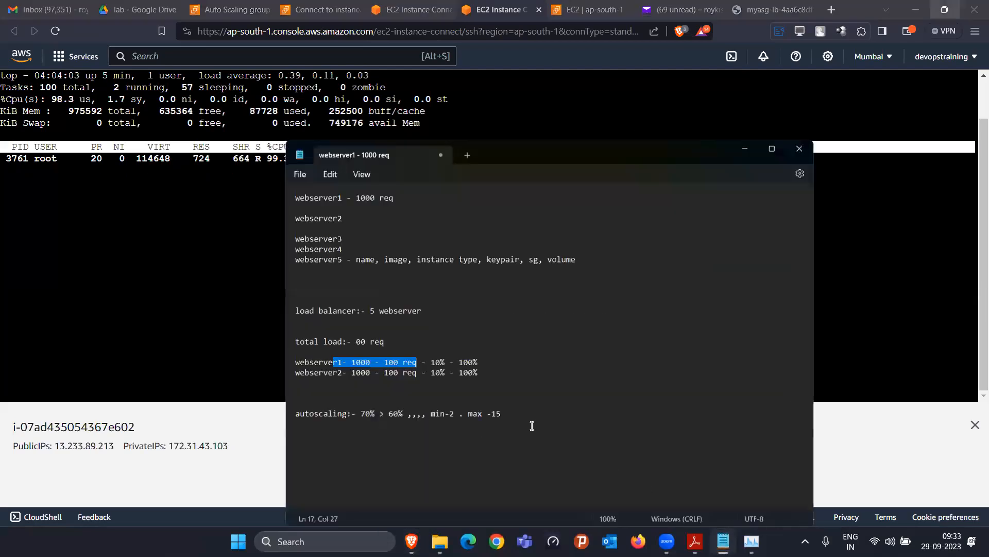
pyautogui.click(364, 358)
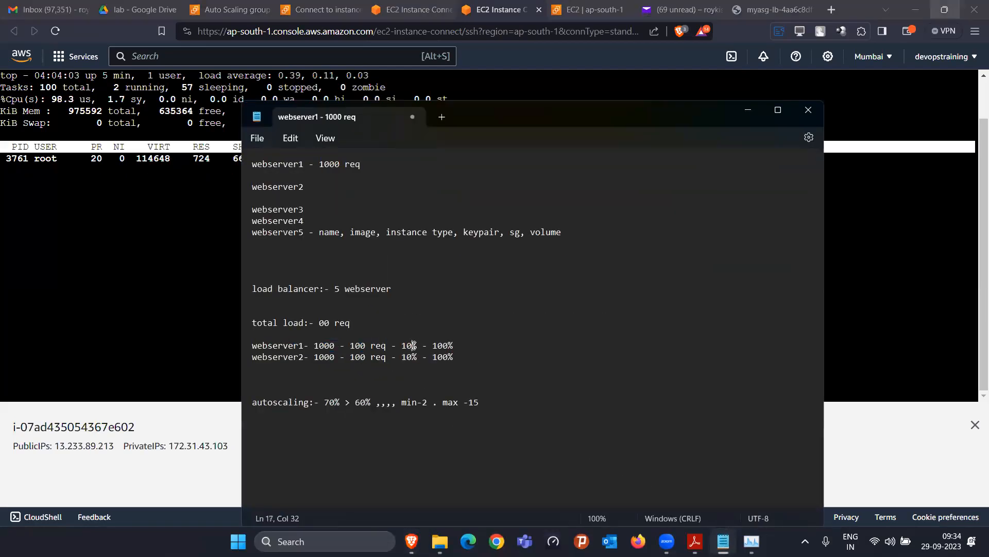
pyautogui.press('BackSpace')
pyautogui.press('BackSpace')
pyautogui.write('99')
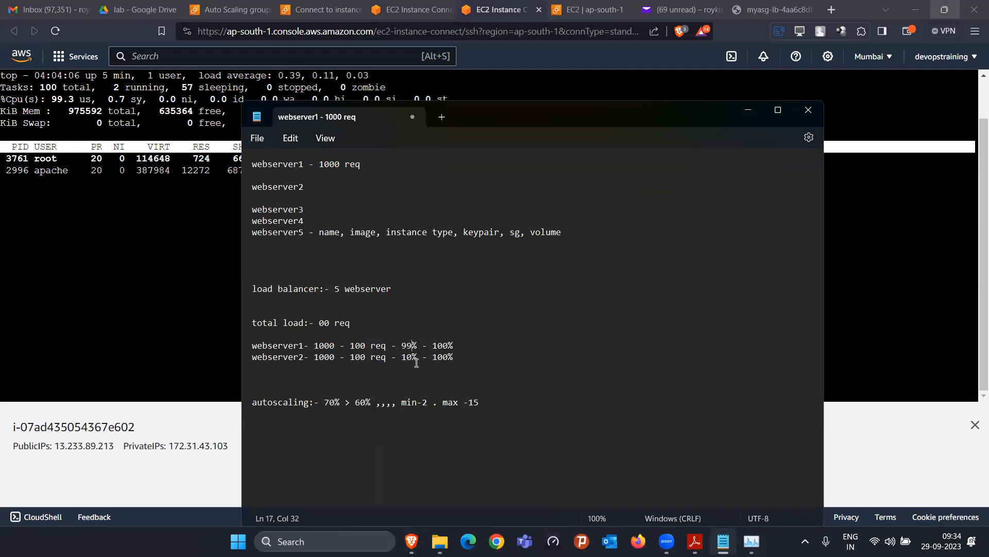
pyautogui.press('BackSpace')
pyautogui.press('BackSpace')
pyautogui.write('99')
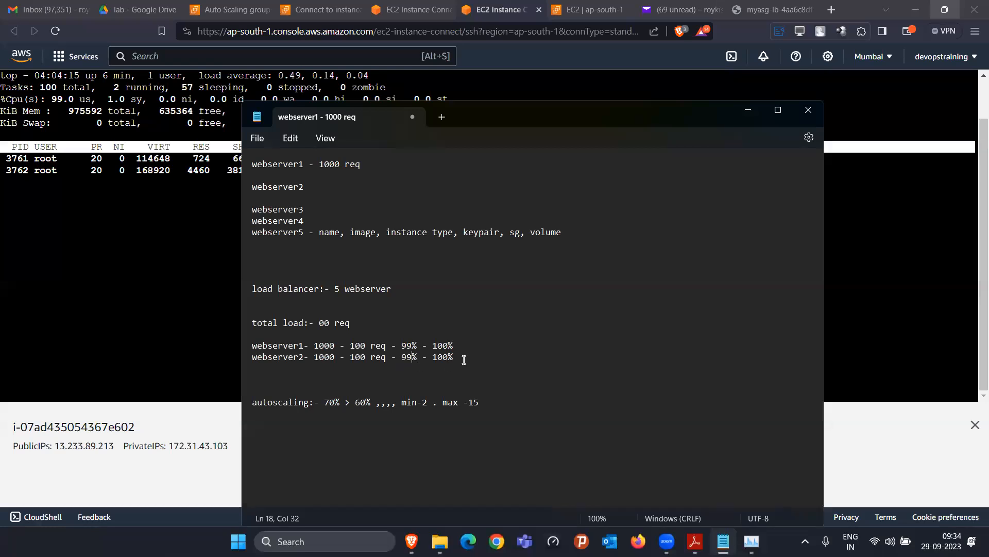
pyautogui.moveTo(455, 357); pyautogui.dragTo(262, 343)
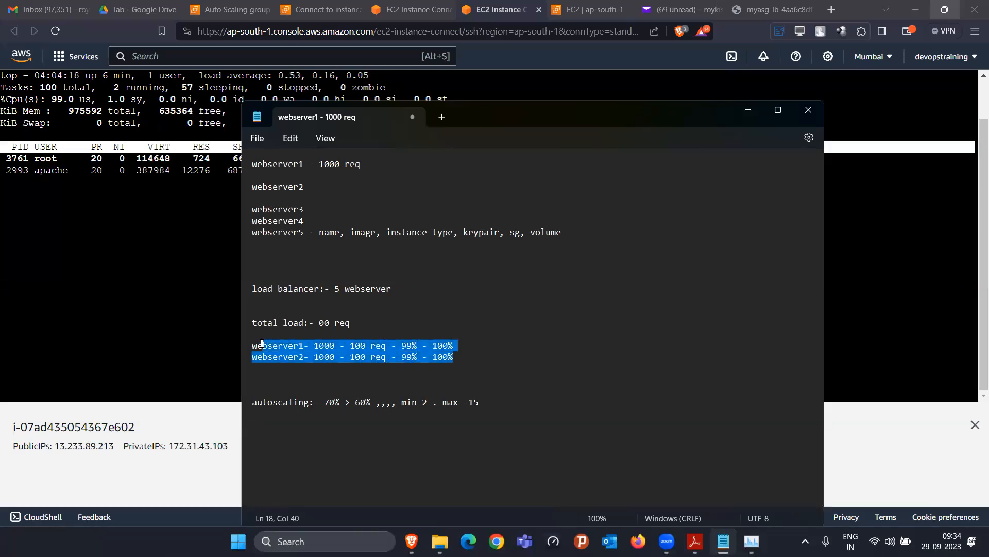
pyautogui.moveTo(340, 403); pyautogui.dragTo(320, 399)
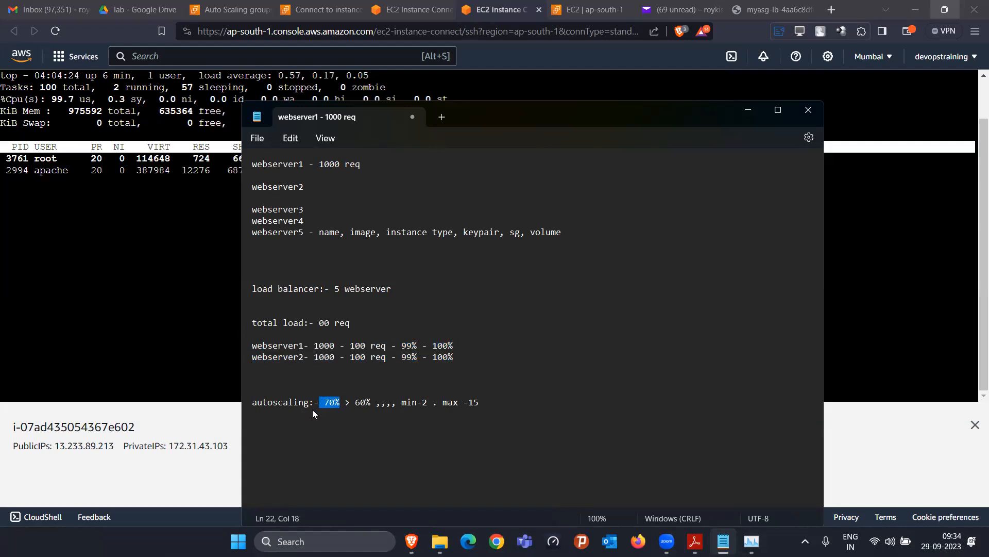
pyautogui.click(116, 272)
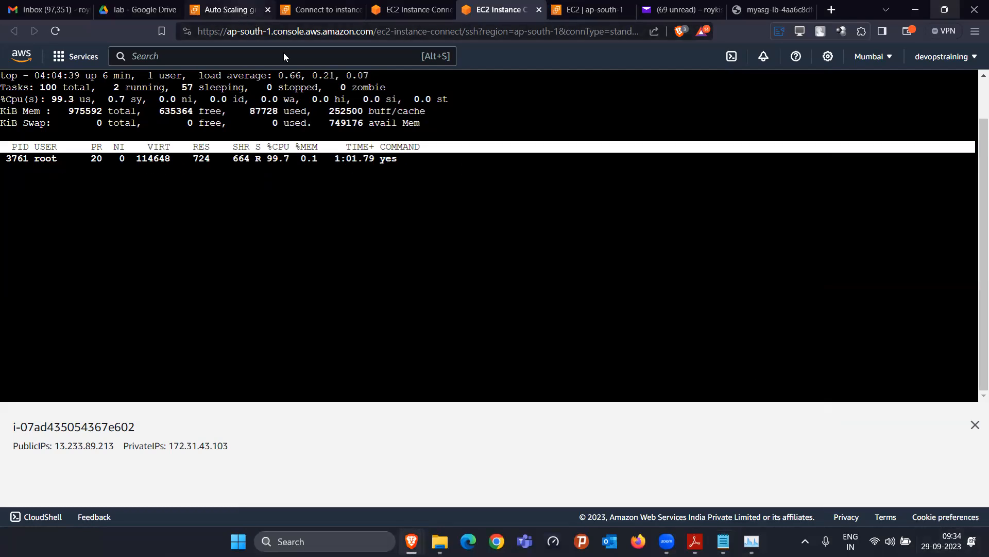
# Refresh Auto Scaling groups showing myasg at 2 instances, then return to the Instances list
pyautogui.click(227, 10)
pyautogui.click(421, 127)
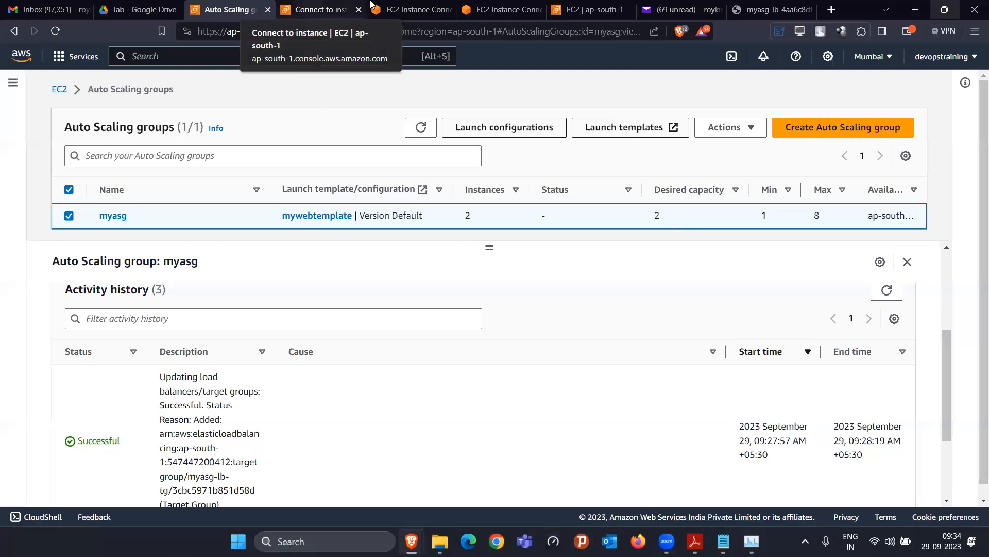
pyautogui.click(319, 10)
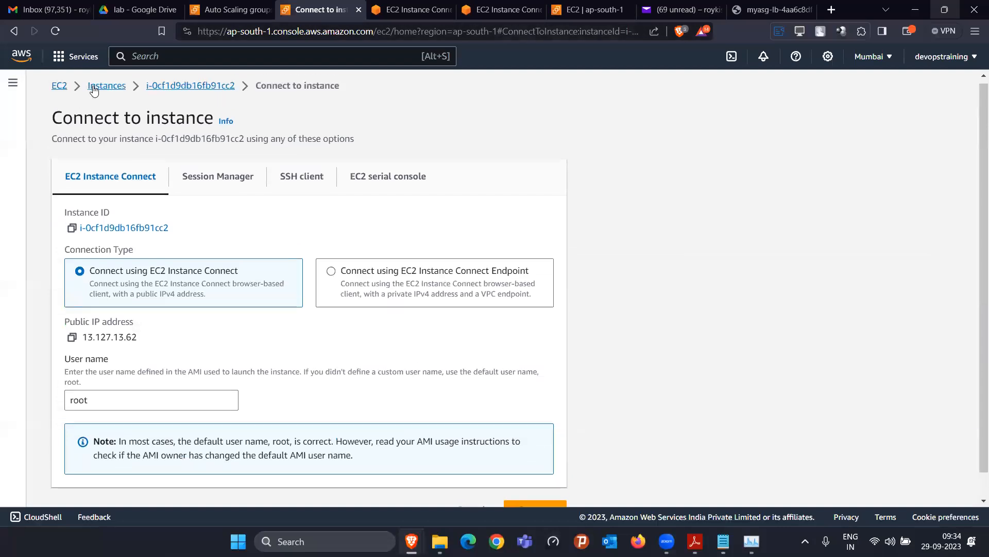
pyautogui.click(88, 101)
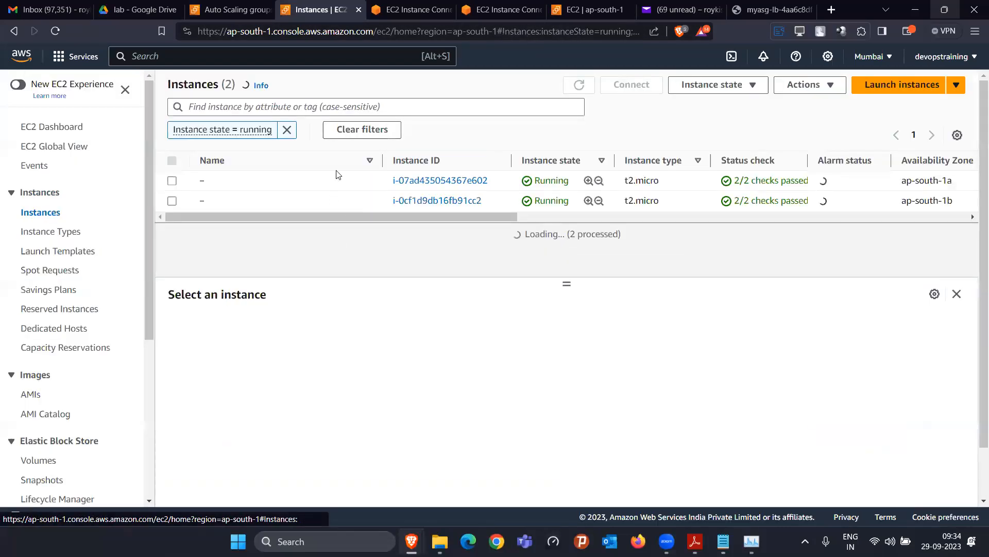
# Clear the running-only filter and refresh the full instance list
pyautogui.click(288, 129)
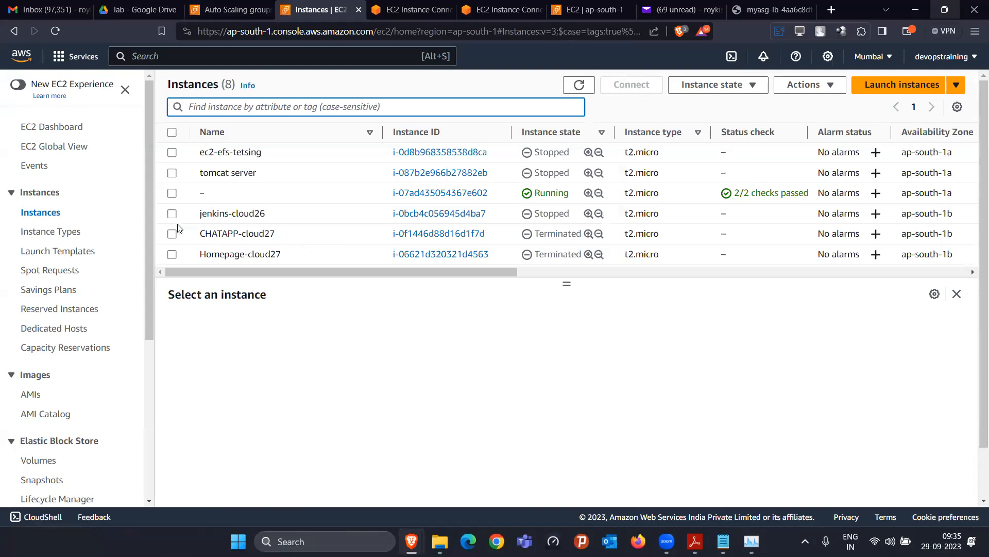
pyautogui.scroll(-1, 201, 238)
pyautogui.scroll(-2, 201, 238)
pyautogui.click(579, 84)
pyautogui.scroll(-1, 500, 141)
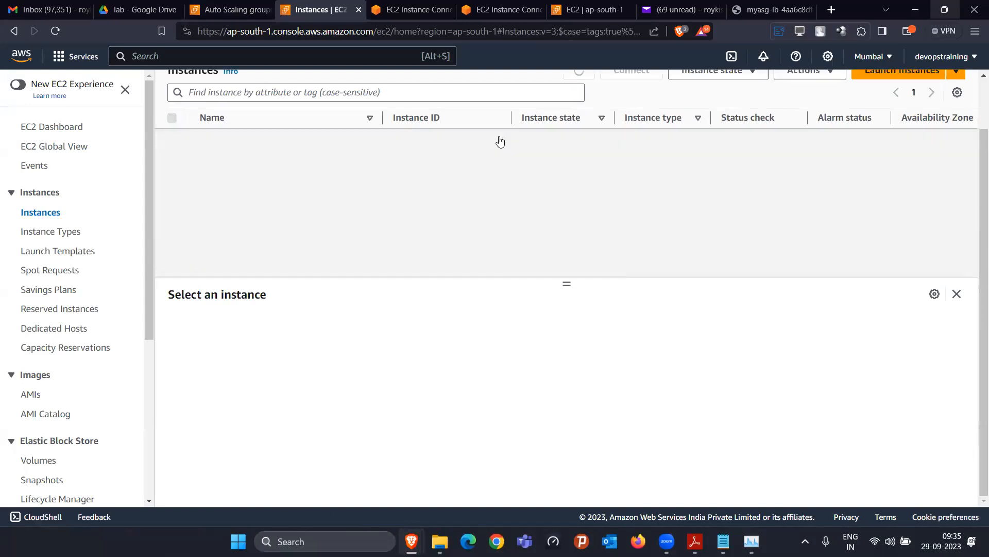
pyautogui.scroll(2, 268, 222)
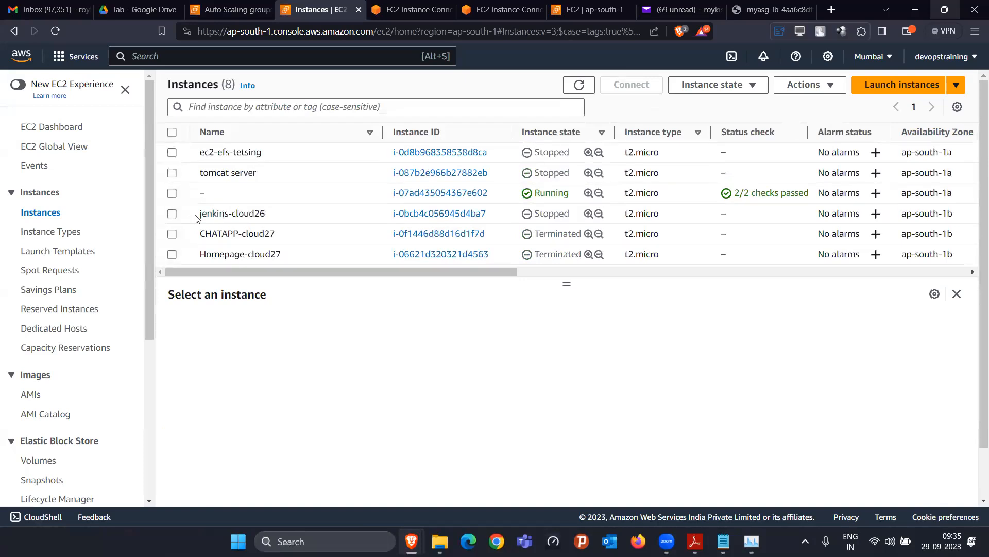
# Terminate the old tomcat server and jenkins-cloud26 instances and refresh the list
pyautogui.click(172, 174)
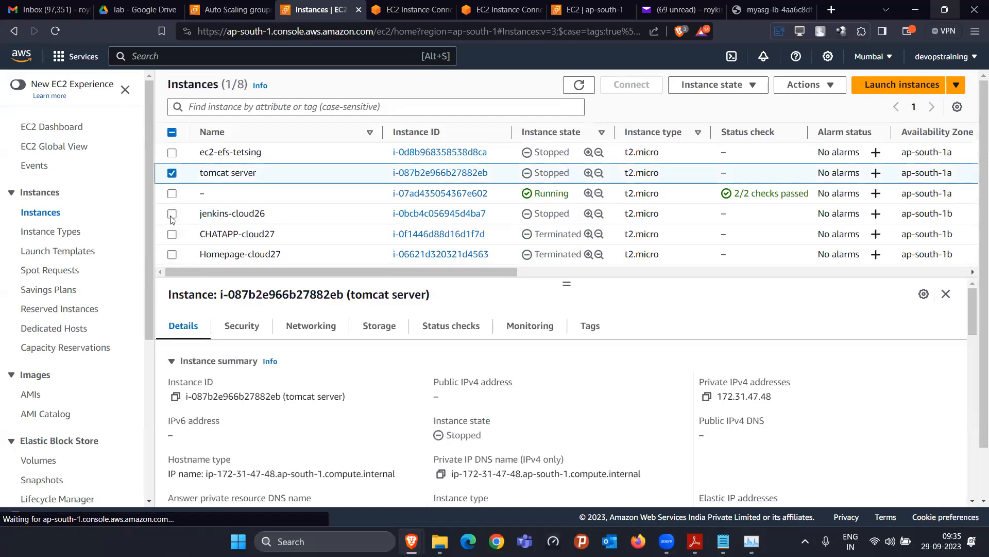
pyautogui.click(172, 214)
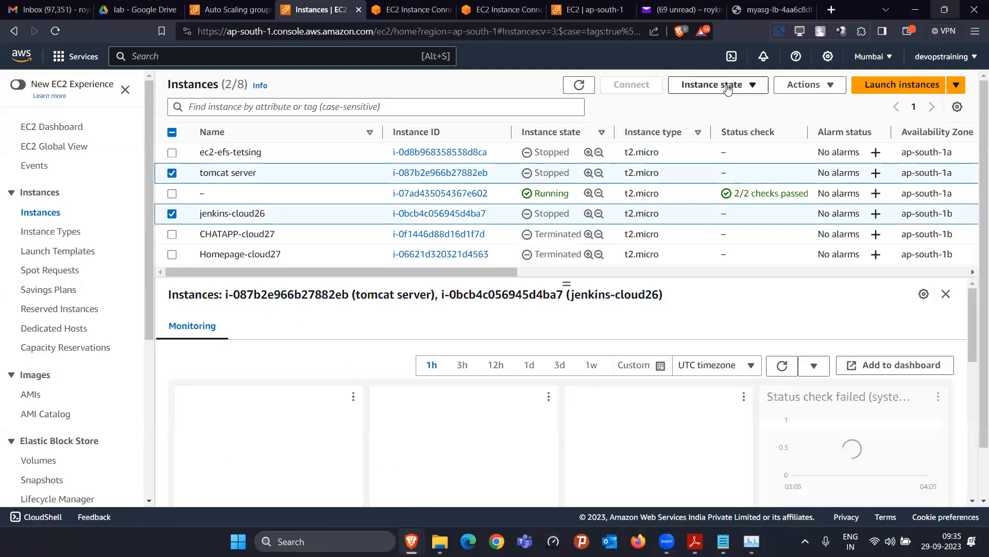
pyautogui.click(721, 84)
pyautogui.click(721, 183)
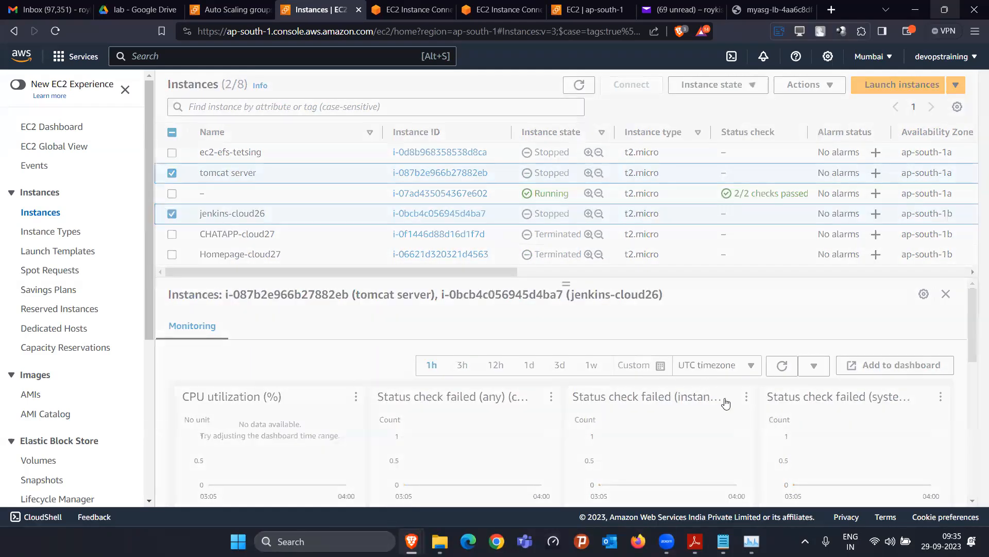
pyautogui.click(756, 397)
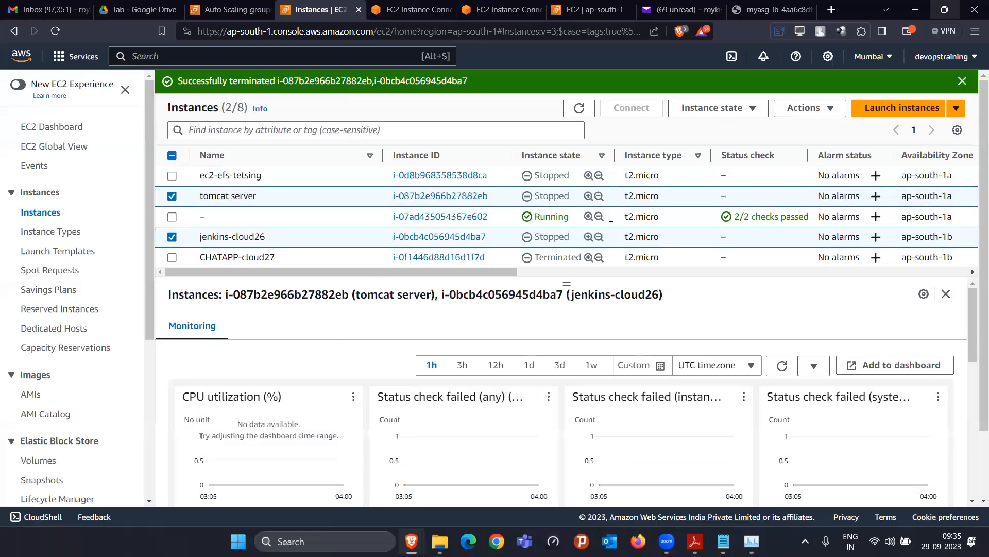
pyautogui.click(578, 110)
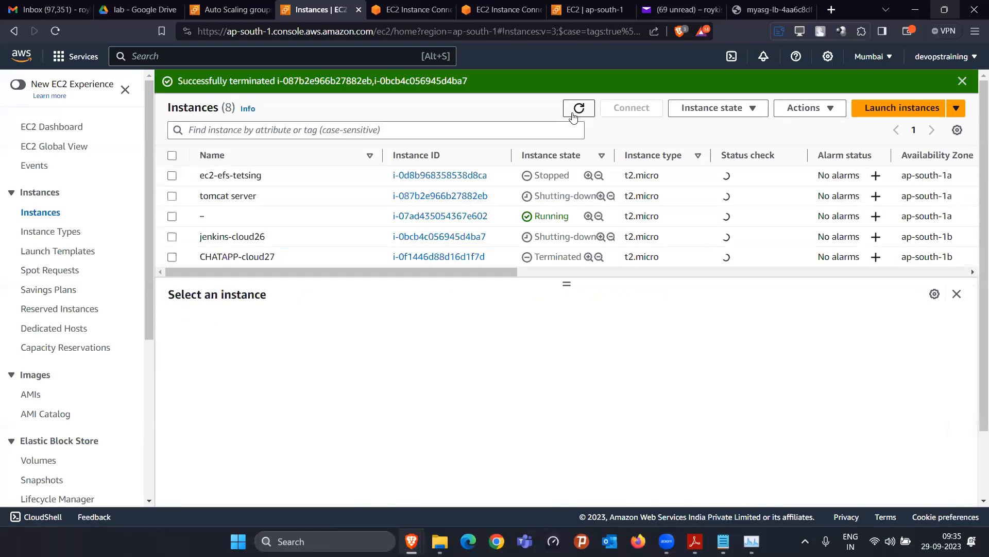
pyautogui.scroll(-2, 592, 190)
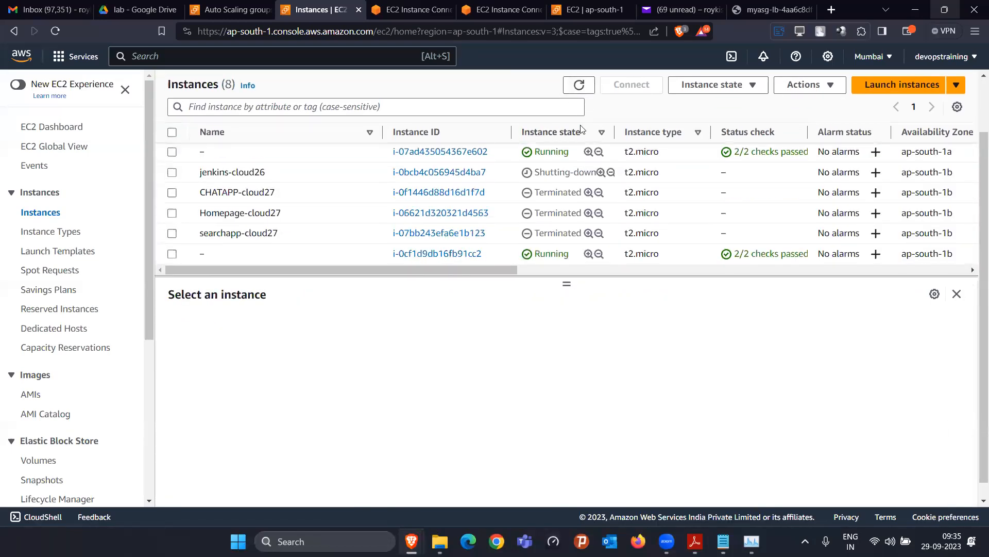
pyautogui.click(578, 89)
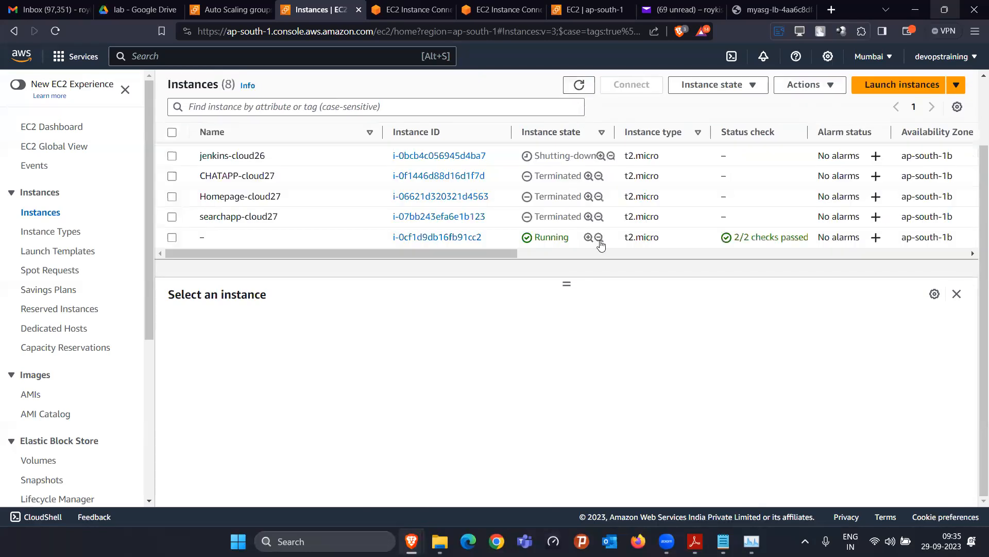
pyautogui.click(963, 83)
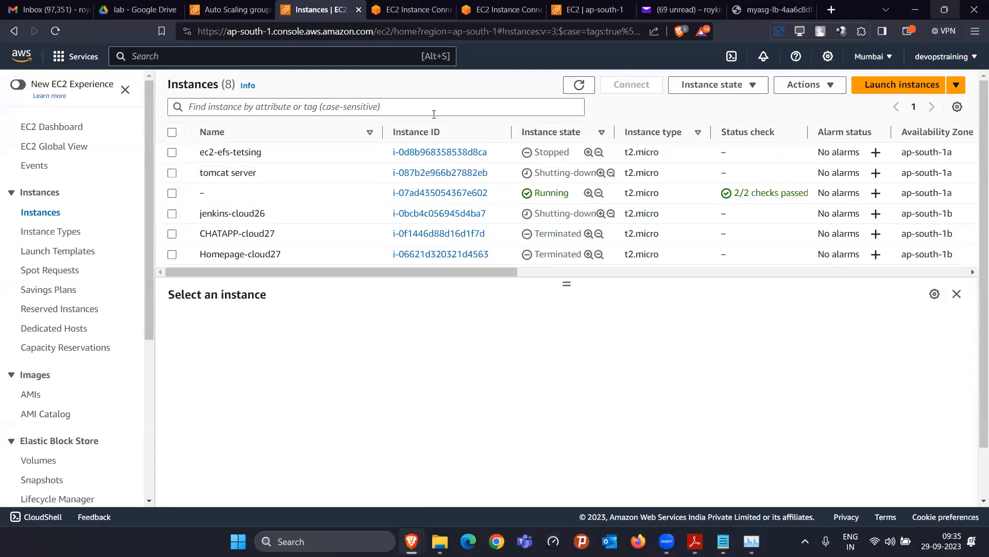
# Filter the instance list to 'Instance state = running', leaving two instances
pyautogui.click(439, 106)
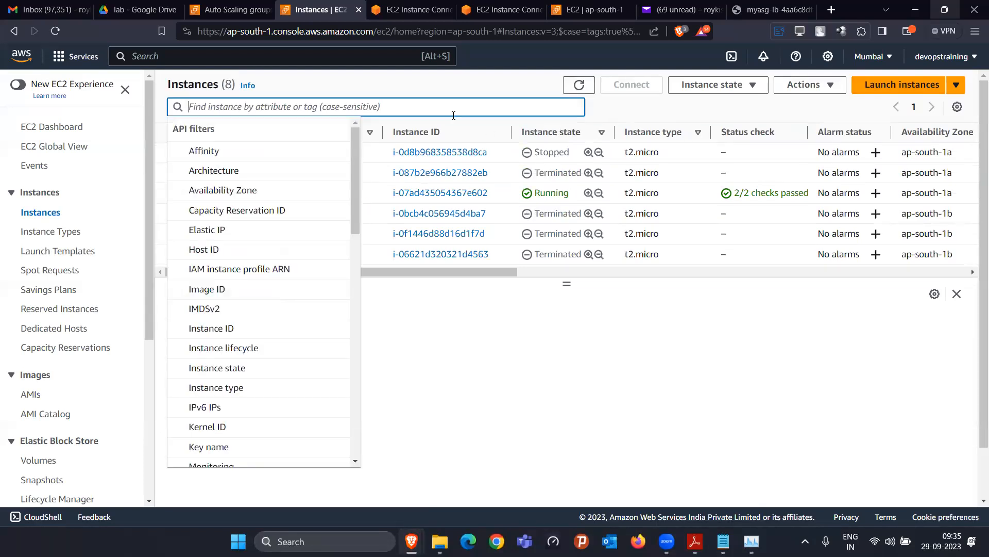
pyautogui.write('run')
pyautogui.click(298, 168)
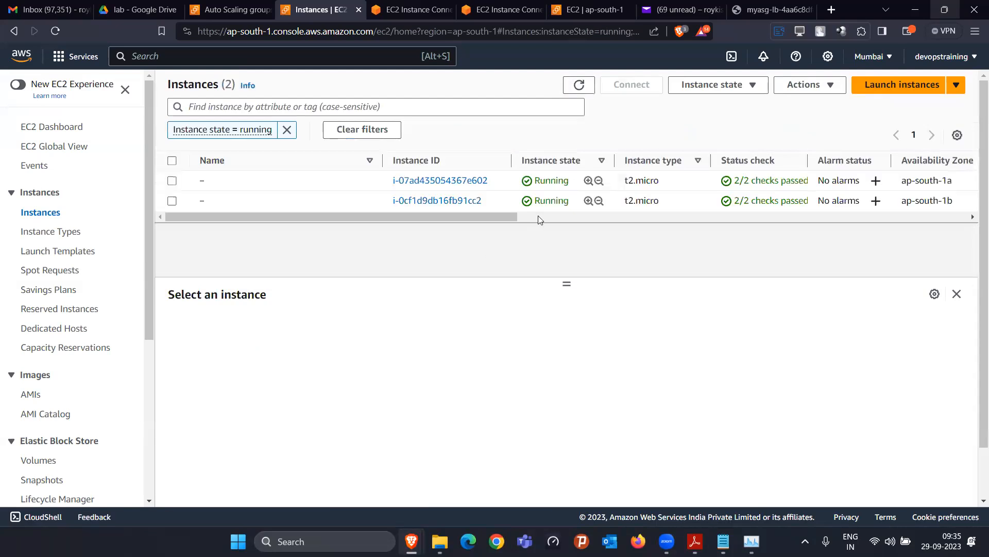
# Refresh Auto Scaling groups to confirm myasg holds 2 instances, then return to the myasg-lb web page
pyautogui.click(212, 9)
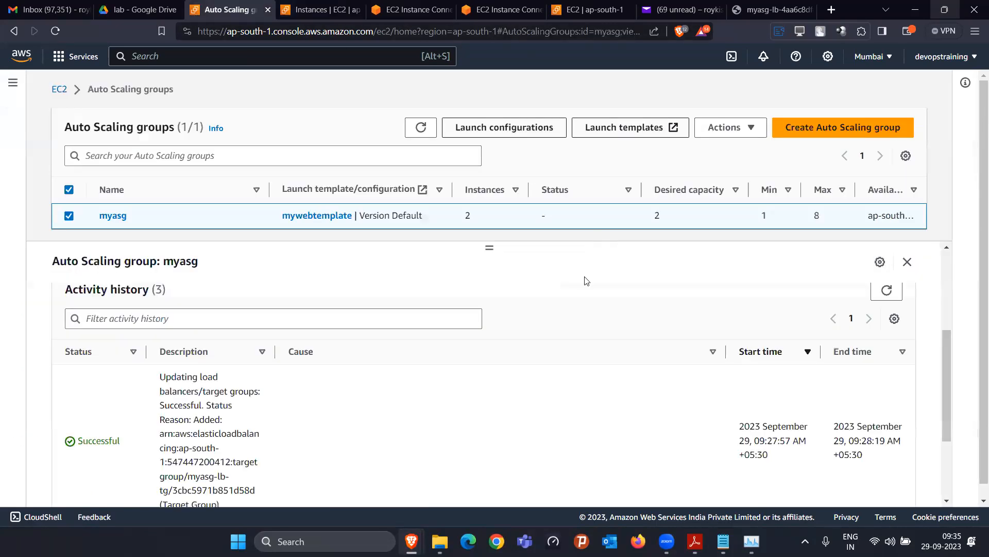
pyautogui.click(420, 128)
pyautogui.click(680, 9)
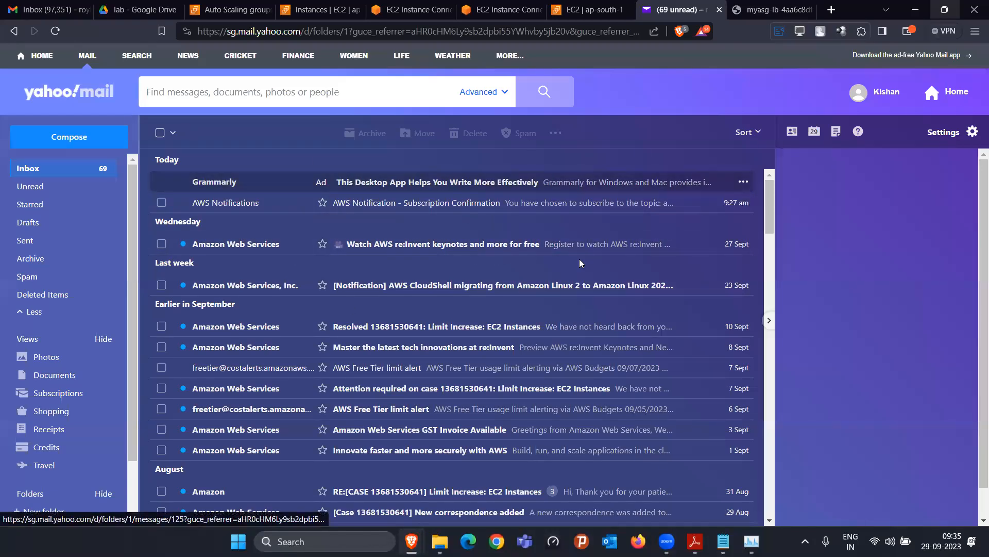
pyautogui.click(227, 5)
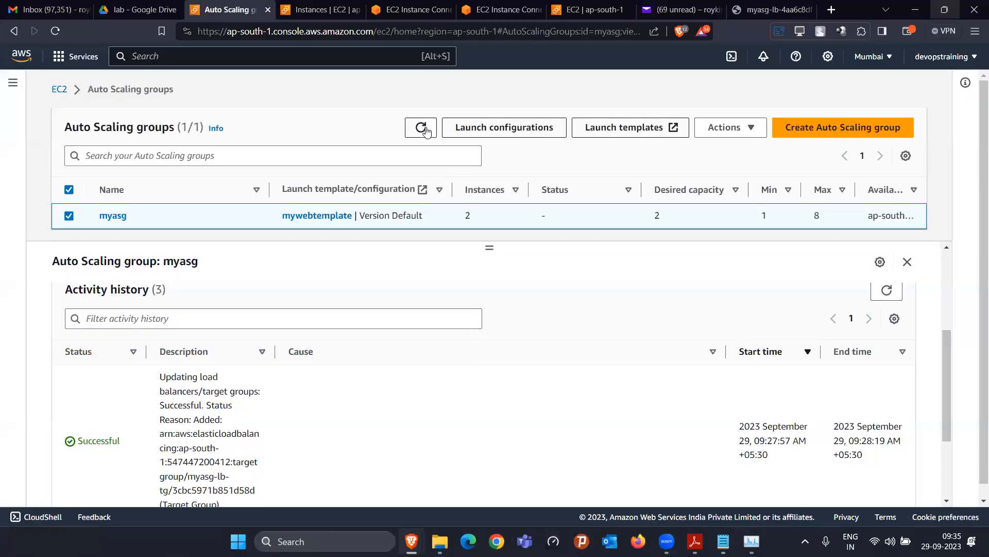
pyautogui.click(772, 9)
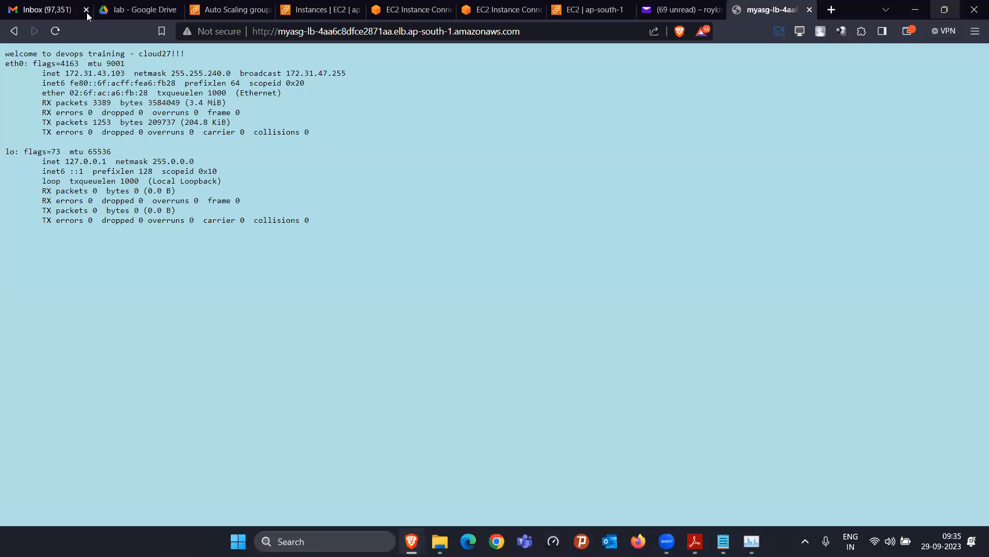
# Reload the myasg-lb page until it answers from 172.31.15.72, highlighting that inet address
pyautogui.click(56, 31)
pyautogui.click(56, 31)
pyautogui.click(56, 31)
pyautogui.click(58, 25)
pyautogui.click(58, 24)
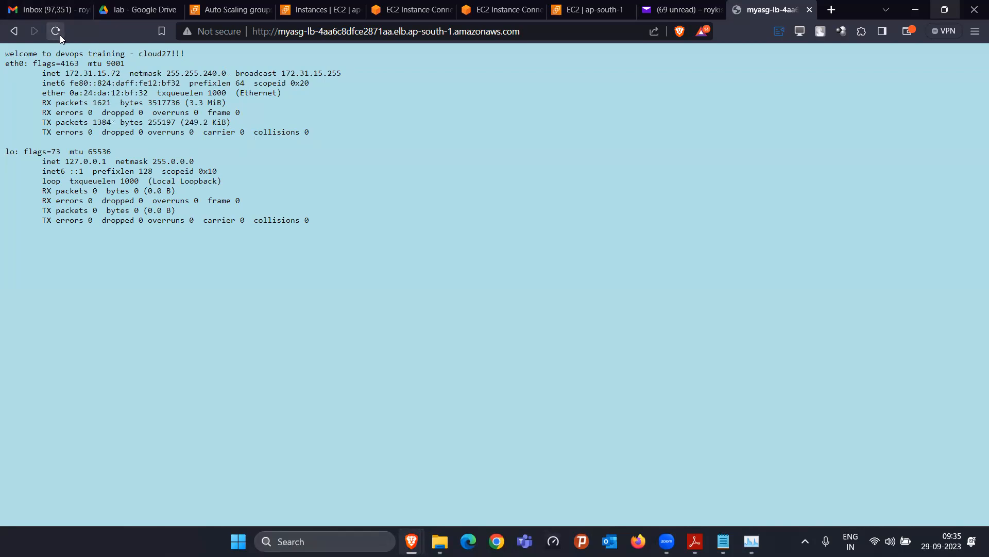
pyautogui.click(58, 36)
pyautogui.click(57, 36)
pyautogui.moveTo(83, 73); pyautogui.dragTo(138, 82)
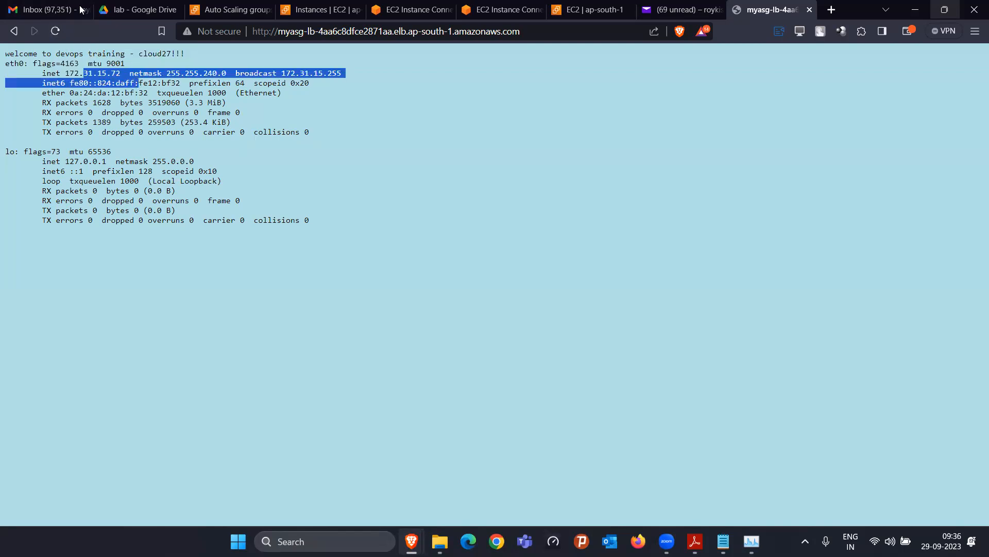
pyautogui.click(56, 31)
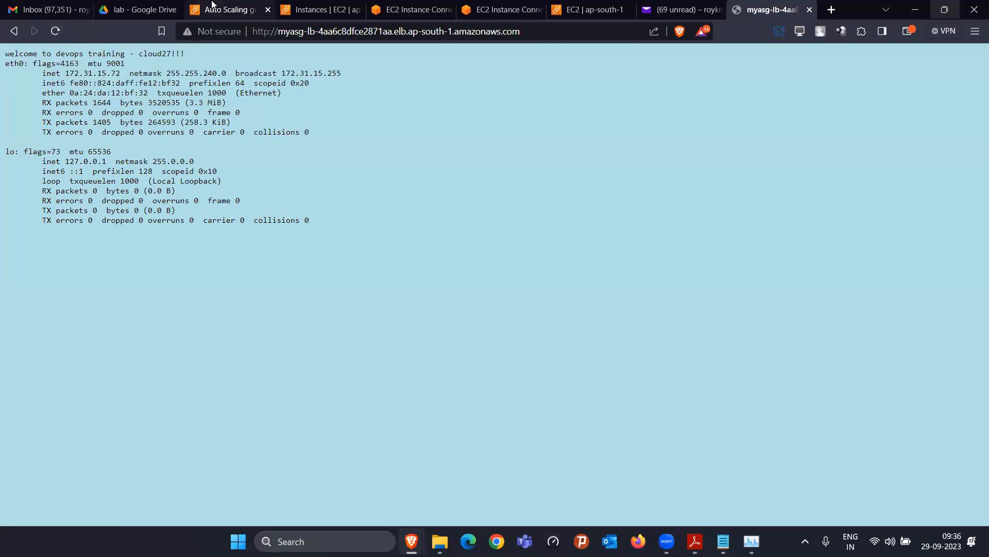
pyautogui.click(212, 5)
# Inspect both running instances' details and the CPU stress top output in the terminal
pyautogui.click(318, 9)
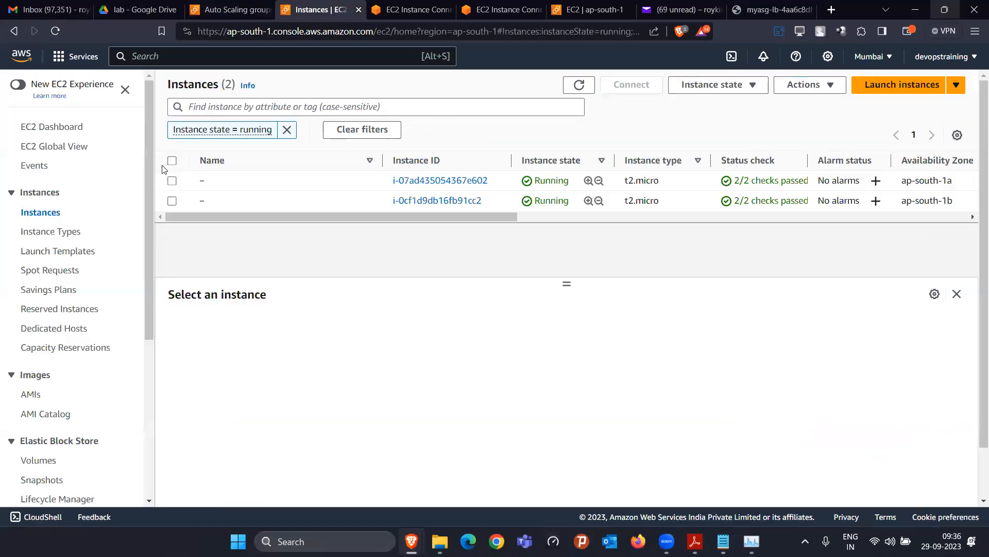
pyautogui.click(172, 180)
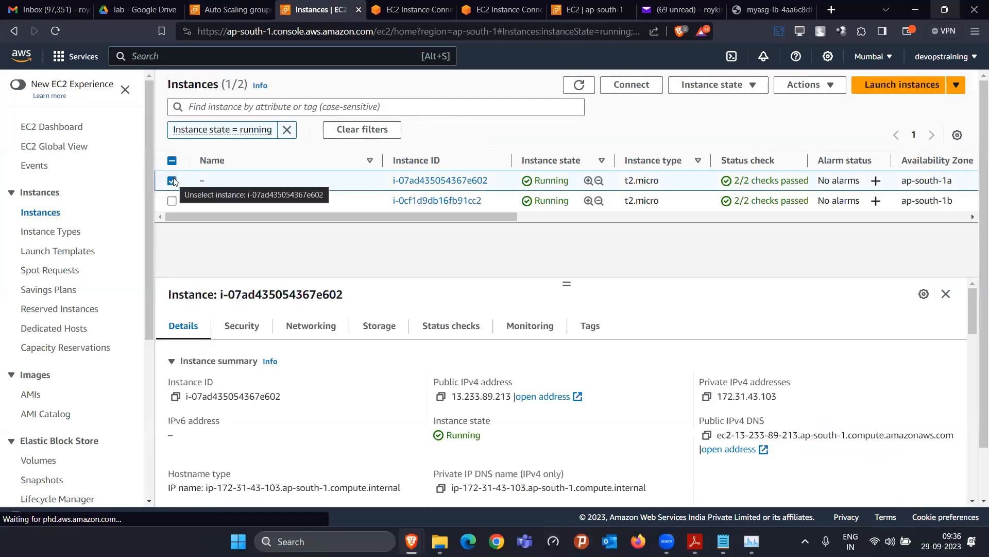
pyautogui.click(173, 181)
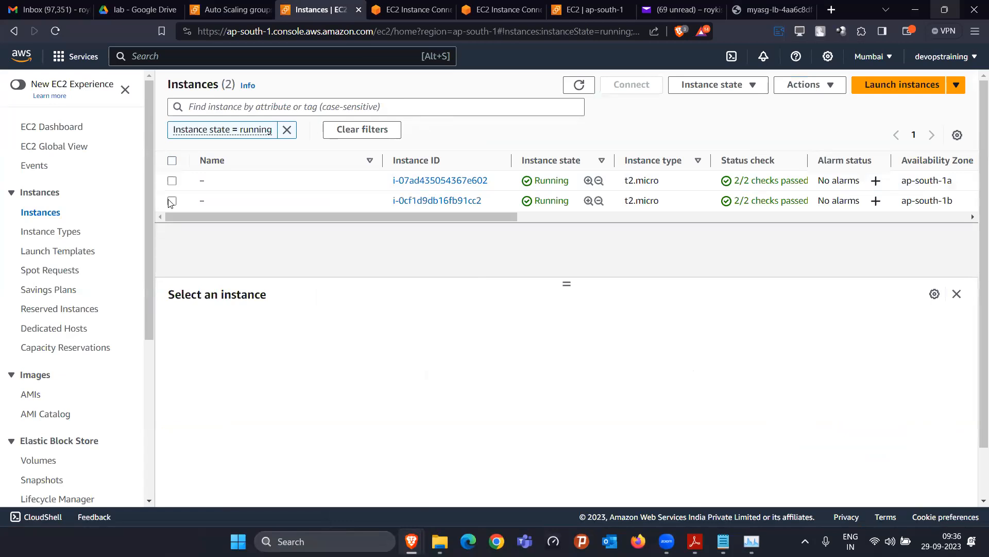
pyautogui.click(172, 201)
pyautogui.click(172, 200)
pyautogui.click(505, 8)
pyautogui.click(230, 9)
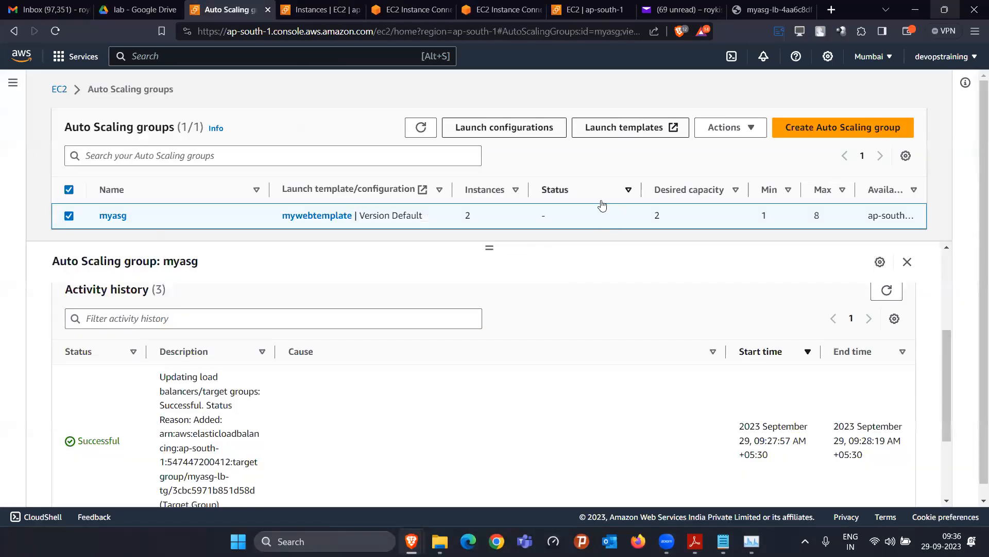
pyautogui.click(385, 16)
# Confirm both myasg-lb-tg targets are healthy and refresh myasg, still at 2 instances
pyautogui.click(591, 10)
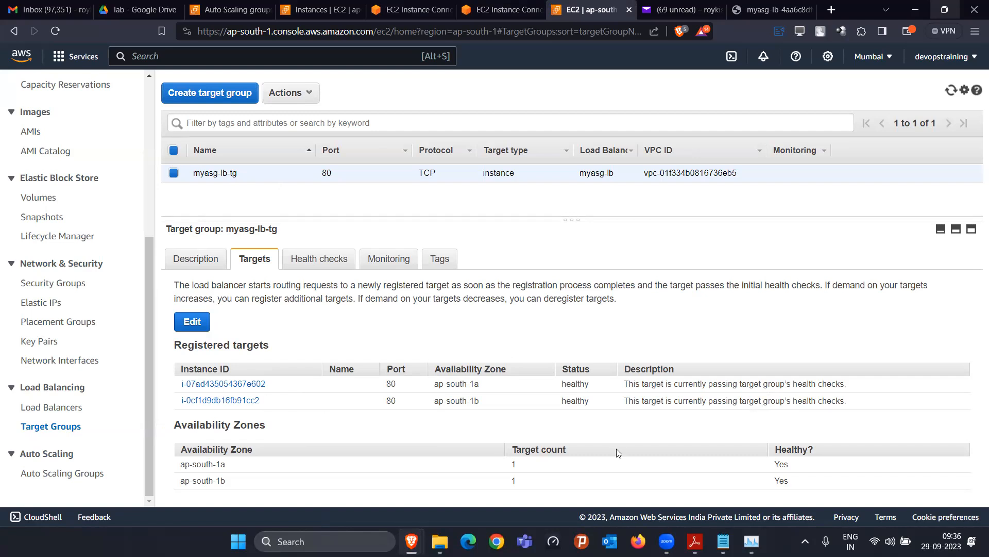
pyautogui.moveTo(594, 372); pyautogui.dragTo(567, 365)
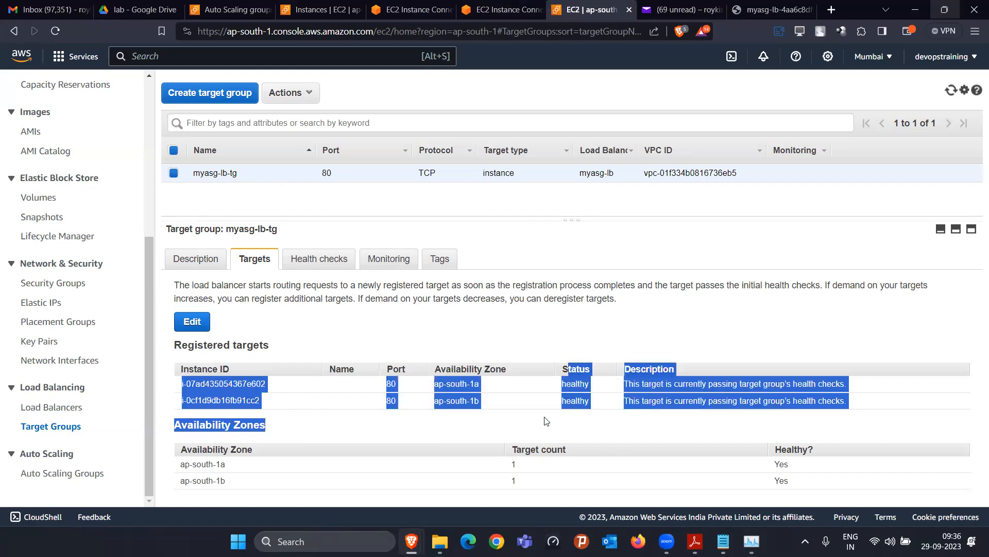
pyautogui.click(454, 414)
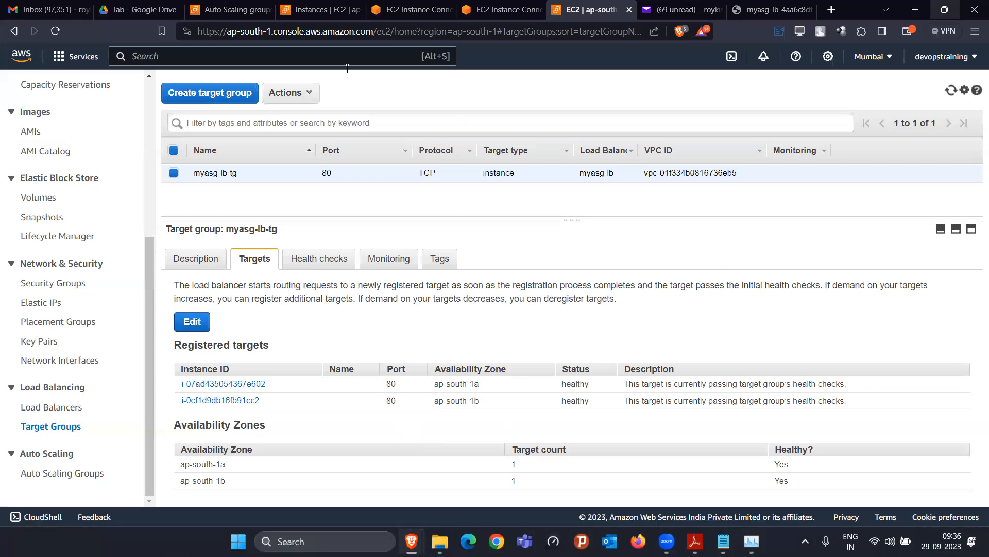
pyautogui.click(227, 9)
pyautogui.click(421, 127)
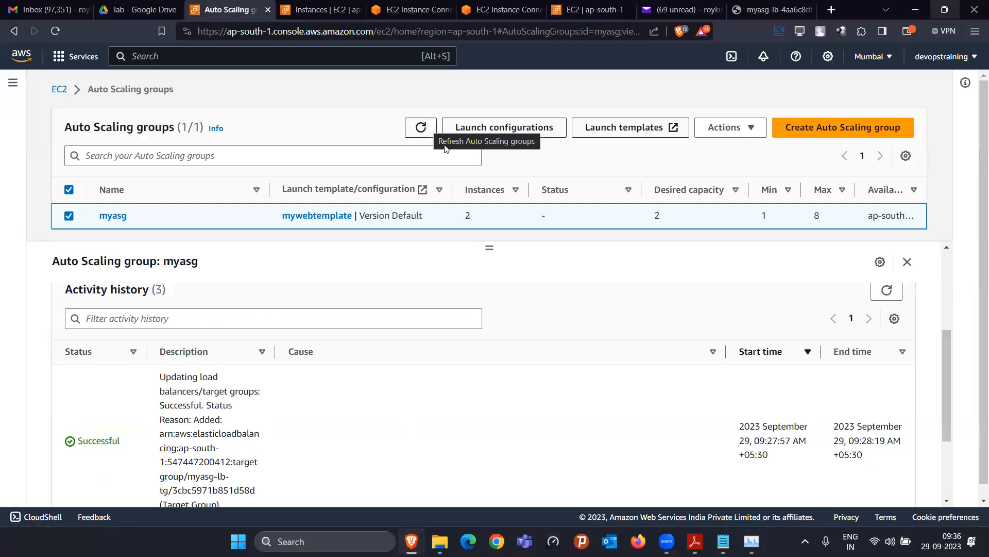
pyautogui.click(696, 541)
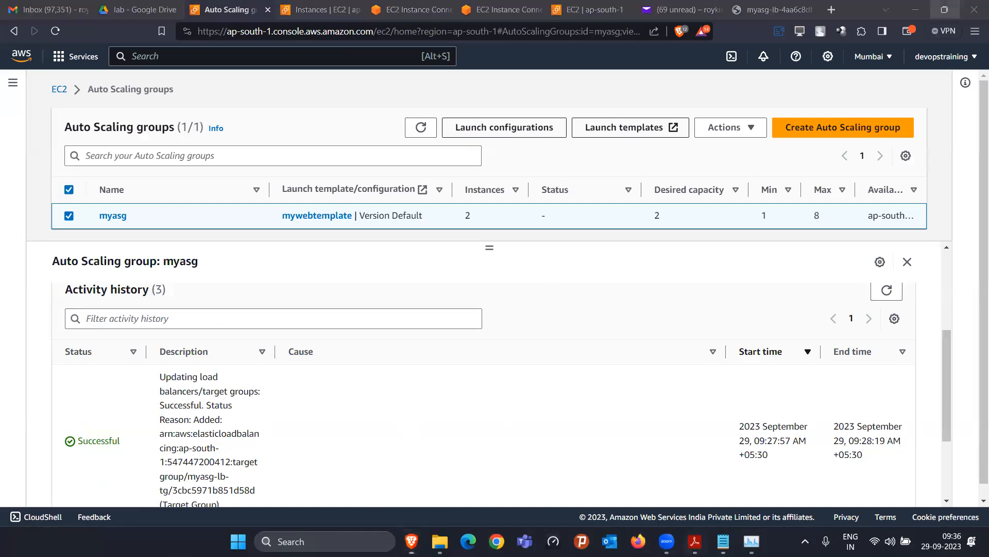
# Scroll the lab guide from page 94 to page 99, covering the 4-instance scale-out and IAM section
pyautogui.scroll(10, 619, 424)
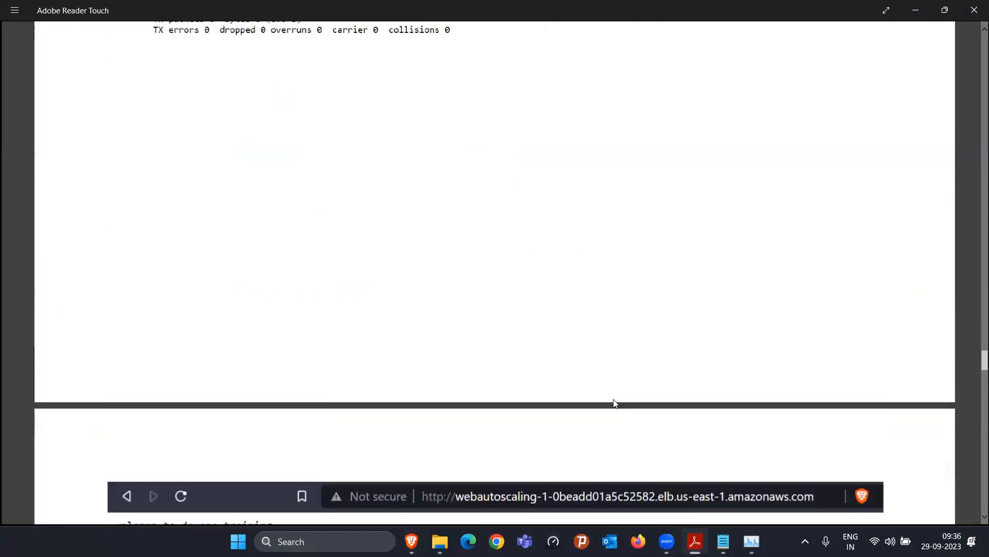
pyautogui.scroll(15, 617, 403)
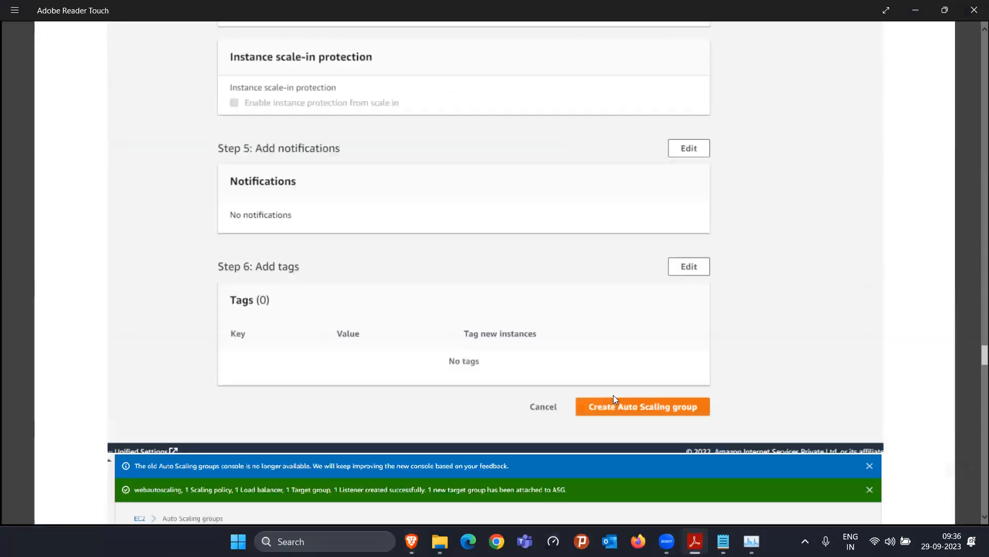
pyautogui.scroll(15, 618, 382)
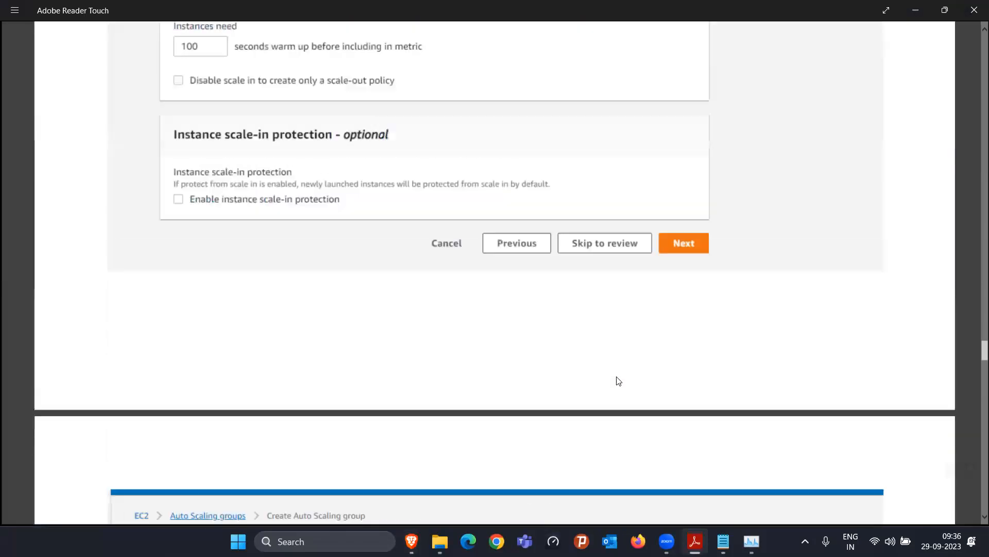
pyautogui.scroll(15, 297, 330)
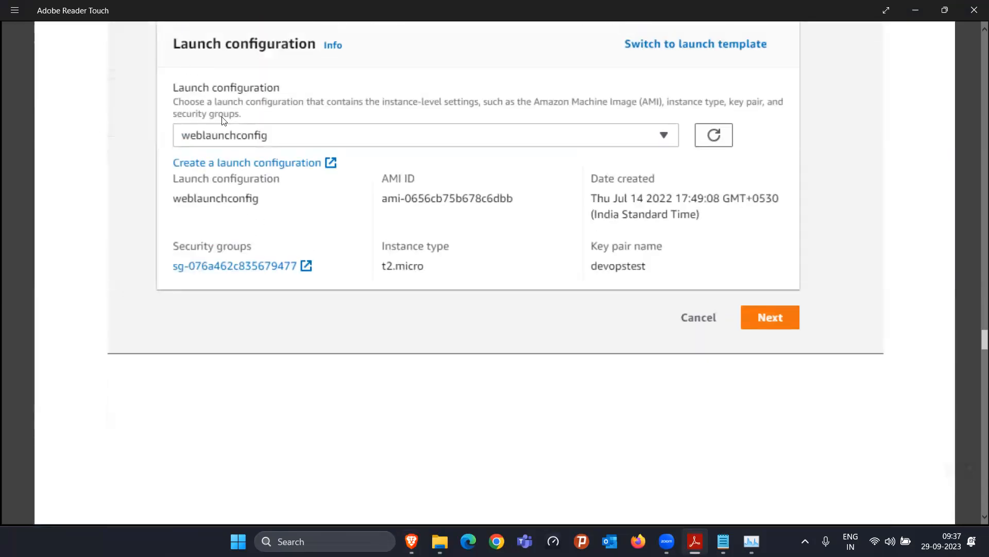
pyautogui.scroll(5, 225, 121)
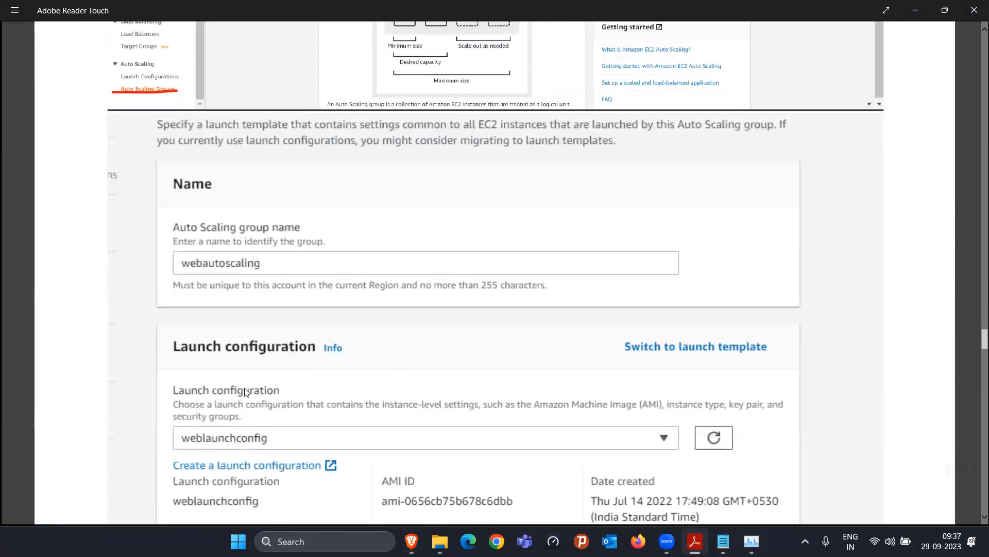
pyautogui.scroll(-4, 514, 349)
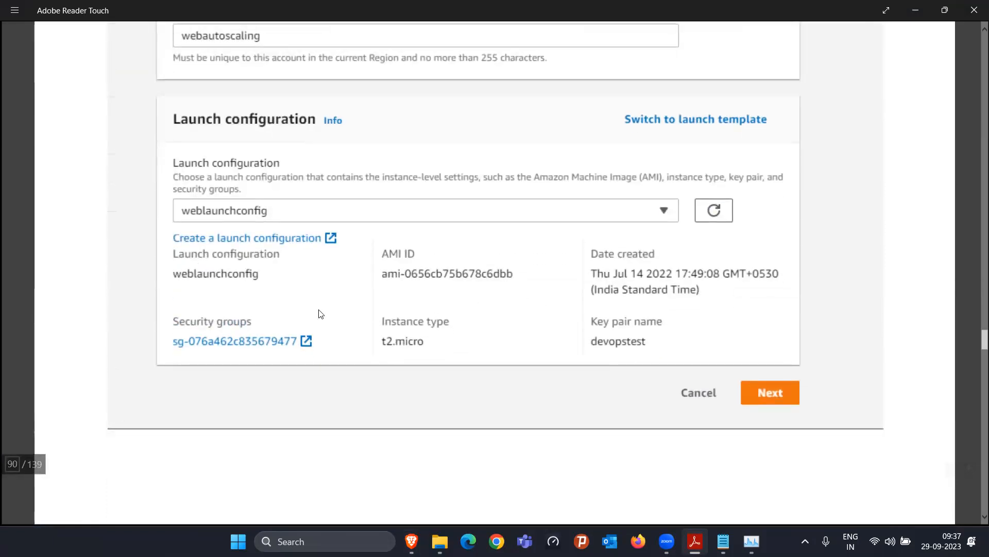
pyautogui.scroll(-10, 537, 349)
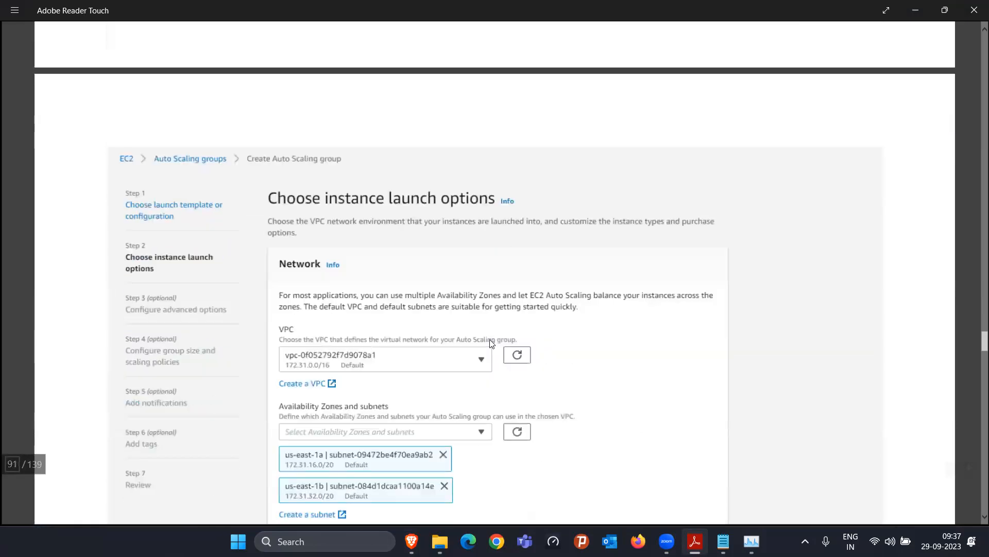
pyautogui.scroll(-2, 371, 329)
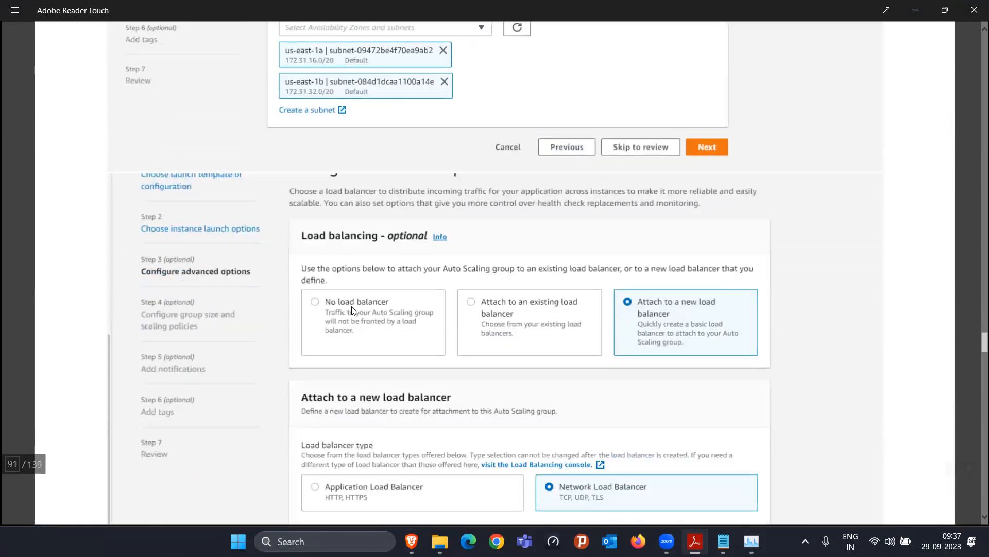
pyautogui.scroll(4, 435, 268)
pyautogui.scroll(-8, 613, 243)
pyautogui.scroll(-5, 528, 334)
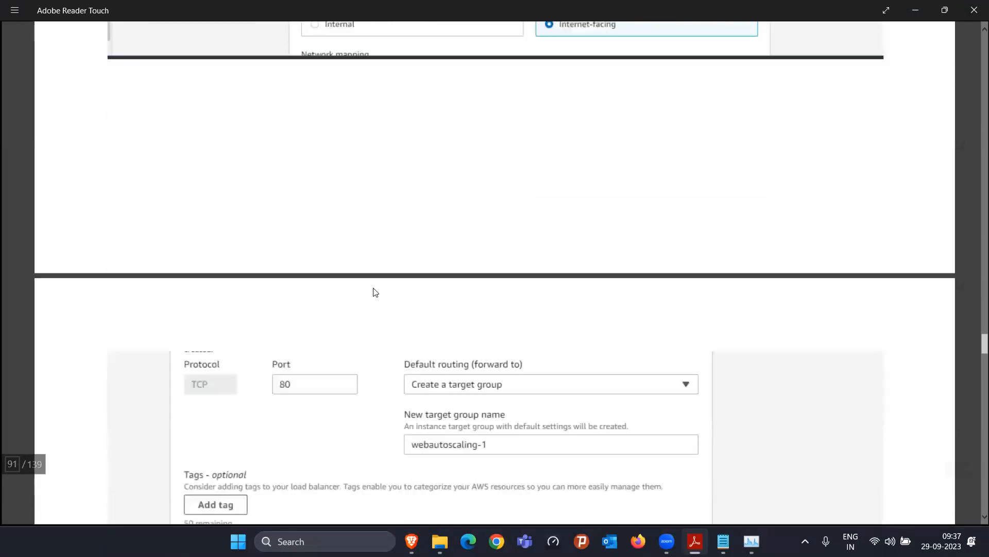
pyautogui.scroll(-3, 488, 274)
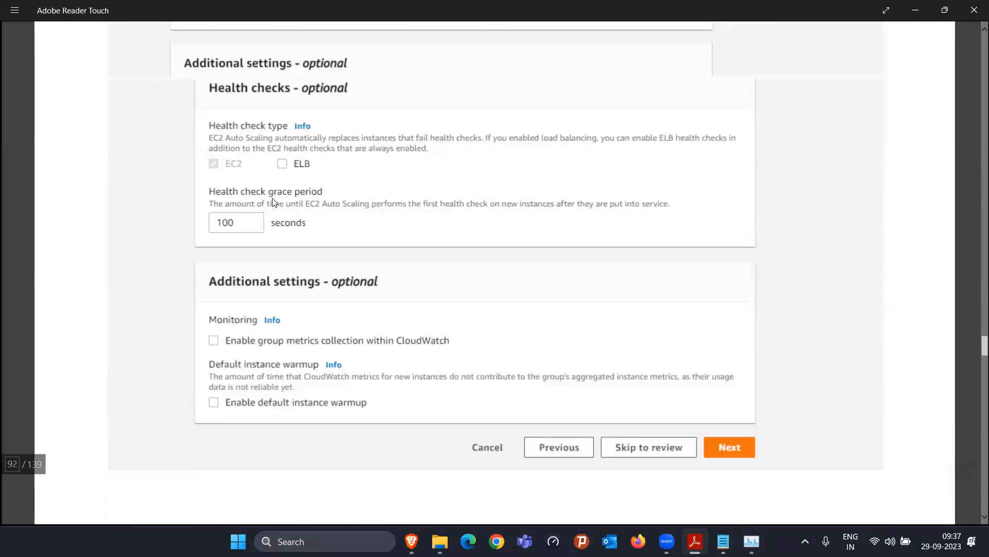
pyautogui.scroll(-10, 426, 279)
pyautogui.scroll(-8, 429, 310)
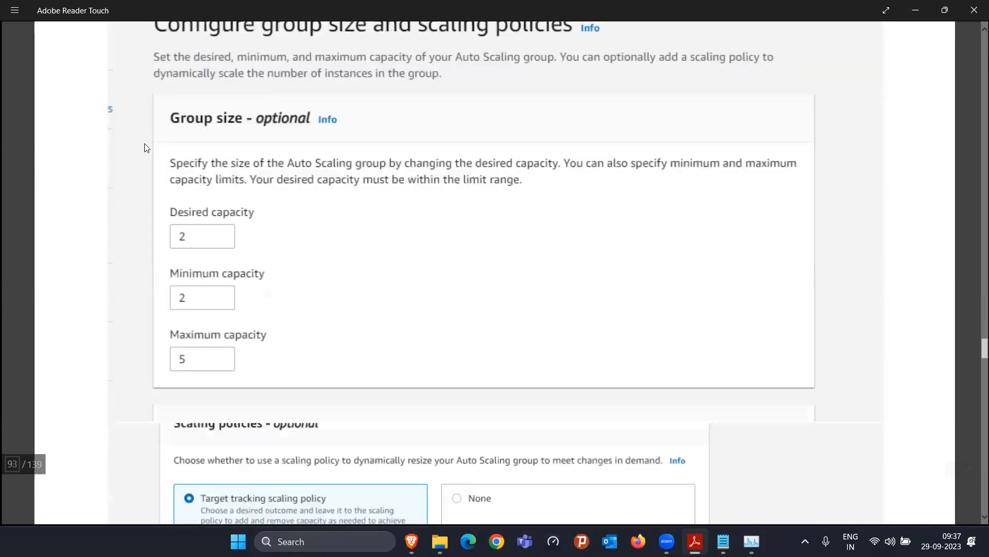
pyautogui.scroll(4, 210, 249)
pyautogui.scroll(-7, 316, 304)
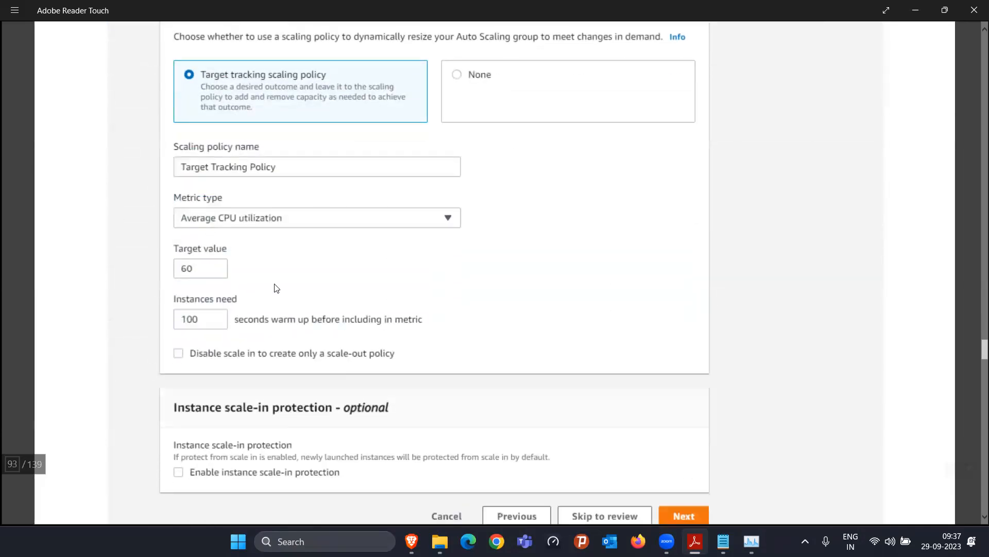
pyautogui.scroll(-10, 399, 276)
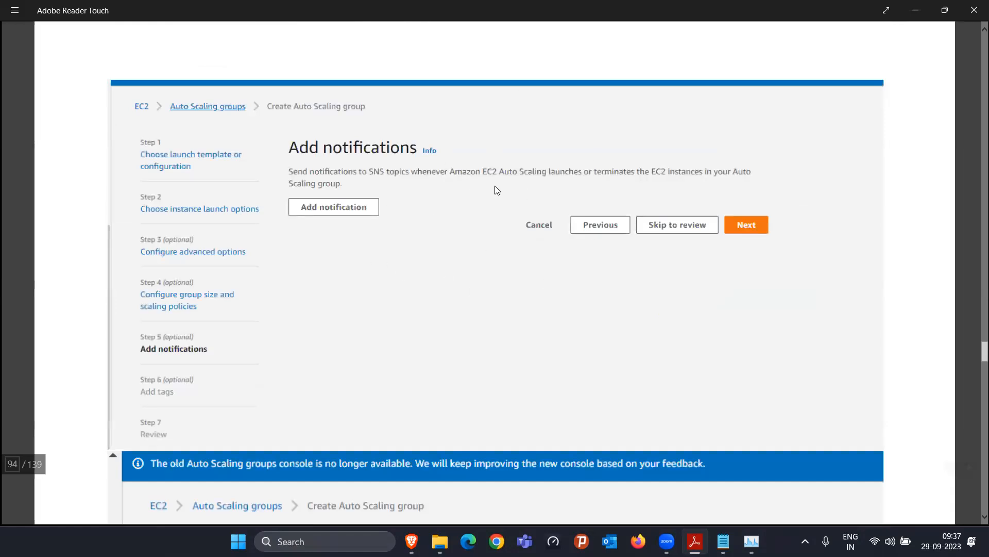
pyautogui.scroll(-5, 430, 288)
pyautogui.scroll(-10, 379, 307)
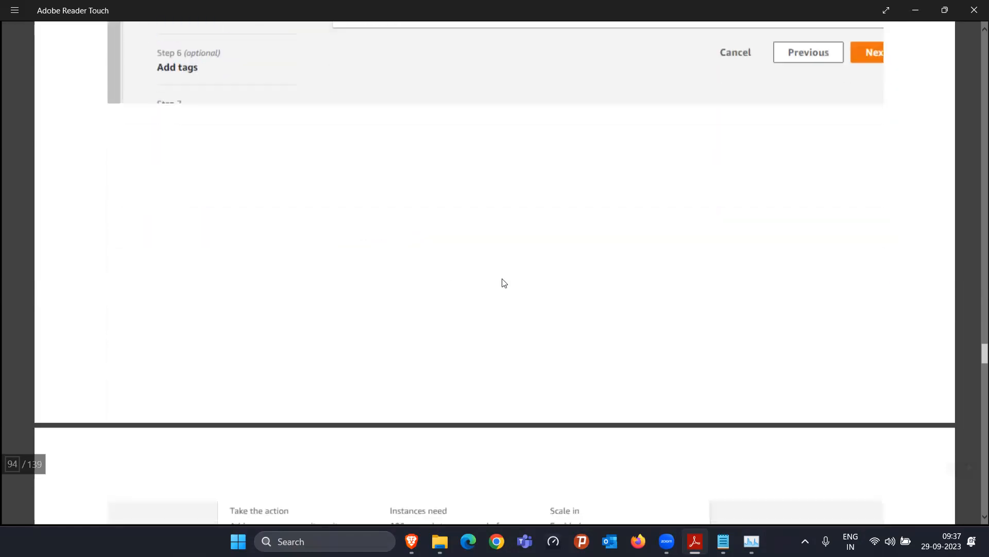
pyautogui.scroll(-10, 504, 283)
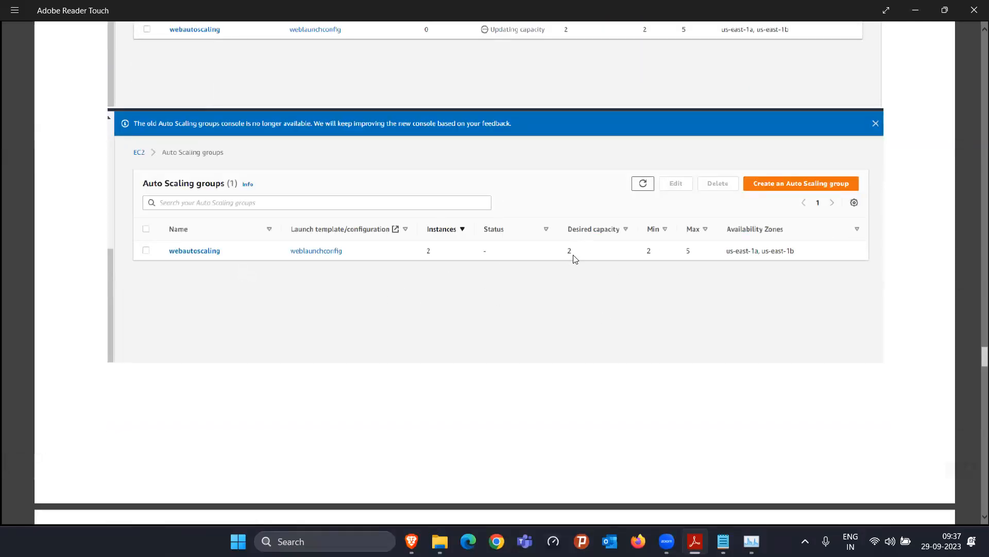
pyautogui.scroll(-1, 562, 305)
pyautogui.scroll(-15, 562, 305)
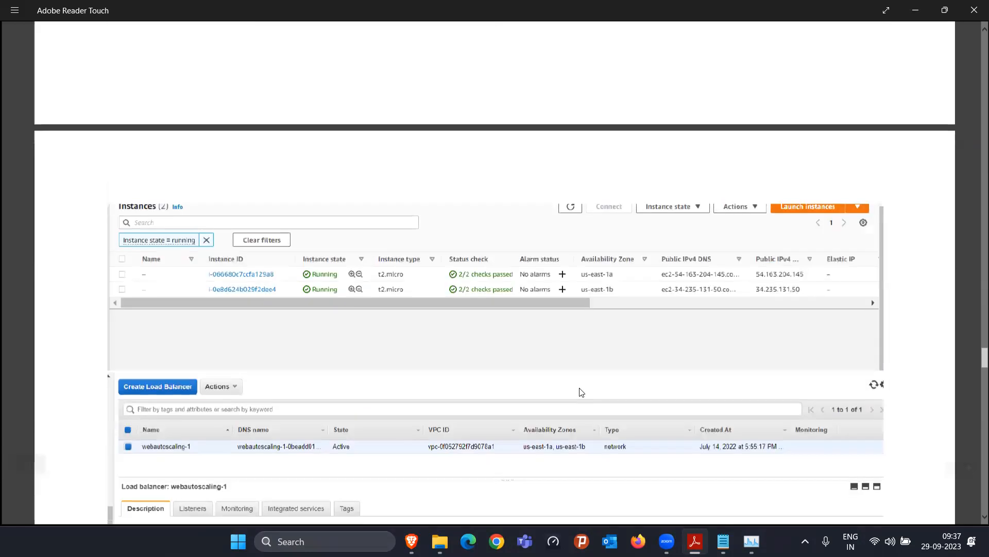
pyautogui.scroll(-15, 446, 318)
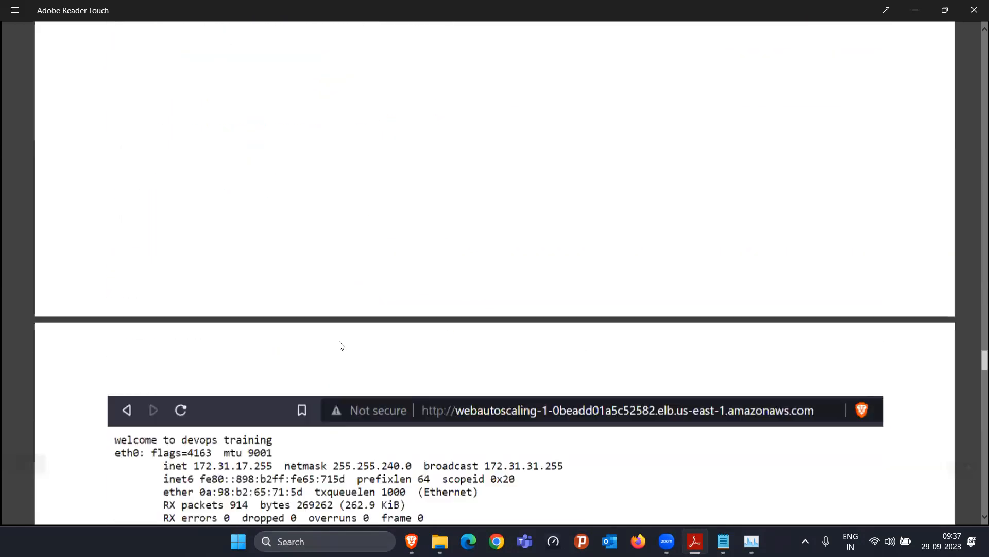
pyautogui.scroll(-12, 470, 174)
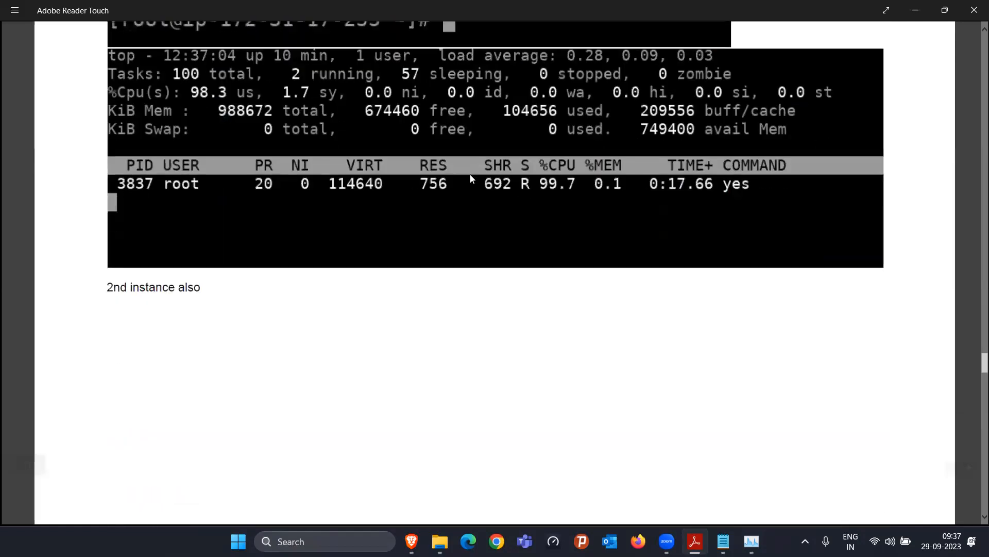
pyautogui.scroll(-10, 607, 358)
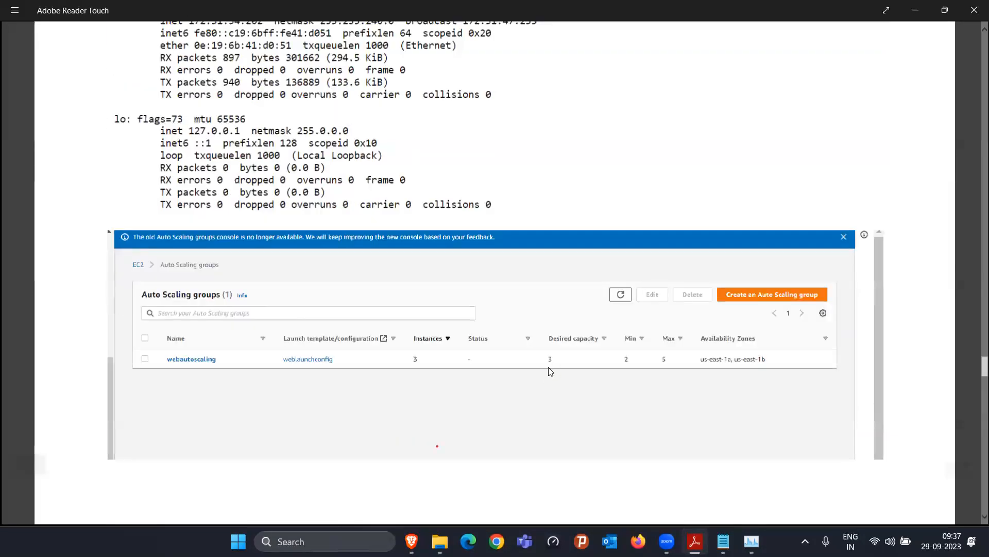
pyautogui.scroll(-10, 410, 361)
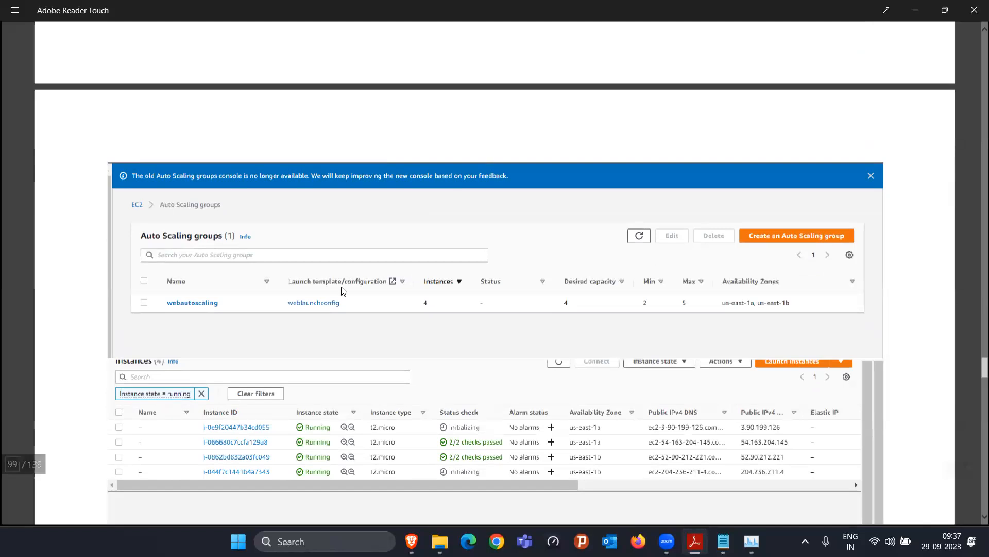
pyautogui.scroll(-3, 344, 291)
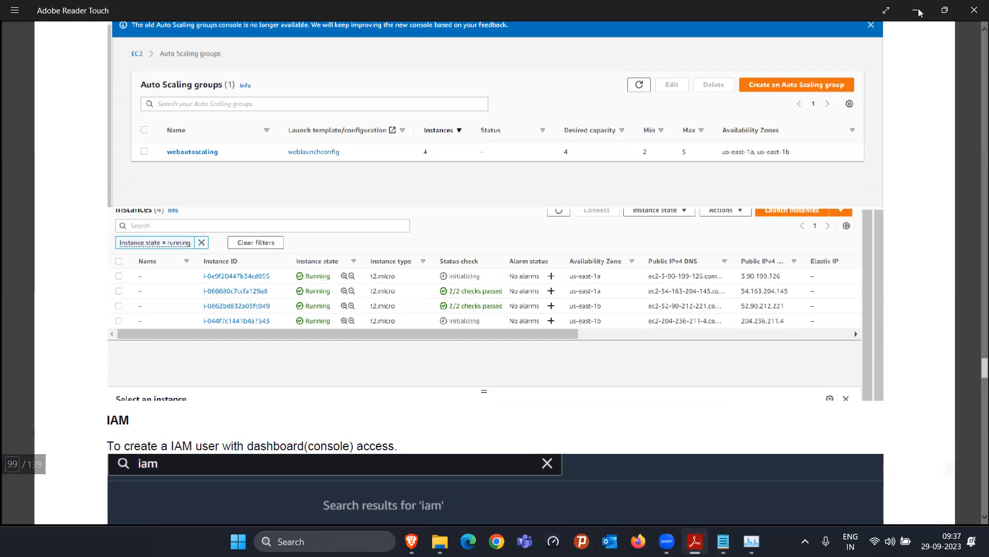
pyautogui.click(916, 11)
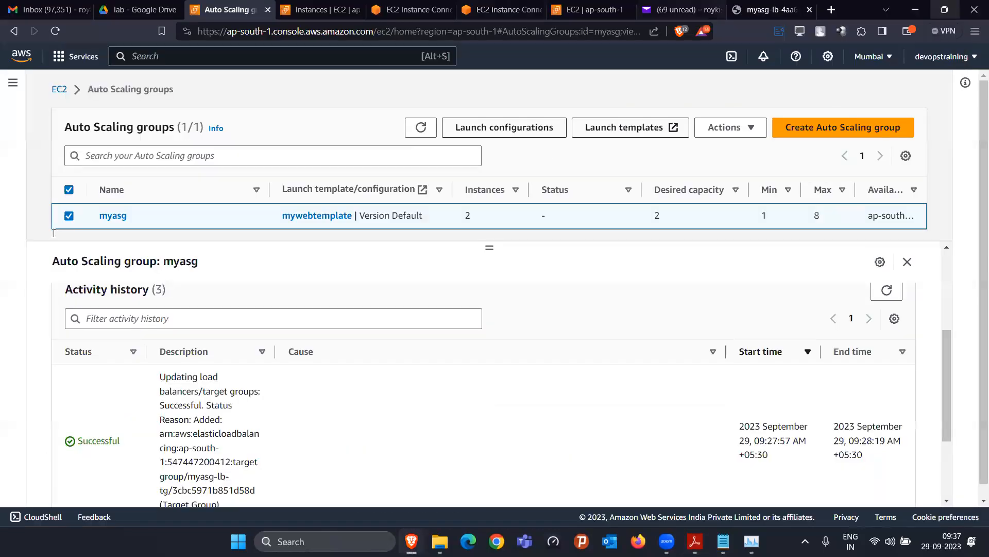
# Reload the myasg-lb page, refresh myasg (still 2 instances, desired 2), and open its Actions menu
pyautogui.click(773, 9)
pyautogui.click(55, 31)
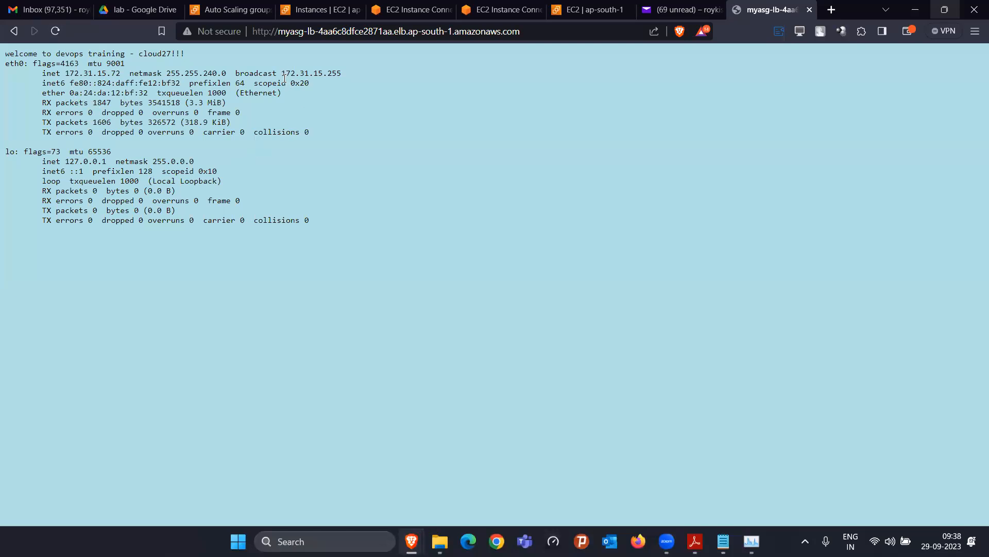
pyautogui.click(224, 7)
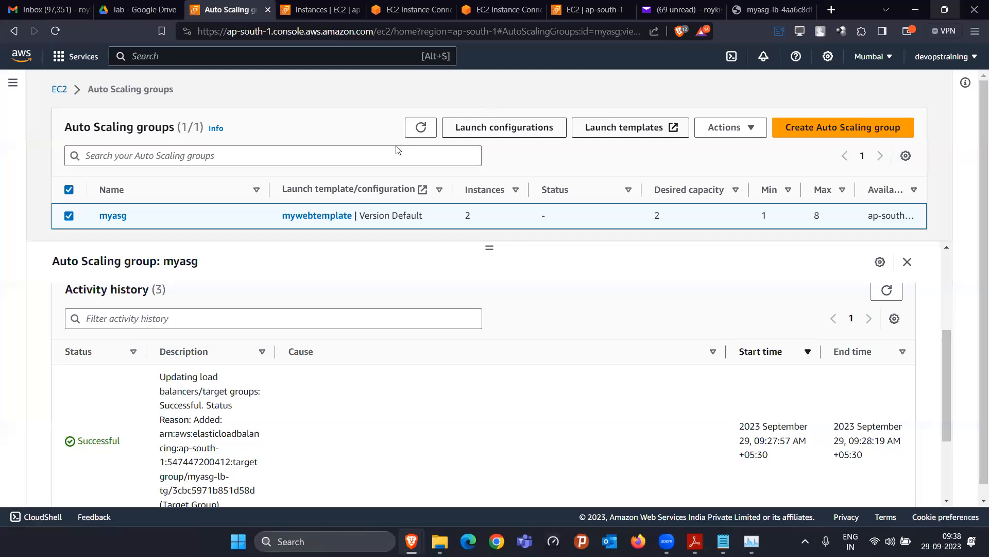
pyautogui.click(421, 129)
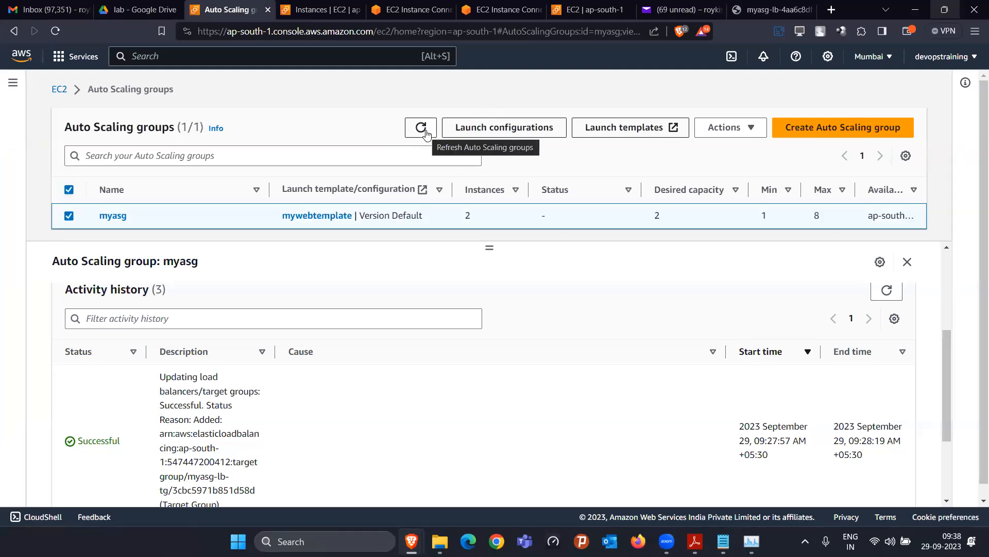
pyautogui.click(755, 5)
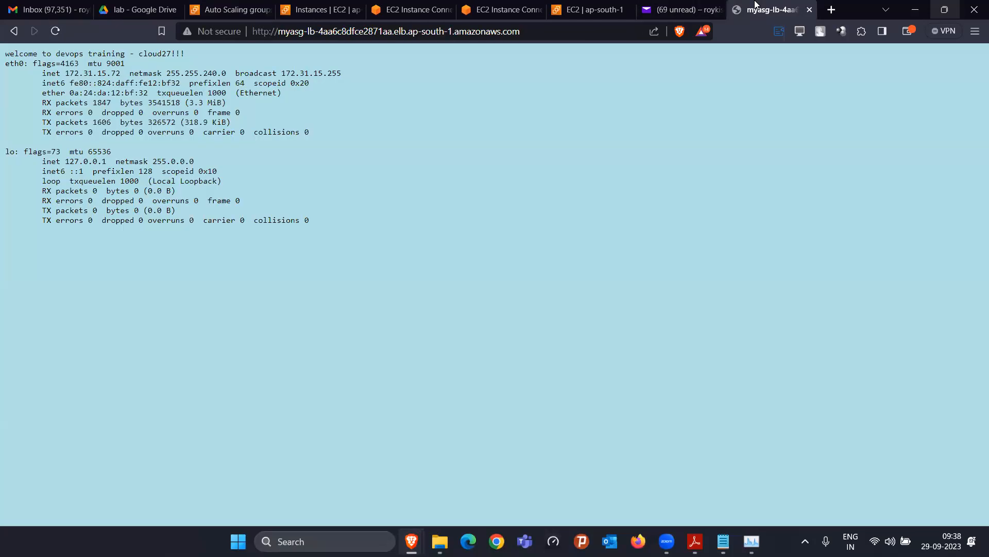
pyautogui.click(205, 7)
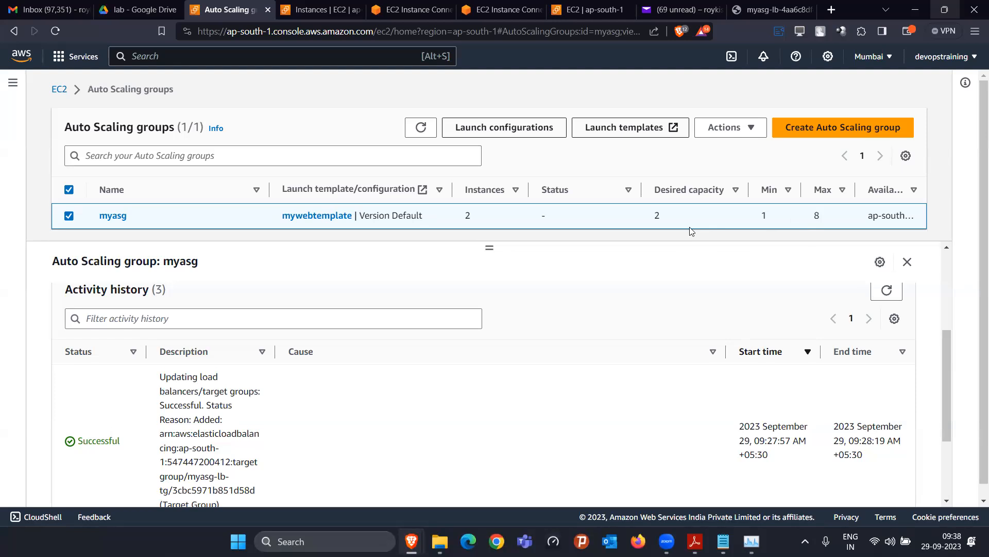
pyautogui.click(739, 130)
pyautogui.click(729, 153)
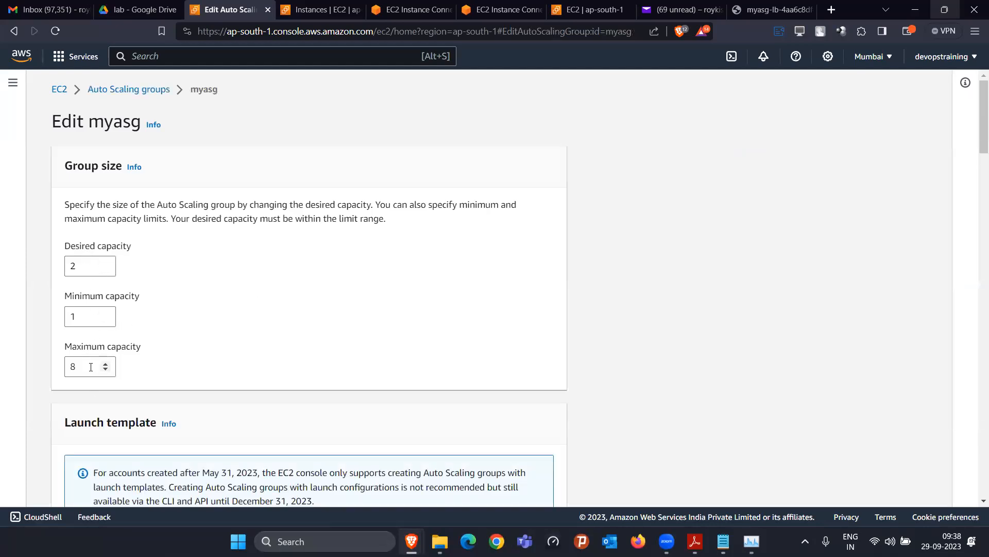
pyautogui.click(124, 94)
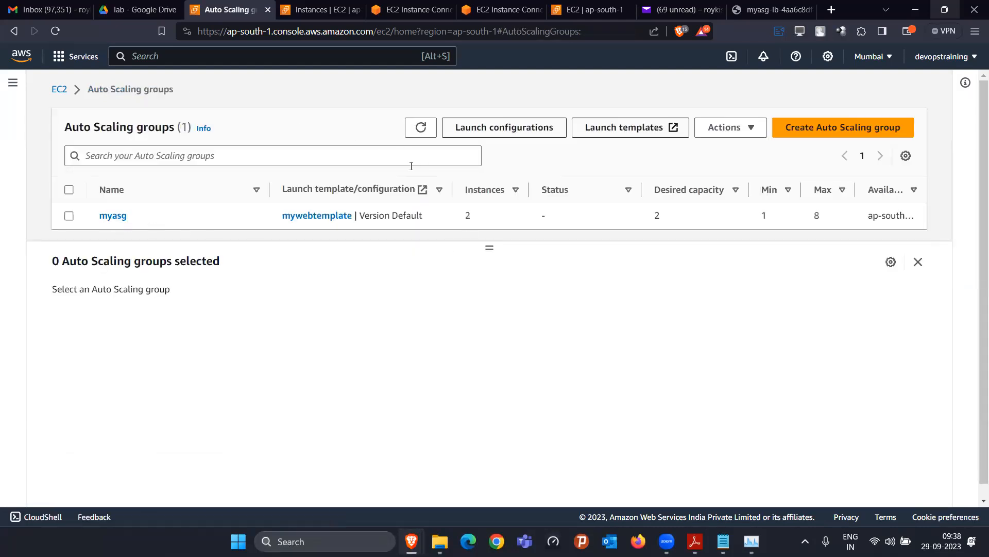
pyautogui.click(418, 129)
pyautogui.click(418, 129)
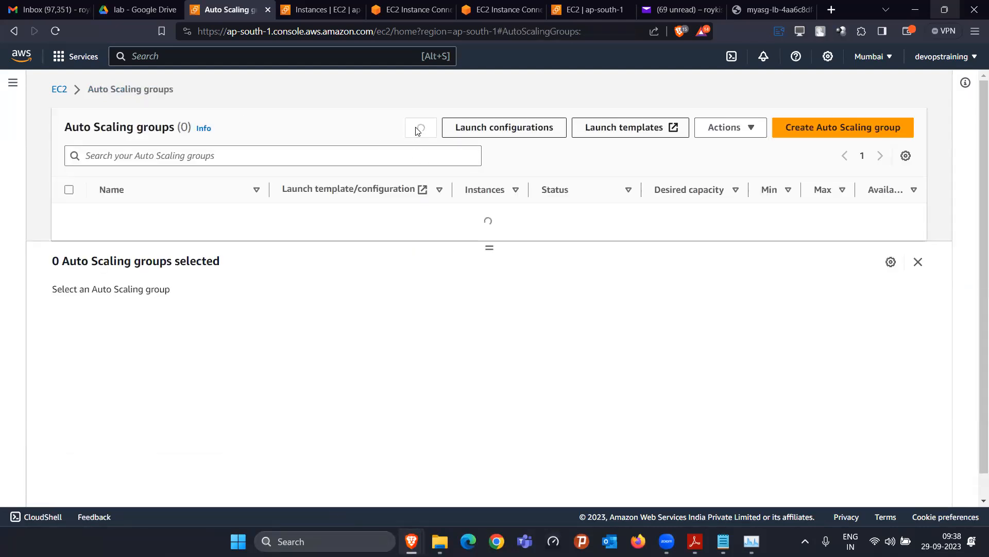
pyautogui.click(418, 130)
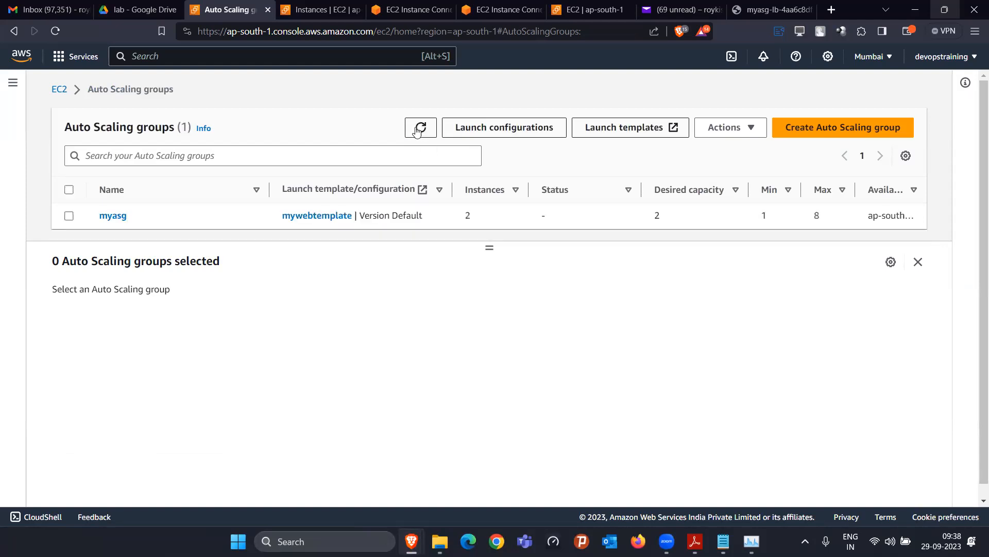
pyautogui.click(418, 130)
pyautogui.click(418, 129)
pyautogui.click(416, 132)
pyautogui.click(416, 137)
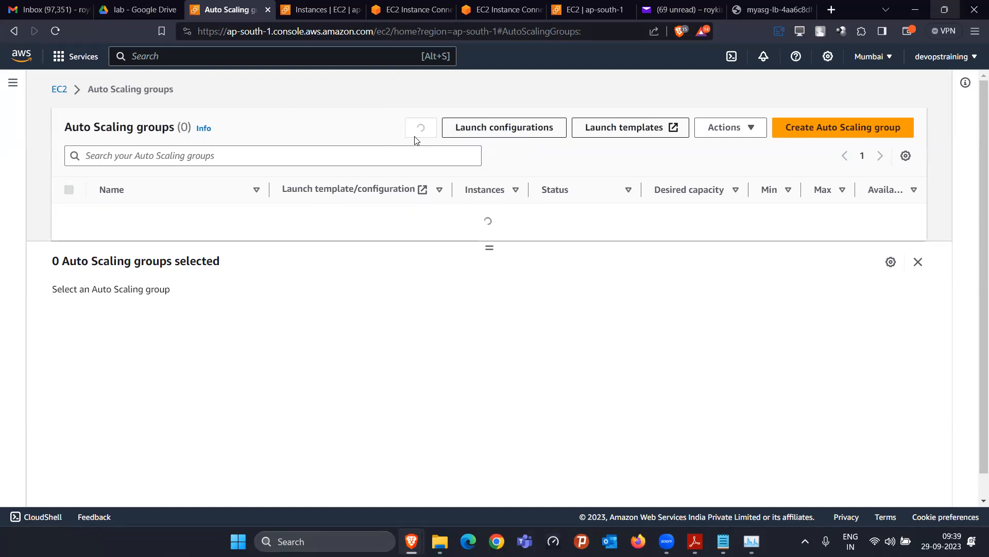
pyautogui.click(416, 137)
pyautogui.click(416, 137)
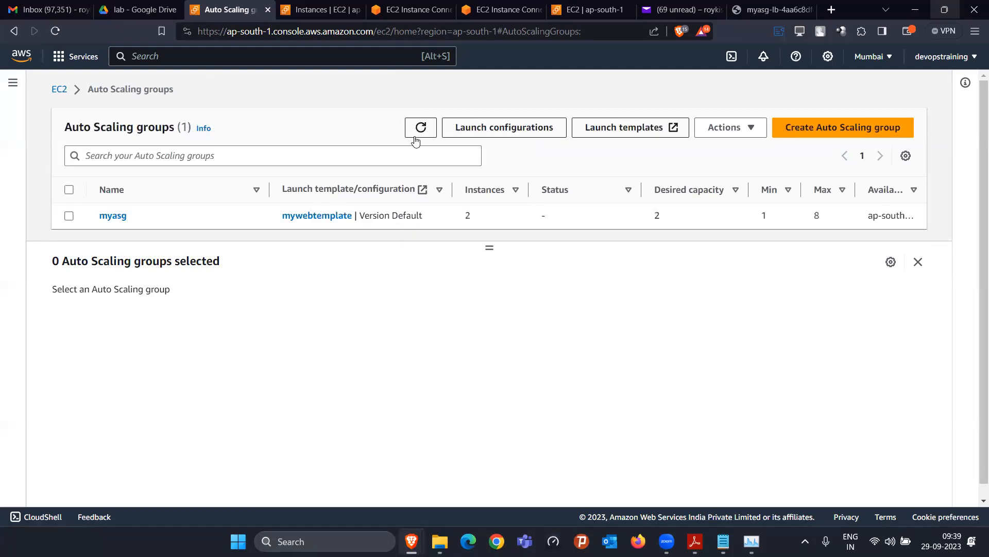
# Compare top on both instances, each showing the yes process at about 99% CPU
pyautogui.click(415, 9)
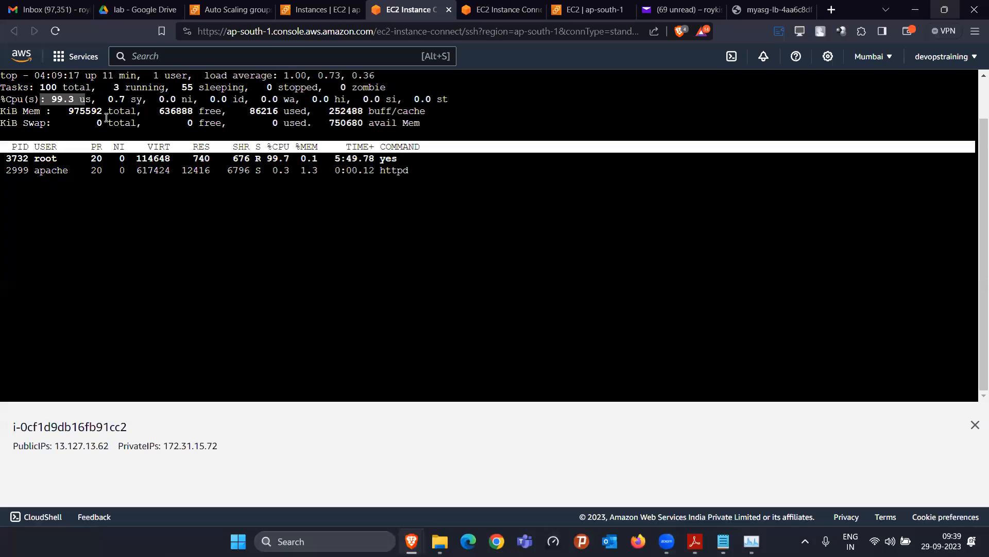
pyautogui.click(504, 11)
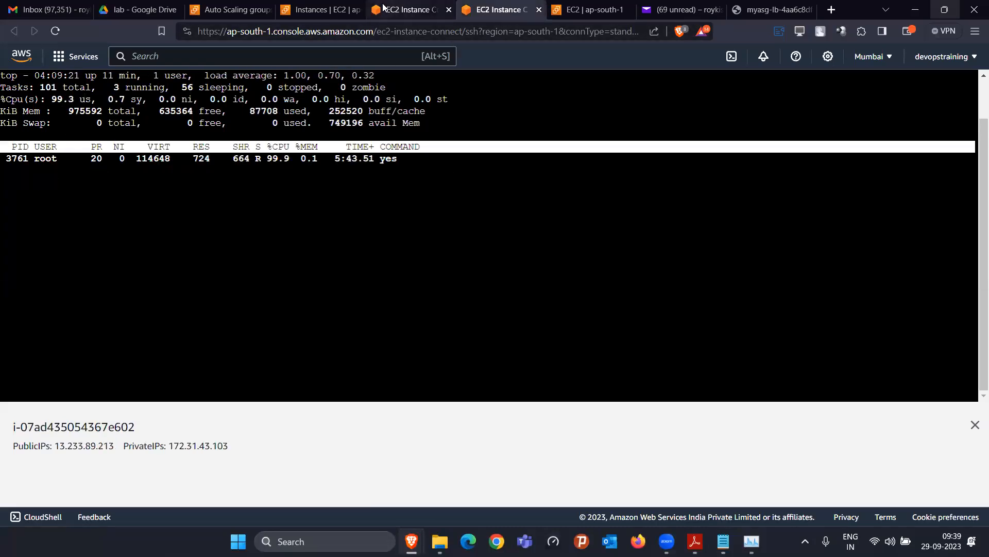
pyautogui.click(419, 5)
pyautogui.click(506, 6)
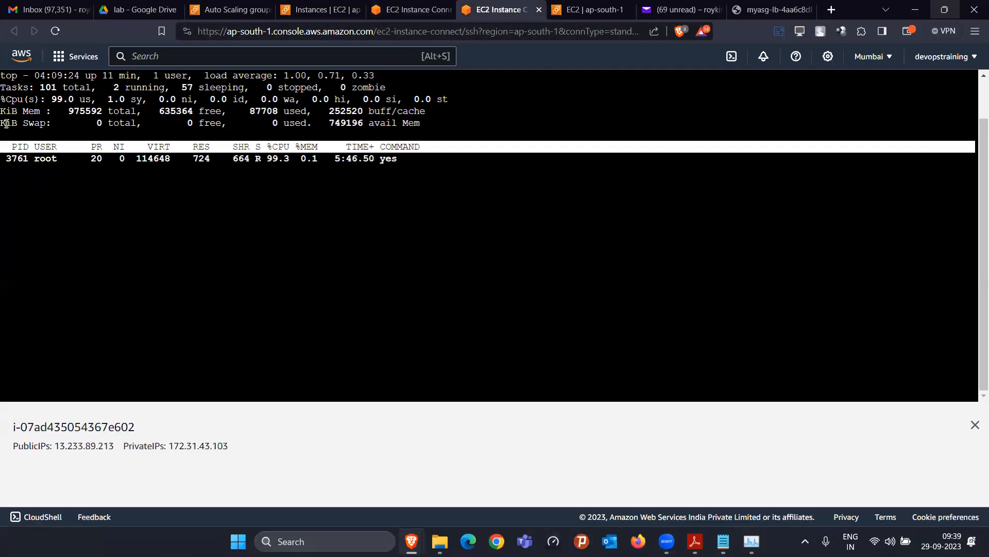
pyautogui.click(412, 9)
pyautogui.click(518, 8)
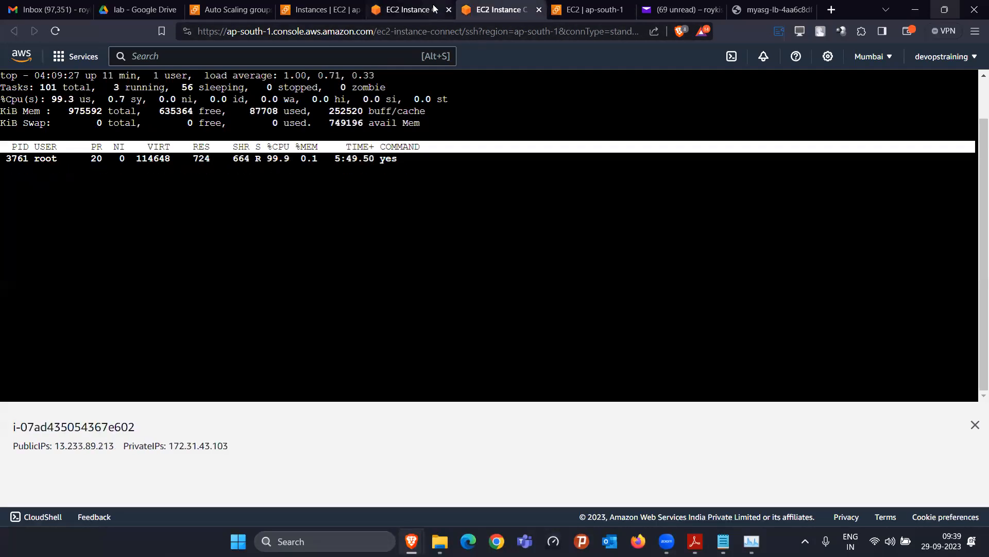
pyautogui.click(411, 7)
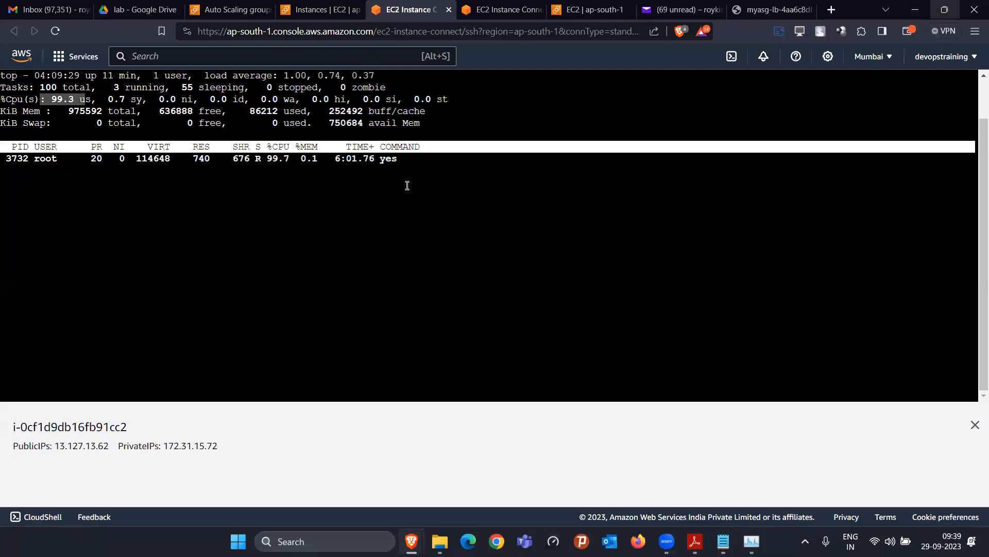
pyautogui.moveTo(410, 161); pyautogui.dragTo(352, 161)
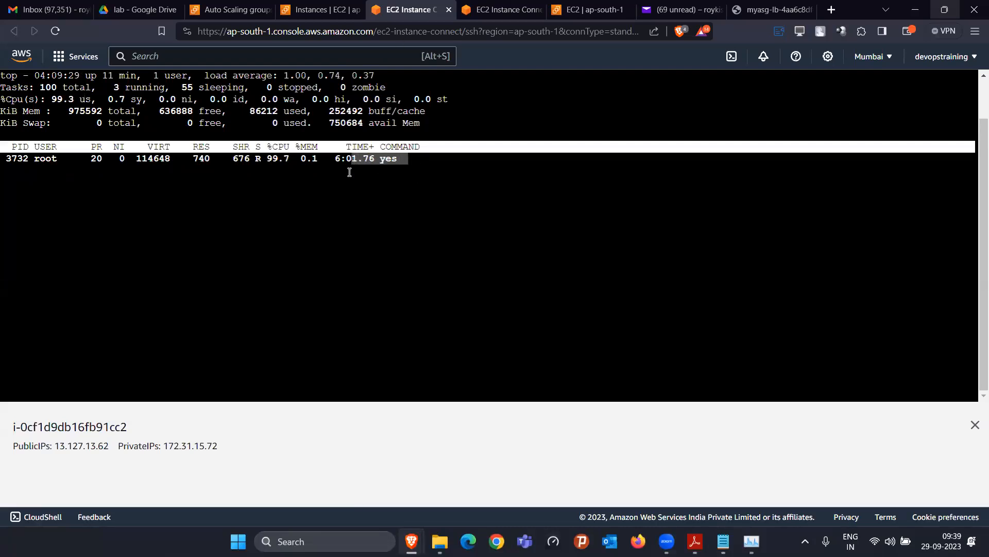
pyautogui.click(490, 4)
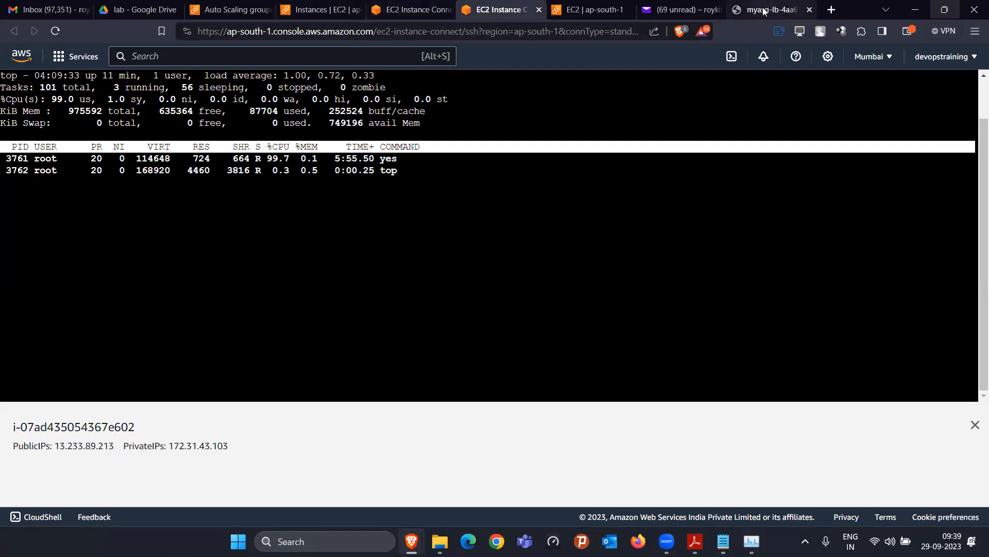
# Reload the myasg-lb page, recheck top, and refresh myasg, now desired 3 and updating capacity
pyautogui.click(801, 7)
pyautogui.click(57, 32)
pyautogui.click(57, 32)
pyautogui.click(410, 9)
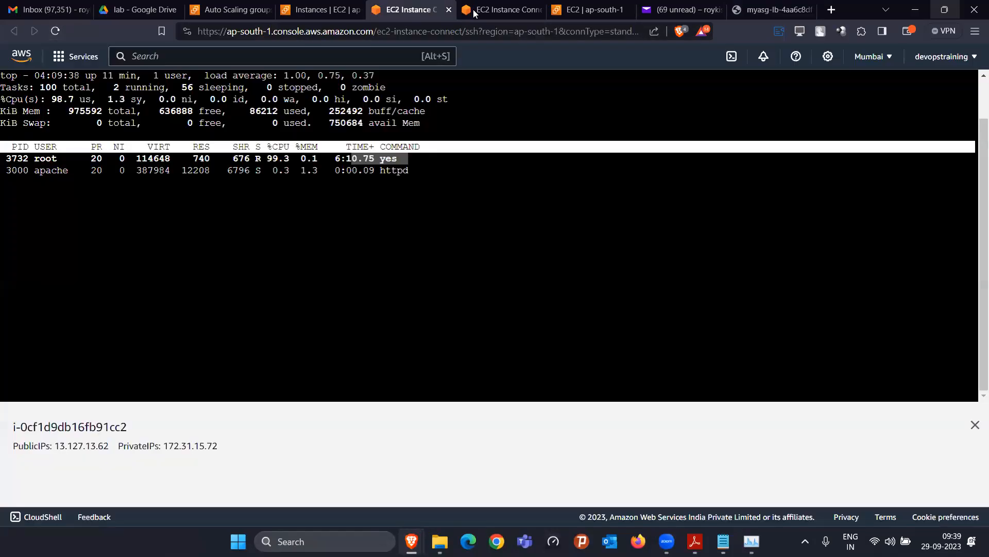
pyautogui.click(500, 10)
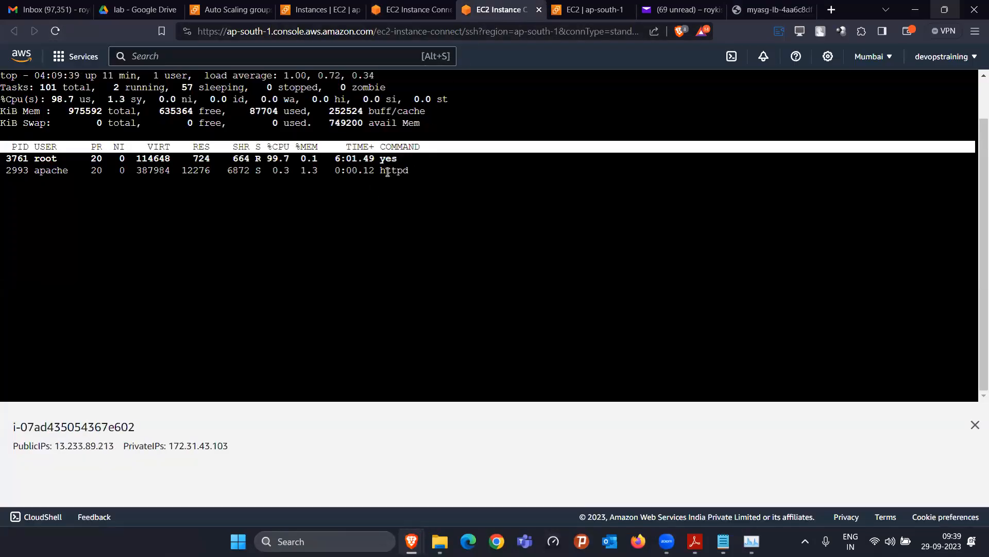
pyautogui.click(403, 6)
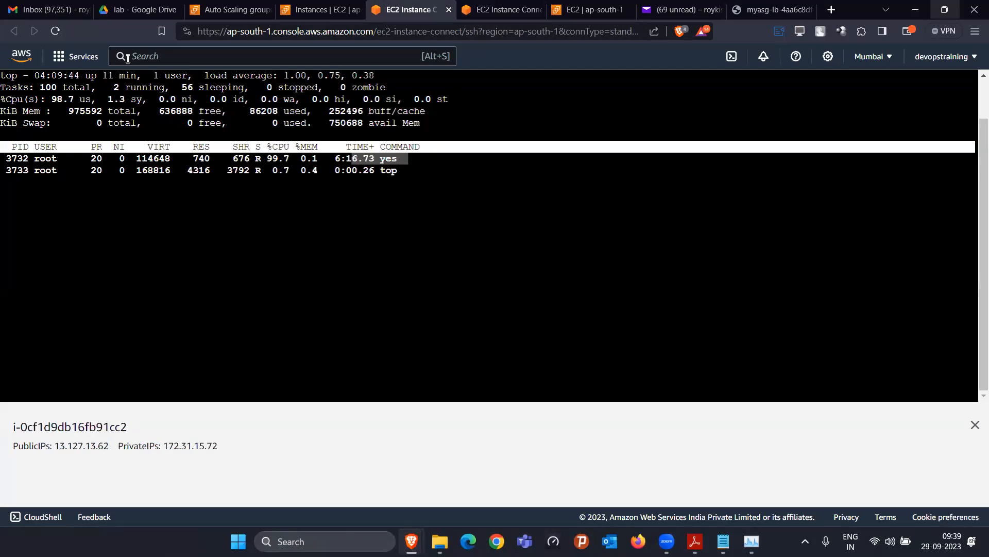
pyautogui.click(227, 9)
pyautogui.click(422, 128)
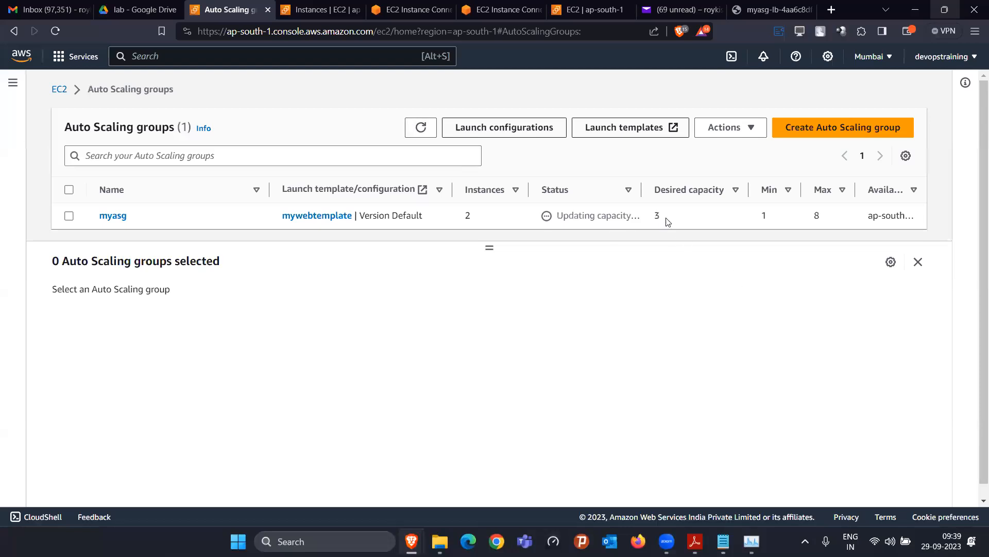
# Note myasg's desired capacity 3, clear the instance state filter, and mark the pending new instance
pyautogui.doubleClick(657, 219)
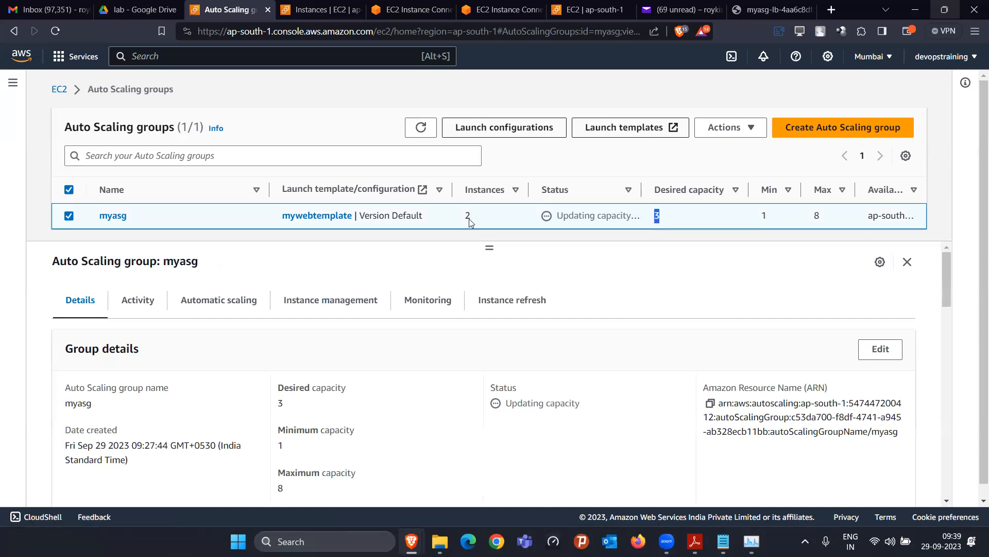
pyautogui.click(308, 20)
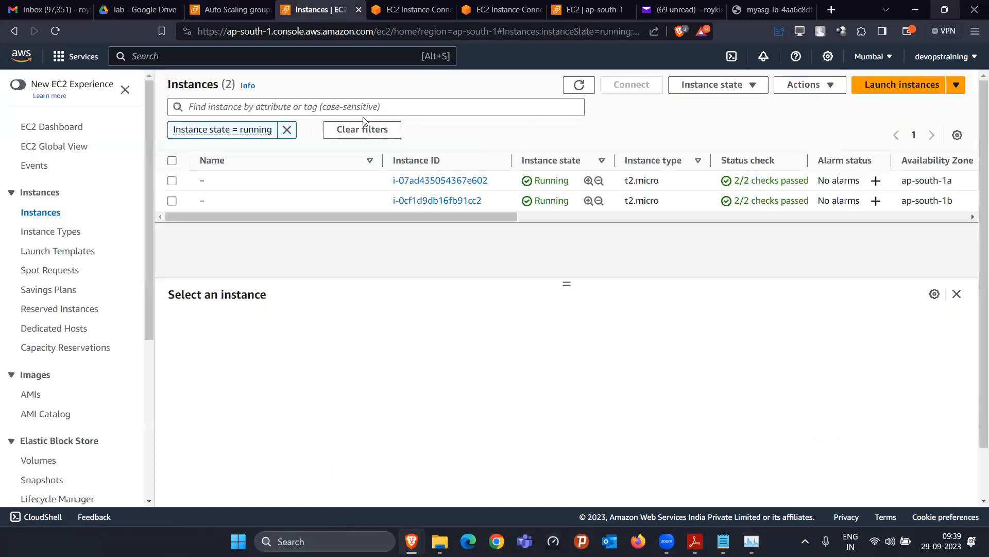
pyautogui.click(288, 131)
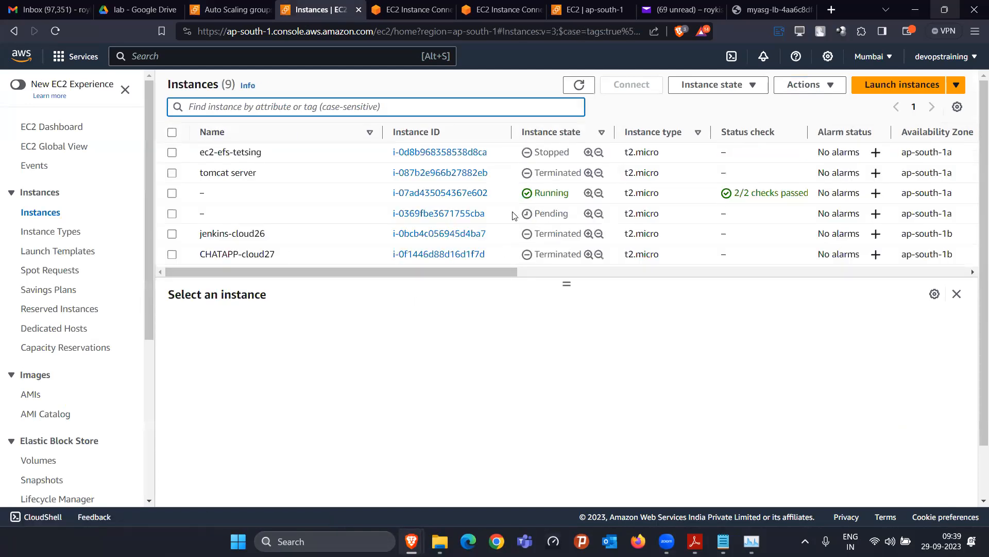
pyautogui.moveTo(535, 213); pyautogui.dragTo(571, 217)
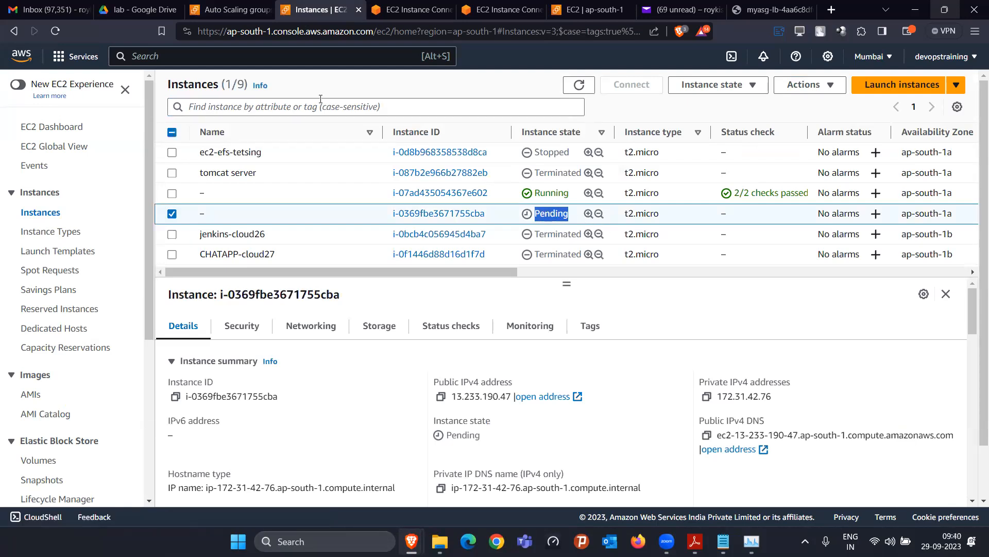
# Filter instances to running and refresh until three appear, including i-0369fbe3671755cba
pyautogui.click(338, 105)
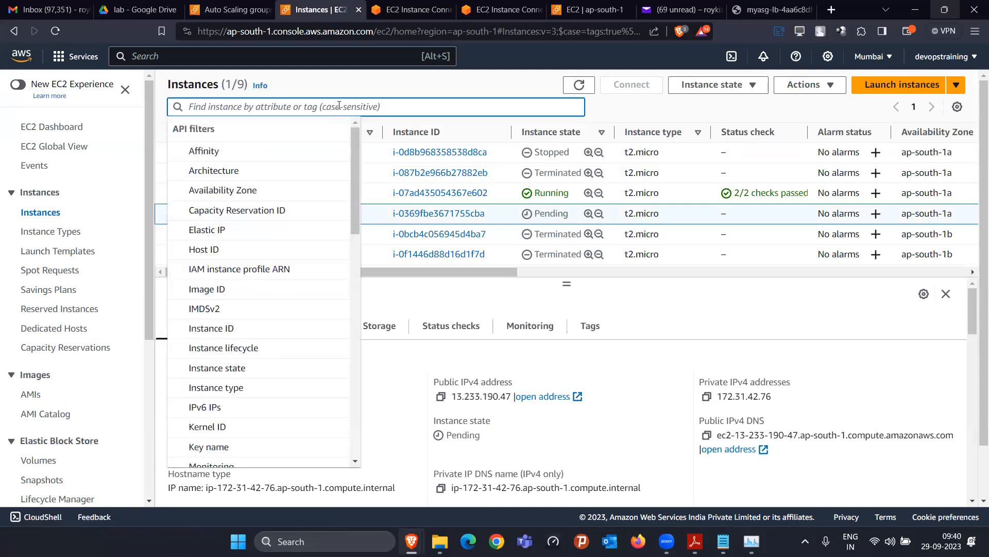
pyautogui.write('runn')
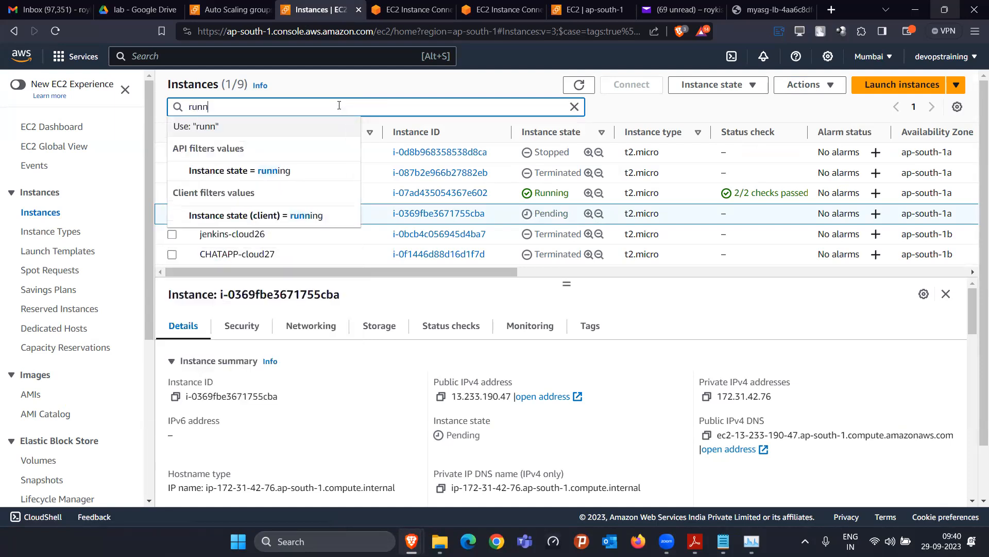
pyautogui.click(315, 170)
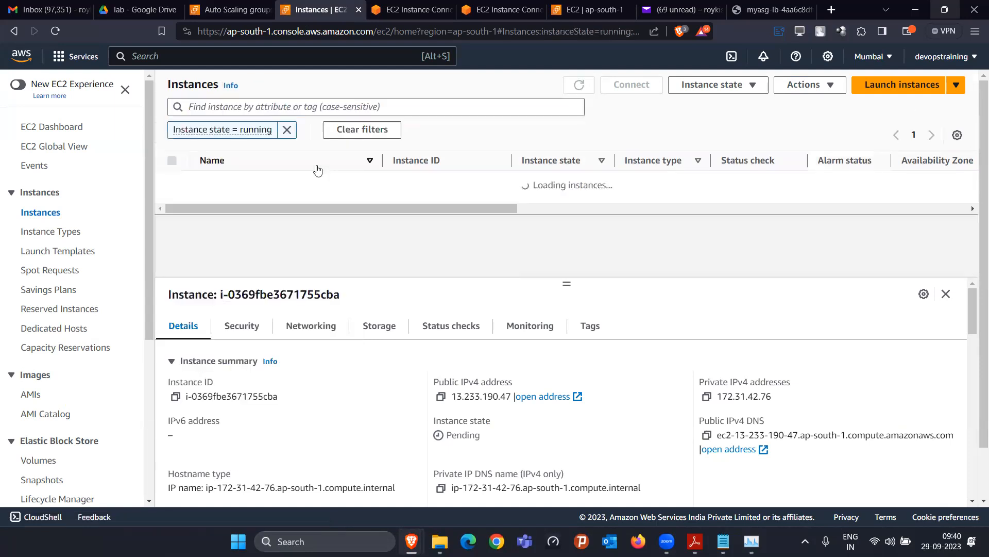
pyautogui.click(580, 84)
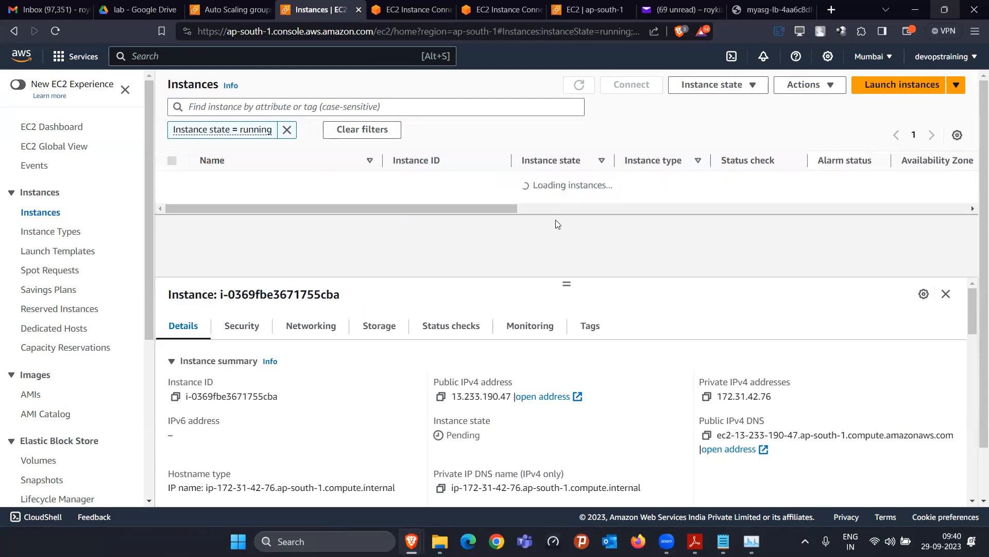
pyautogui.click(579, 84)
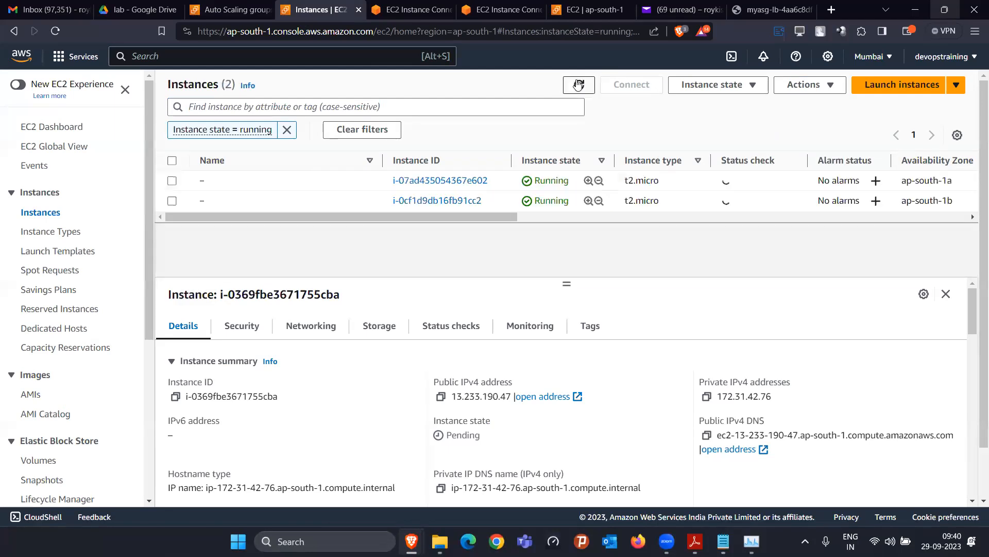
pyautogui.click(580, 84)
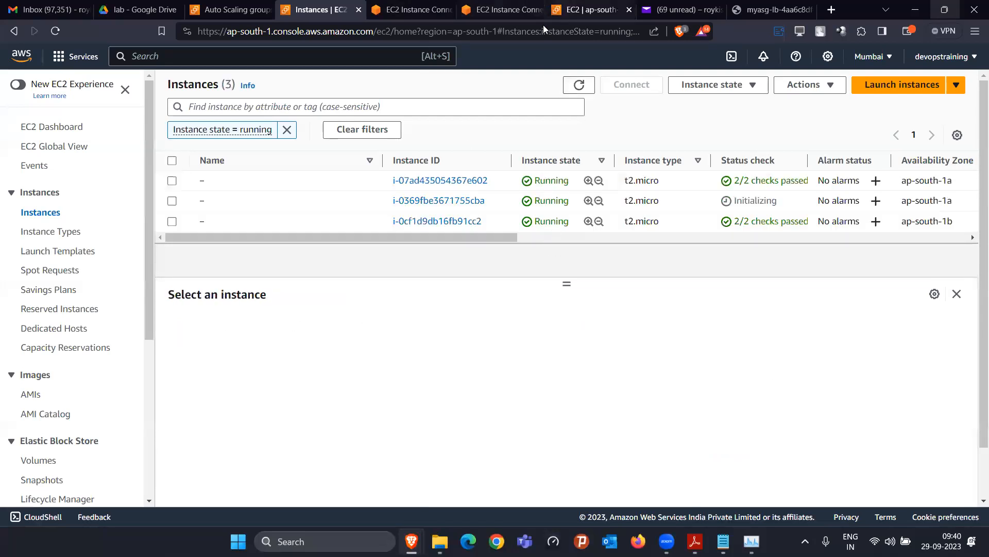
pyautogui.click(592, 9)
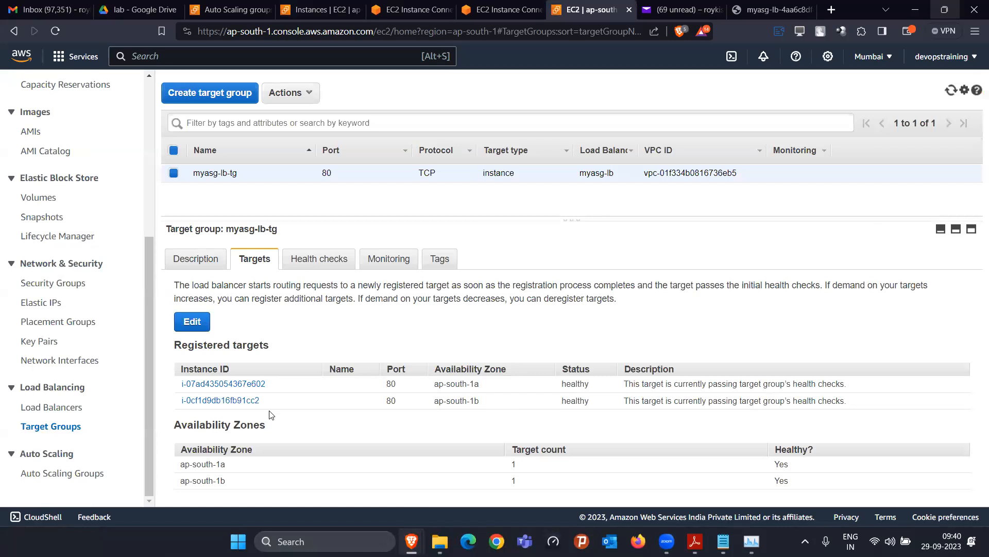
# Check myasg-lb-tg's health checks and targets, noting i-0369fbe3671755cba in initial status
pyautogui.click(317, 261)
pyautogui.click(240, 263)
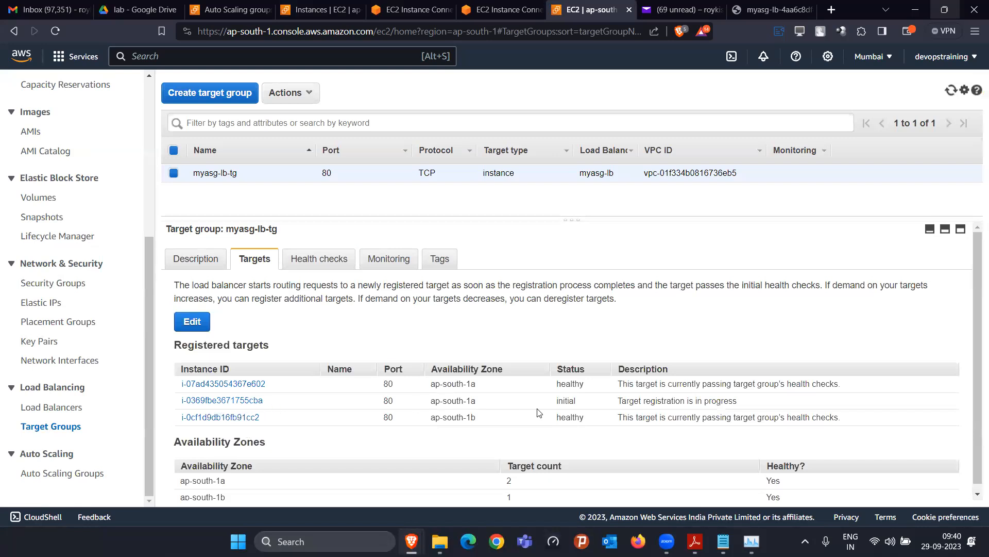
pyautogui.doubleClick(562, 402)
pyautogui.click(670, 10)
# Read the myasg launch email explaining capacity 2 to 3, then refresh myasg showing 3 instances
pyautogui.click(480, 206)
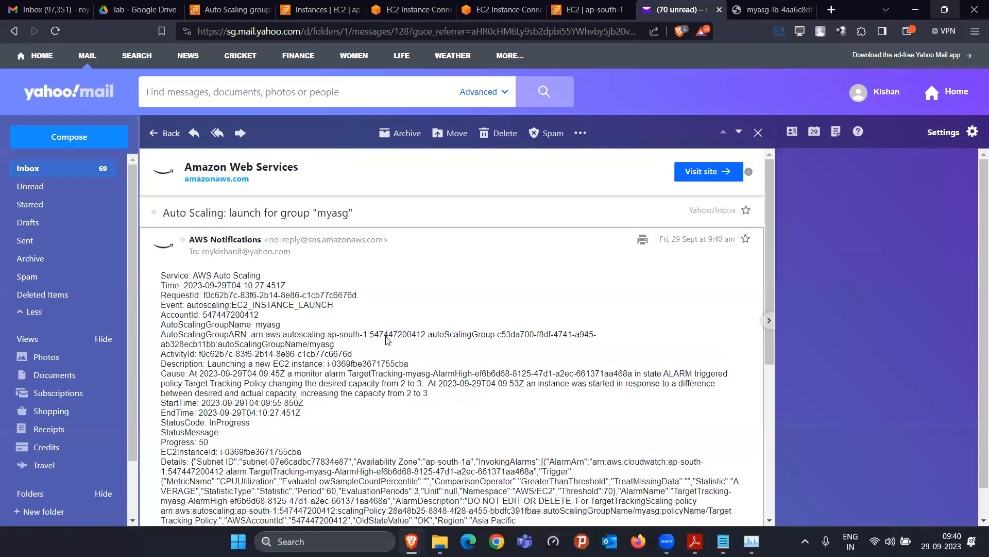
pyautogui.scroll(-5, 263, 371)
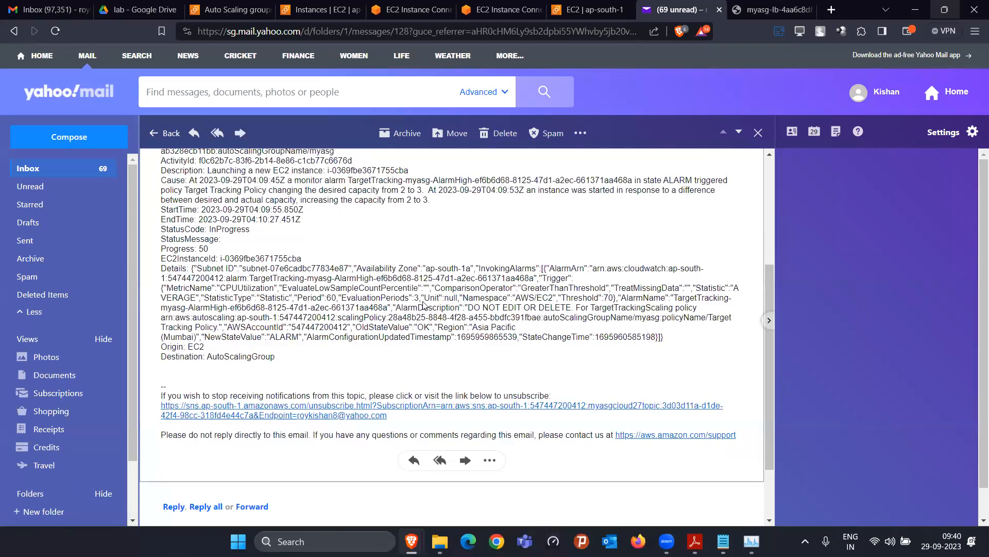
pyautogui.scroll(1, 422, 304)
pyautogui.moveTo(397, 264); pyautogui.dragTo(429, 265)
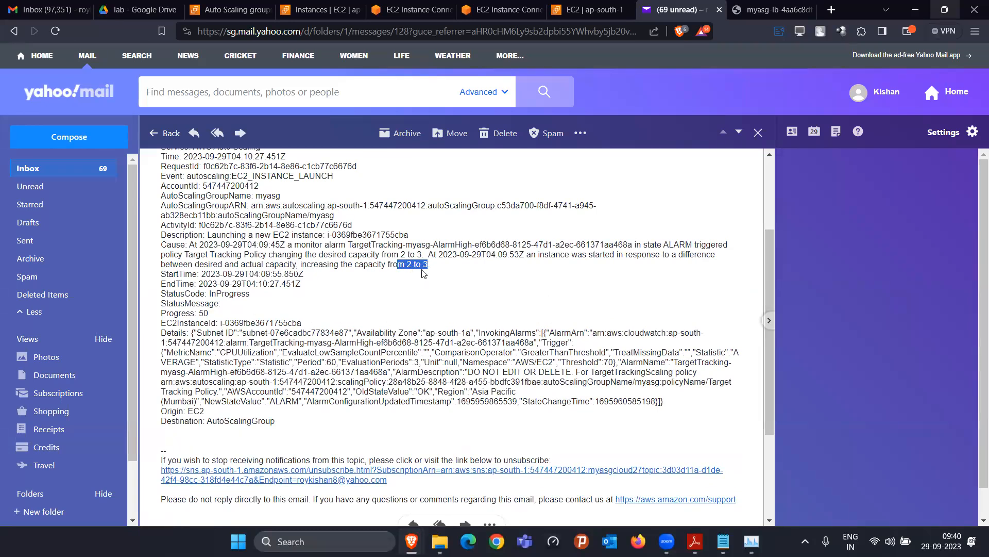
pyautogui.moveTo(270, 263); pyautogui.dragTo(313, 255)
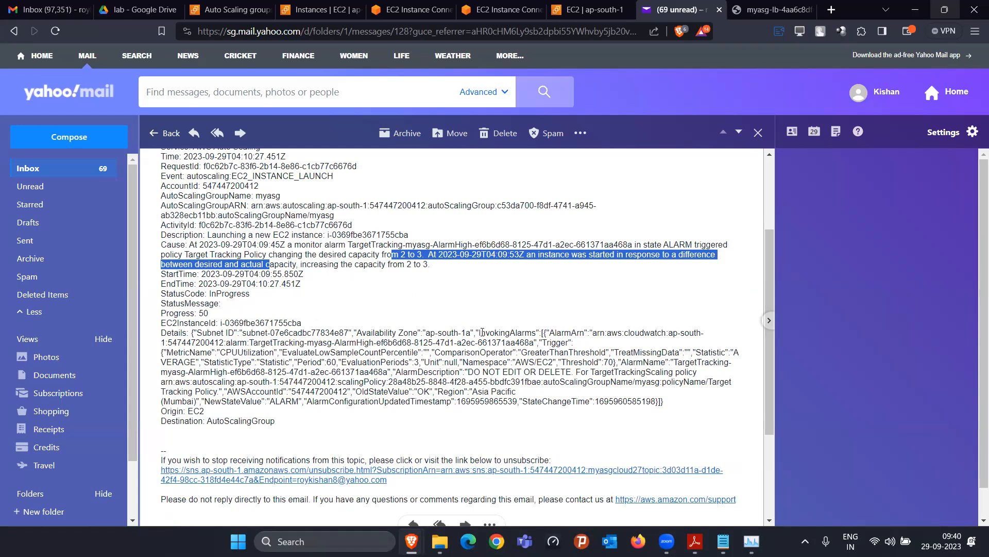
pyautogui.click(232, 9)
pyautogui.click(421, 126)
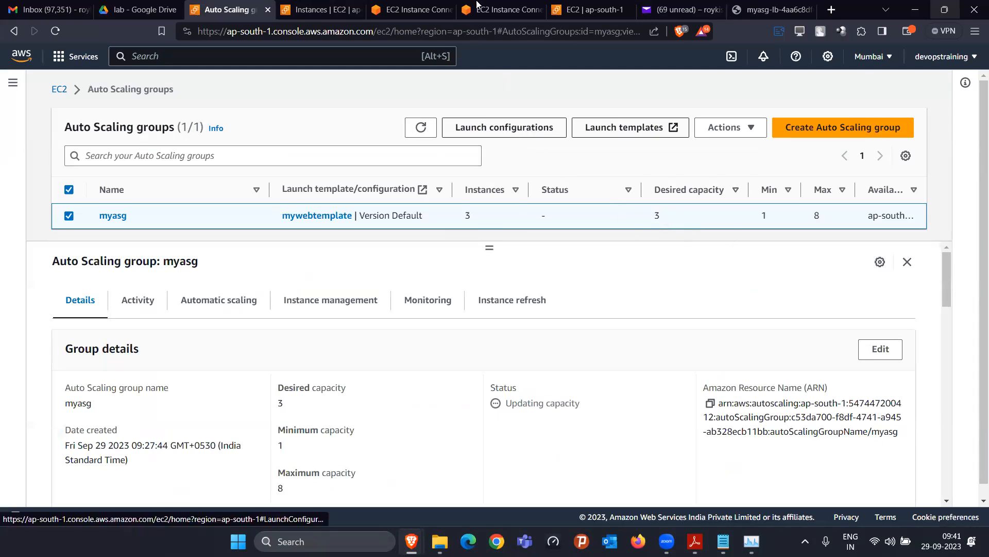
# Check top CPU load on both instance terminals, including i-07ad435054367e602
pyautogui.click(477, 5)
pyautogui.click(392, 12)
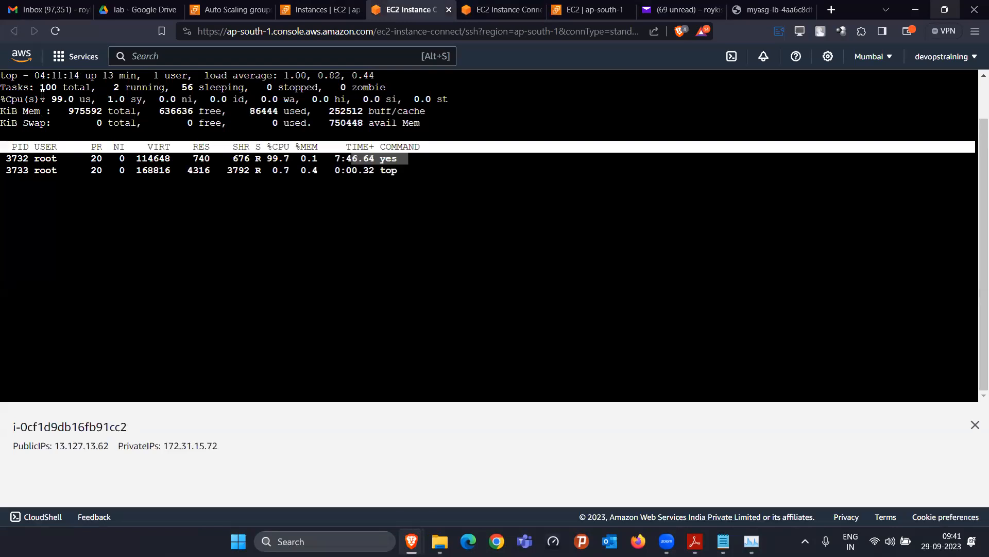
pyautogui.click(482, 6)
pyautogui.click(405, 9)
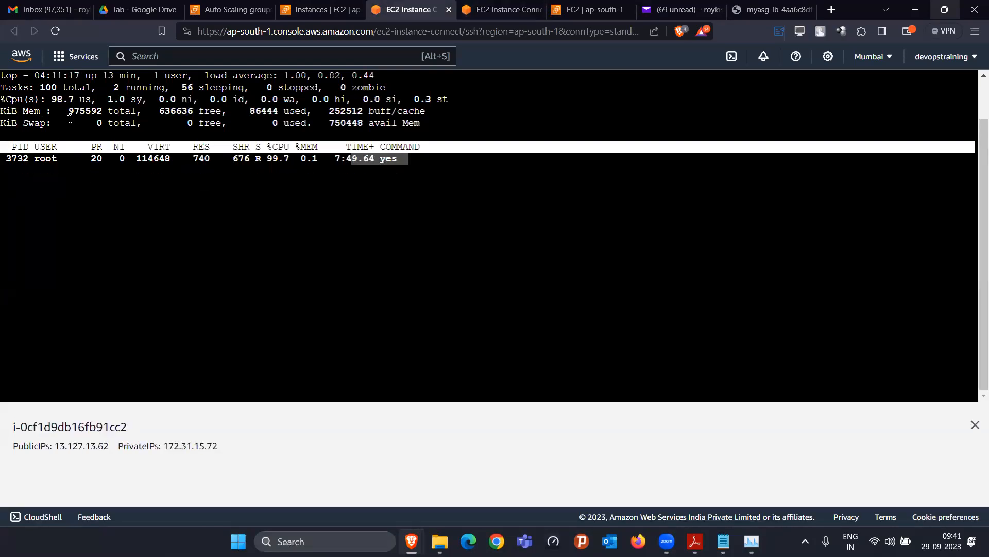
pyautogui.click(483, 9)
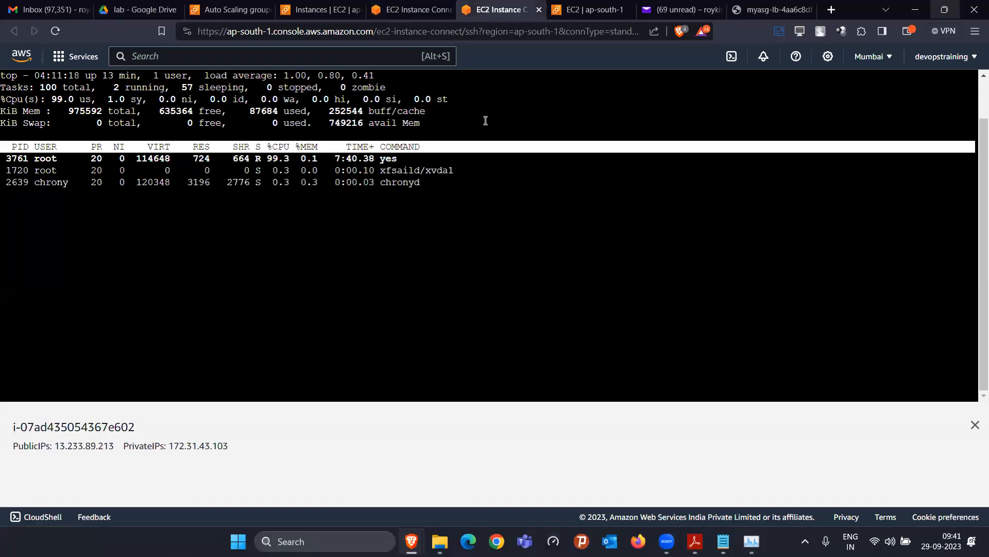
# Refresh the Auto Scaling groups list repeatedly, confirming myasg holds steady at 3 instances
pyautogui.click(208, 10)
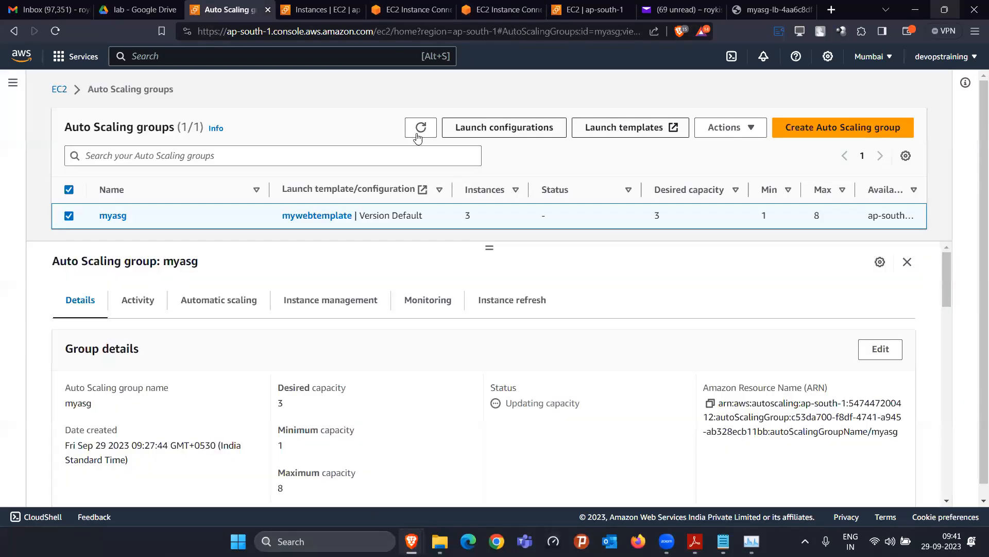
pyautogui.click(420, 128)
pyautogui.click(412, 126)
pyautogui.click(420, 128)
pyautogui.click(420, 127)
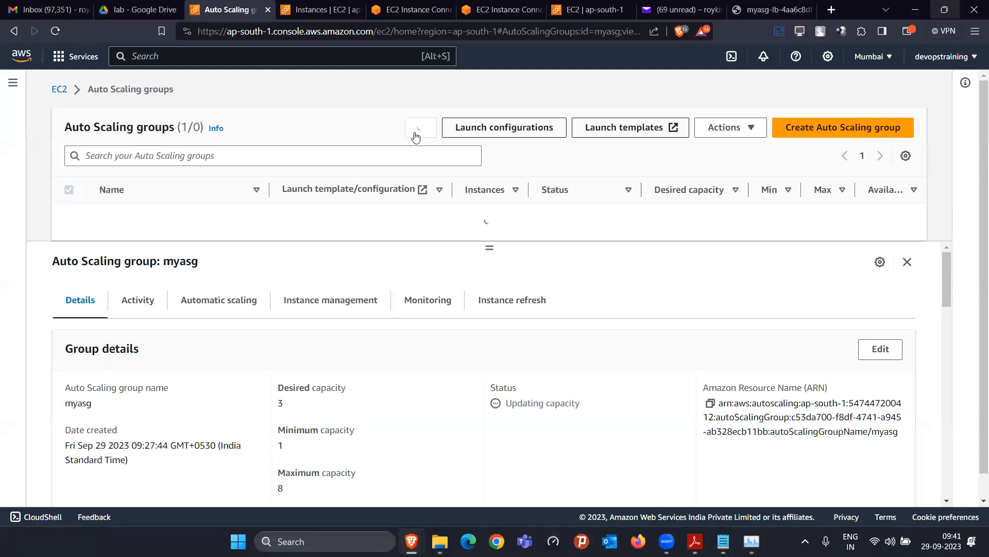
pyautogui.click(417, 135)
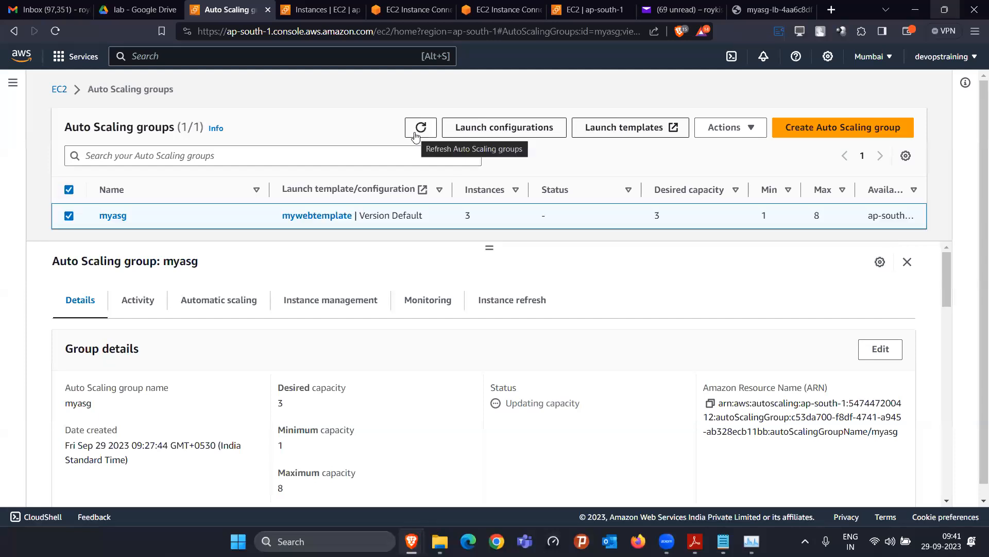
pyautogui.click(416, 135)
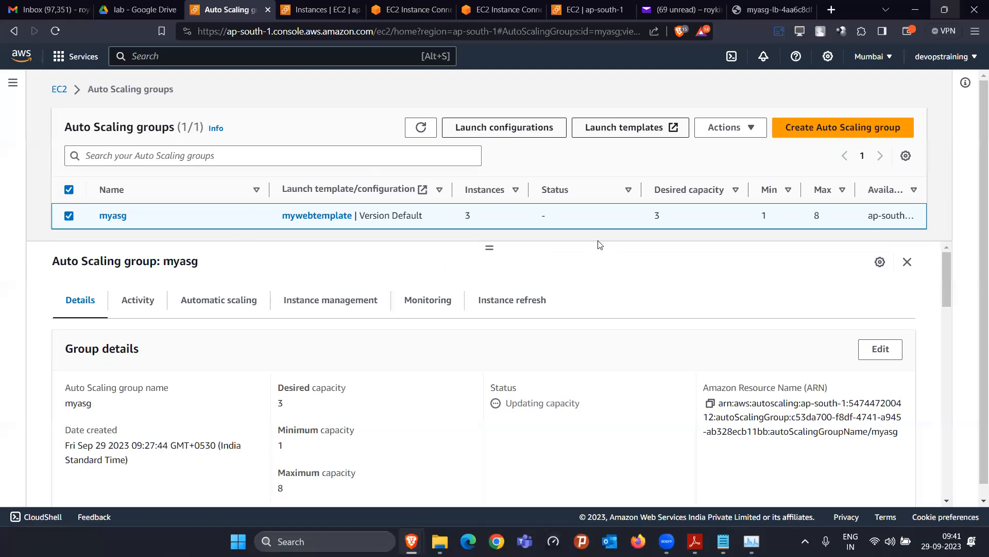
# Recheck both terminals, ending on i-0cf1d9db16fb91cc2 where yes runs at 99.3% CPU
pyautogui.click(391, 11)
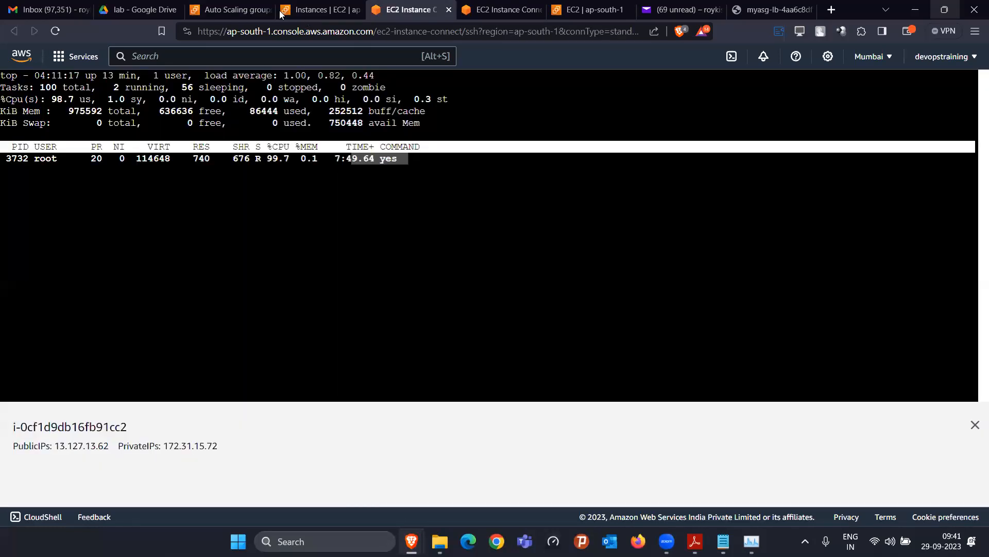
pyautogui.click(293, 11)
pyautogui.click(391, 11)
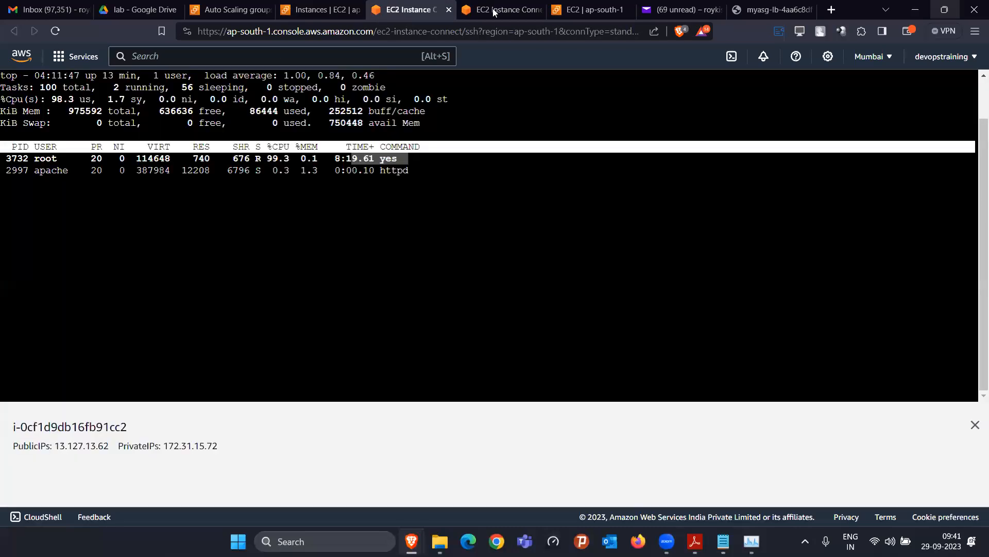
pyautogui.click(500, 11)
pyautogui.click(401, 11)
pyautogui.click(500, 11)
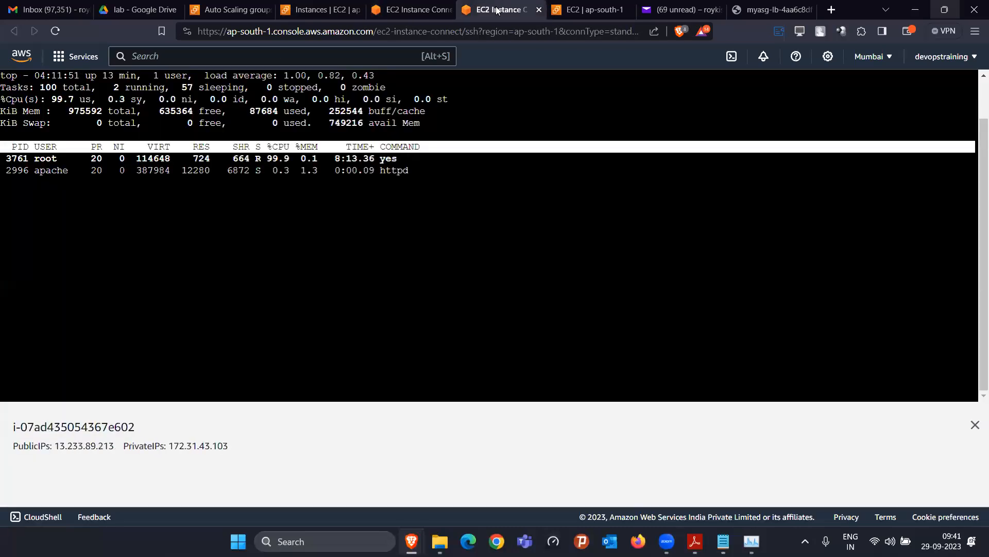
pyautogui.click(405, 11)
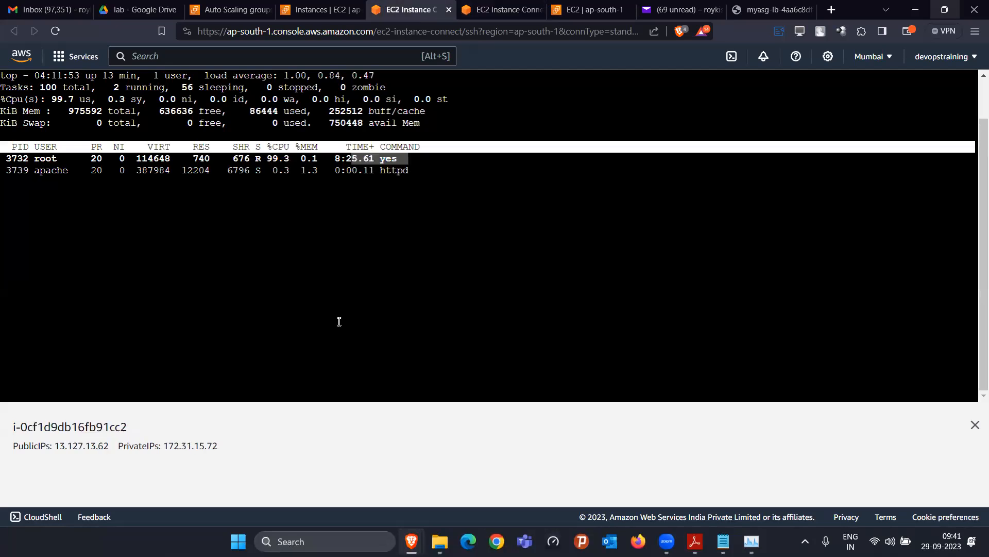
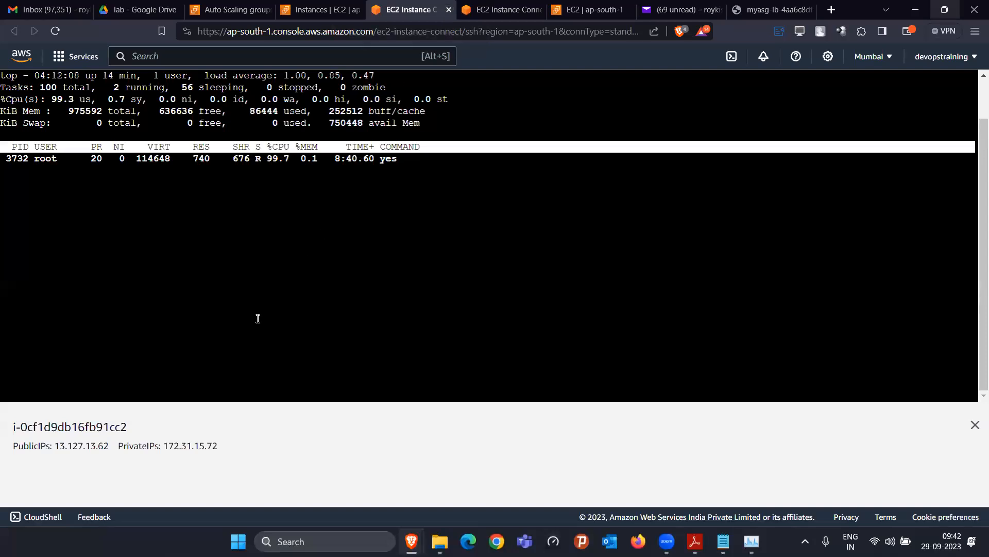
# Exit top and list all processes with ps -aux on instance i-0cf1d9db16fb91cc2
pyautogui.press('q')
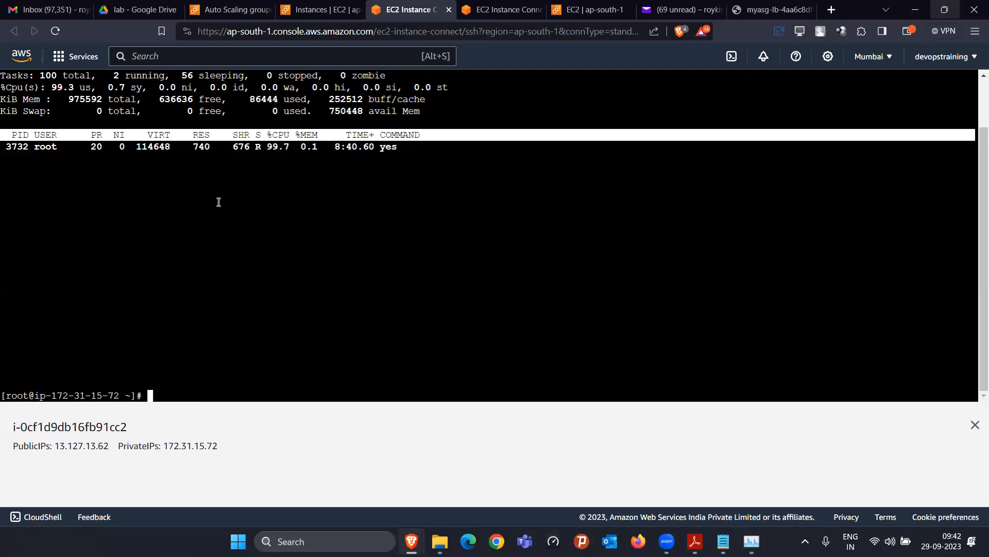
pyautogui.write('top -i')
pyautogui.press('Return')
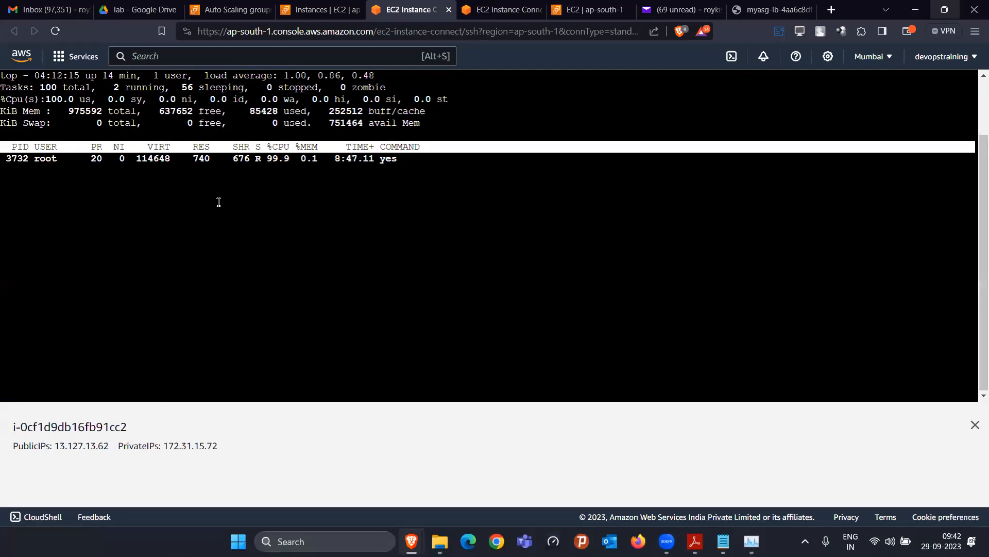
pyautogui.press('q')
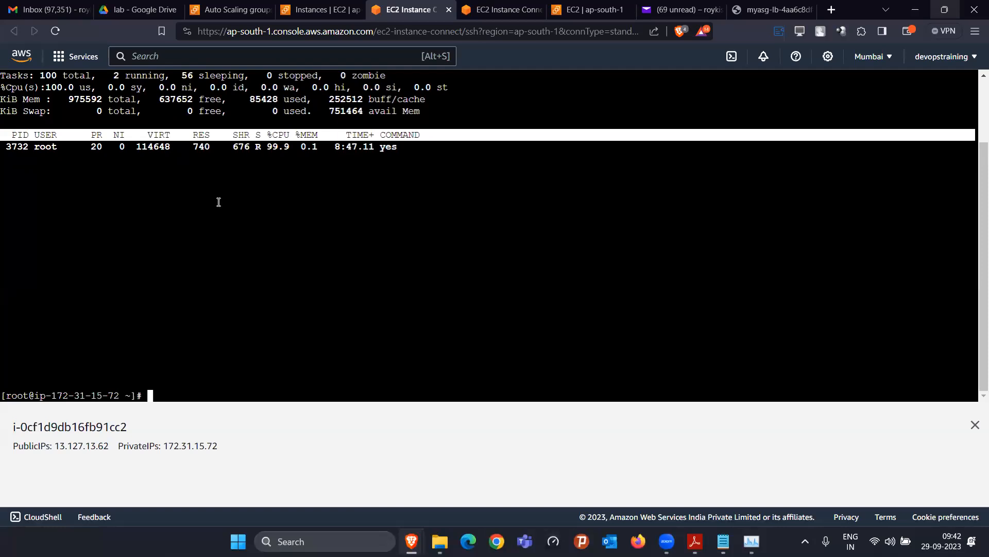
pyautogui.write('ps -aux')
pyautogui.press('Return')
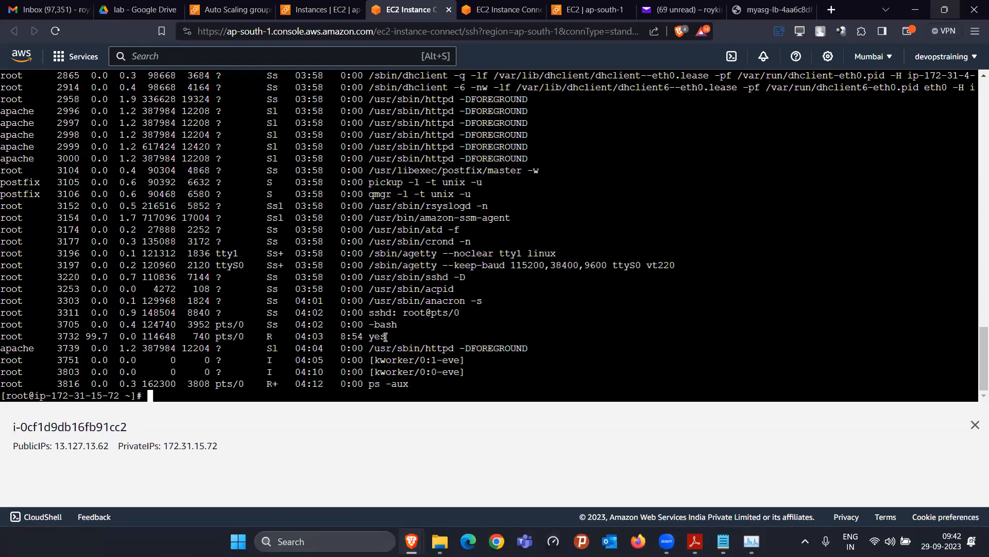
# Locate the yes process (PID 3732, 99.7% CPU) and kill it with kill 3732
pyautogui.moveTo(373, 337); pyautogui.dragTo(386, 337)
pyautogui.moveTo(85, 336); pyautogui.dragTo(104, 336)
pyautogui.moveTo(56, 336); pyautogui.dragTo(80, 335)
pyautogui.click(168, 396)
pyautogui.write('kill 3732')
pyautogui.press('Return')
# Rerun ps -aux and top to confirm 3732 is gone and CPU is about 94% idle
pyautogui.press('Up')
pyautogui.press('Up')
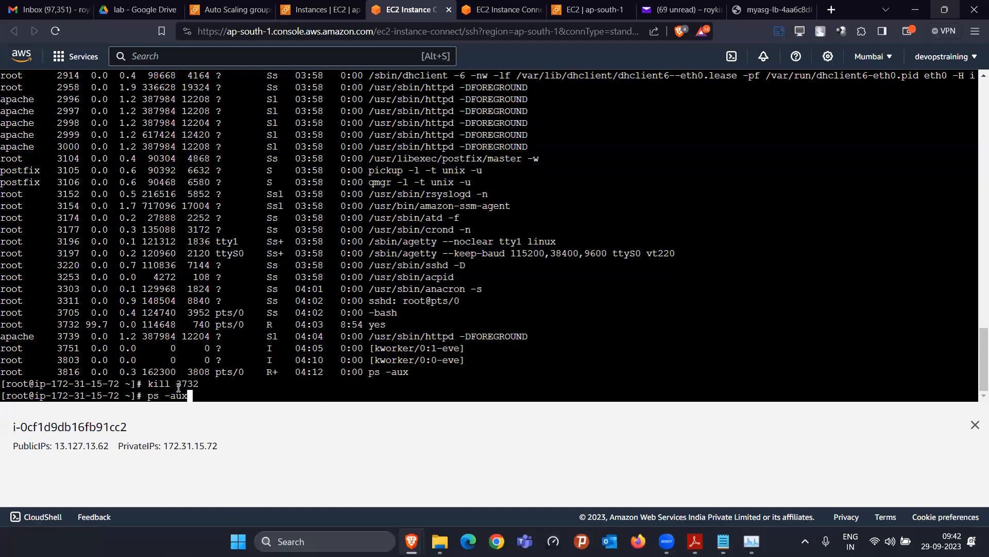
pyautogui.press('Return')
pyautogui.press('Up')
pyautogui.press('Up')
pyautogui.press('Up')
pyautogui.press('Up')
pyautogui.press('Return')
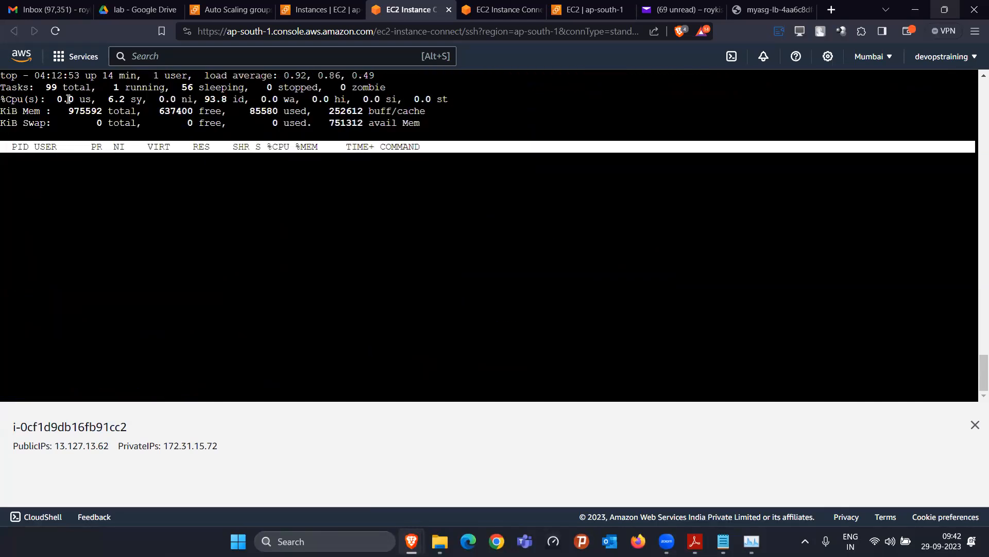
# On instance i-07ad435054367e602's terminal, list processes and kill the yes process 3761
pyautogui.click(503, 9)
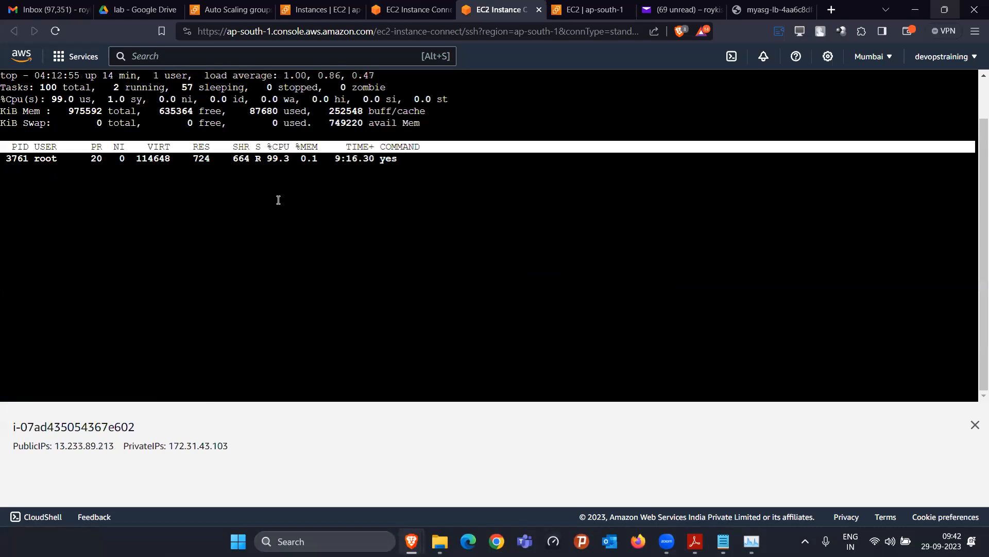
pyautogui.write('q')
pyautogui.write('ps -aux')
pyautogui.press('Return')
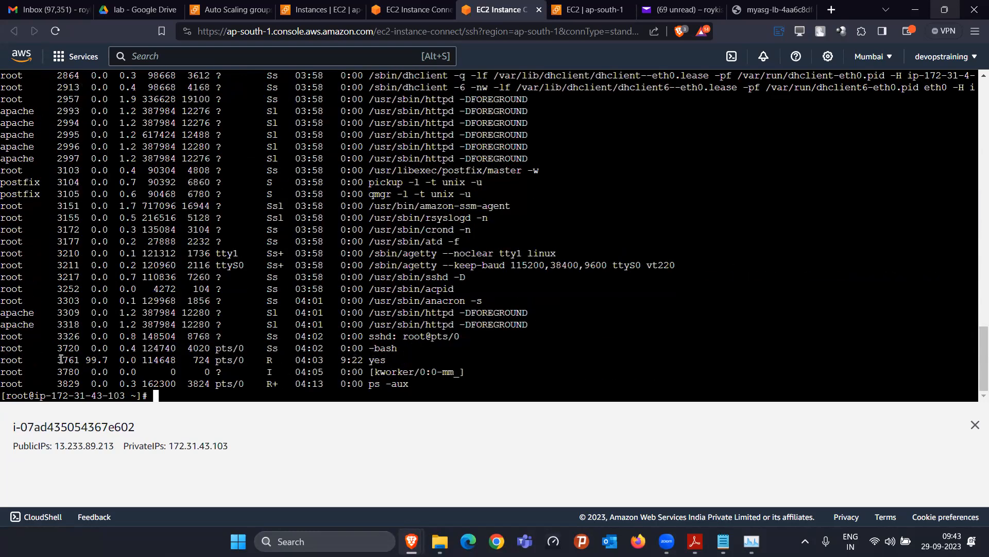
pyautogui.doubleClick(69, 359)
pyautogui.click(192, 398)
pyautogui.write('kill 3761')
pyautogui.press('Return')
# Confirm the CPU load dropped with top -i, then refresh myasg, now showing 5 instances
pyautogui.press('Up')
pyautogui.press('Up')
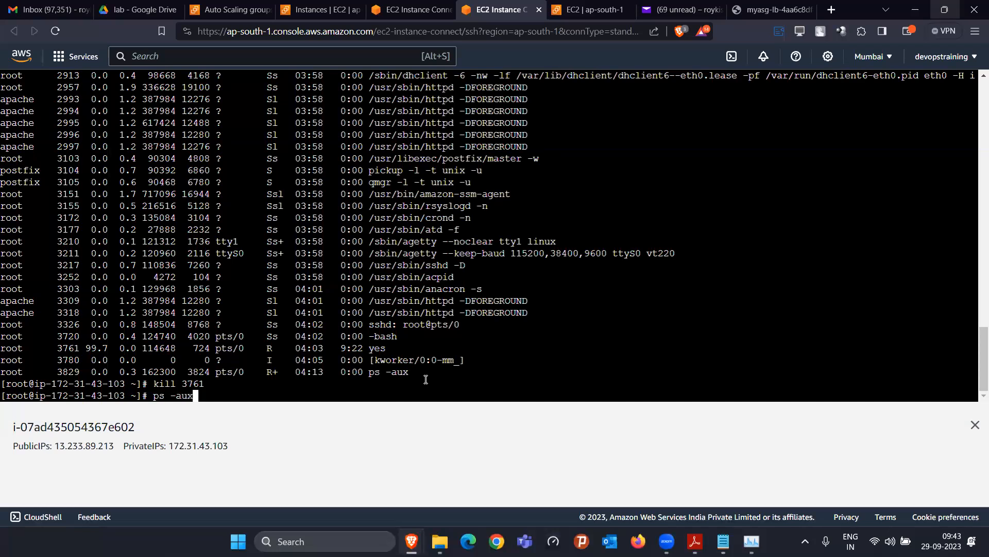
pyautogui.press('Up')
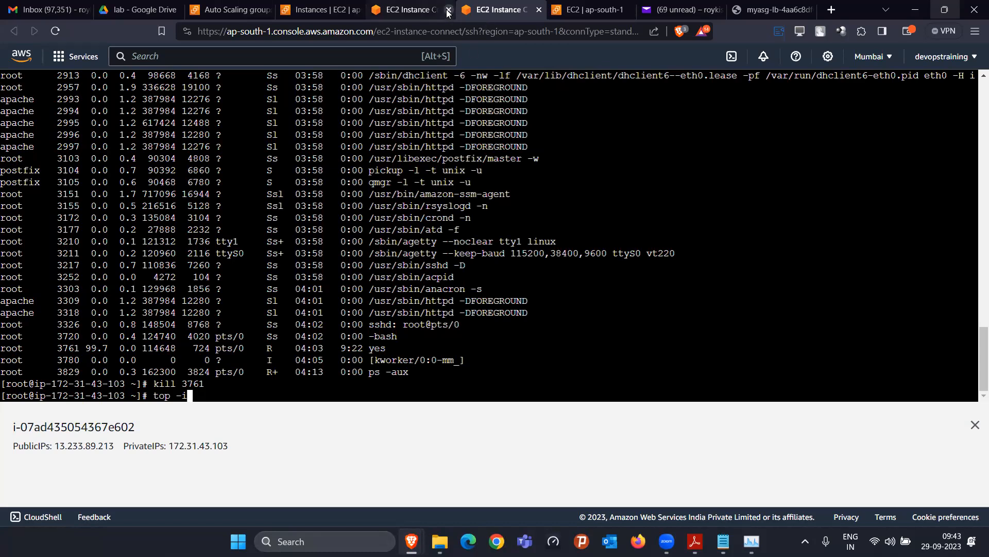
pyautogui.press('Return')
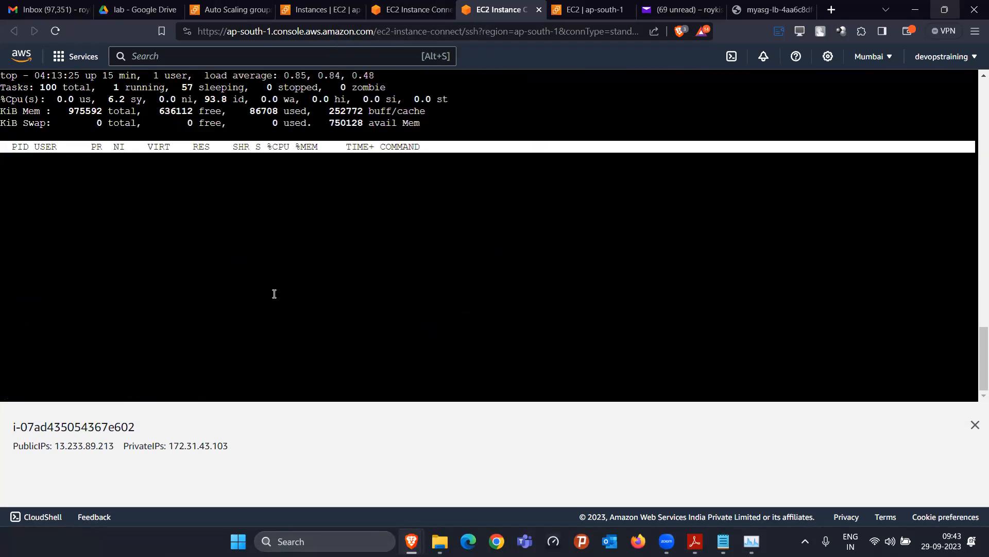
pyautogui.press('q')
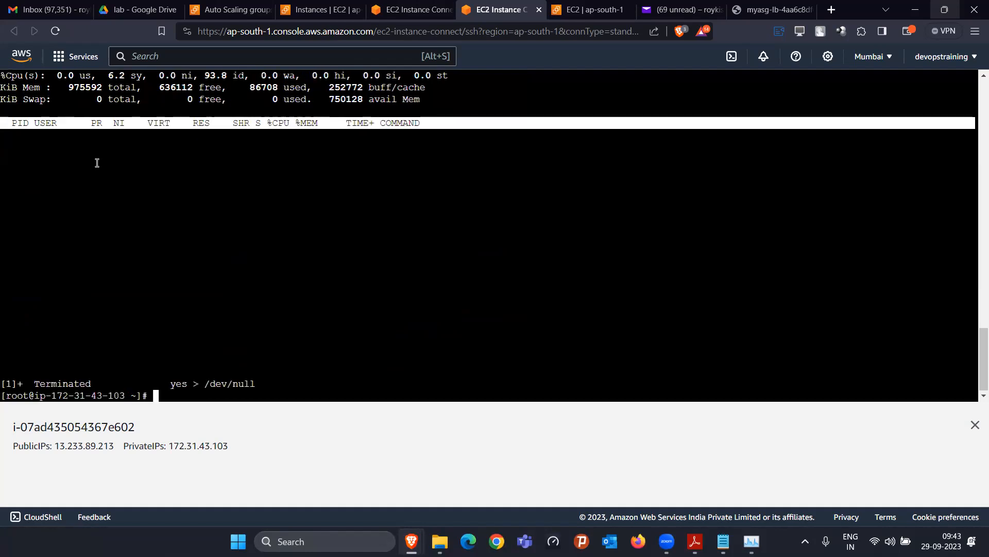
pyautogui.click(242, 14)
pyautogui.click(413, 127)
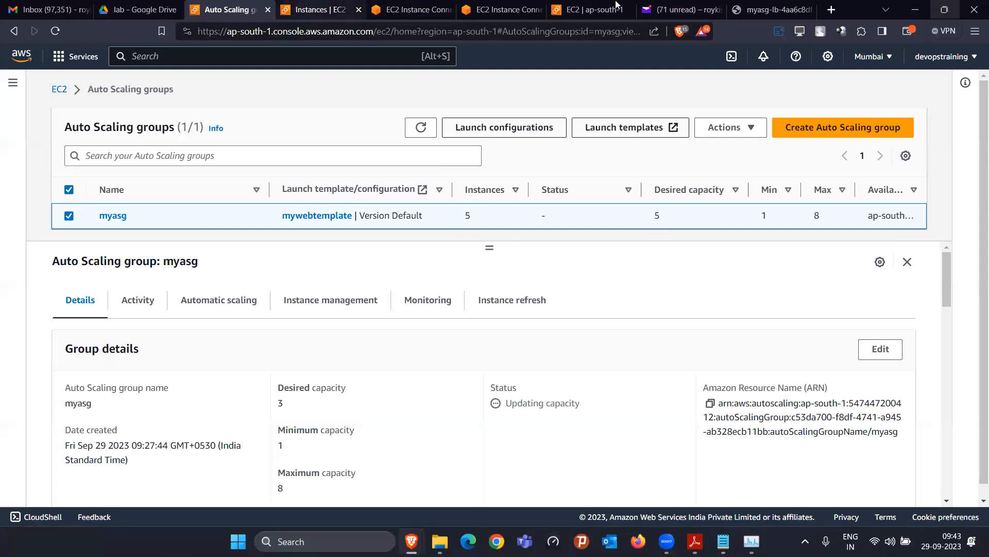
# Read the 9:42 am Auto Scaling launch email reporting capacity raised from 3 to 5
pyautogui.click(654, 14)
pyautogui.scroll(3, 274, 317)
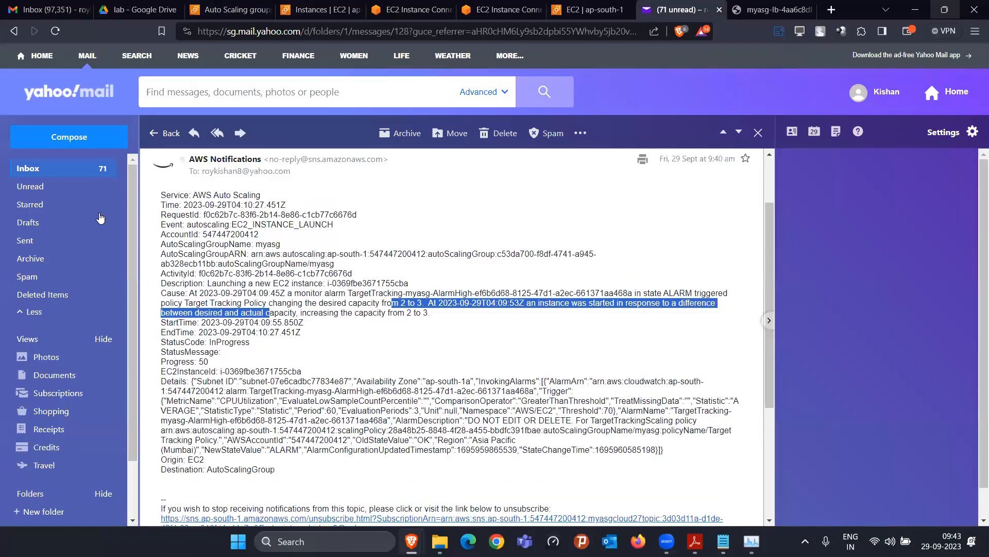
pyautogui.press('Escape')
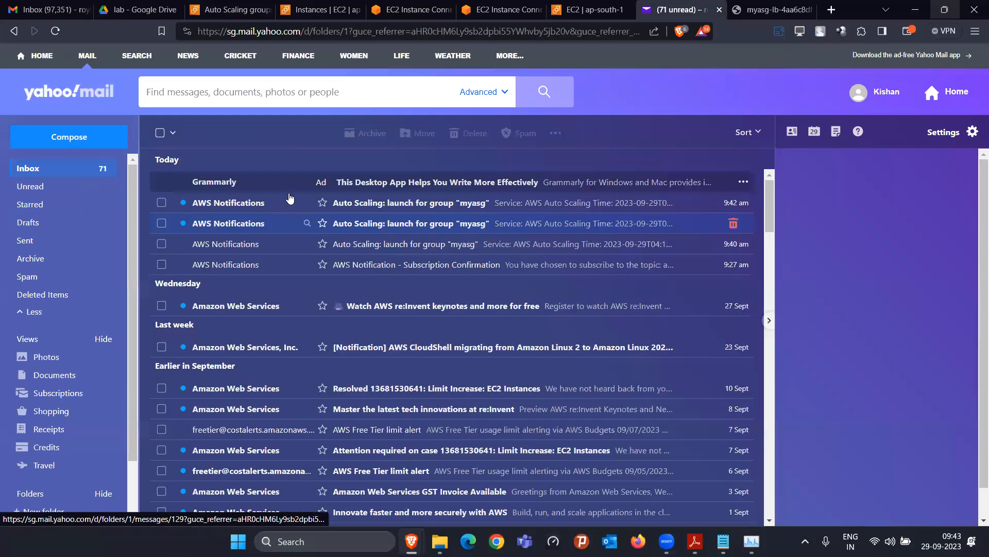
pyautogui.click(288, 200)
pyautogui.scroll(-4, 379, 360)
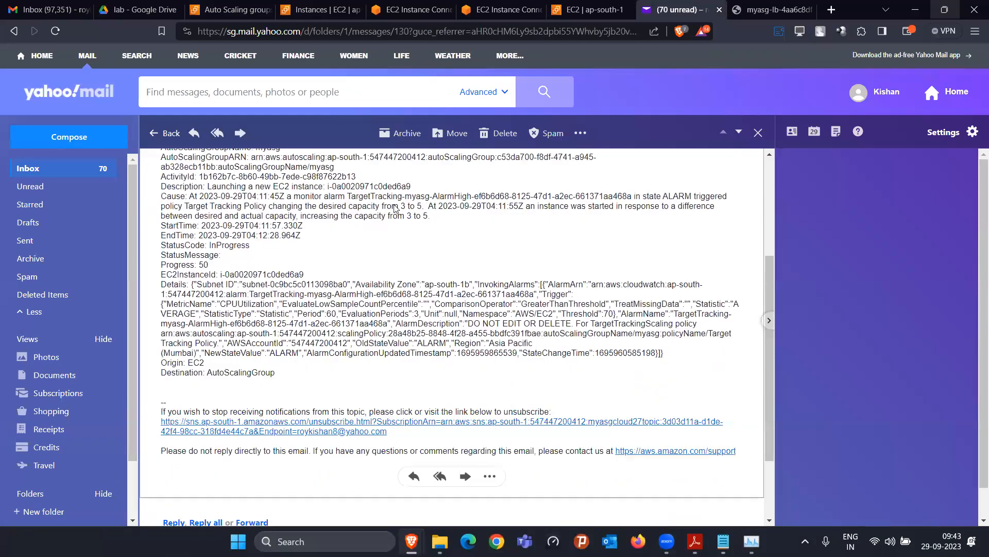
pyautogui.moveTo(438, 206); pyautogui.dragTo(406, 201)
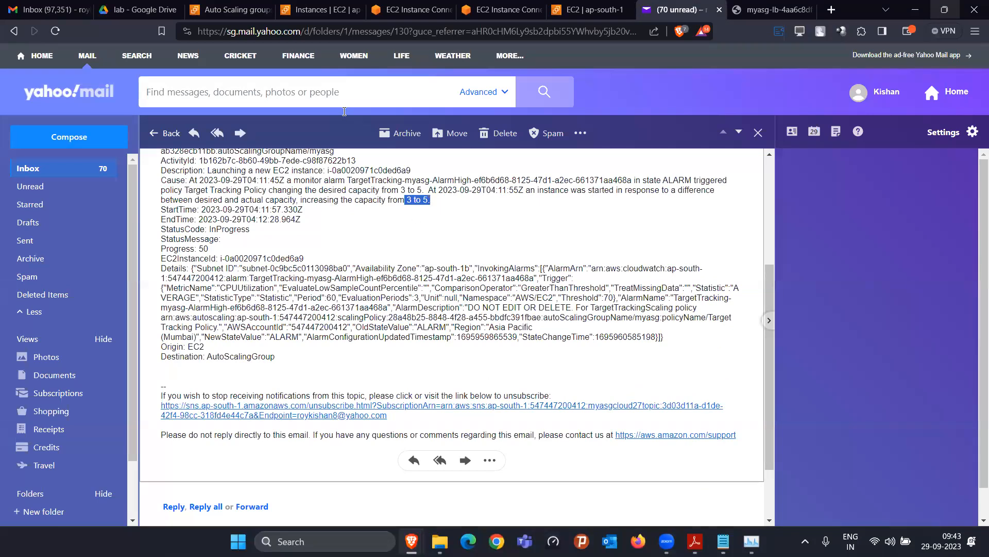
# Refresh the EC2 instance list and view myasg-lb-tg's HTTP port 80 health check settings
pyautogui.click(320, 9)
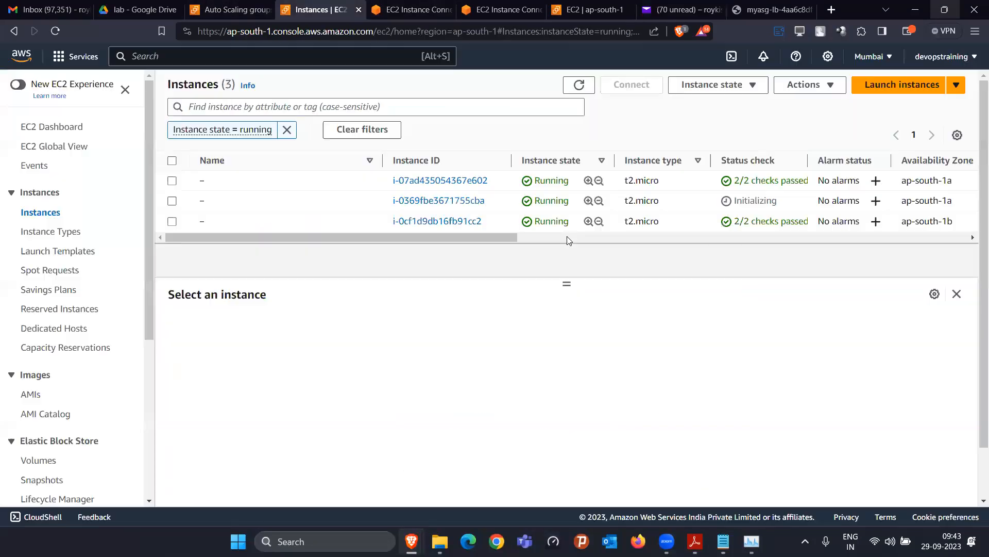
pyautogui.click(579, 84)
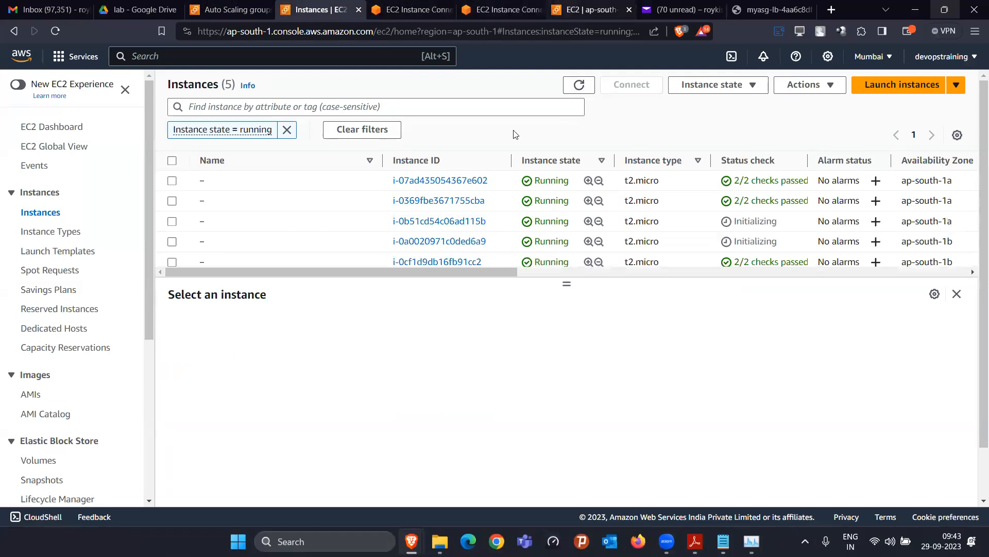
pyautogui.click(592, 9)
pyautogui.click(316, 259)
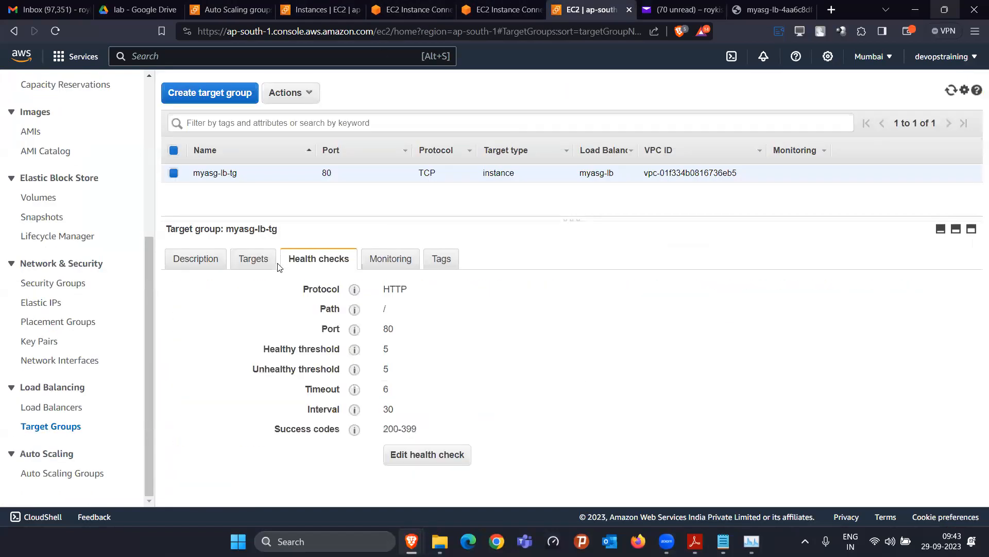
# Review myasg-lb-tg's five targets, two in initial checks, and reload the load balancer page twice
pyautogui.click(253, 260)
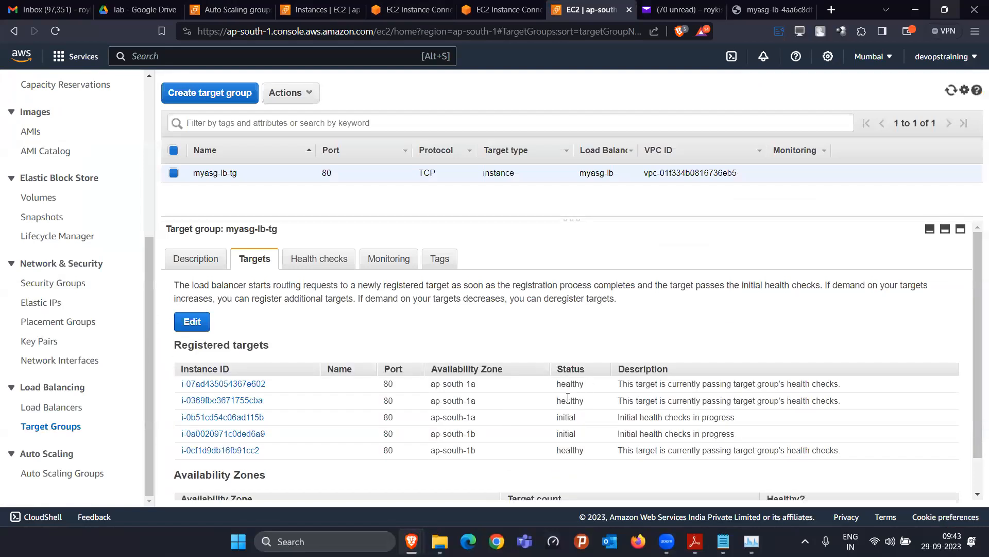
pyautogui.moveTo(556, 417); pyautogui.dragTo(575, 435)
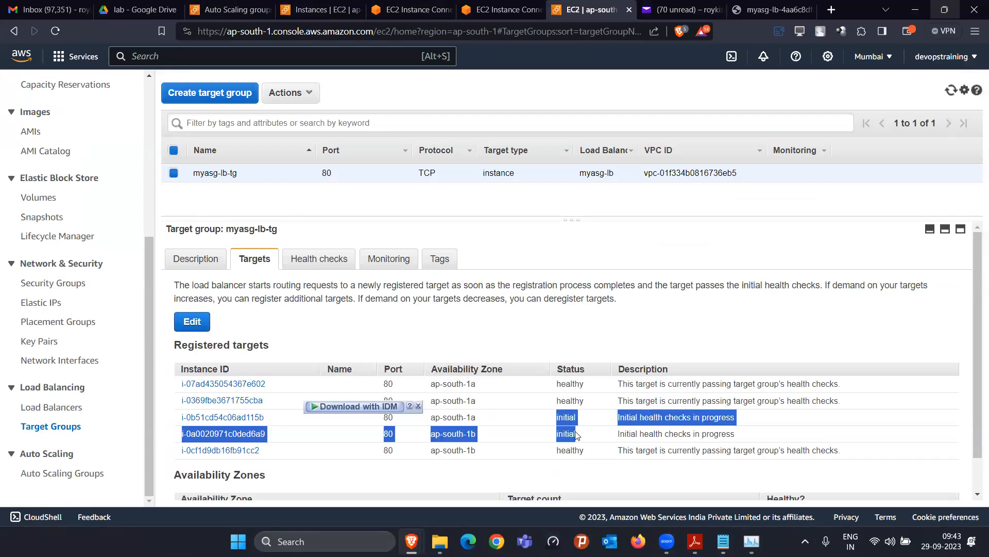
pyautogui.click(771, 10)
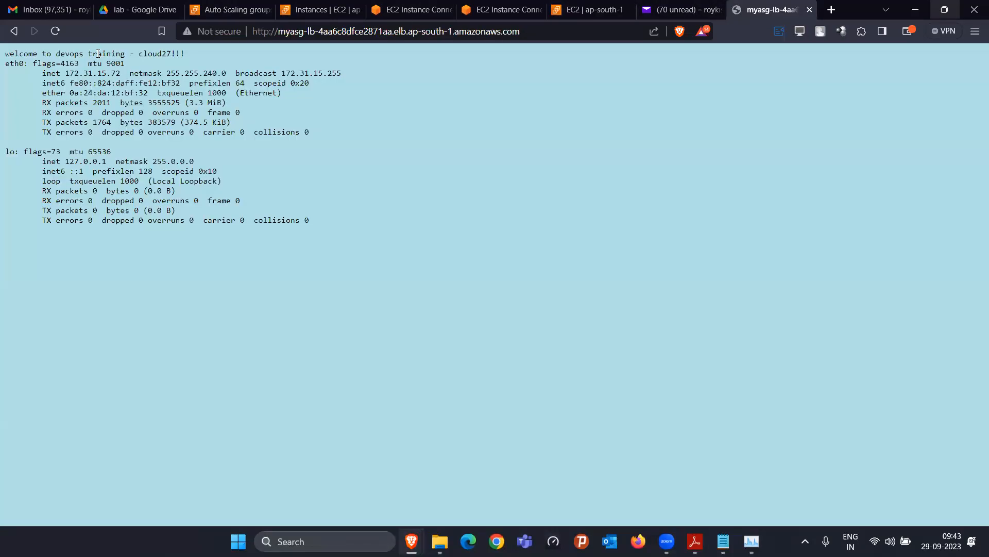
pyautogui.click(55, 31)
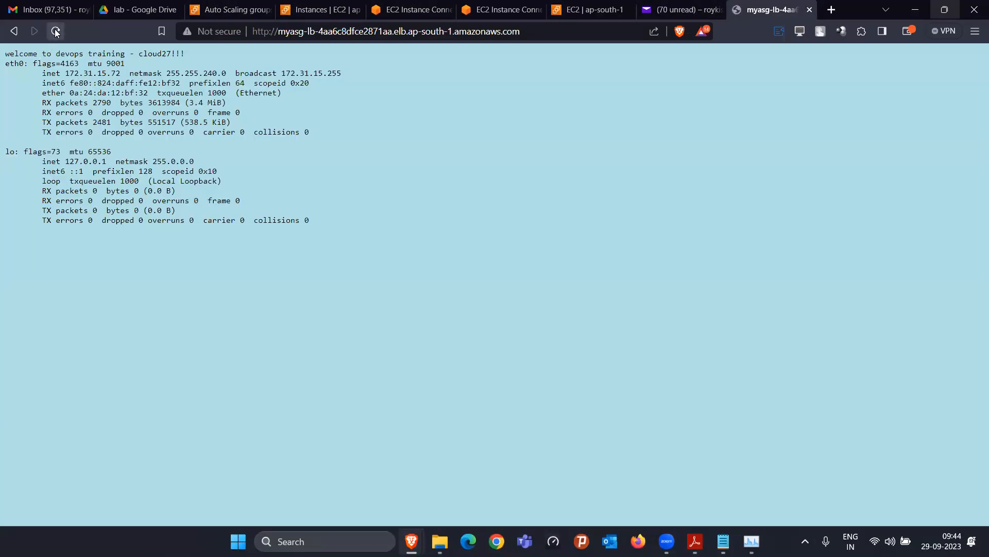
pyautogui.click(55, 31)
pyautogui.click(598, 15)
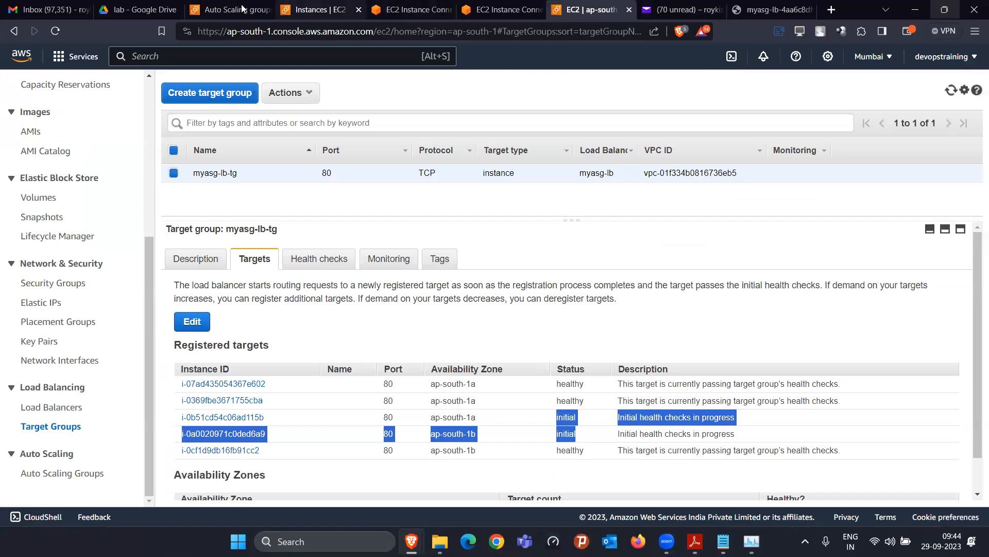
pyautogui.click(227, 10)
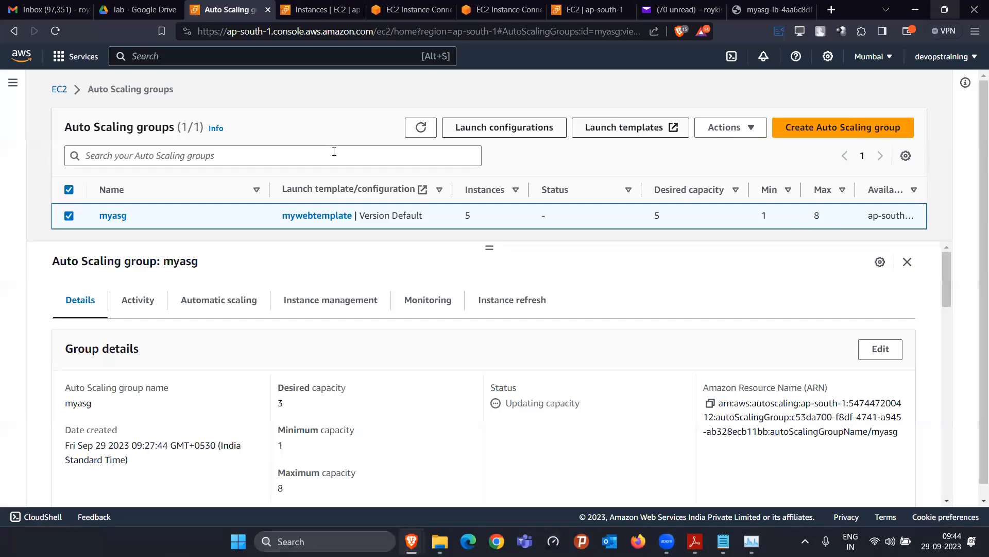
# Refresh the myasg group and the running instances list
pyautogui.click(422, 127)
pyautogui.click(307, 11)
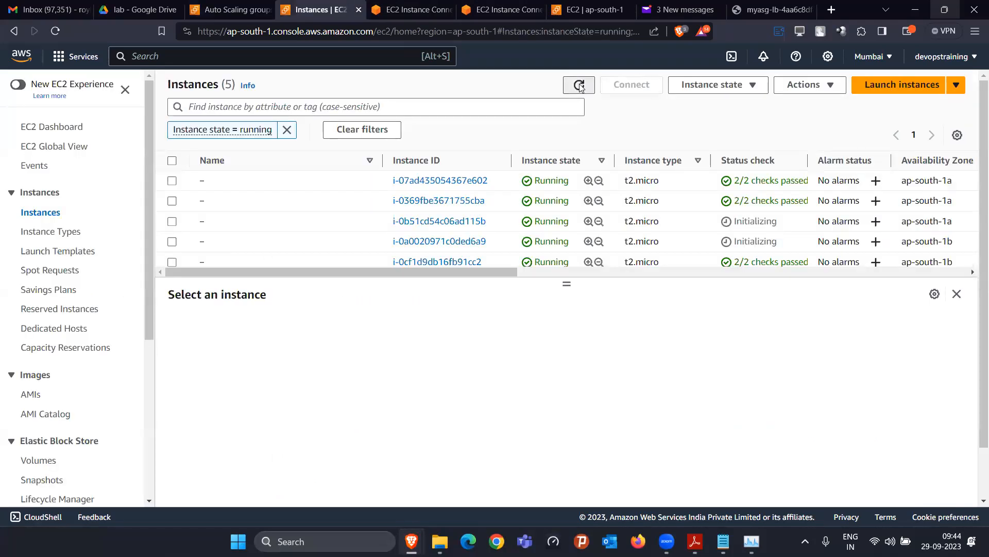
pyautogui.click(580, 87)
pyautogui.scroll(-3, 489, 259)
# Select all eight running instances in the list
pyautogui.click(172, 254)
pyautogui.click(172, 213)
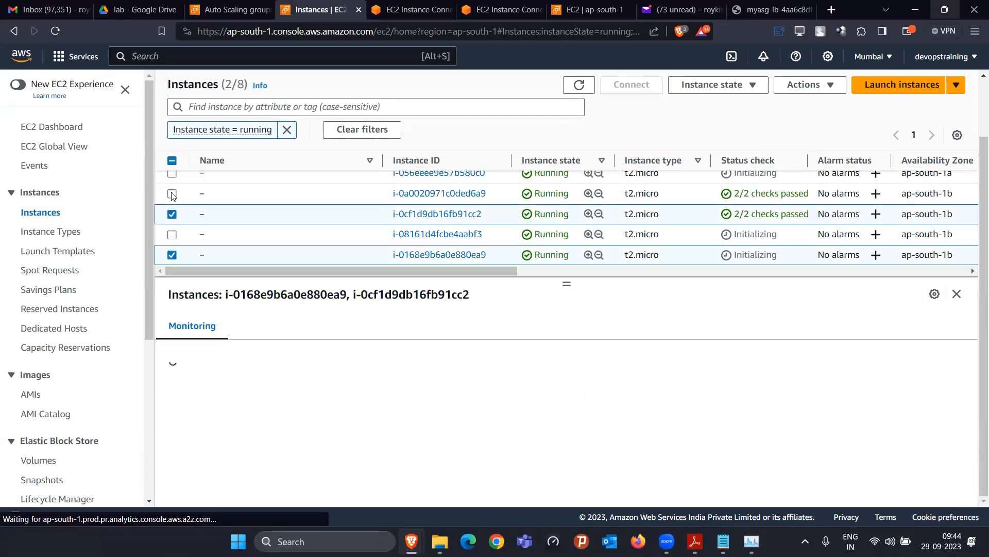
pyautogui.click(172, 193)
pyautogui.click(173, 234)
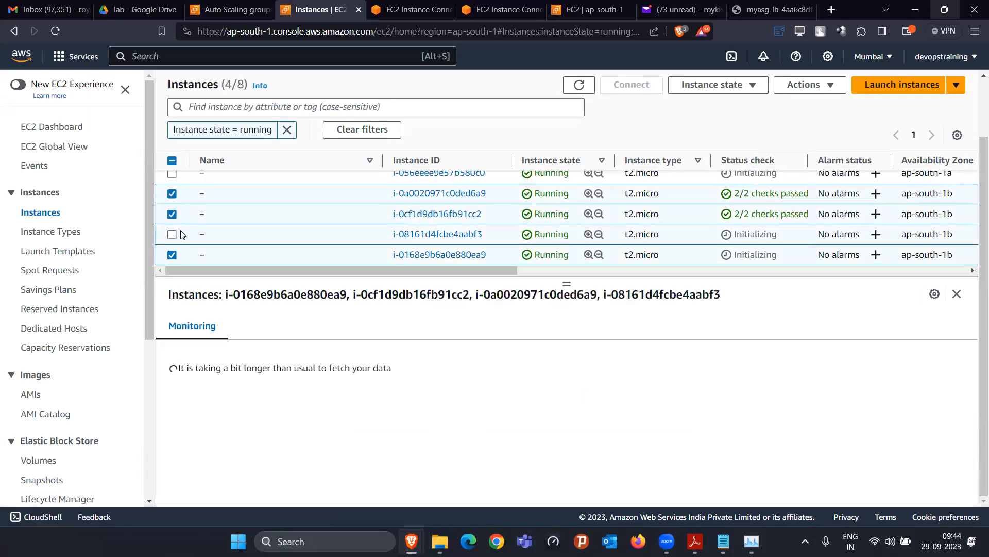
pyautogui.scroll(3, 173, 181)
pyautogui.click(172, 174)
pyautogui.scroll(-3, 180, 216)
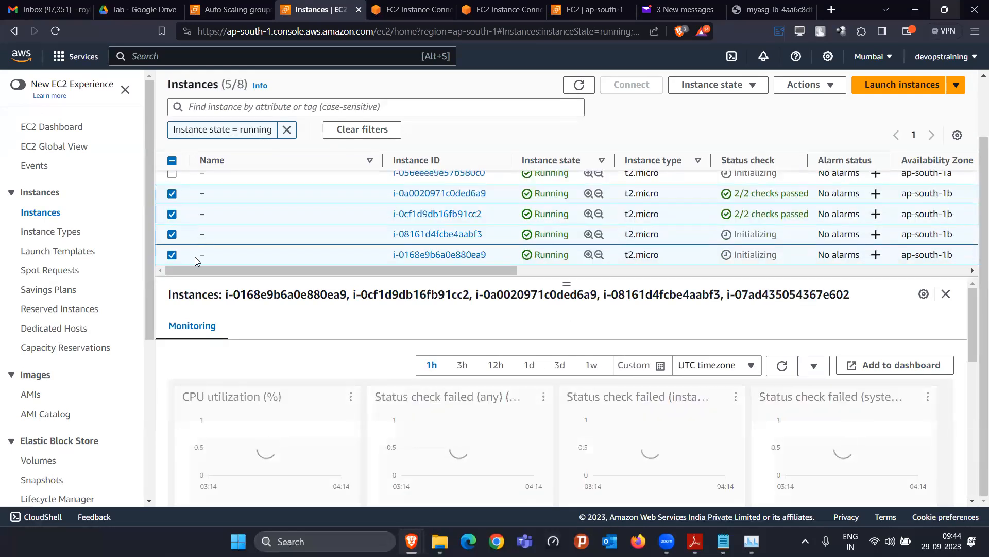
pyautogui.scroll(3, 188, 216)
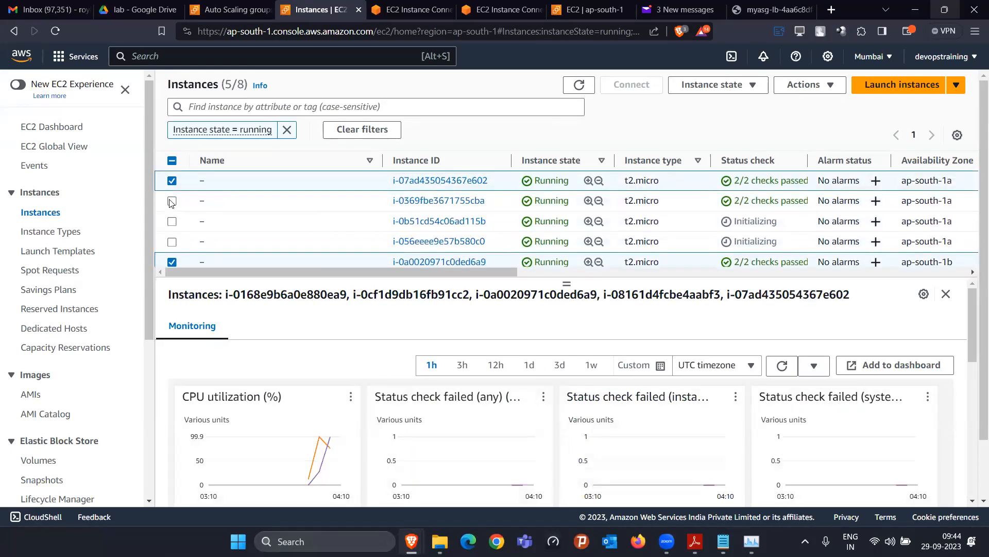
pyautogui.click(172, 201)
pyautogui.click(172, 221)
pyautogui.click(172, 242)
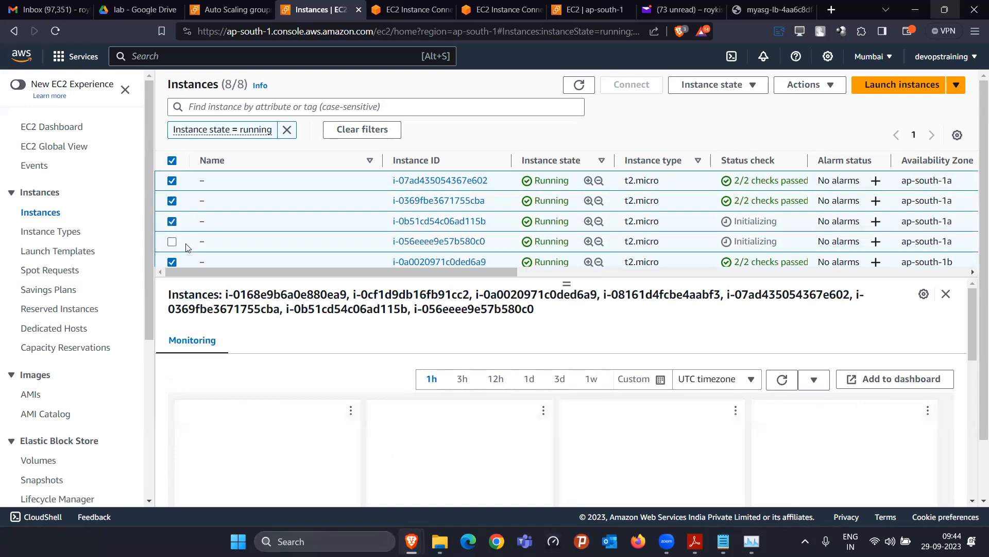
# Untick i-07ad435054367e602 so only seven instances remain selected for a state change
pyautogui.scroll(-3, 186, 242)
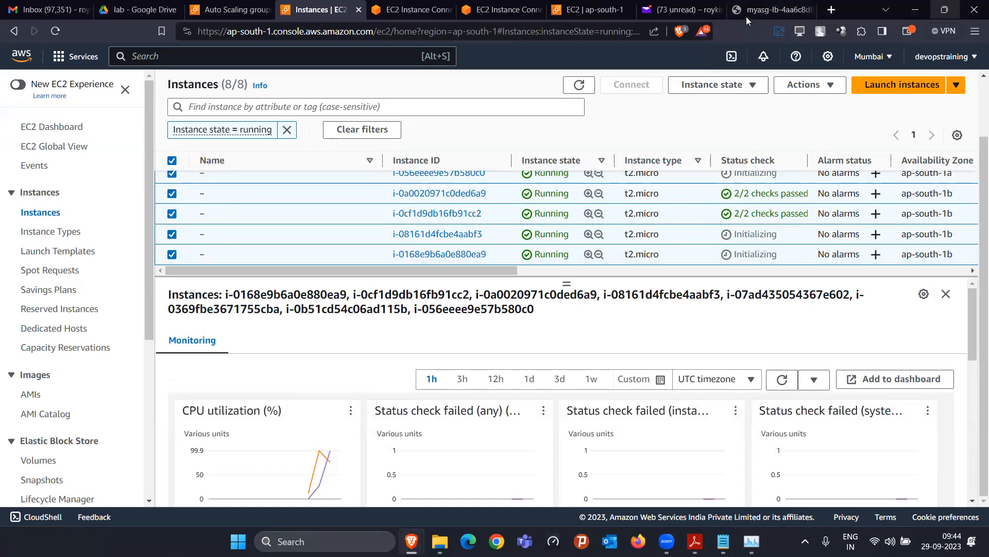
pyautogui.scroll(2, 192, 208)
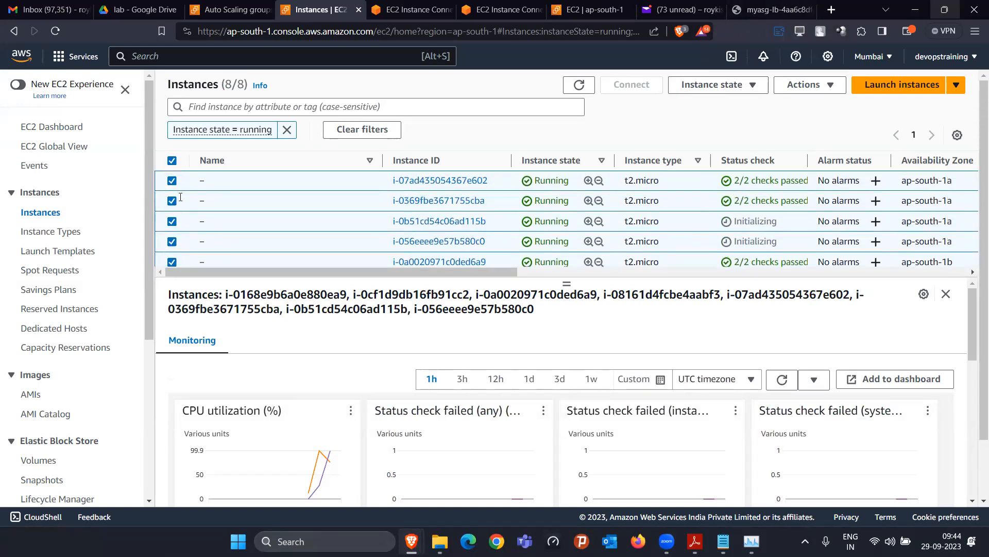
pyautogui.click(172, 181)
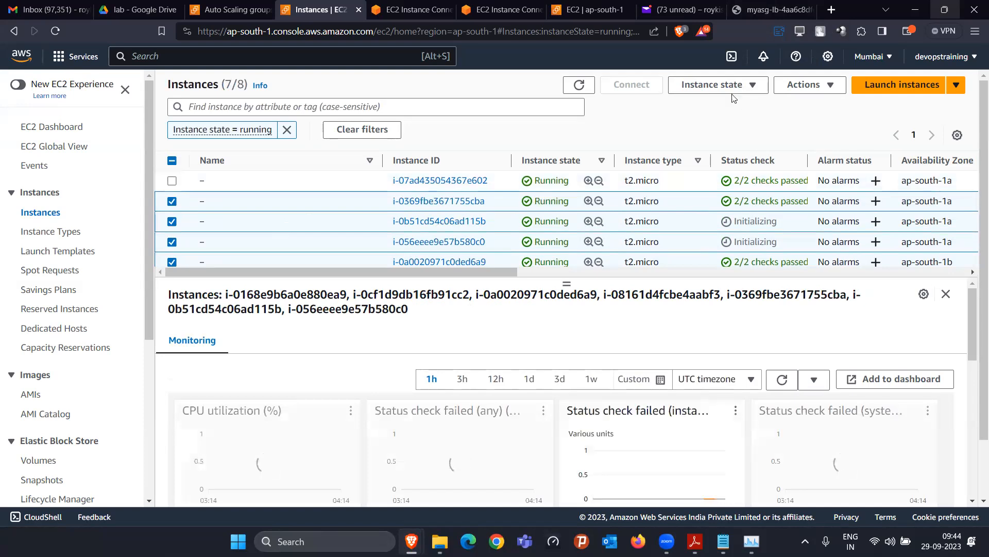
pyautogui.click(718, 86)
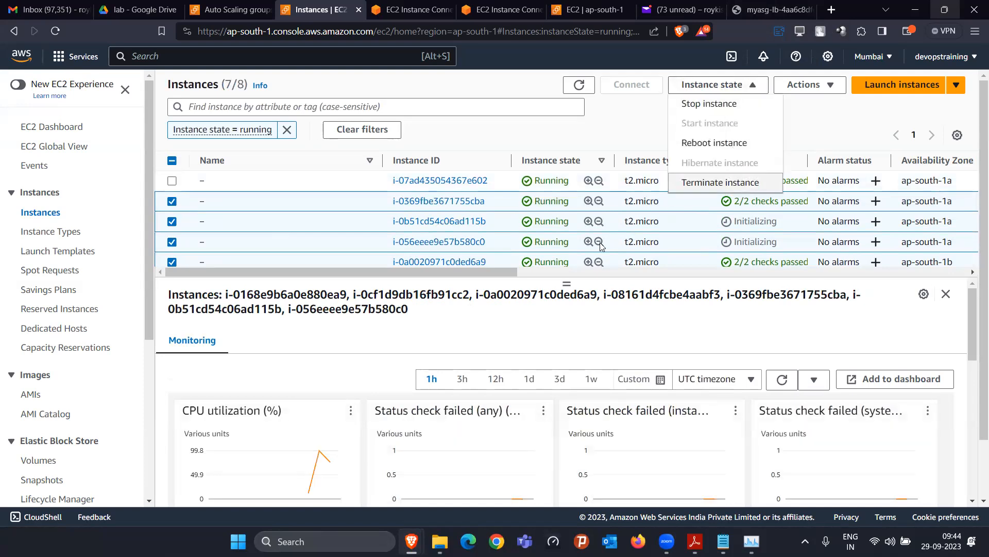
# Terminate the seven selected instances, confirming in the dialog, then return to myasg
pyautogui.click(720, 183)
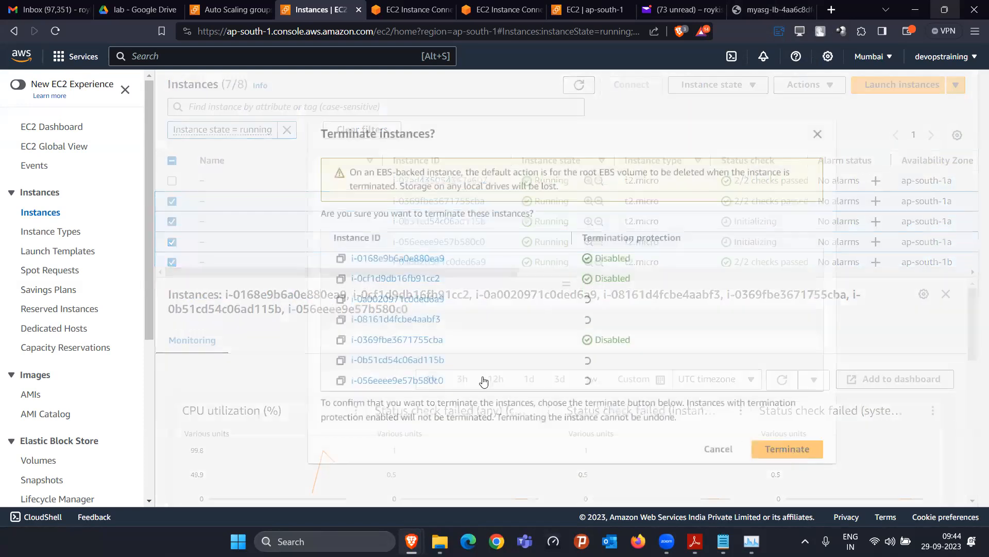
pyautogui.click(788, 449)
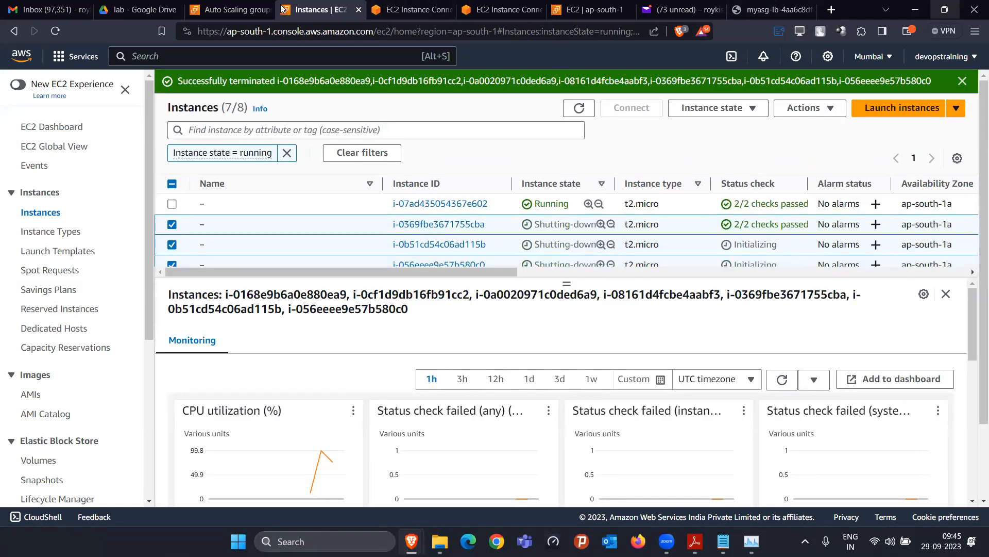
pyautogui.click(242, 5)
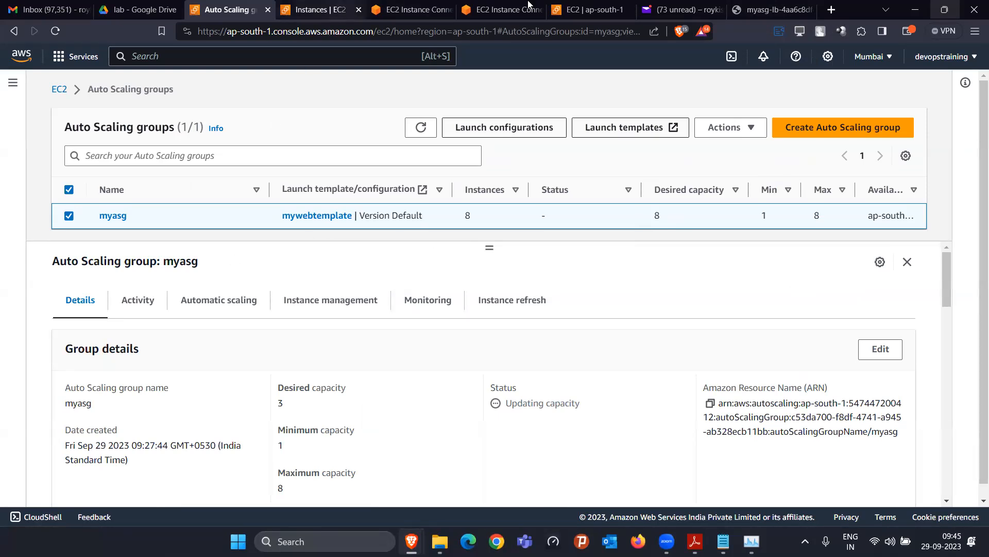
# Recheck myasg-lb-tg's health check settings and its registered targets
pyautogui.click(591, 9)
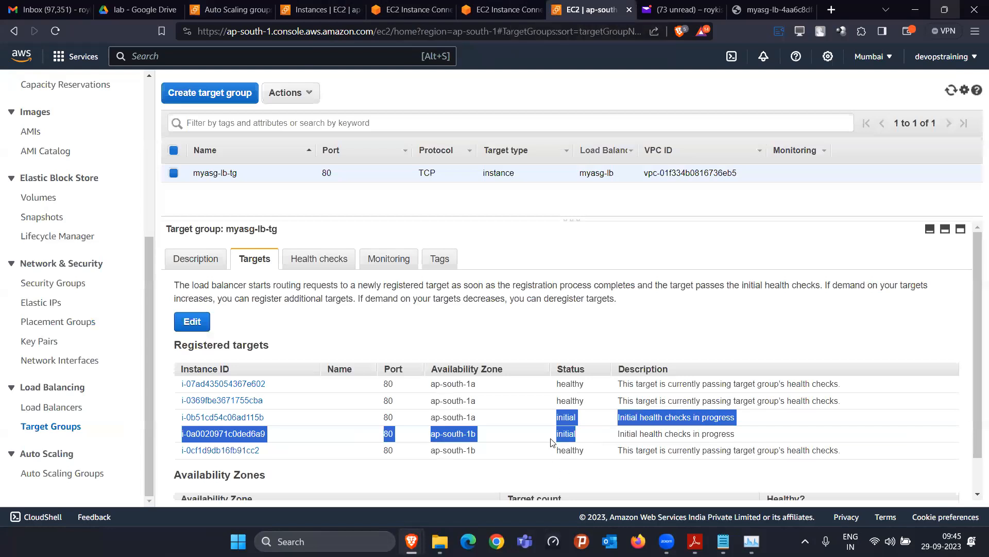
pyautogui.click(527, 414)
pyautogui.click(297, 267)
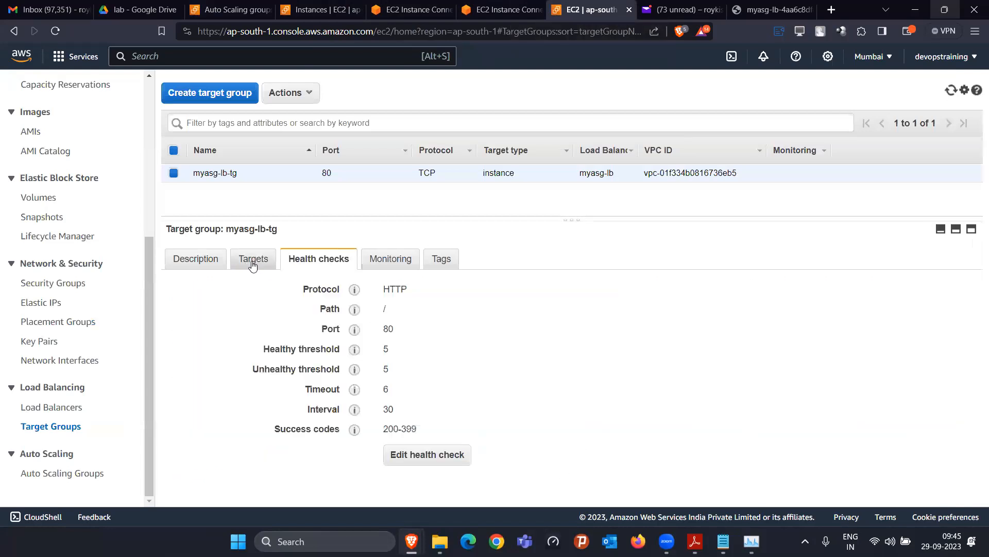
pyautogui.click(251, 262)
pyautogui.scroll(-2, 559, 294)
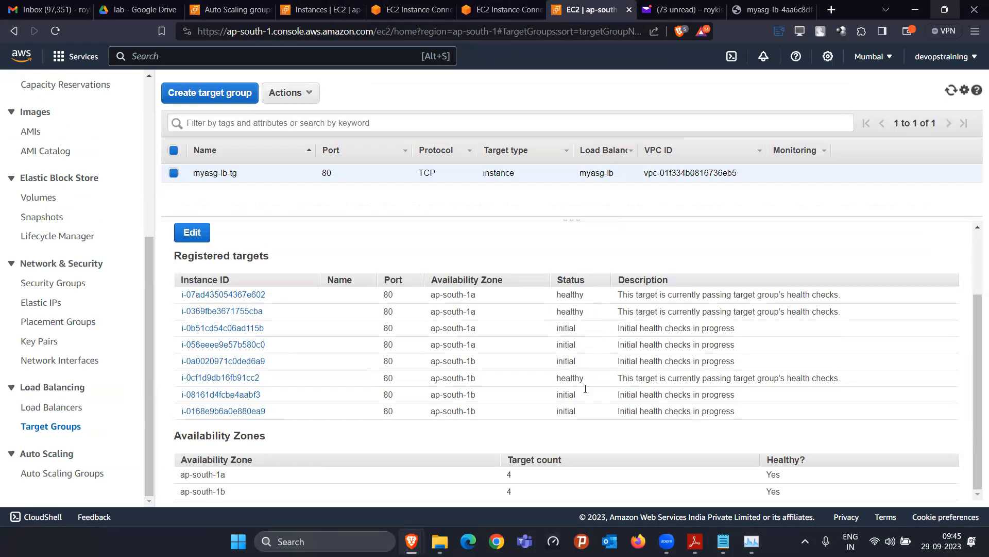
pyautogui.scroll(2, 501, 350)
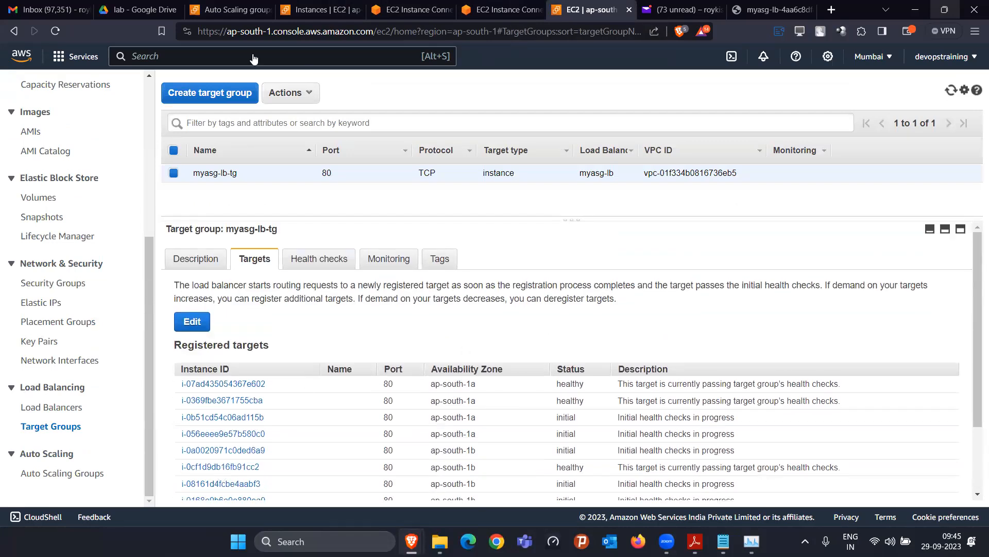
# Refresh the Instances list, dismiss the termination message and remove the running filter to show all instances
pyautogui.click(239, 9)
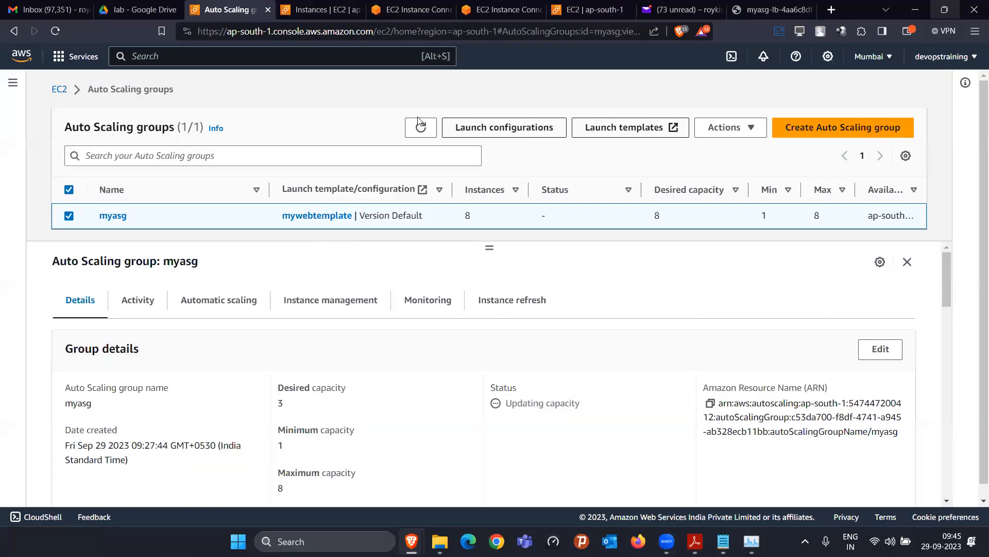
pyautogui.click(321, 10)
pyautogui.click(577, 110)
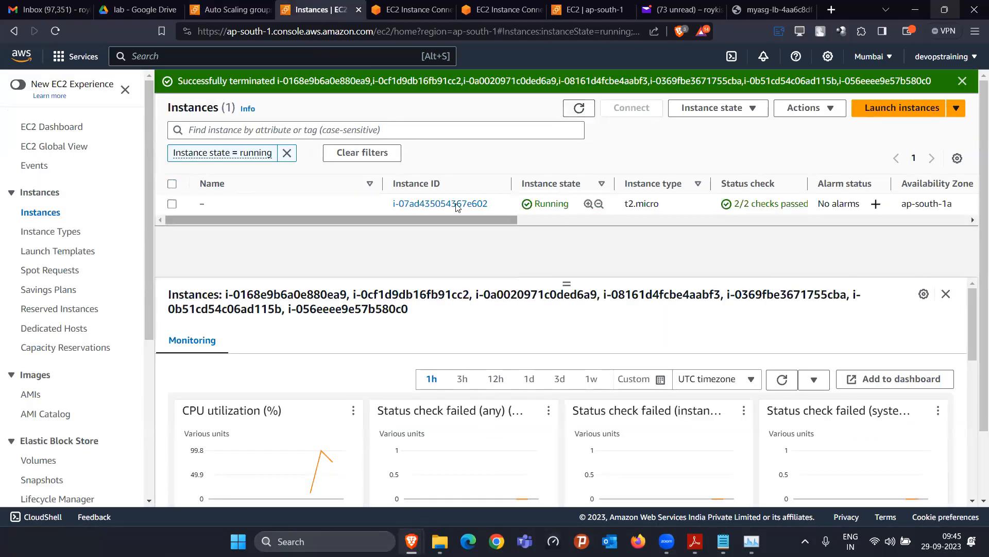
pyautogui.click(579, 108)
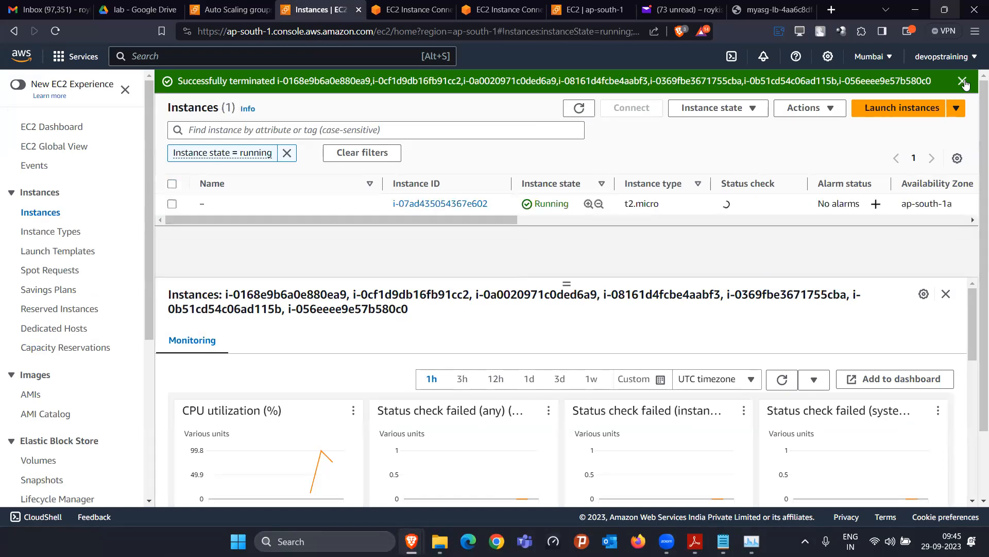
pyautogui.click(963, 81)
pyautogui.click(287, 130)
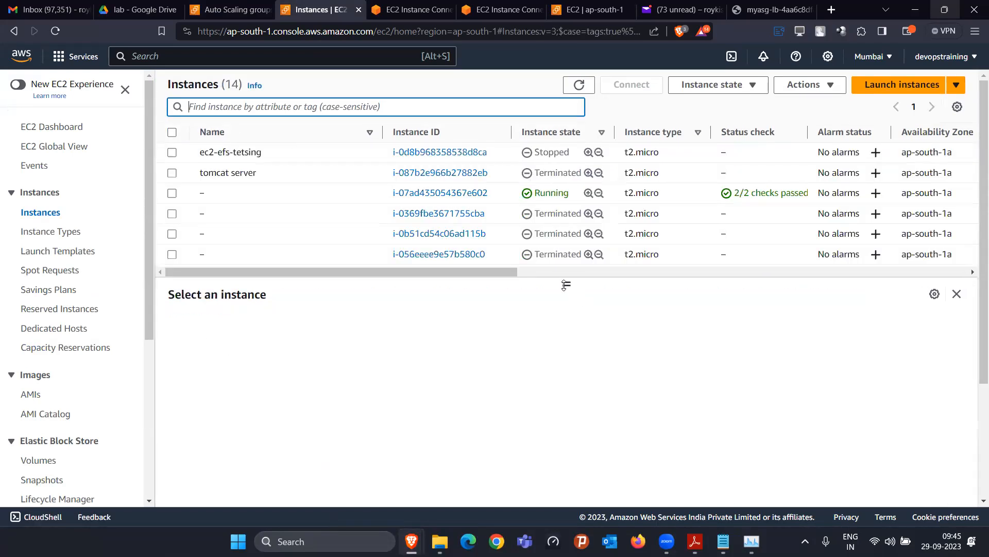
pyautogui.moveTo(566, 284); pyautogui.dragTo(549, 484)
pyautogui.scroll(-2, 550, 282)
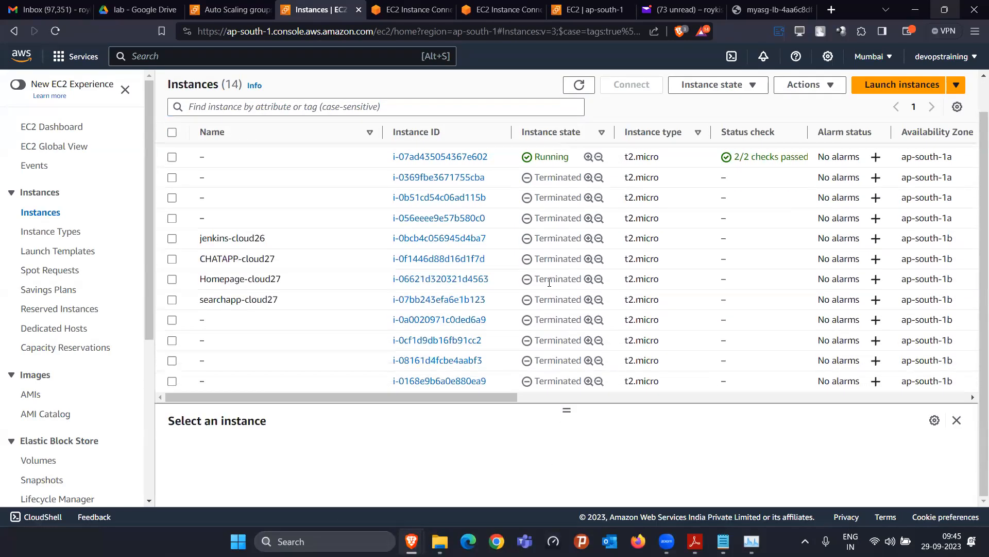
pyautogui.scroll(1, 469, 251)
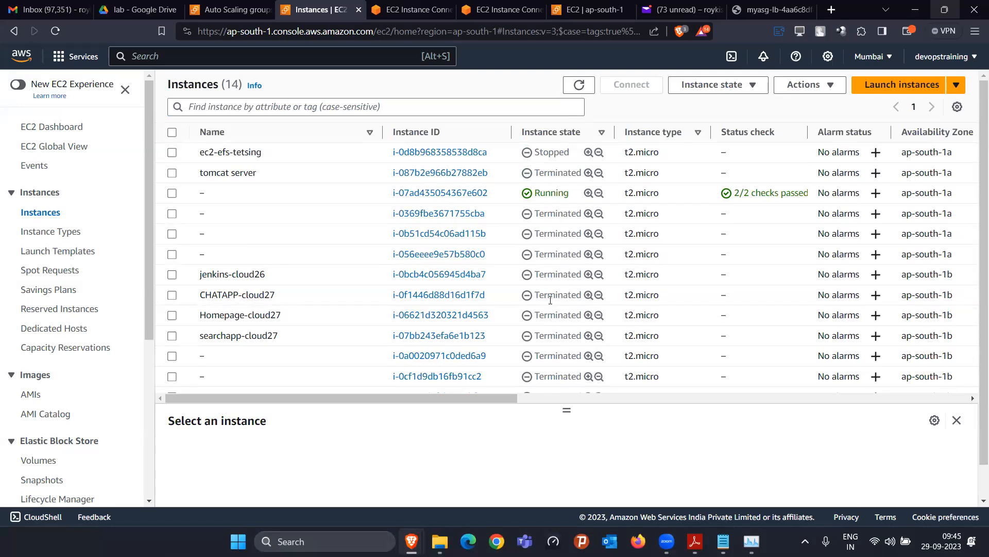
# Refresh the instance list repeatedly, then reload myasg showing 10 instances, desired capacity 8
pyautogui.click(578, 93)
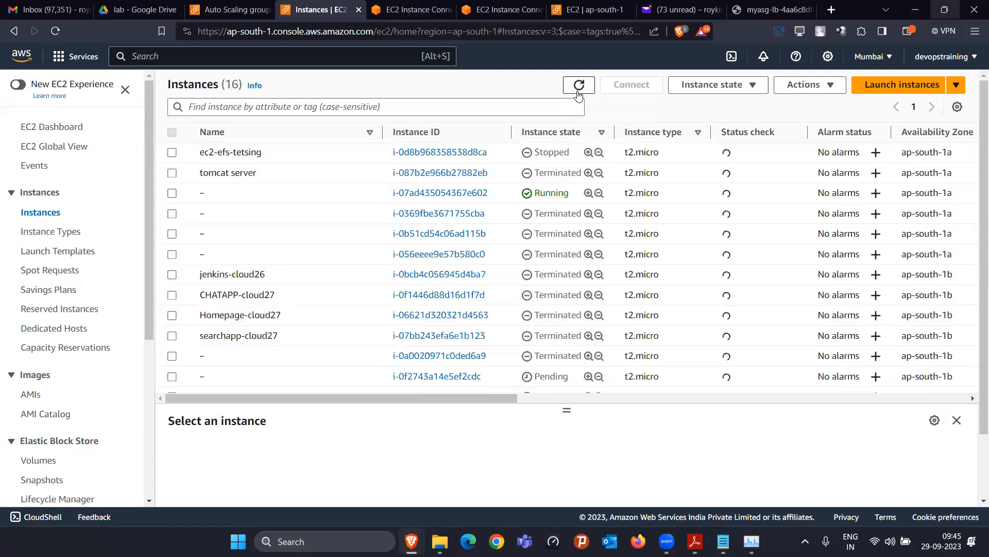
pyautogui.scroll(-2, 546, 305)
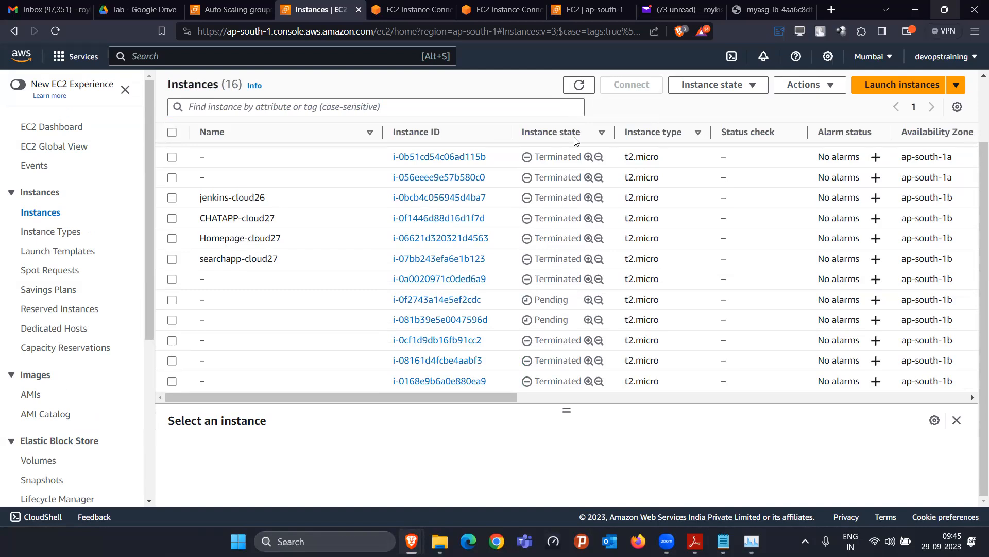
pyautogui.click(578, 85)
pyautogui.scroll(-3, 553, 321)
pyautogui.click(384, 107)
pyautogui.click(481, 91)
pyautogui.click(567, 86)
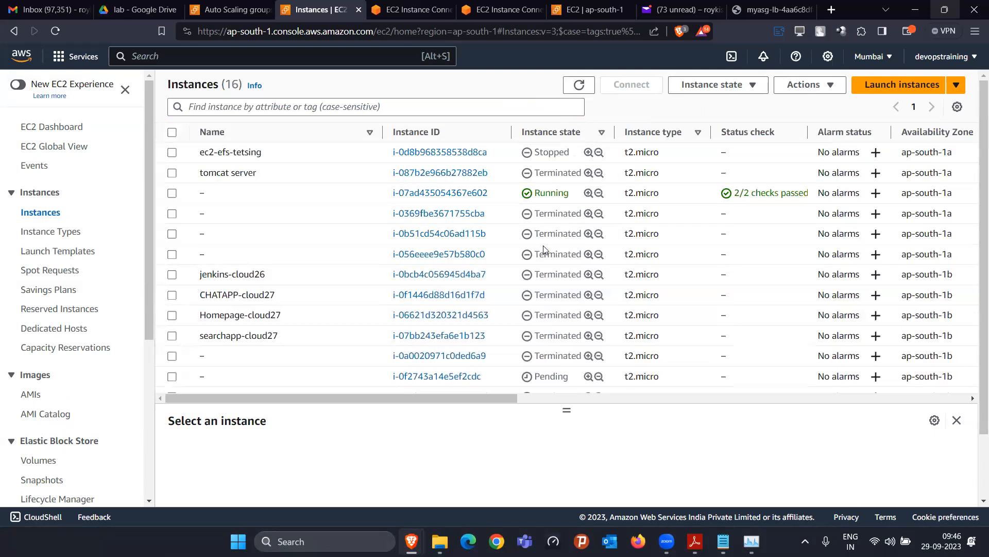
pyautogui.scroll(-3, 543, 247)
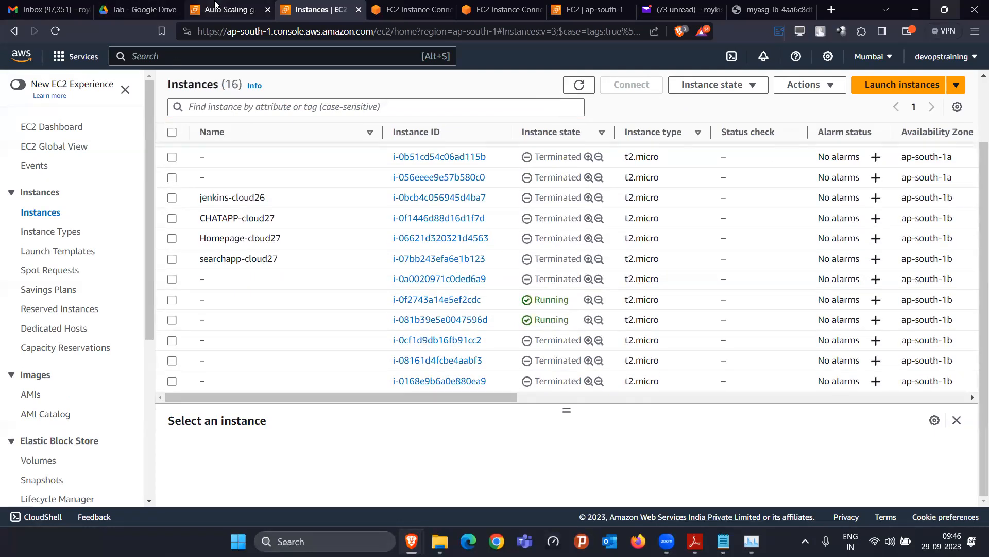
pyautogui.click(232, 9)
pyautogui.click(419, 134)
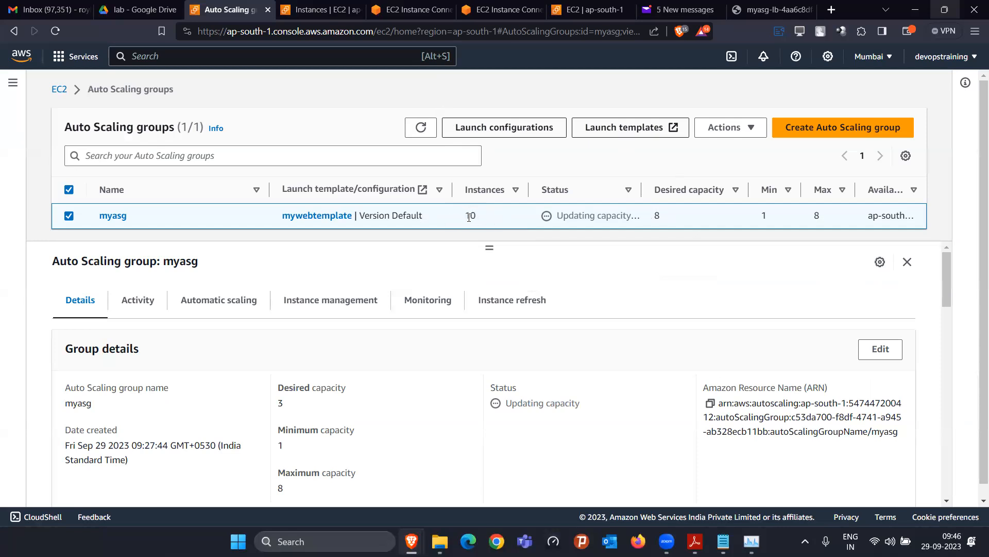
# Alternate between the myasg and Instances pages, refreshing each; myasg holds 10 instances, desired 8
pyautogui.click(319, 10)
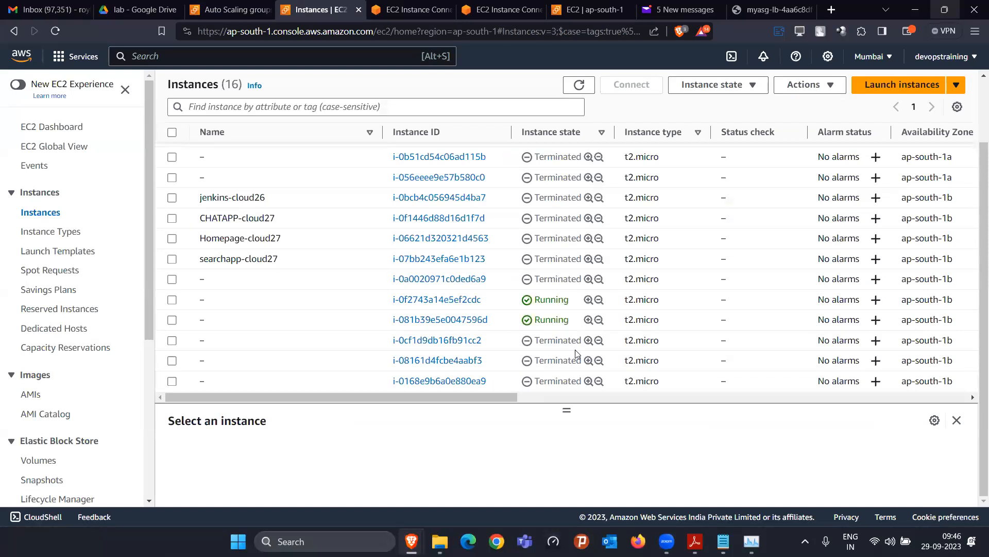
pyautogui.scroll(3, 562, 344)
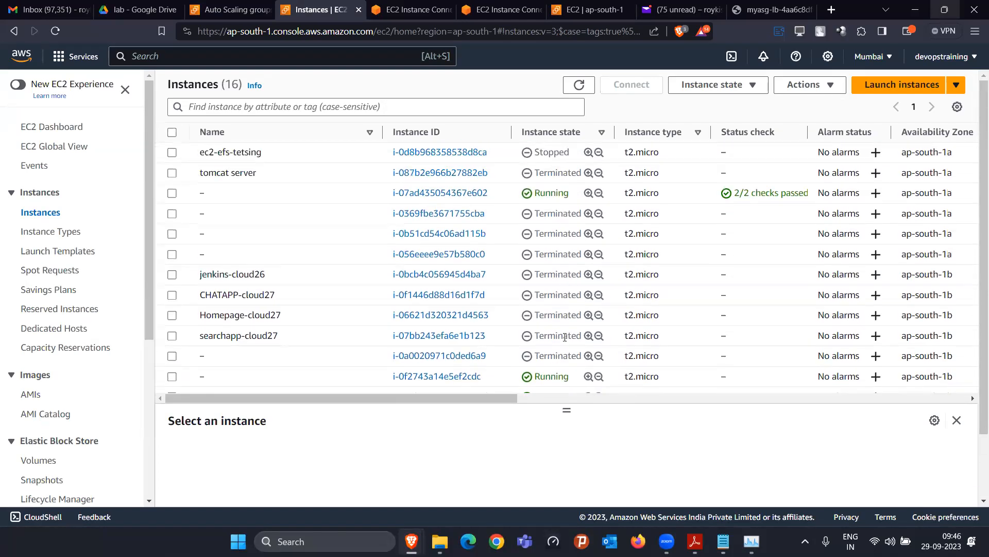
pyautogui.click(232, 9)
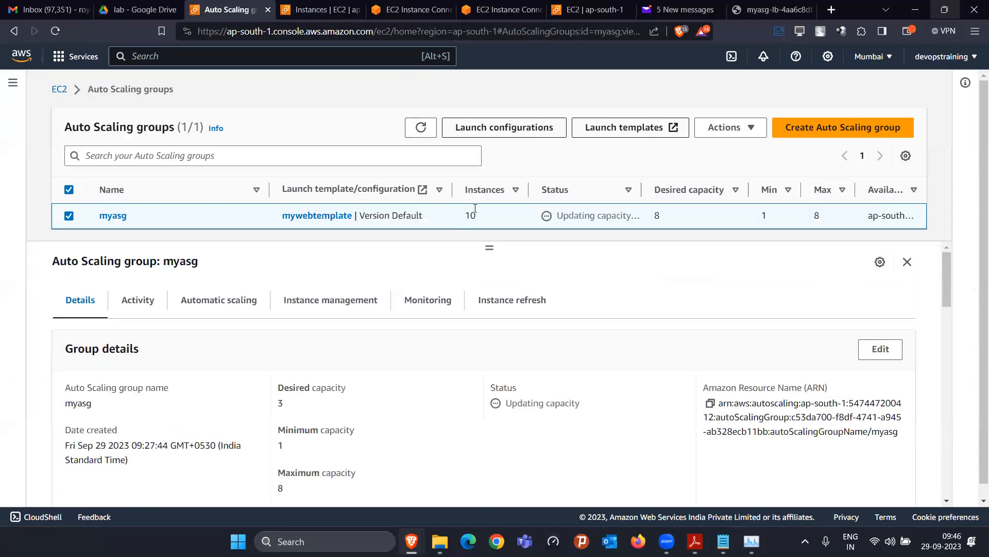
pyautogui.click(320, 7)
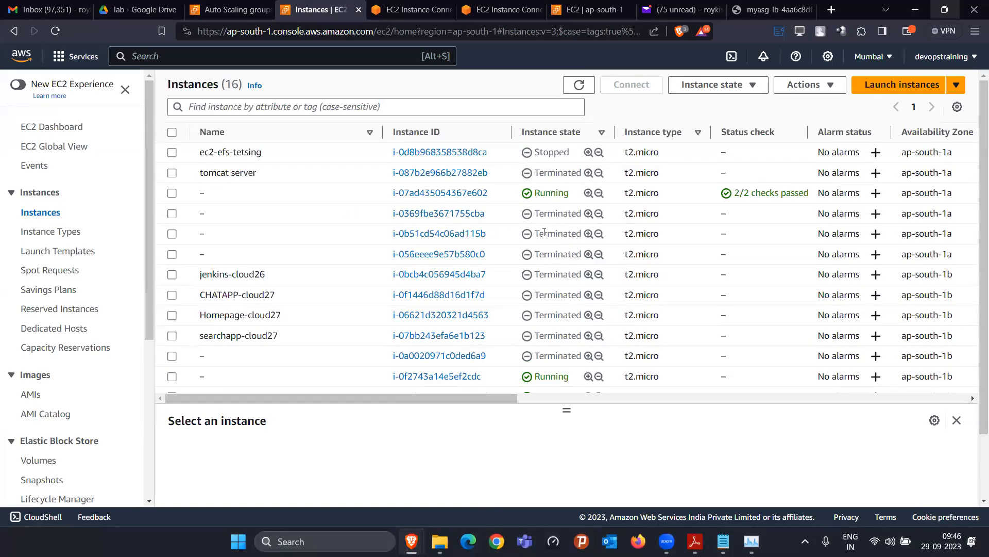
pyautogui.click(220, 13)
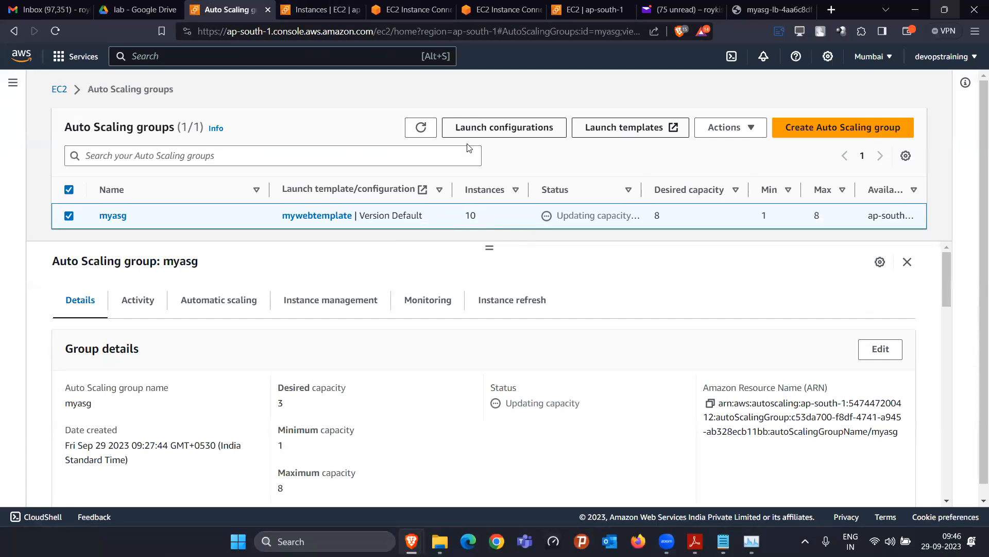
pyautogui.click(423, 128)
pyautogui.hotkey('ctrl', 'Tab')
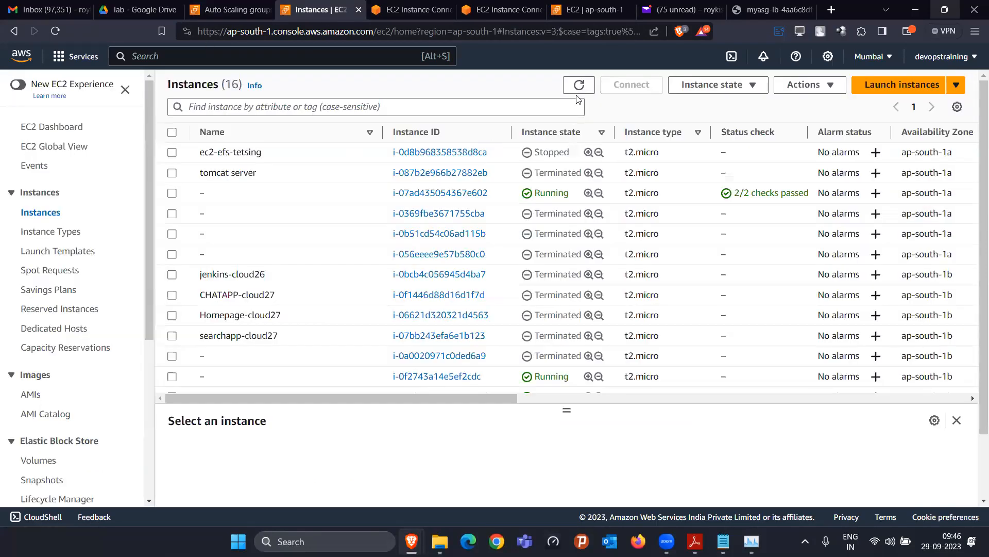
pyautogui.click(590, 85)
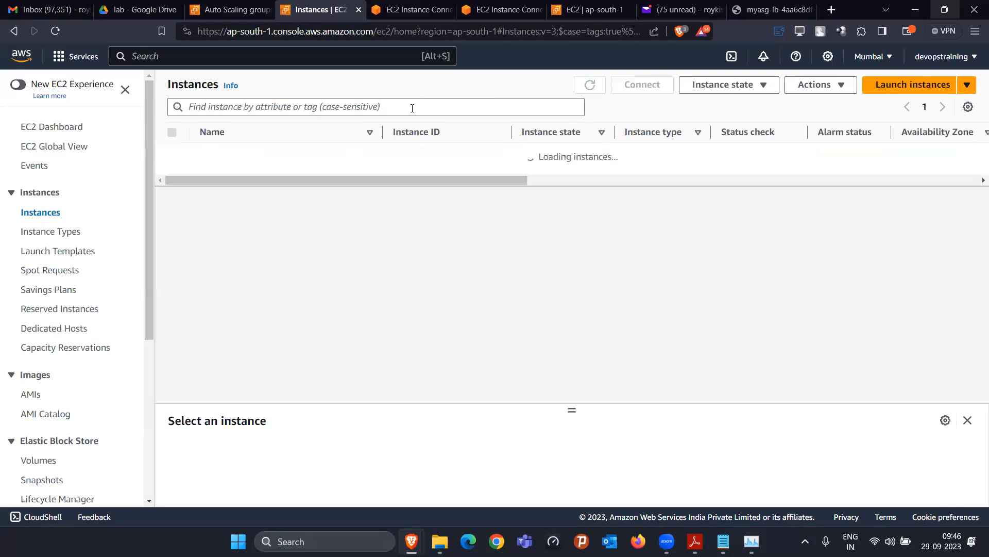
# Filter the instance list to running instances, leaving just 3 listed
pyautogui.click(413, 108)
pyautogui.write('running')
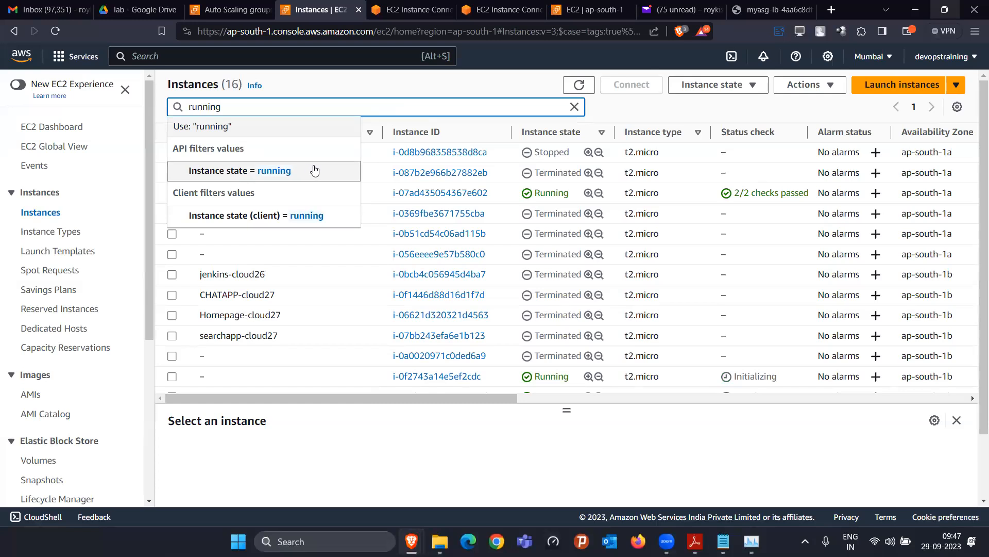
pyautogui.click(313, 170)
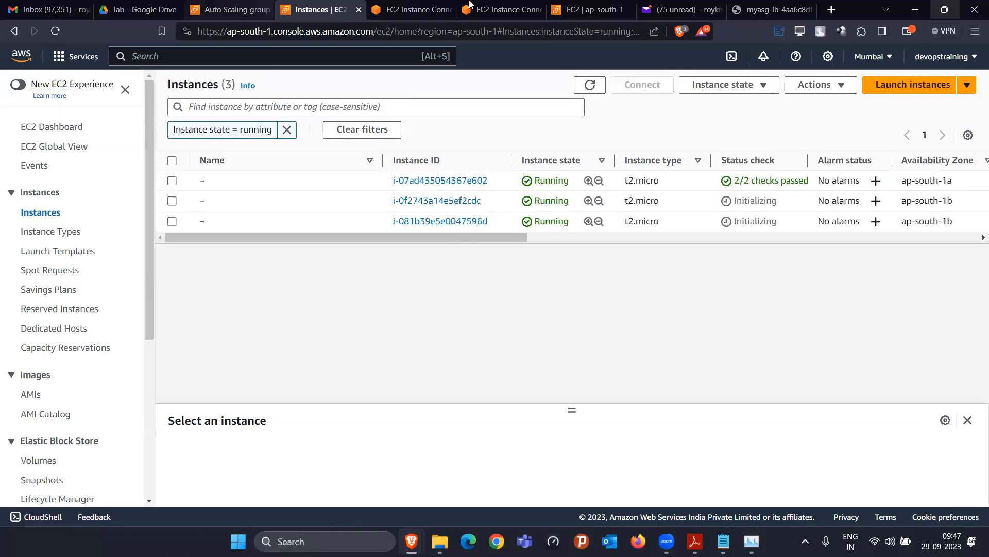
# View myasg-lb-tg's health check settings, then its registered targets
pyautogui.click(486, 6)
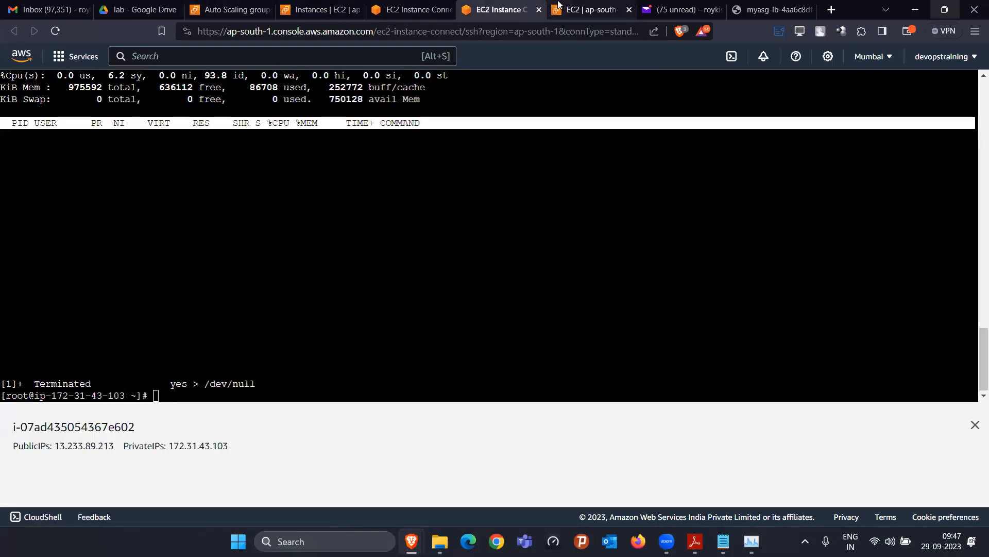
pyautogui.hotkey('ctrl', 'Tab')
pyautogui.click(311, 266)
pyautogui.click(268, 266)
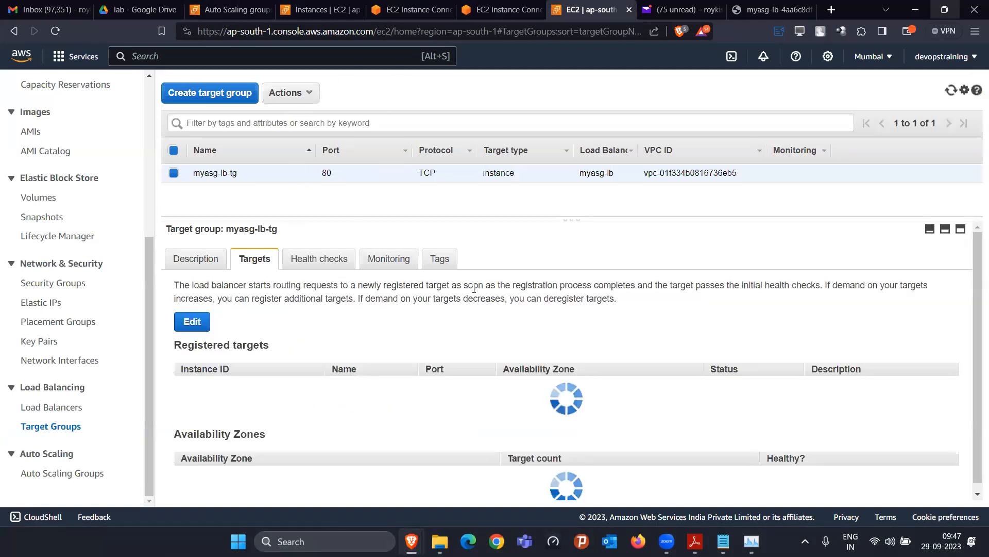
# Check myasg-lb-tg settles at three targets, one healthy, then go to the mail inbox
pyautogui.scroll(-1, 556, 378)
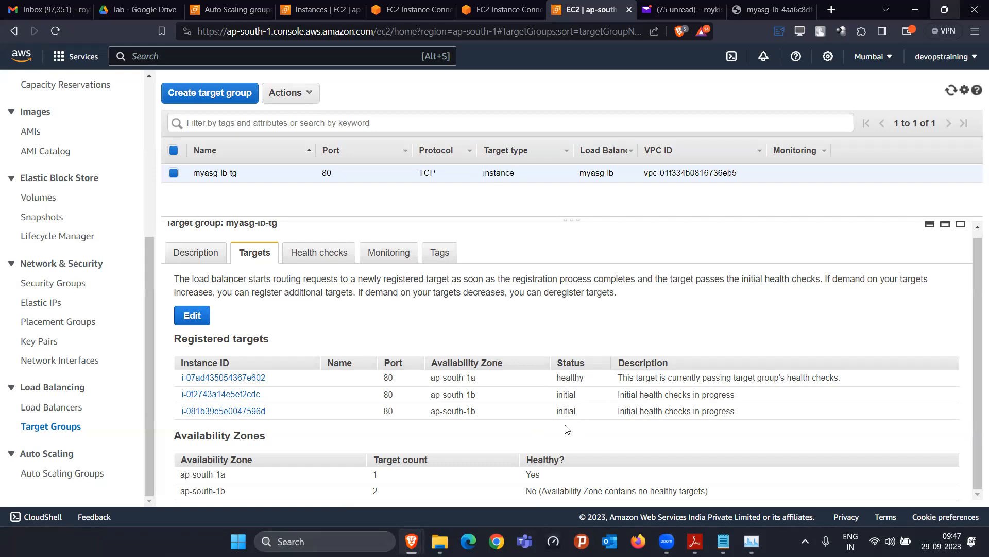
pyautogui.click(680, 10)
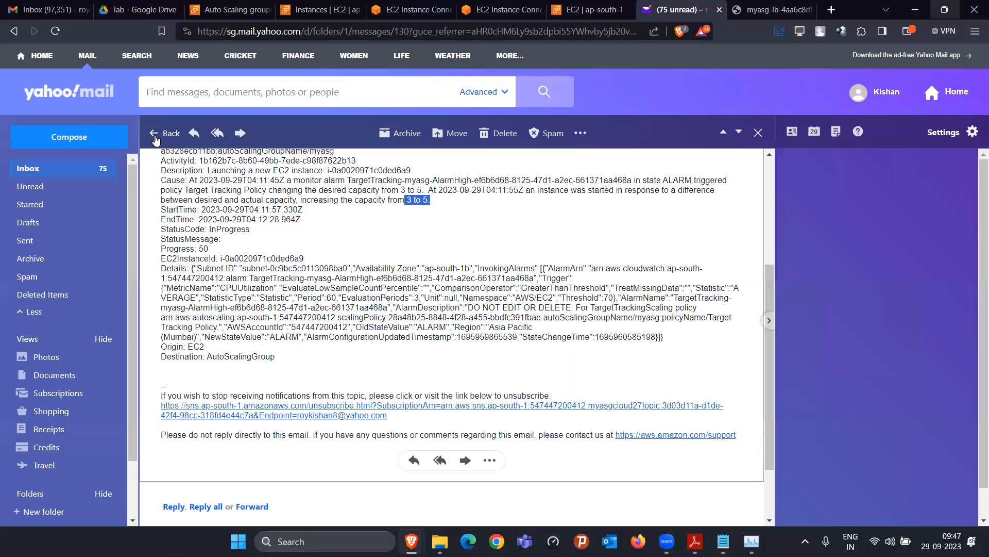
# Read the latest myasg Auto Scaling launch email and highlight its Cause line
pyautogui.click(155, 135)
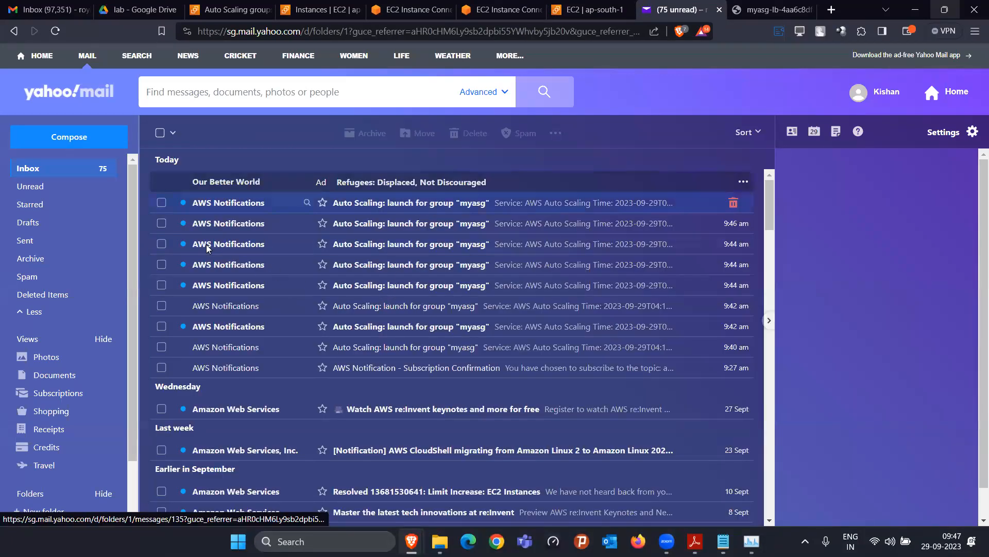
pyautogui.click(361, 202)
pyautogui.scroll(-3, 335, 341)
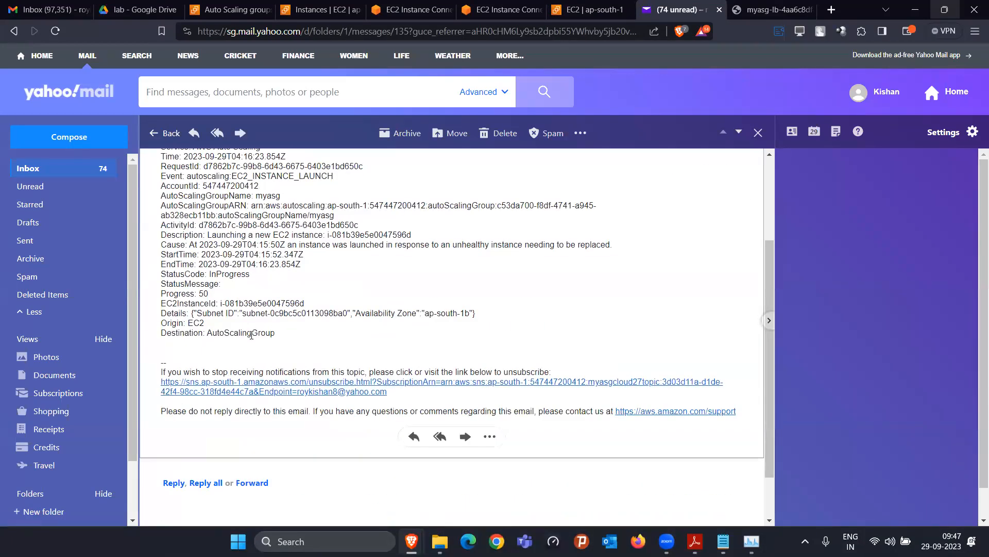
pyautogui.scroll(-5, 232, 320)
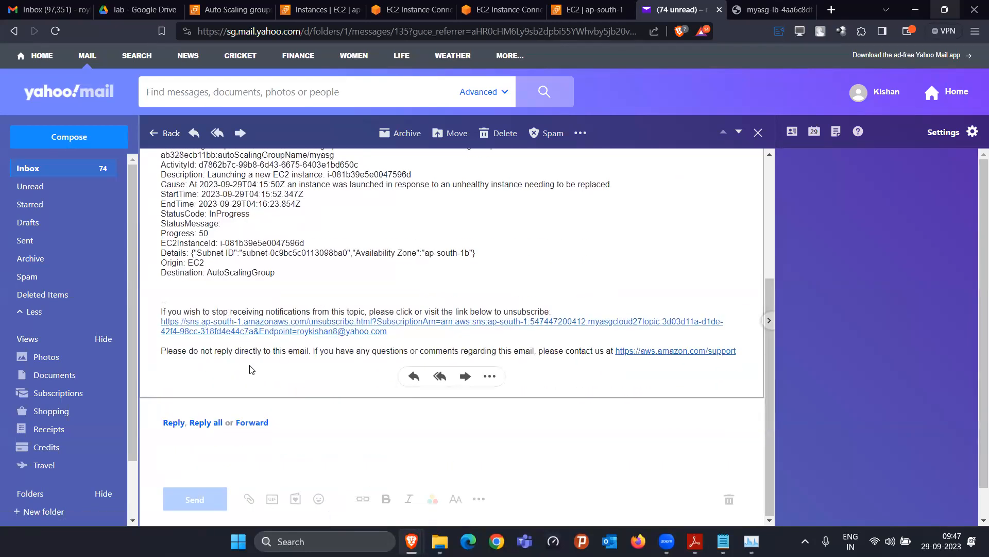
pyautogui.scroll(4, 205, 335)
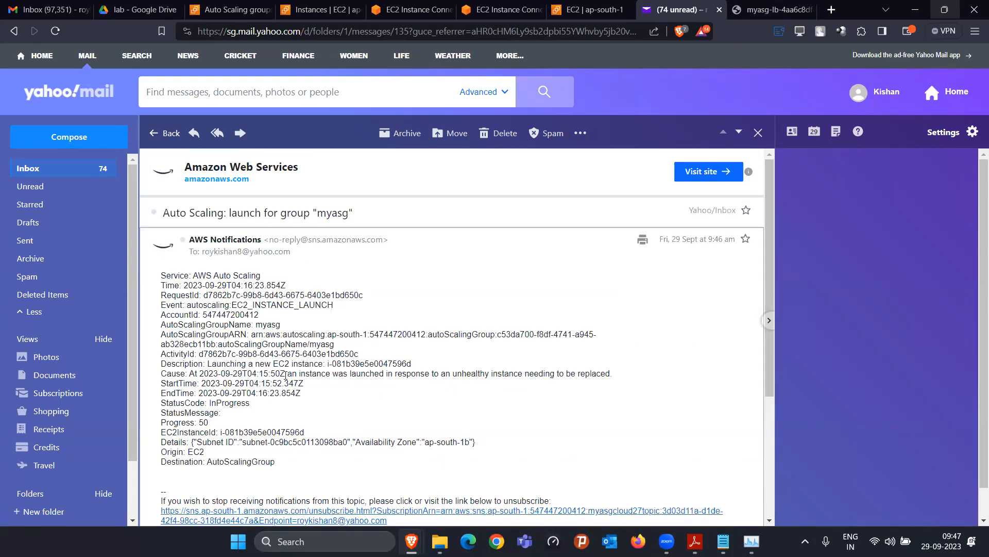
pyautogui.moveTo(285, 375); pyautogui.dragTo(492, 375)
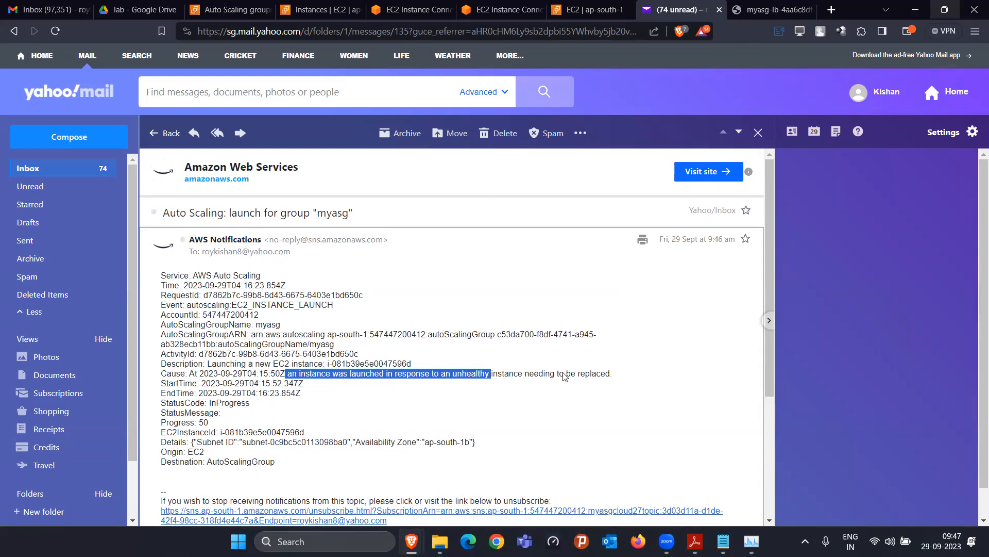
pyautogui.moveTo(502, 374); pyautogui.dragTo(611, 374)
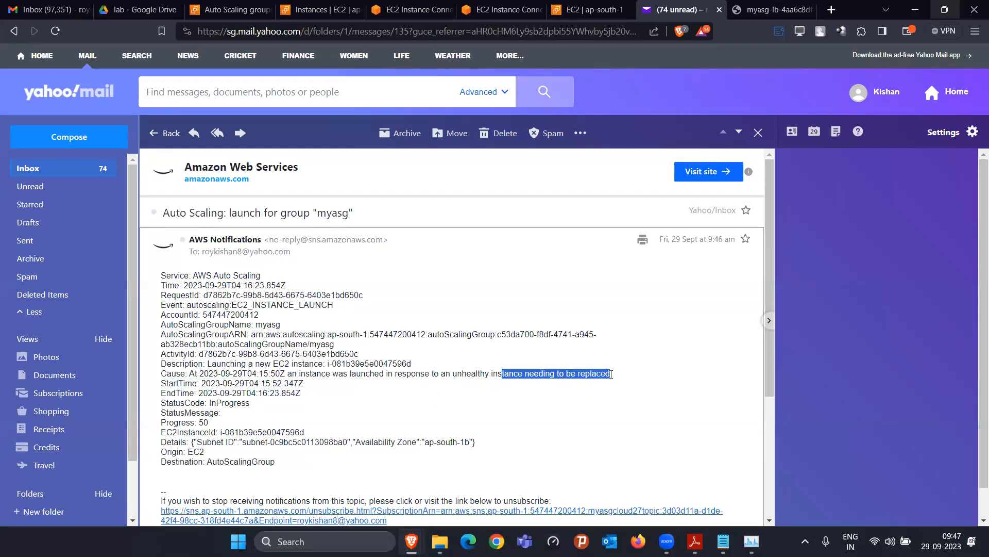
# Return to the inbox, then refresh the Auto Scaling groups page twice
pyautogui.click(154, 133)
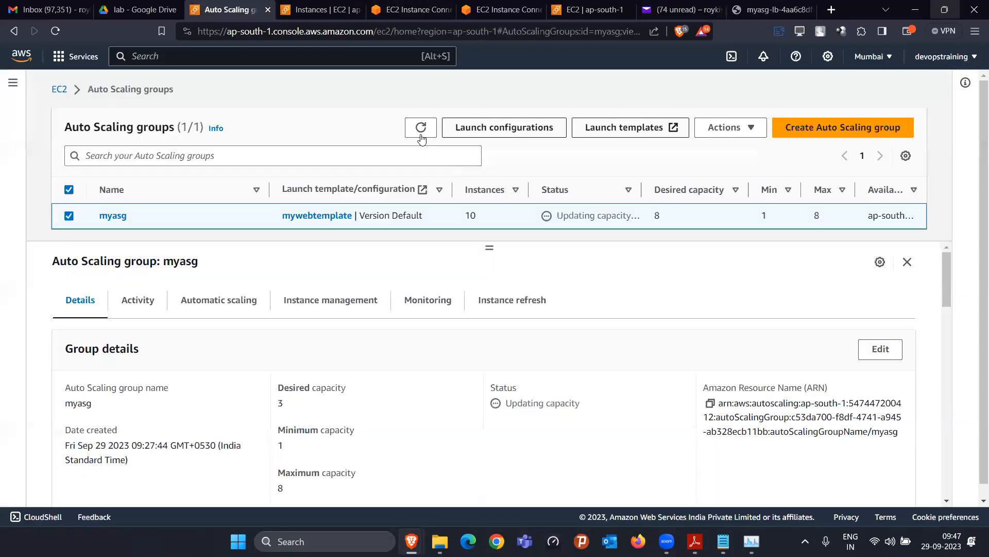
pyautogui.click(227, 9)
pyautogui.click(421, 129)
pyautogui.click(422, 129)
# Refresh the running instances list, then delete myasg, confirming with 'delete'
pyautogui.click(315, 9)
pyautogui.click(589, 87)
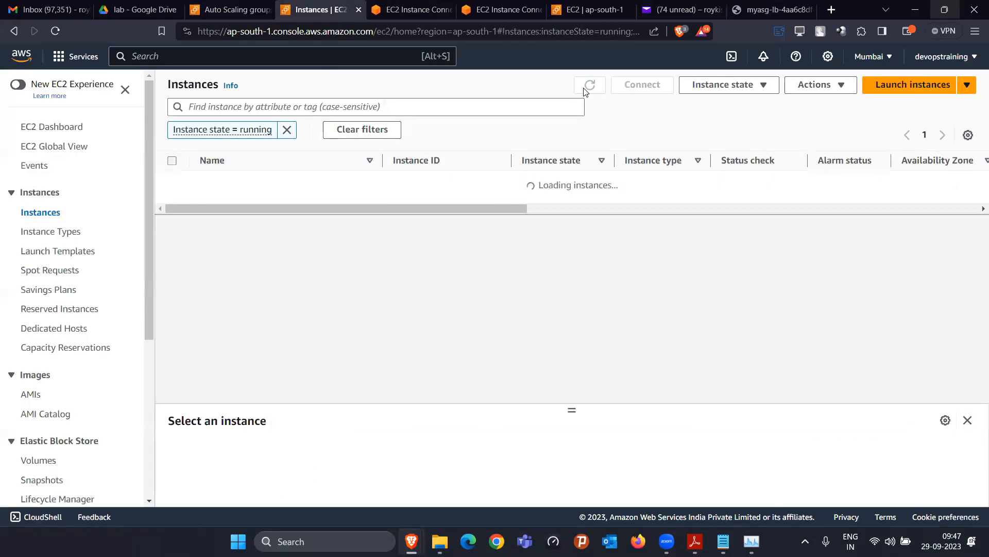
pyautogui.click(216, 6)
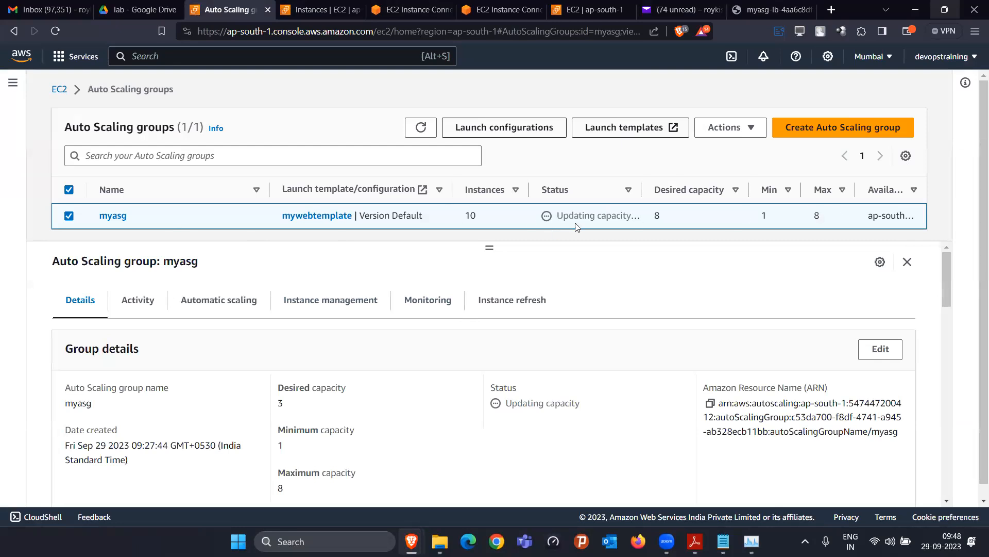
pyautogui.click(737, 128)
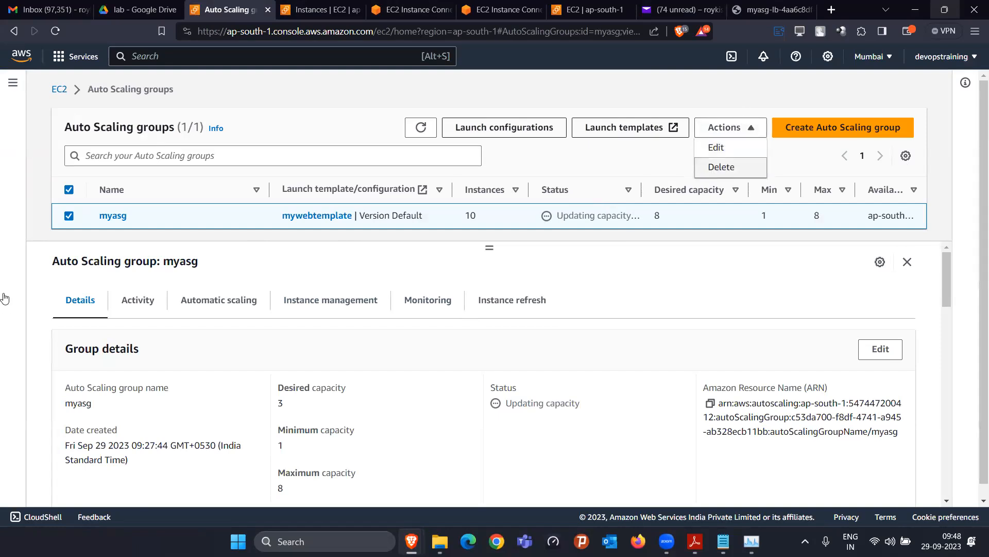
pyautogui.click(720, 172)
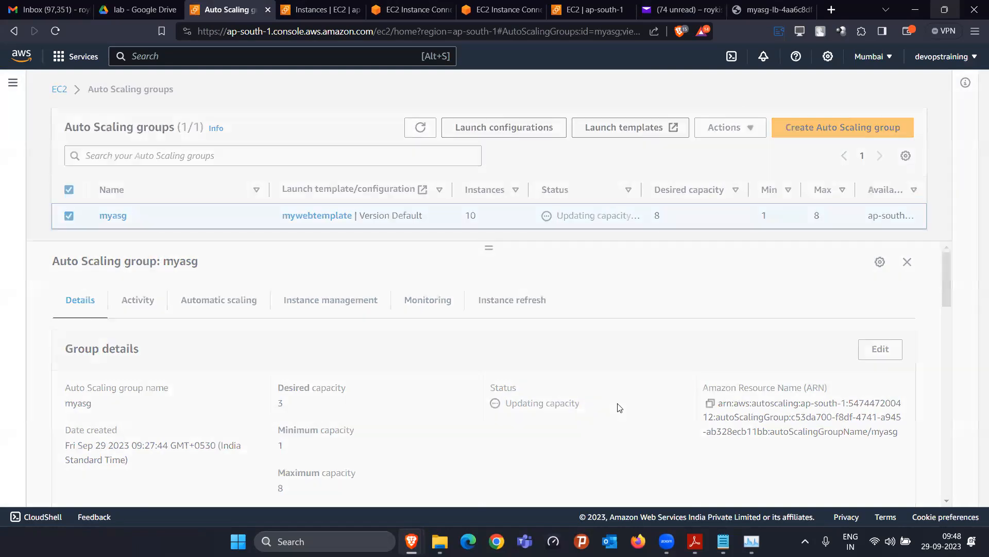
pyautogui.click(525, 374)
pyautogui.write('delete')
pyautogui.click(650, 411)
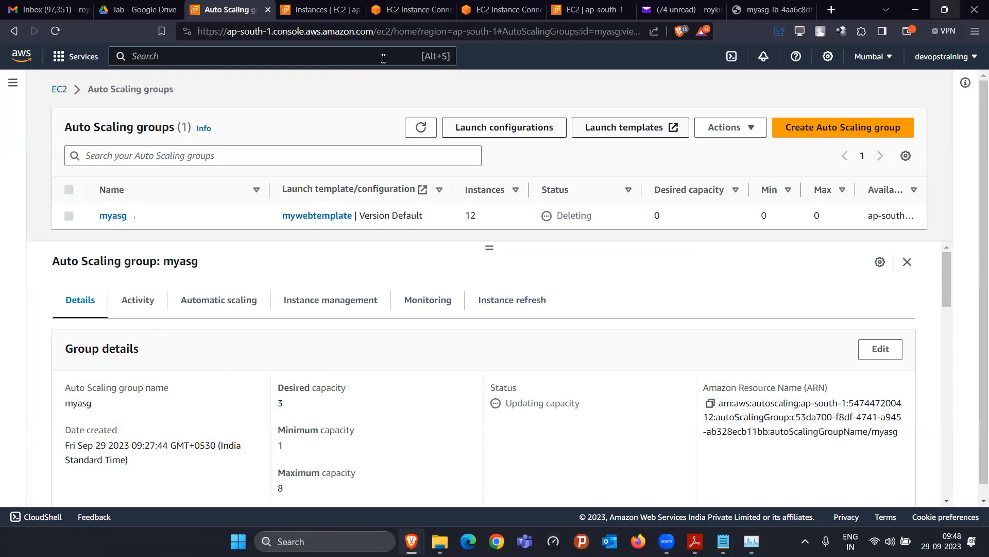
# Go to Load Balancers from the EC2 navigation panel
pyautogui.click(23, 89)
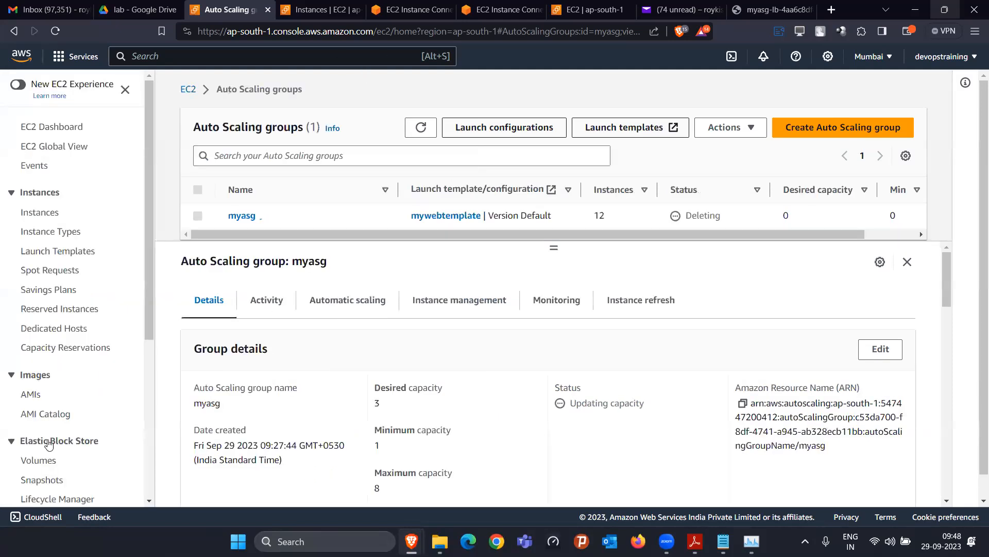
pyautogui.scroll(-5, 51, 407)
pyautogui.click(50, 416)
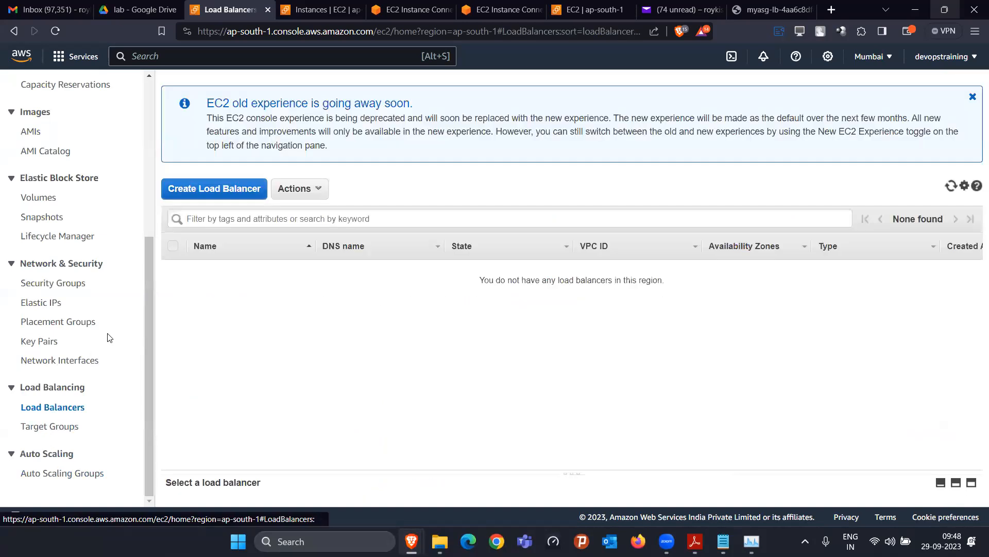
# Delete the load balancer myasg-lb
pyautogui.click(293, 193)
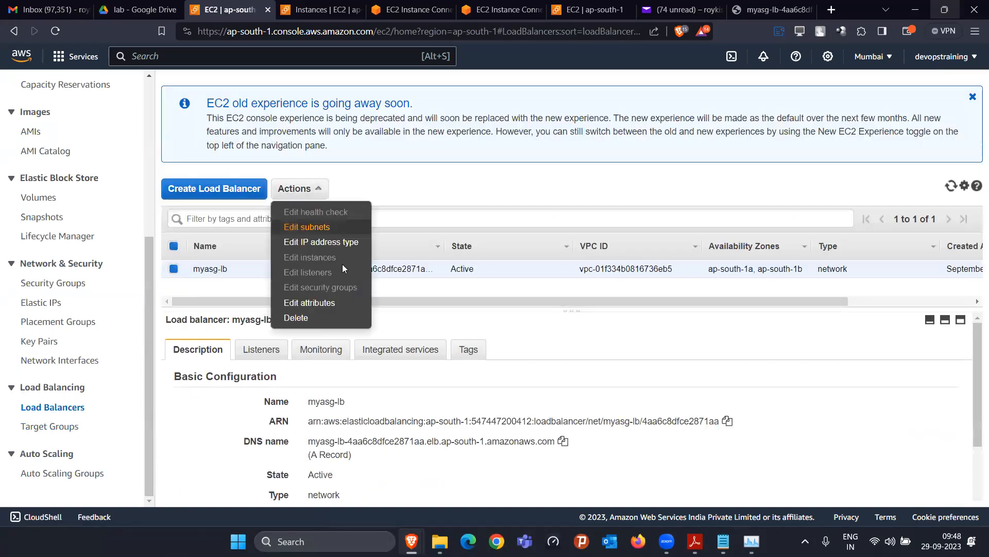
pyautogui.click(296, 317)
pyautogui.click(717, 336)
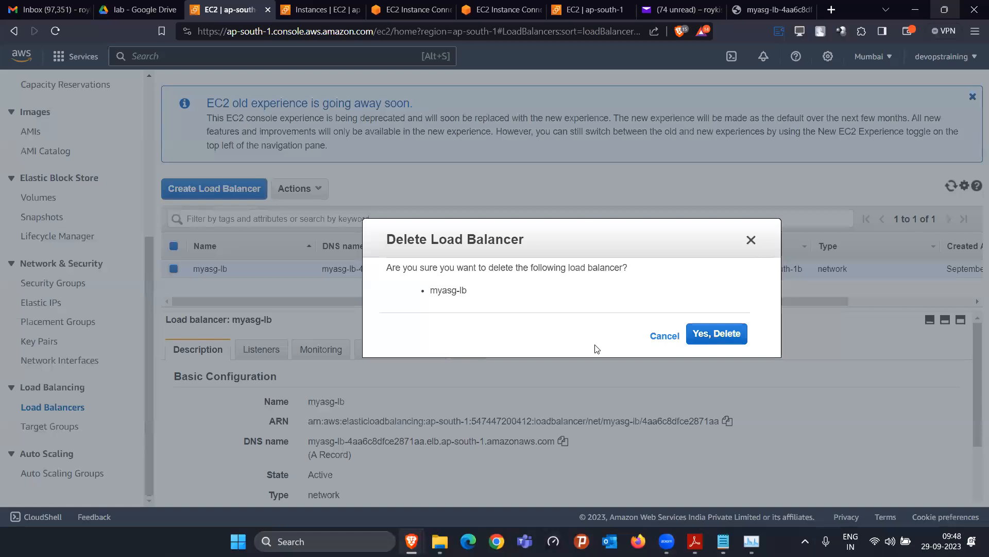
# Delete the target group myasg-lb-tg from the Target Groups list
pyautogui.click(48, 432)
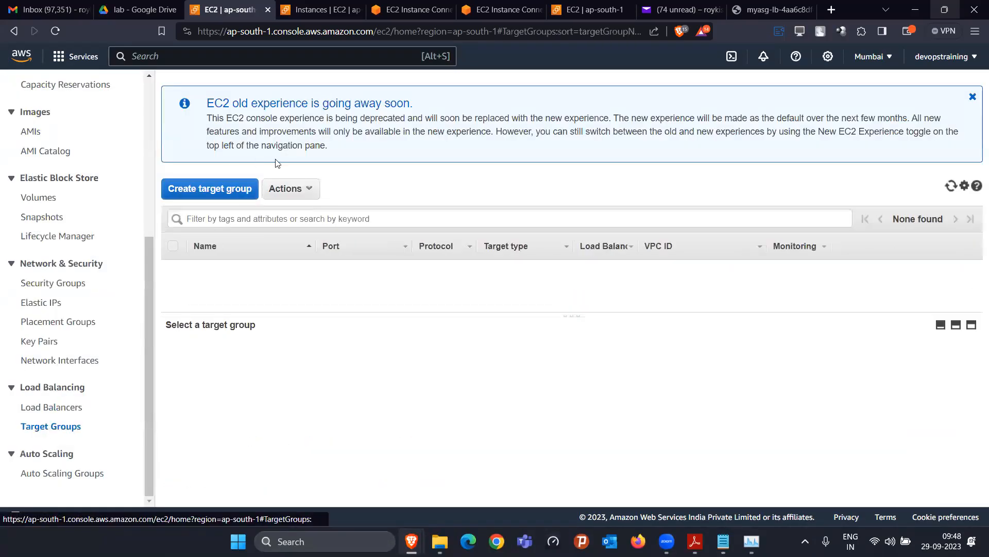
pyautogui.click(302, 189)
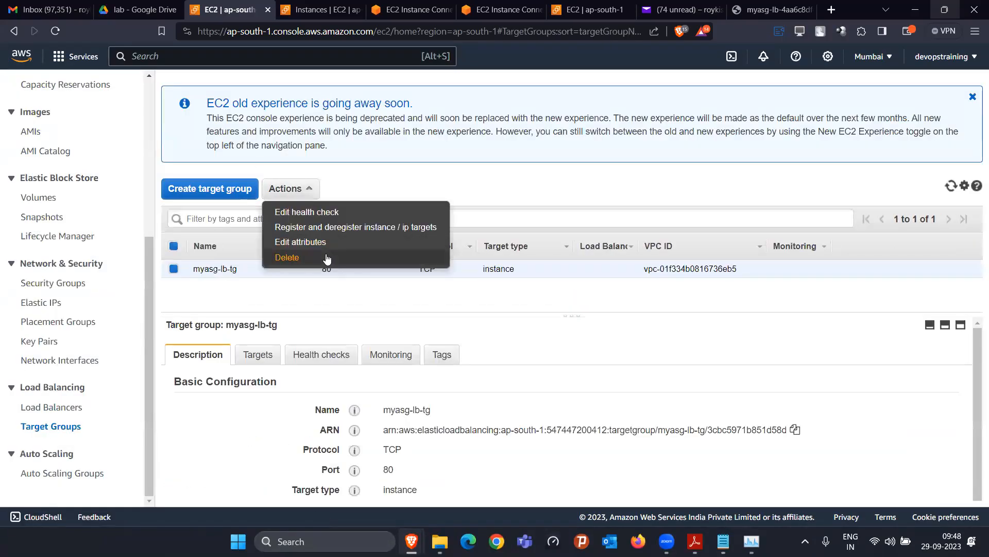
pyautogui.click(327, 257)
pyautogui.click(737, 338)
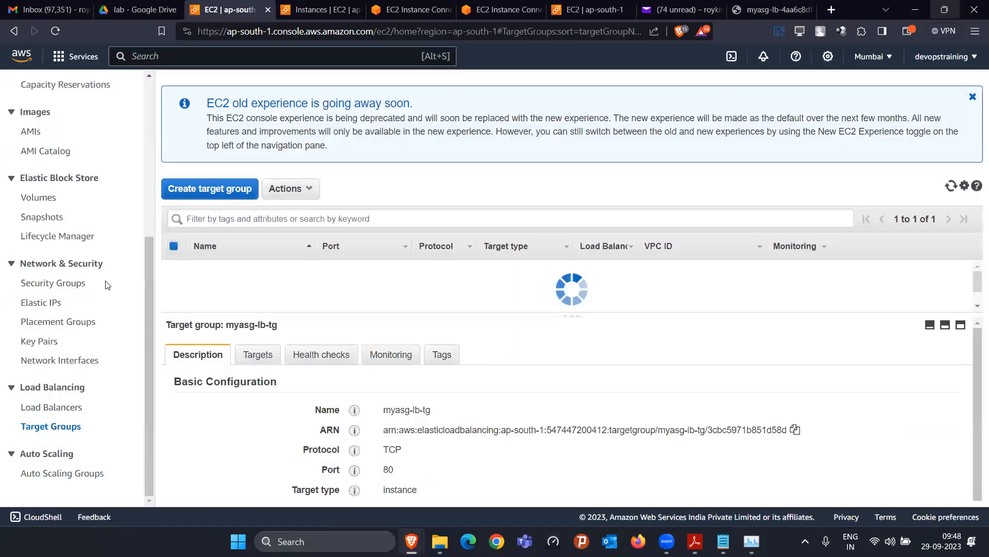
# Check the EC2 Dashboard resource summary, then go to the Instances list
pyautogui.scroll(5, 50, 289)
pyautogui.click(48, 128)
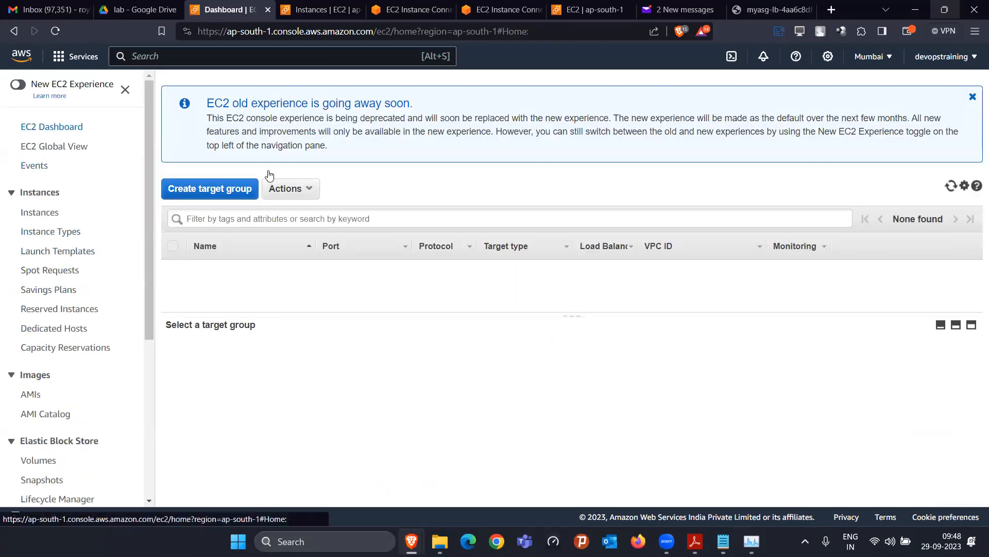
pyautogui.click(40, 212)
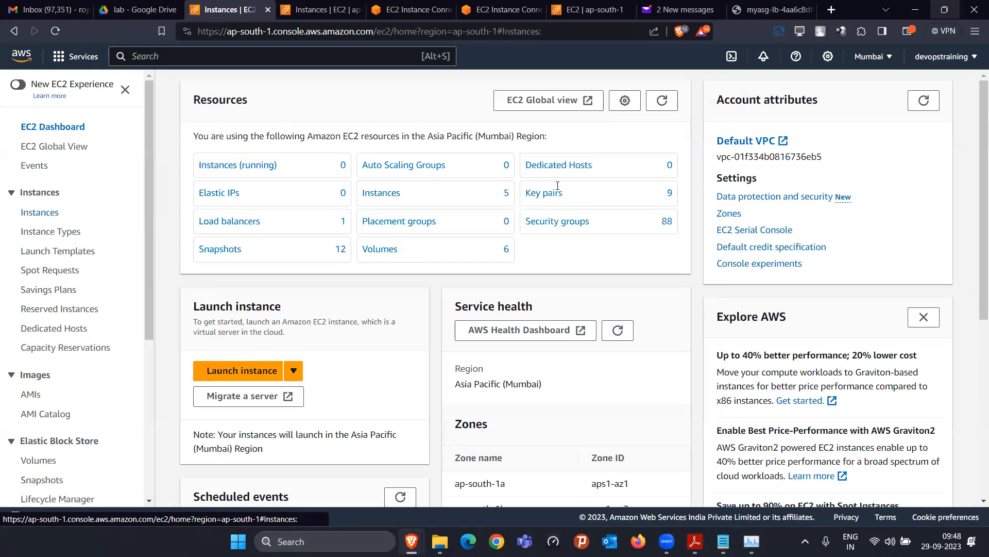
# Review refreshed instance states, then return to Auto Scaling groups and enlarge the groups table
pyautogui.click(579, 85)
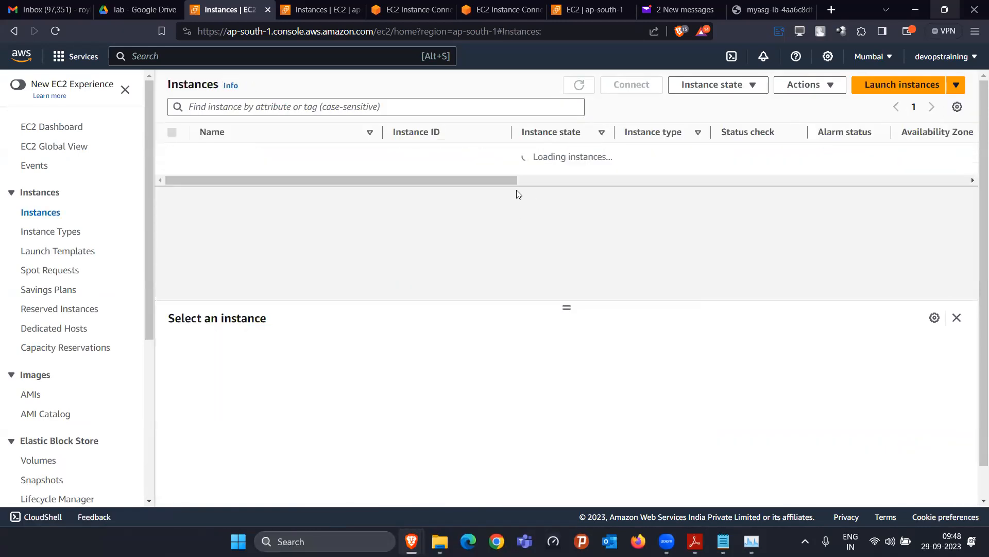
pyautogui.scroll(-5, 524, 243)
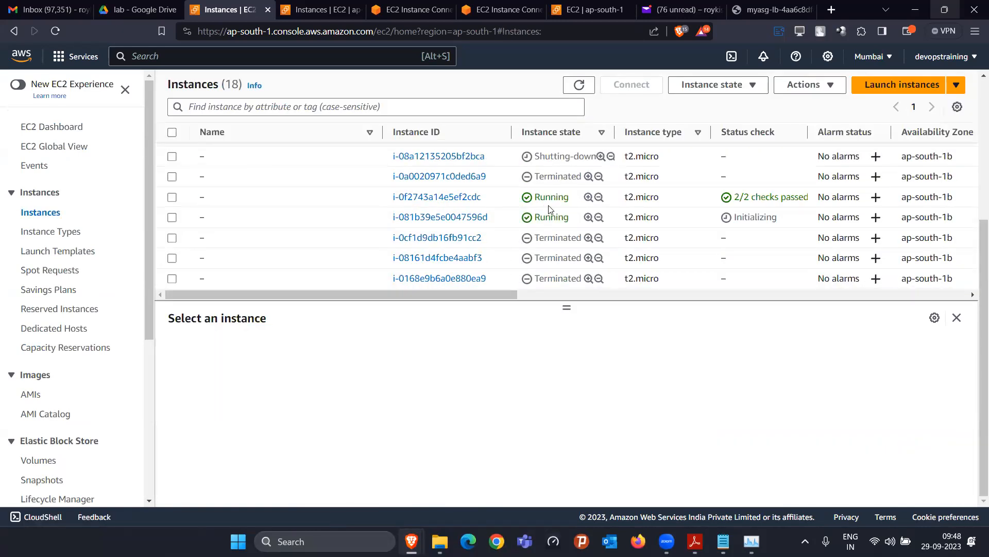
pyautogui.scroll(5, 546, 209)
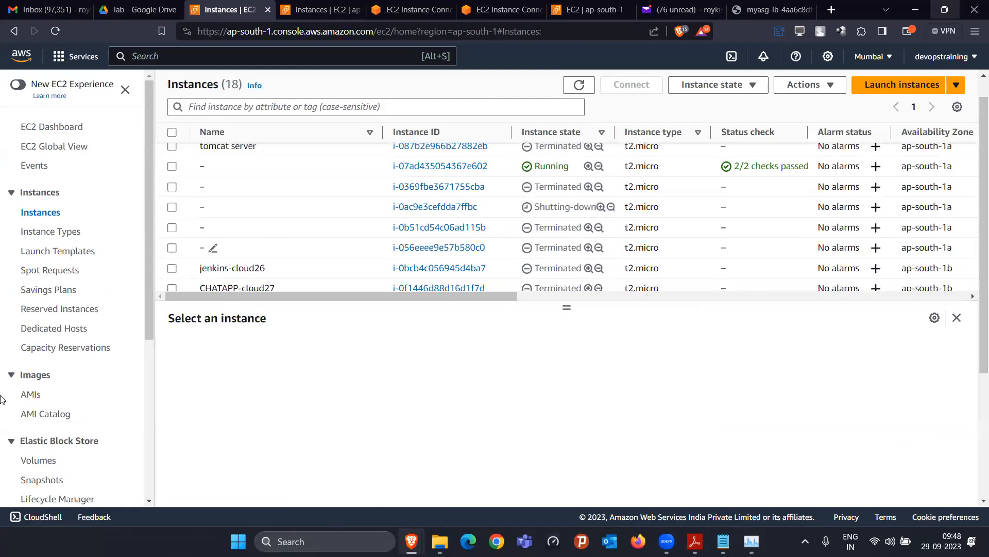
pyautogui.scroll(-5, 51, 426)
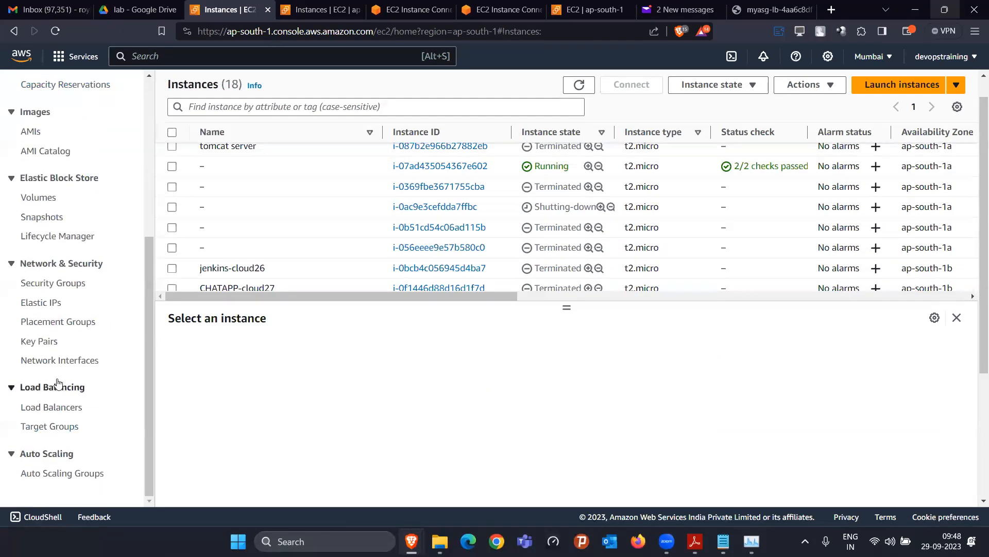
pyautogui.click(58, 474)
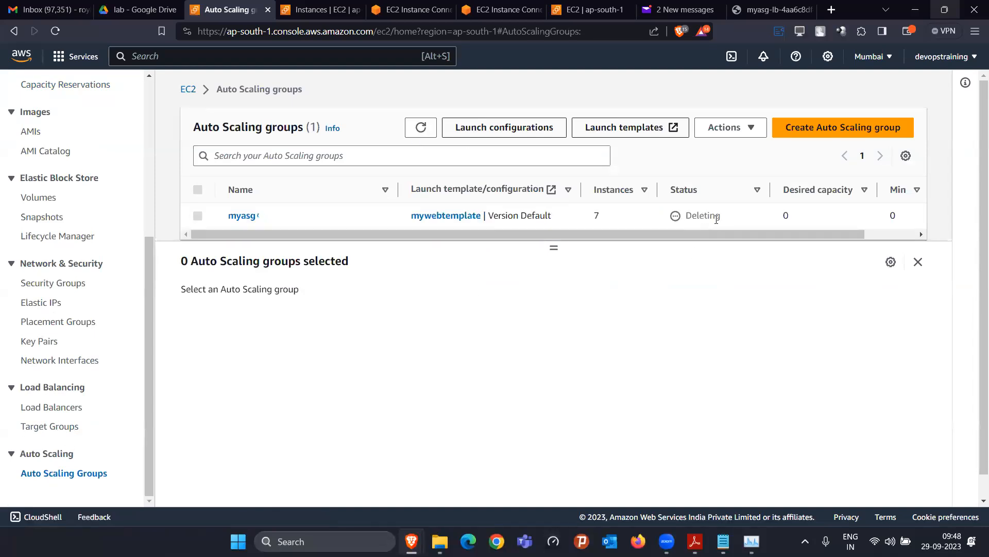
pyautogui.moveTo(552, 248); pyautogui.dragTo(549, 346)
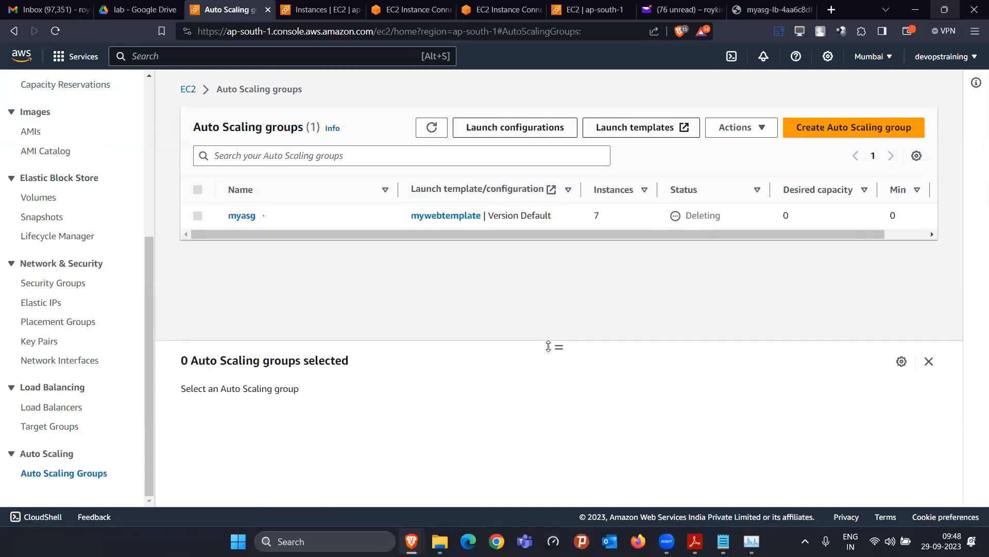